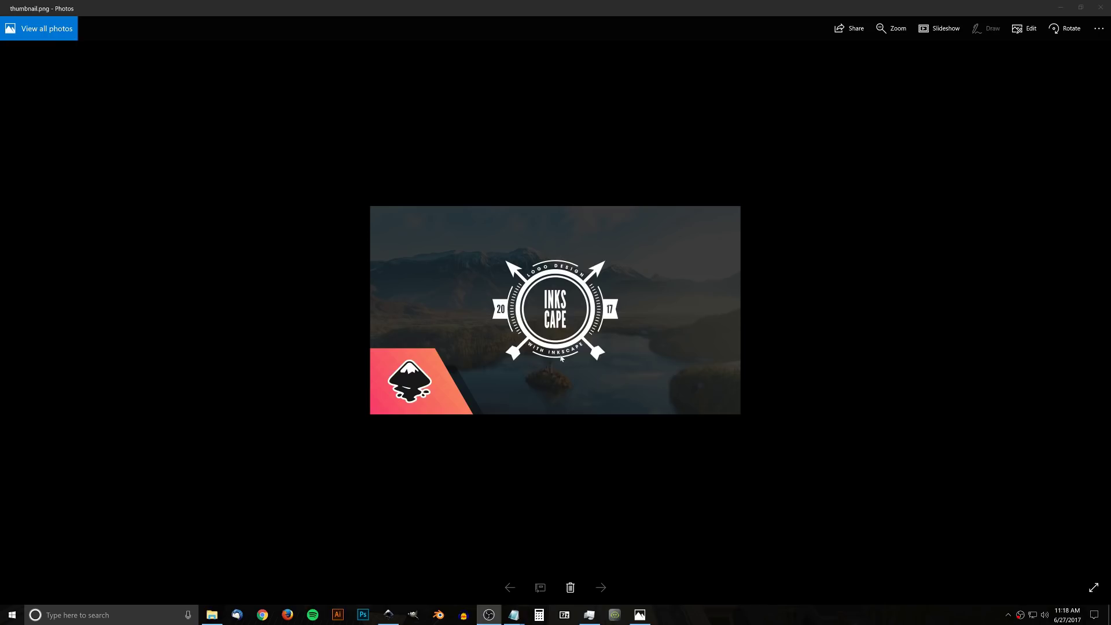
Switch to Inkscape and configure the document properties with px display units and the page border hidden.
{"action": "left_click", "coordinate": [388, 614]}
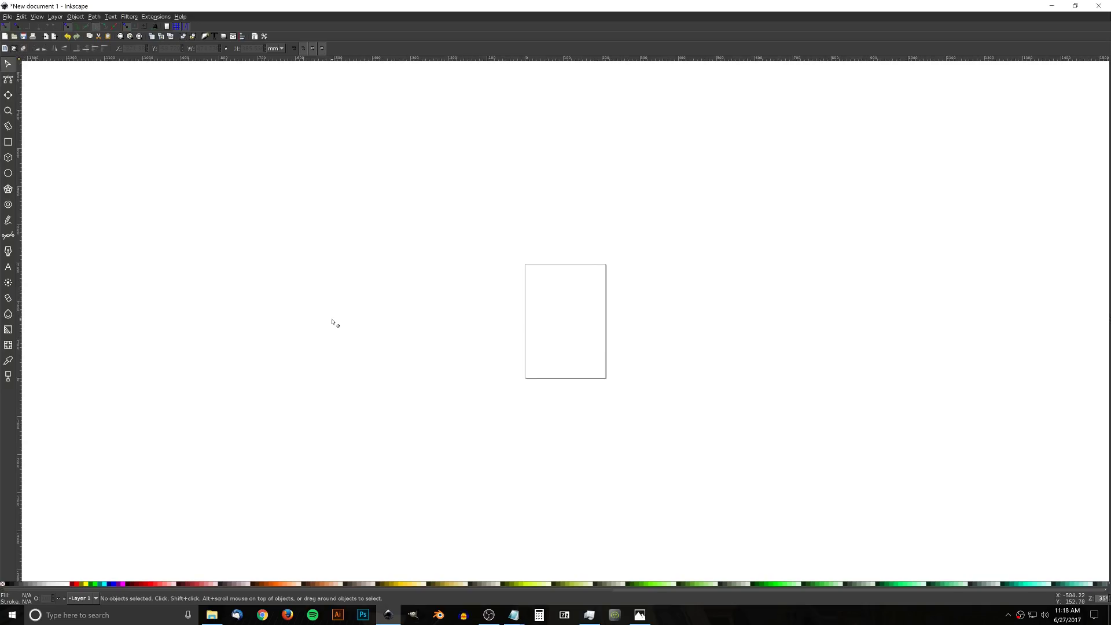
{"action": "left_click", "coordinate": [7, 17]}
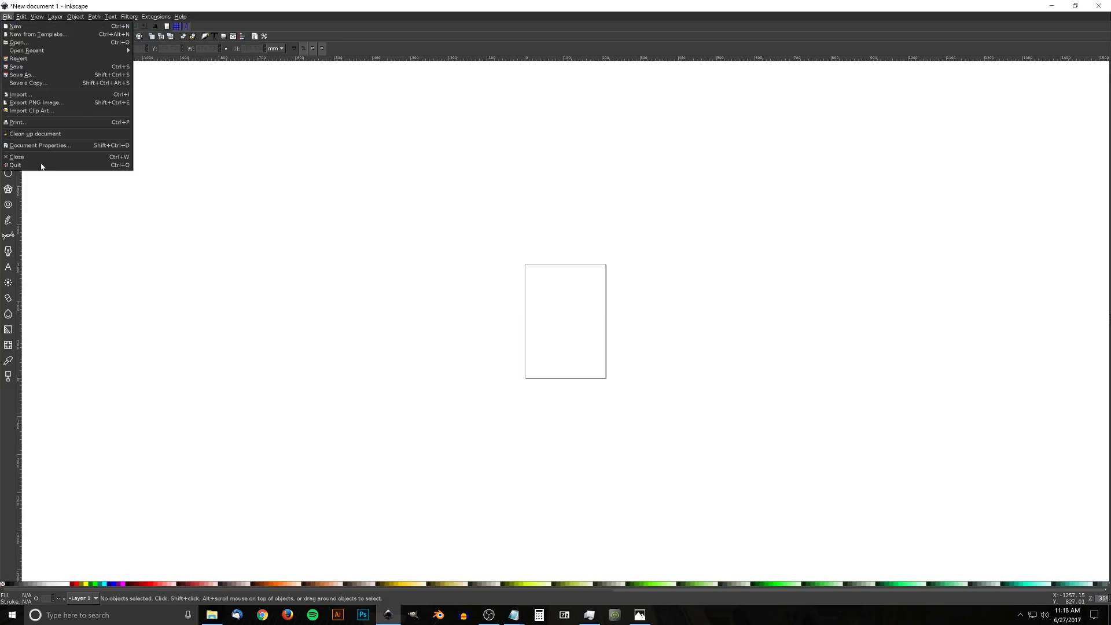
{"action": "left_click", "coordinate": [50, 145]}
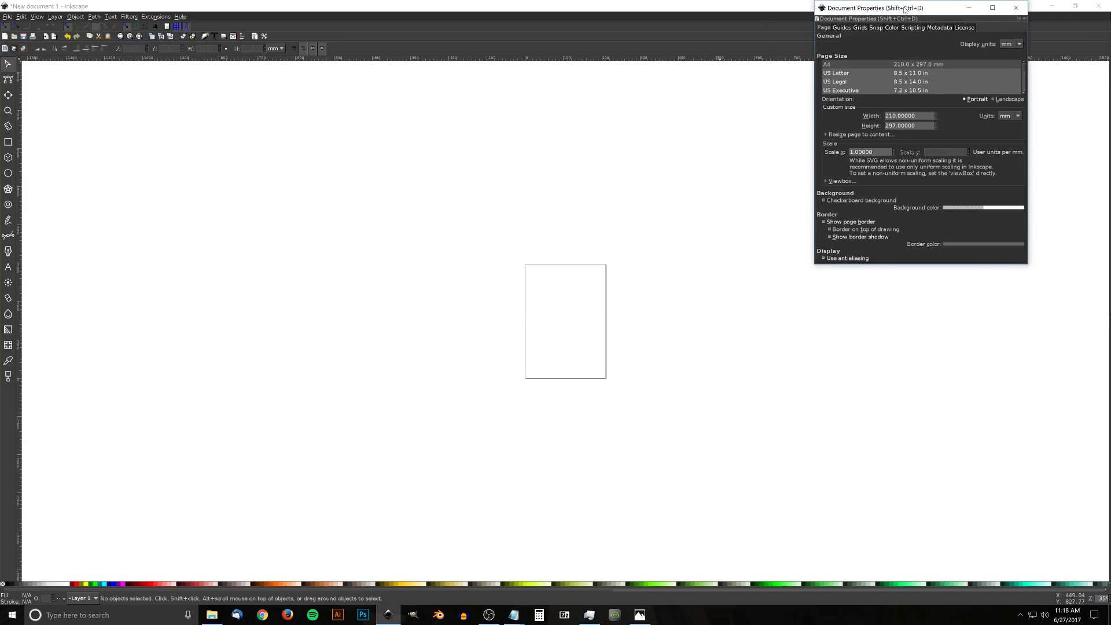
{"action": "left_click_drag", "start_coordinate": [905, 9], "coordinate": [513, 132]}
{"action": "left_click", "coordinate": [617, 169]}
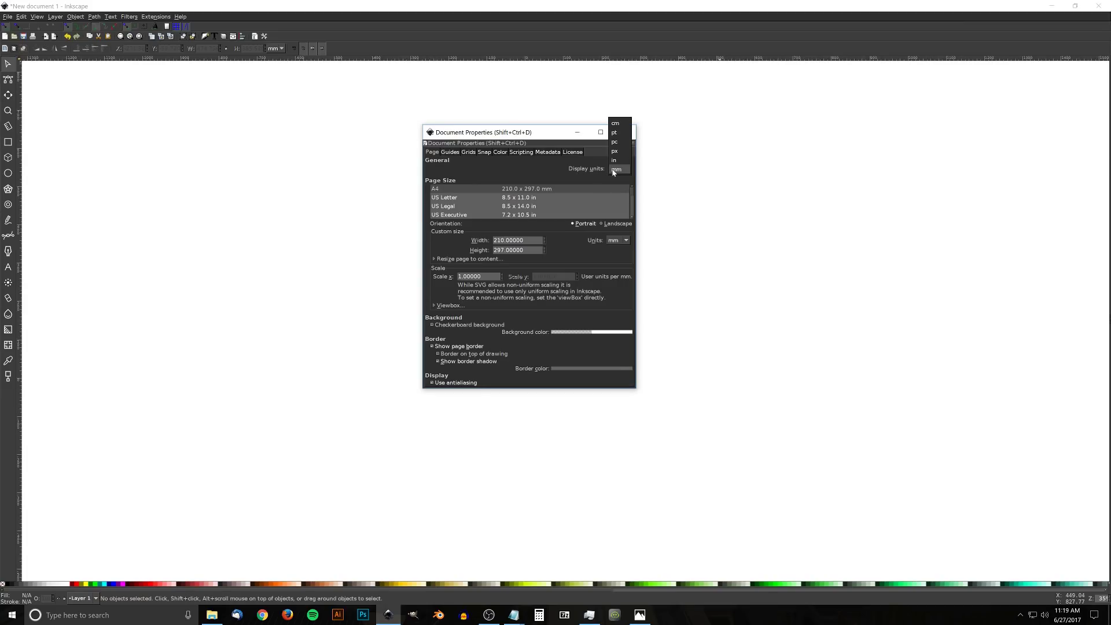
{"action": "left_click", "coordinate": [614, 151]}
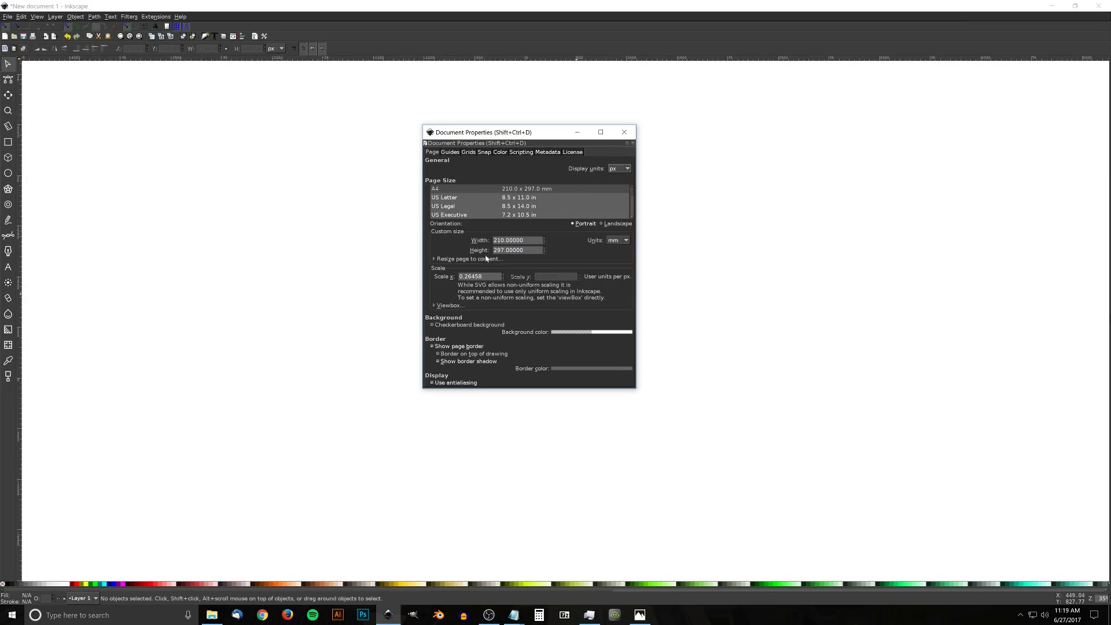
{"action": "left_click", "coordinate": [434, 347]}
{"action": "left_click", "coordinate": [625, 133]}
Set the canvas zoom to 1:1.
{"action": "left_click", "coordinate": [38, 17]}
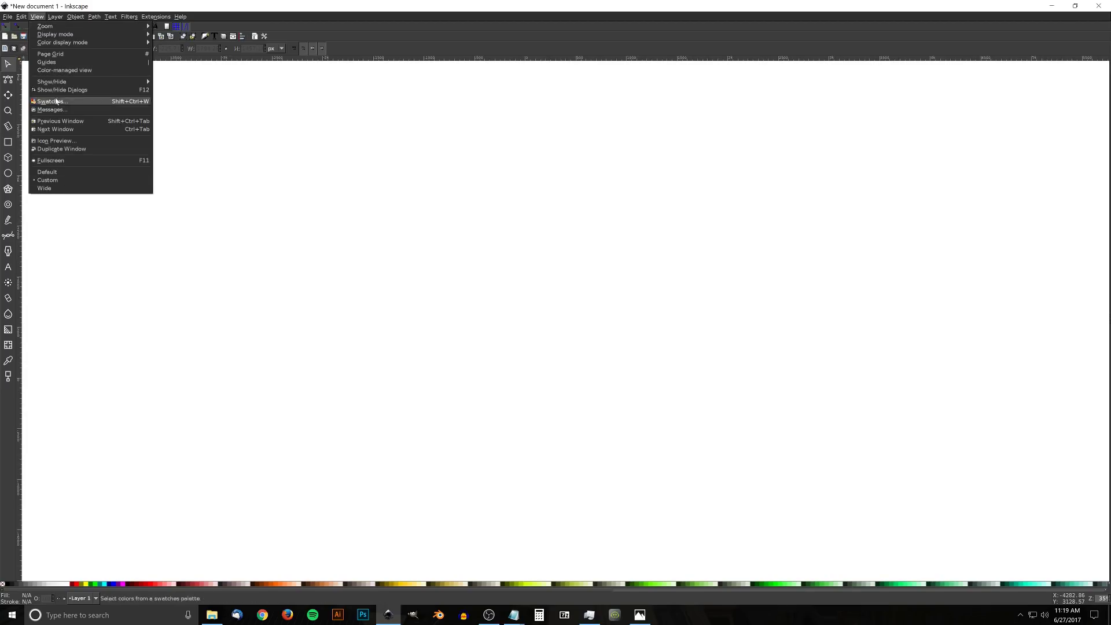
{"action": "mouse_move", "coordinate": [66, 31]}
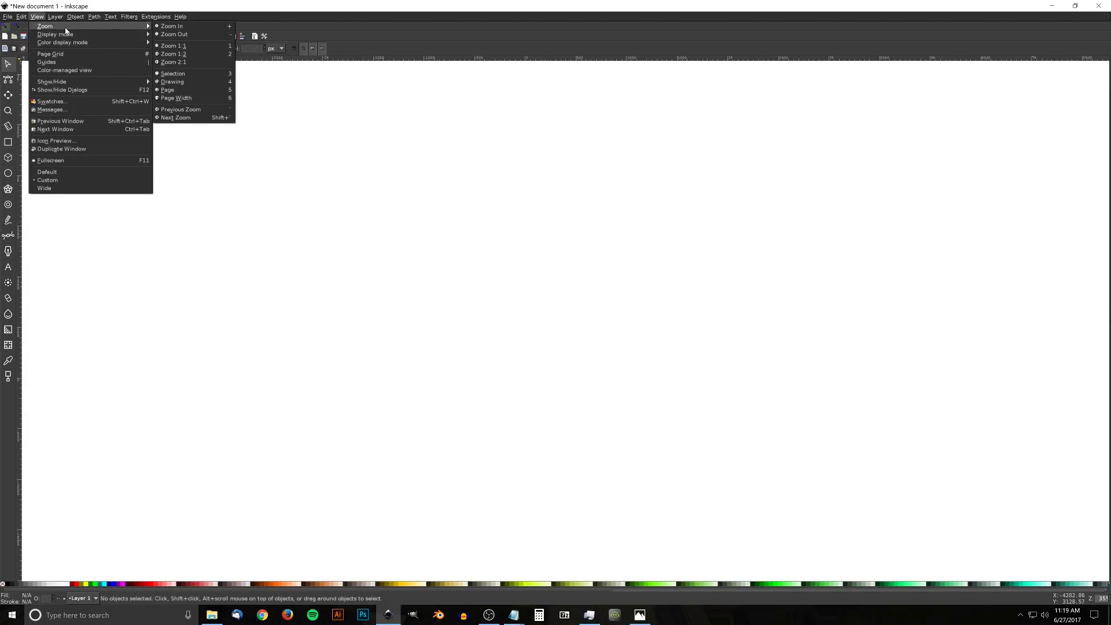
{"action": "left_click", "coordinate": [181, 47]}
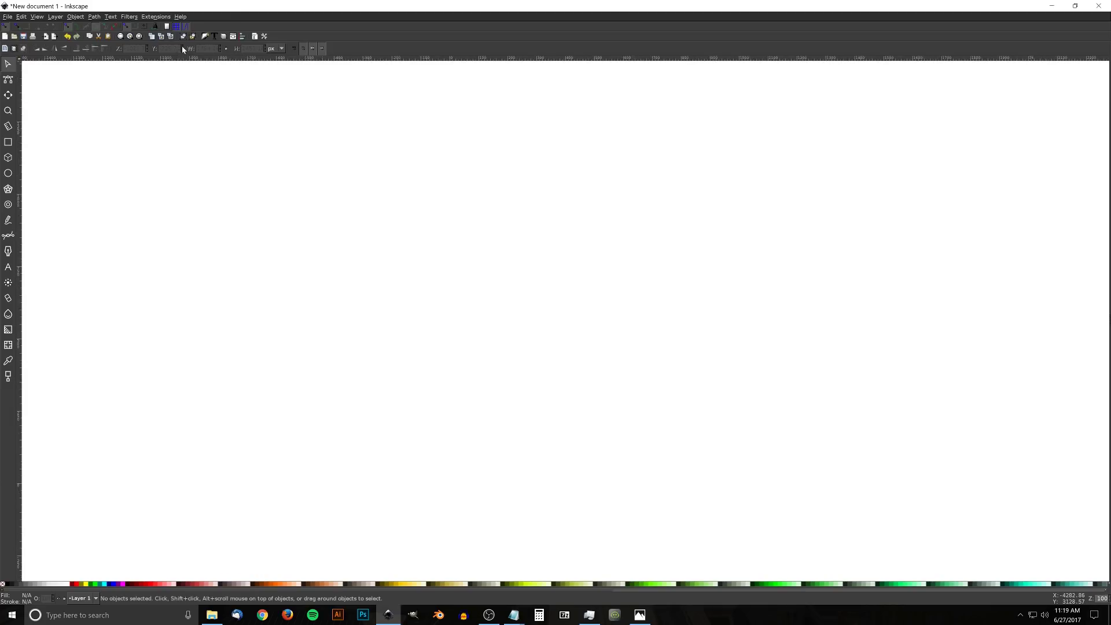
Open Align and Distribute with alignment relative to Last selected, and open Fill and Stroke as well.
{"action": "left_click", "coordinate": [243, 36]}
{"action": "left_click", "coordinate": [1060, 77]}
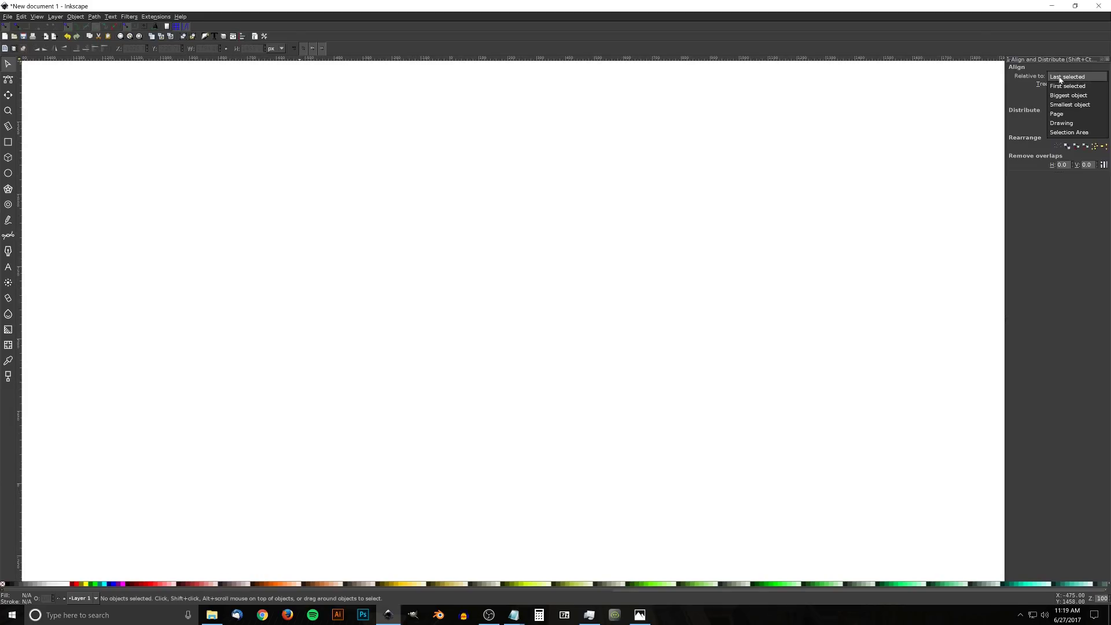
{"action": "left_click", "coordinate": [1067, 80]}
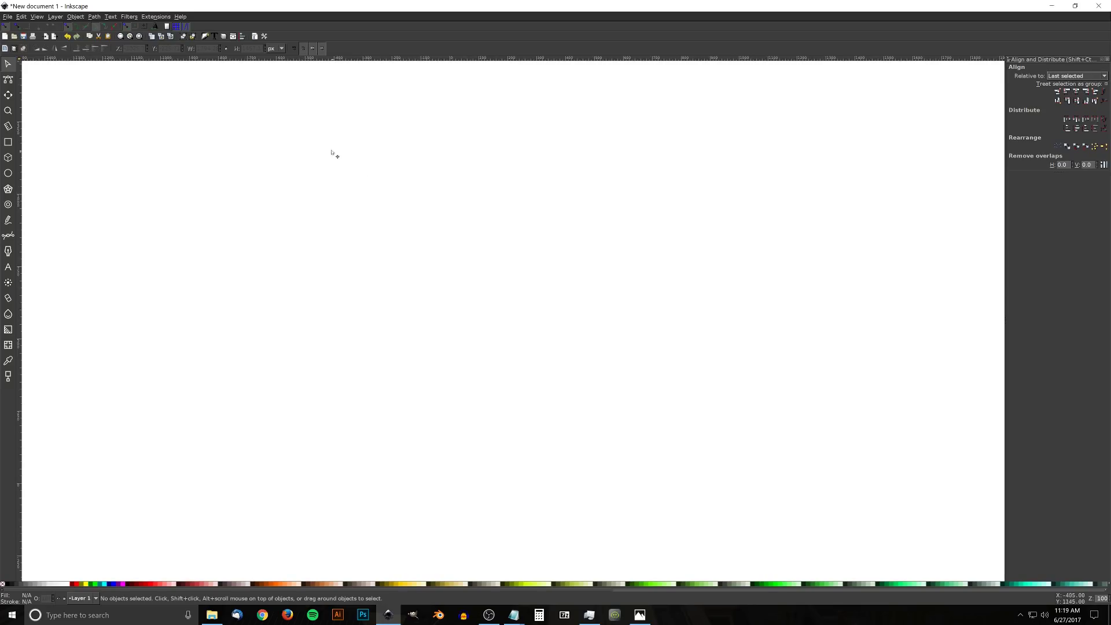
{"action": "left_click", "coordinate": [205, 36]}
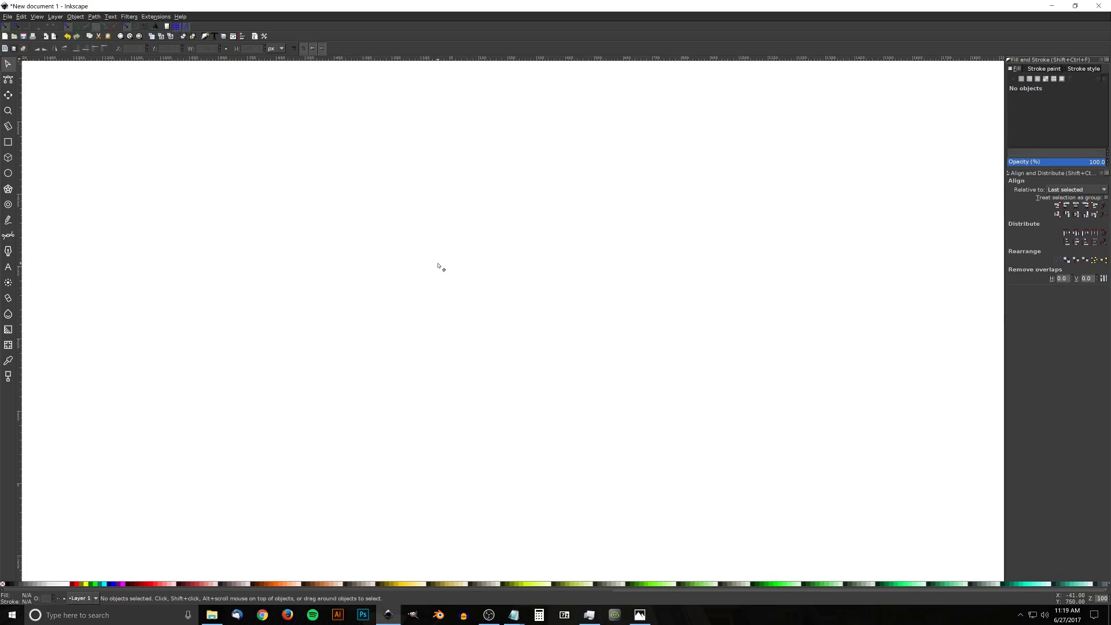
Check the reference logo in Photos, return to Inkscape and draw a circle about 466 px wide near the canvas centre.
{"action": "left_click", "coordinate": [640, 614]}
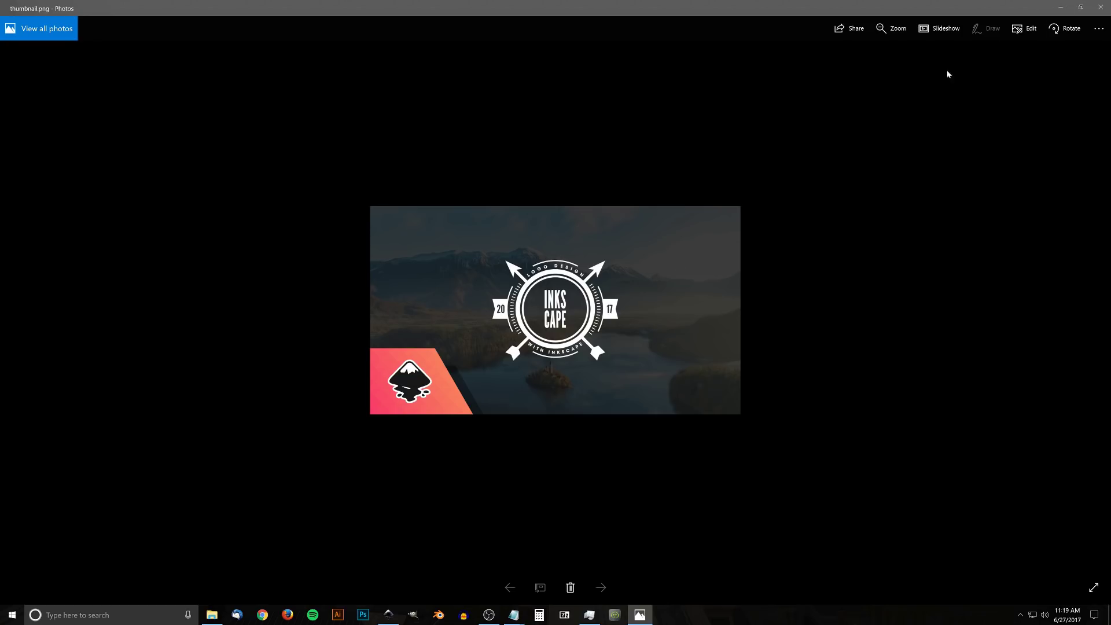
{"action": "left_click", "coordinate": [390, 614]}
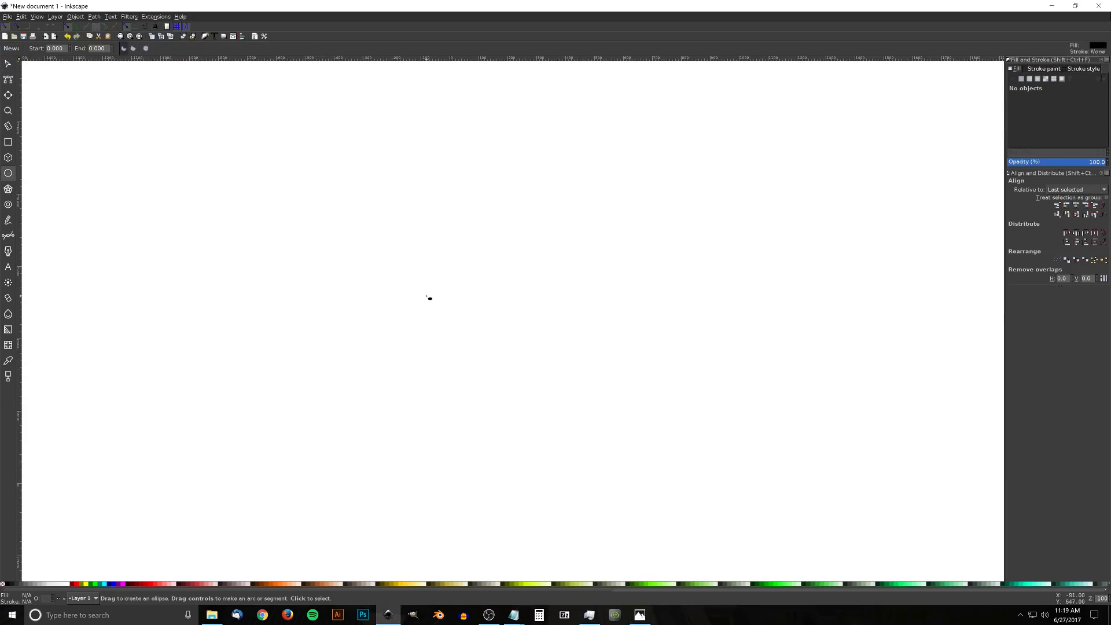
{"action": "left_click_drag", "start_coordinate": [431, 286], "coordinate": [492, 353]}
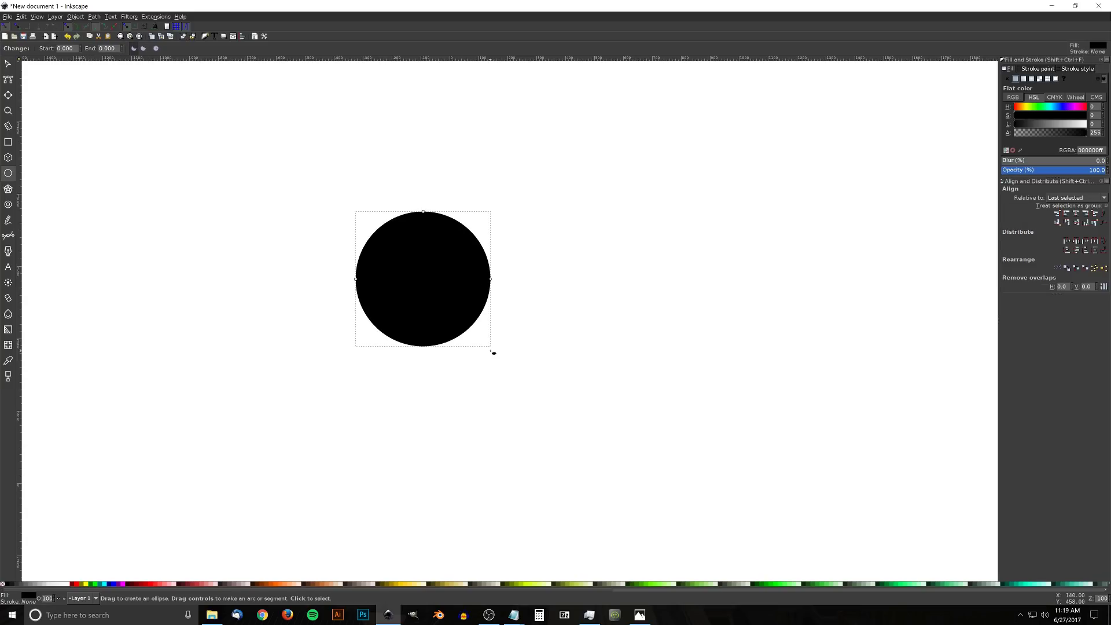
{"action": "left_click", "coordinate": [8, 64]}
{"action": "left_click_drag", "start_coordinate": [410, 267], "coordinate": [467, 293]}
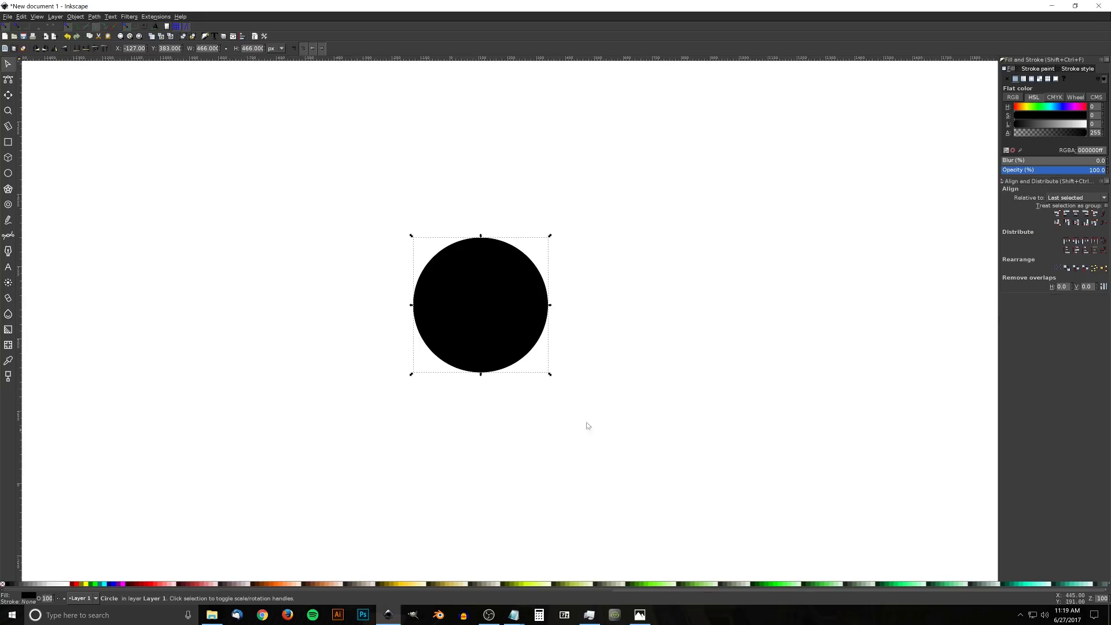
Remove the circle's fill and give it a solid, undashed 90% Gray stroke.
{"action": "left_click", "coordinate": [3, 585]}
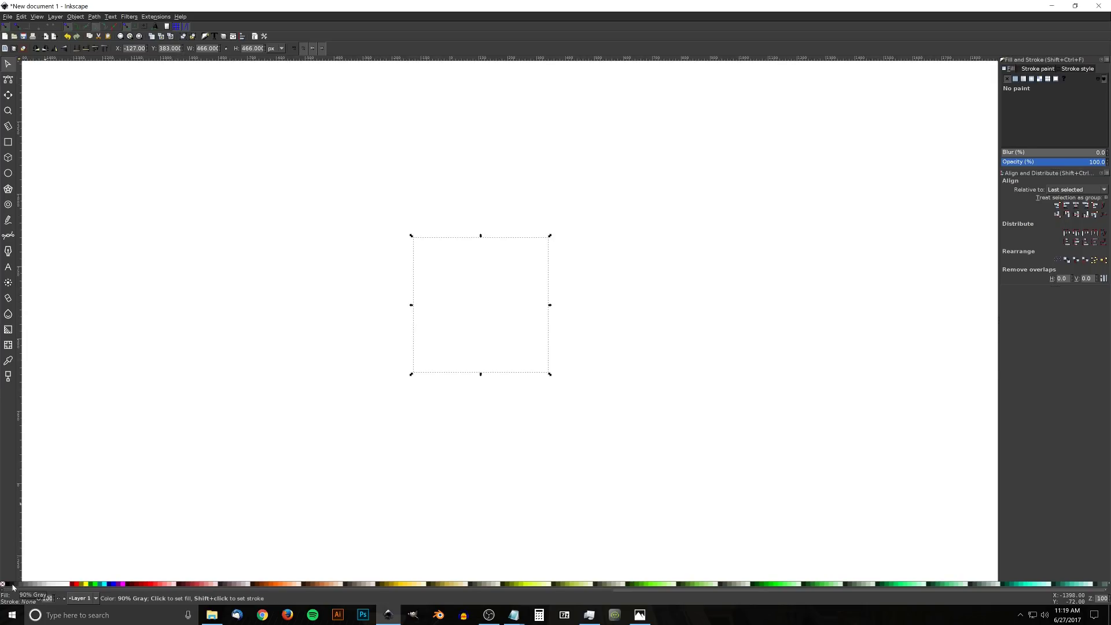
{"action": "left_click", "coordinate": [13, 585], "text": "shift"}
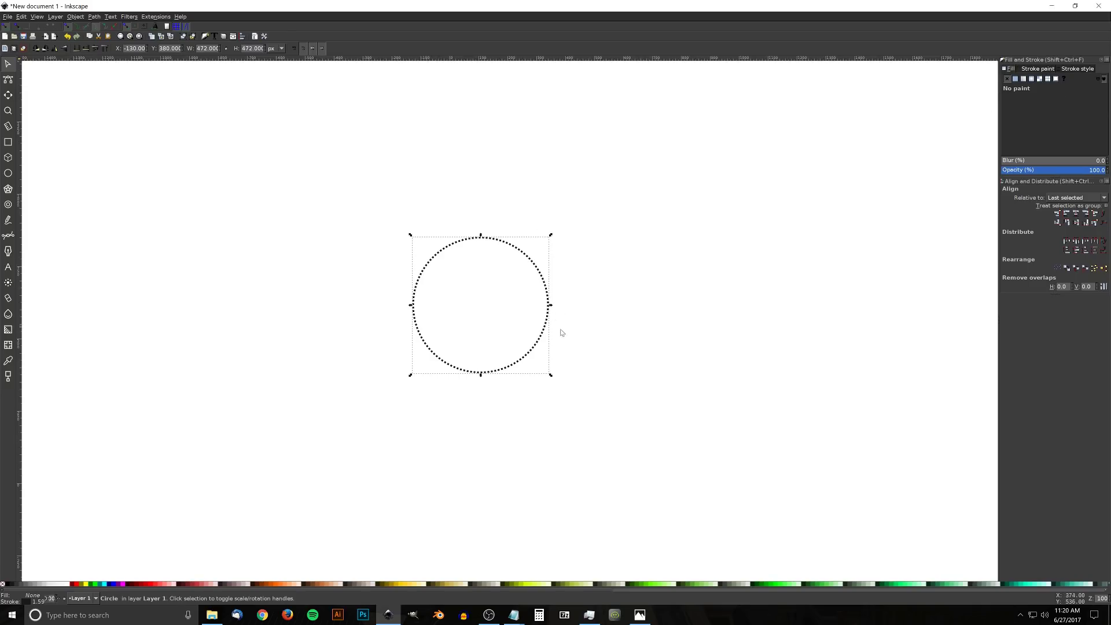
{"action": "left_click", "coordinate": [1066, 70]}
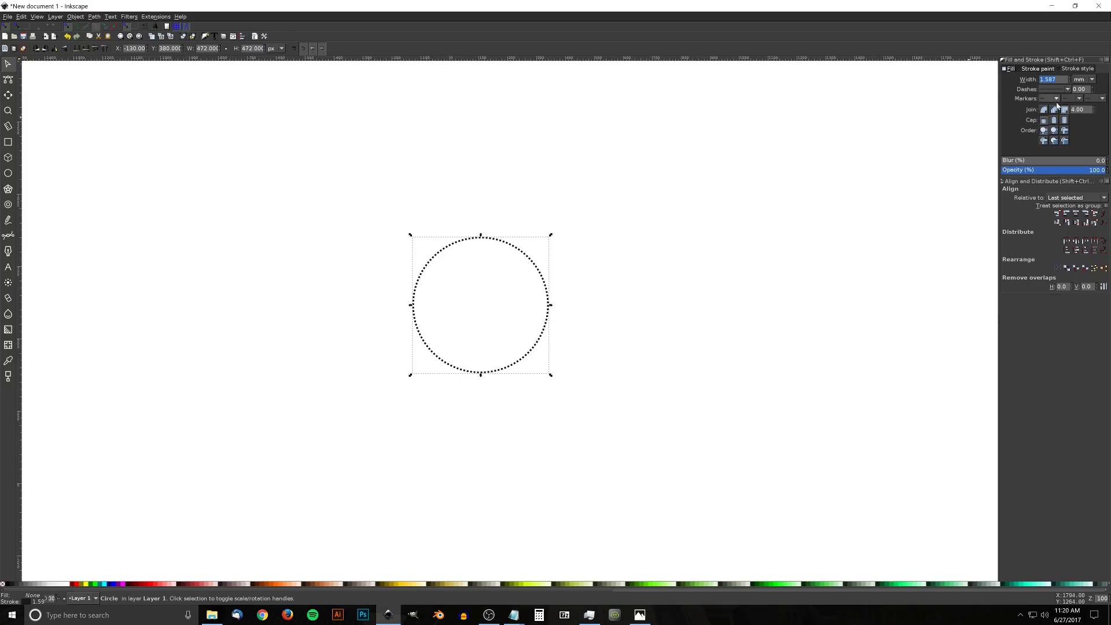
{"action": "left_click", "coordinate": [1062, 90]}
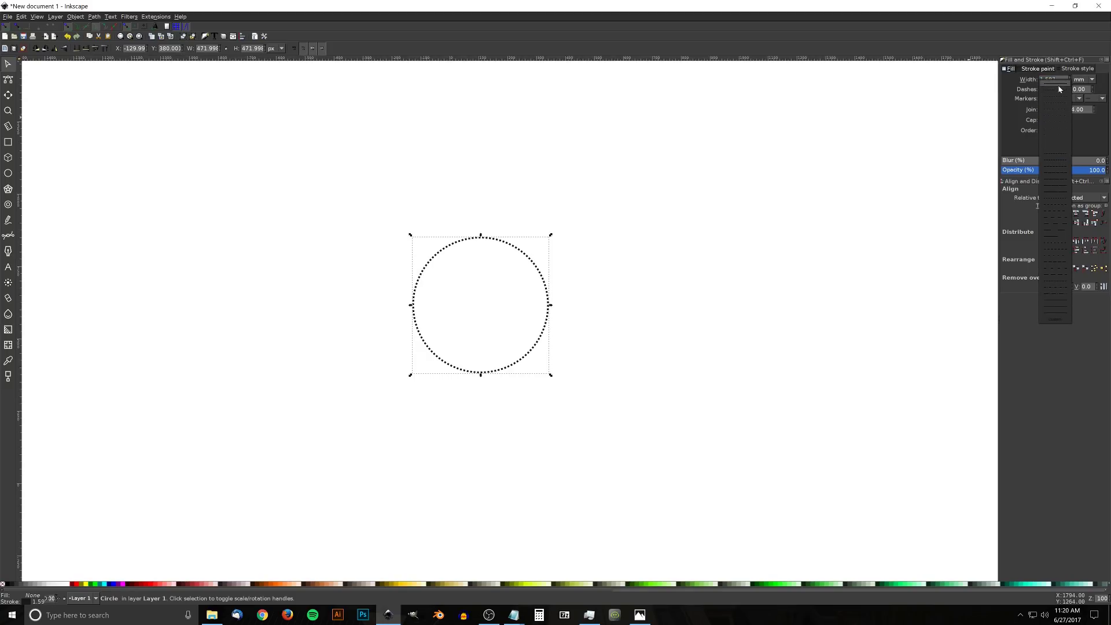
{"action": "left_click", "coordinate": [1057, 83]}
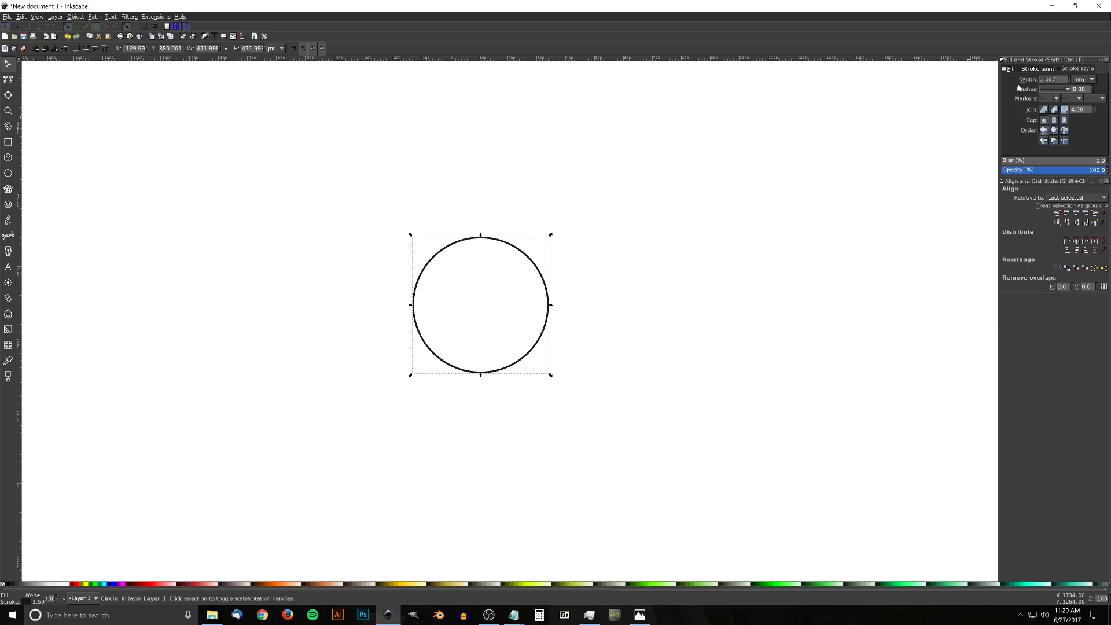
Set the circle's stroke width to 15 px and lower its opacity to about 53%.
{"action": "left_click", "coordinate": [1085, 79]}
{"action": "left_click", "coordinate": [1082, 63]}
{"action": "type", "text": "15"}
{"action": "key", "text": "Return"}
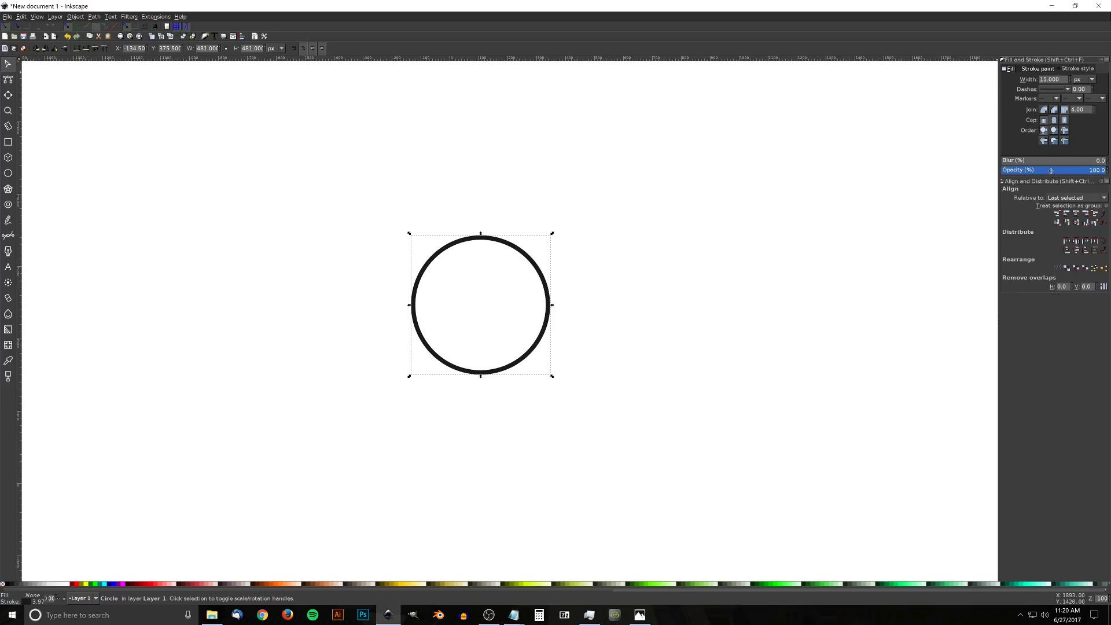
{"action": "left_click_drag", "start_coordinate": [1054, 171], "coordinate": [1055, 171]}
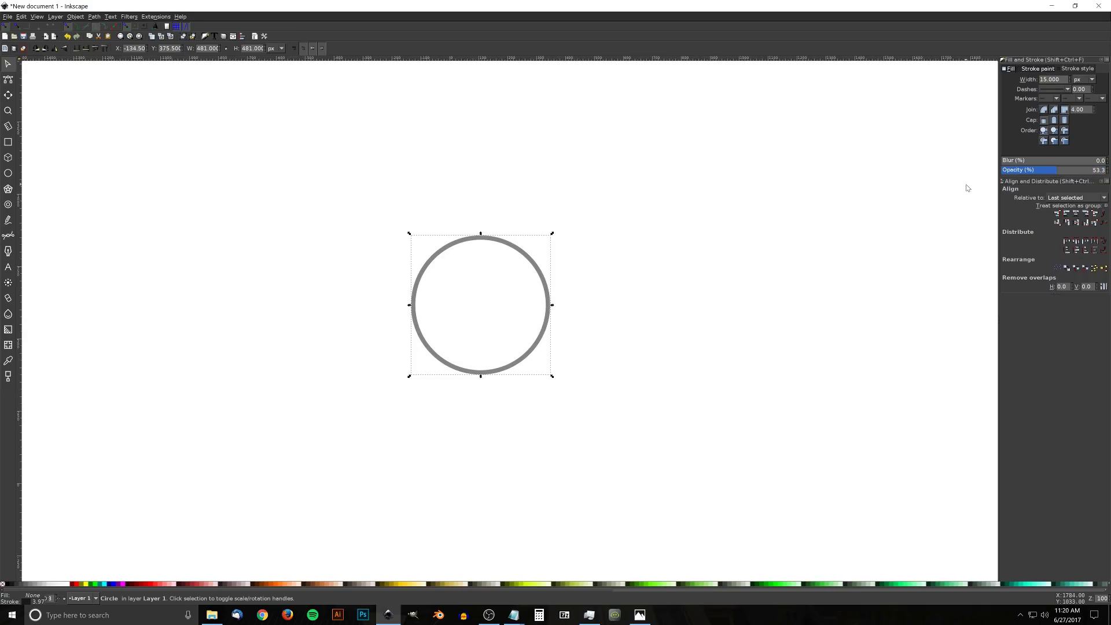
Duplicate the circle and scale the copy about its centre to about 435 px wide.
{"action": "right_click", "coordinate": [505, 240]}
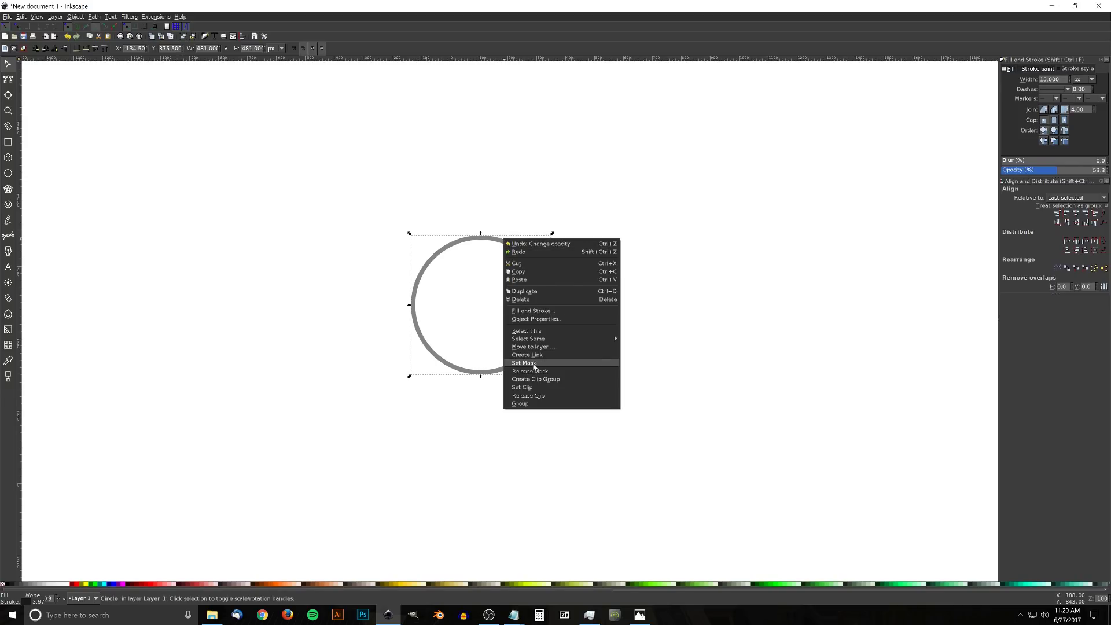
{"action": "left_click", "coordinate": [541, 291]}
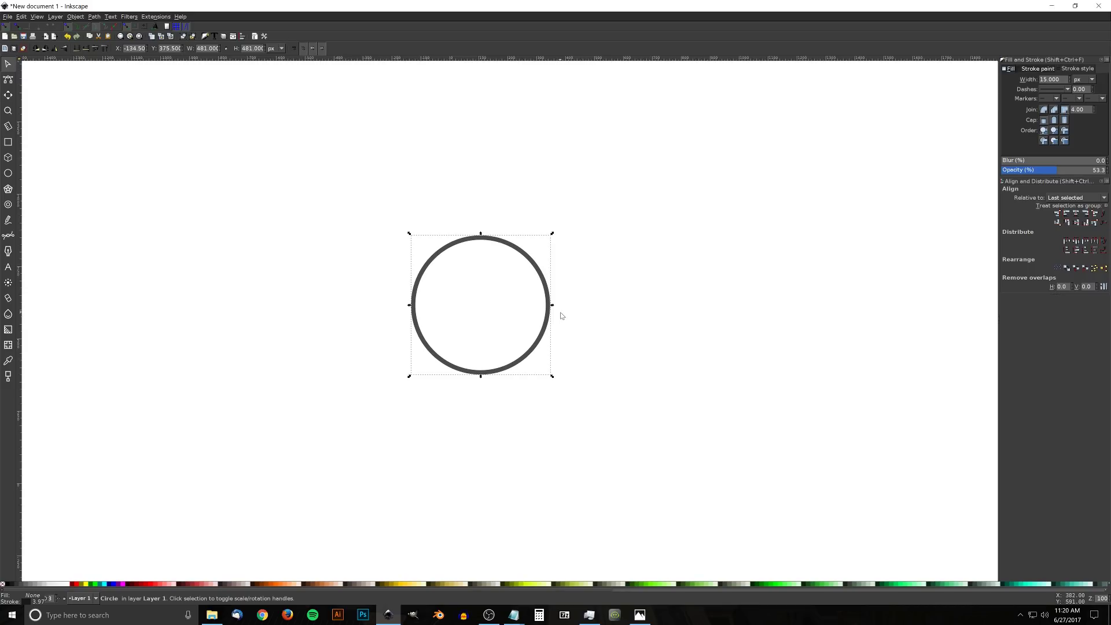
{"action": "left_click_drag", "start_coordinate": [553, 377], "coordinate": [547, 377]}
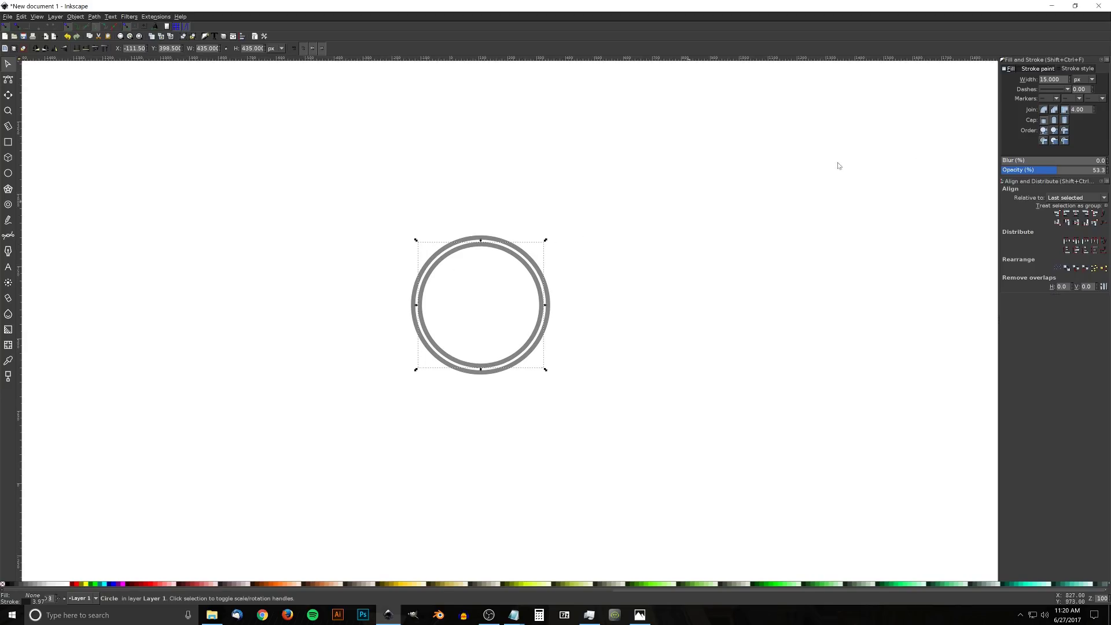
Set the inner circle's stroke width to 7.5 px and enlarge it about its centre to about 437.5 px wide.
{"action": "double_click", "coordinate": [1054, 79]}
{"action": "type", "text": "7.5"}
{"action": "key", "text": "Return"}
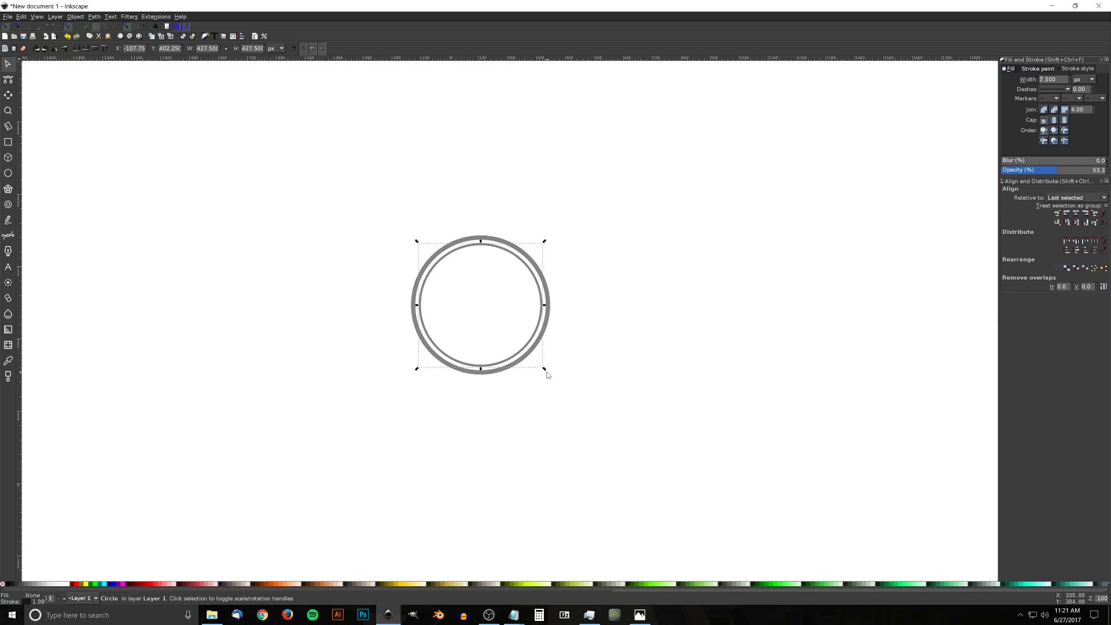
{"action": "left_click_drag", "start_coordinate": [545, 372], "coordinate": [549, 379]}
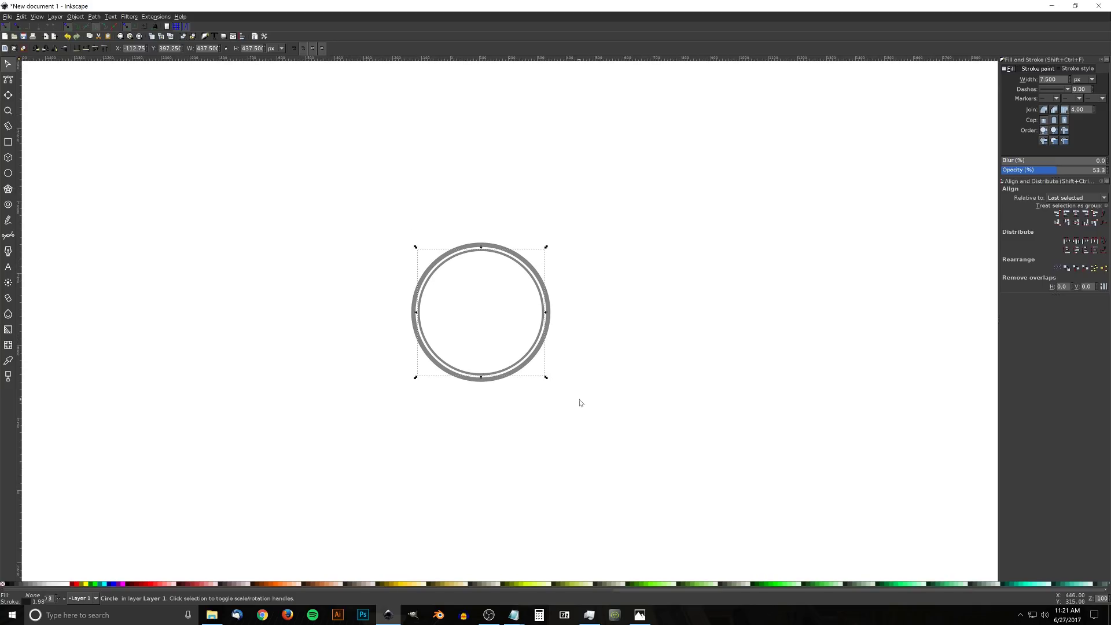
Check the reference logo in Photos, return to Inkscape and draw a dark-filled, strokeless square about 268 px wide left of the rings.
{"action": "left_click", "coordinate": [639, 614]}
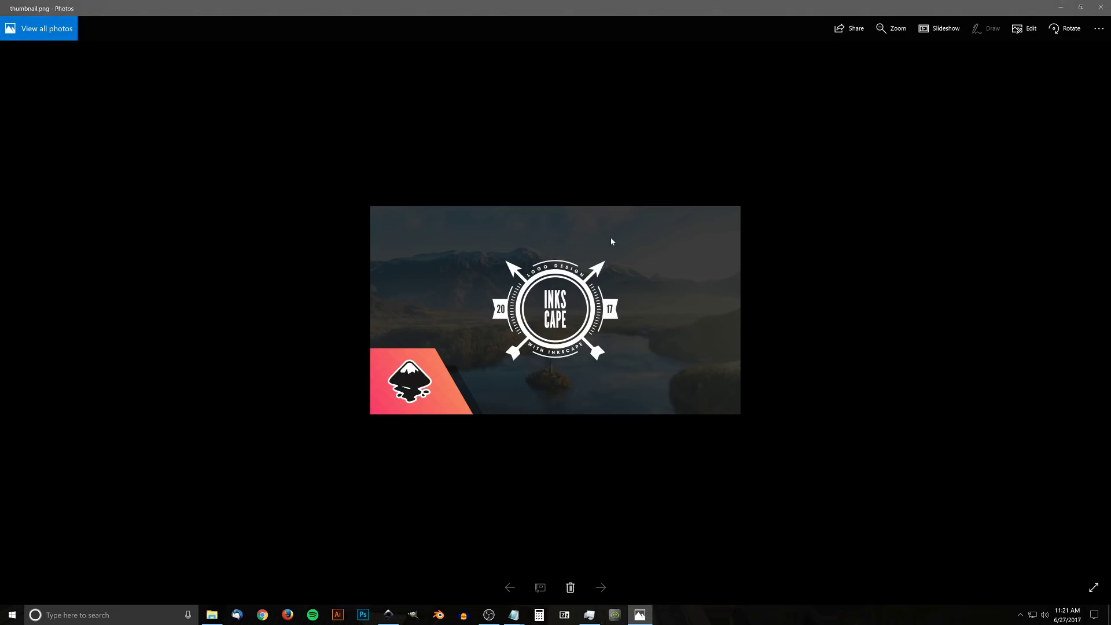
{"action": "left_click", "coordinate": [388, 614]}
{"action": "left_click_drag", "start_coordinate": [555, 416], "coordinate": [594, 415]}
{"action": "left_click", "coordinate": [11, 144]}
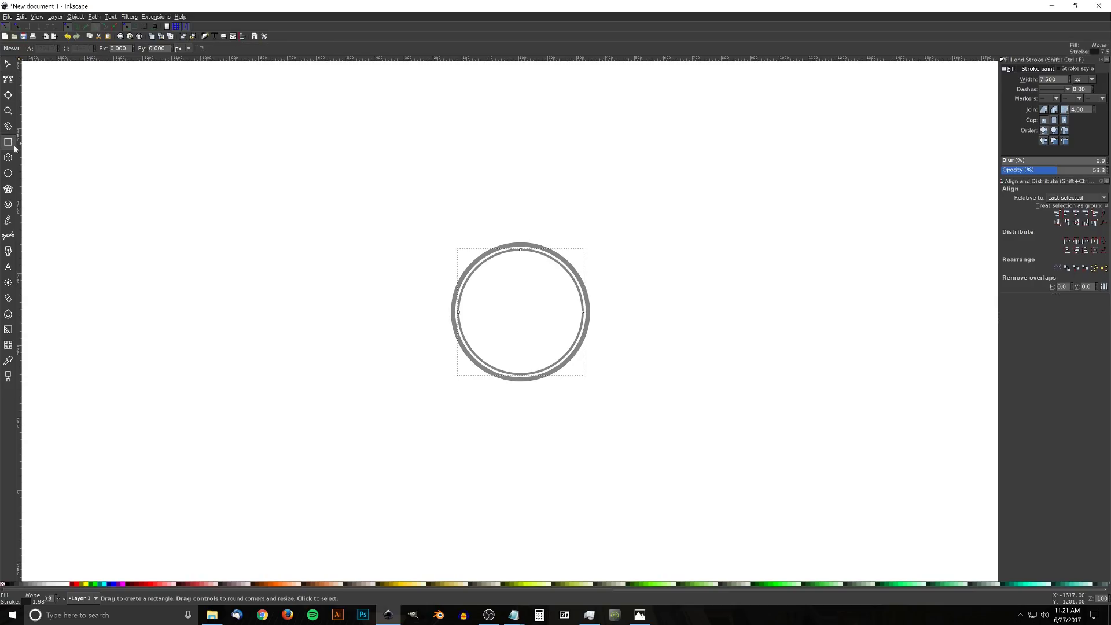
{"action": "mouse_move", "coordinate": [234, 268]}
{"action": "left_mouse_down"}
{"action": "mouse_move", "coordinate": [279, 323]}
{"action": "mouse_move", "coordinate": [273, 312]}
{"action": "left_mouse_up"}
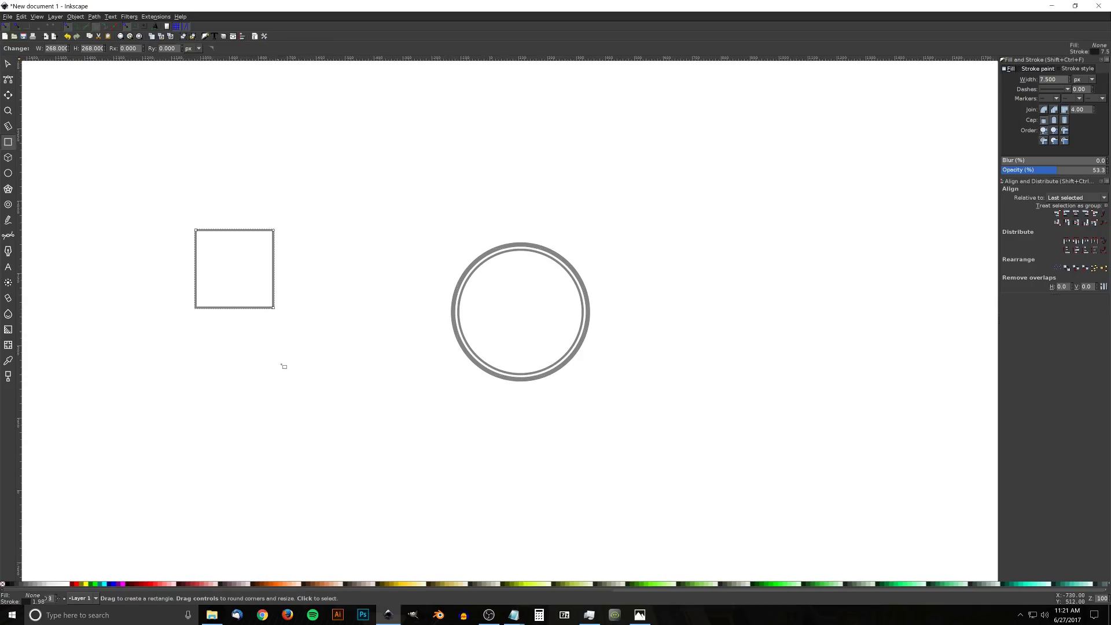
{"action": "left_click", "coordinate": [9, 586]}
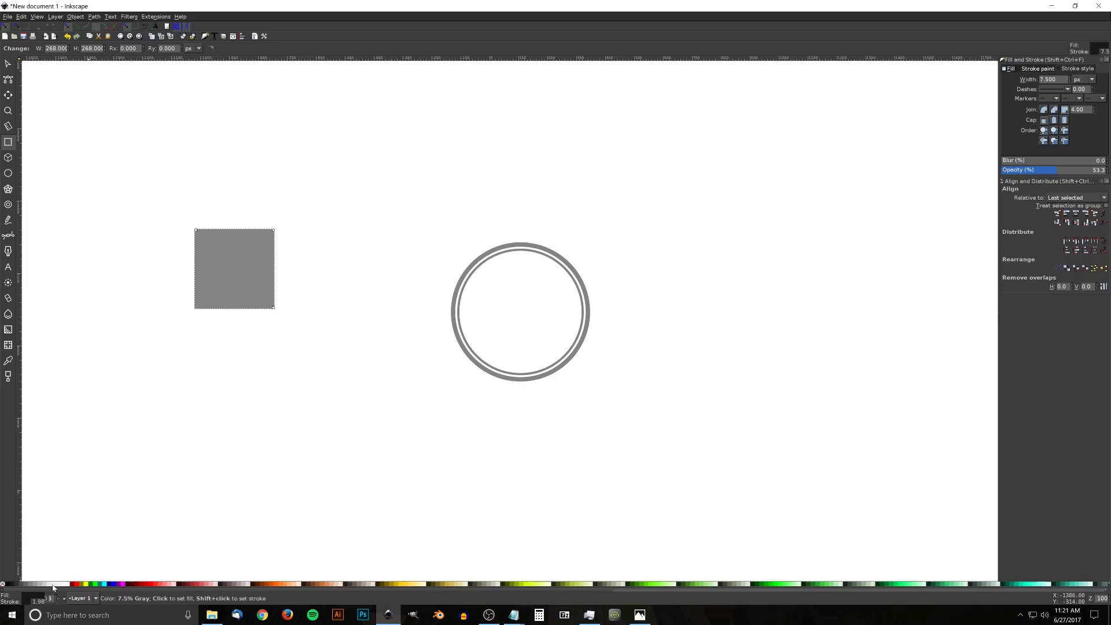
{"action": "left_click", "coordinate": [3, 584], "text": "shift"}
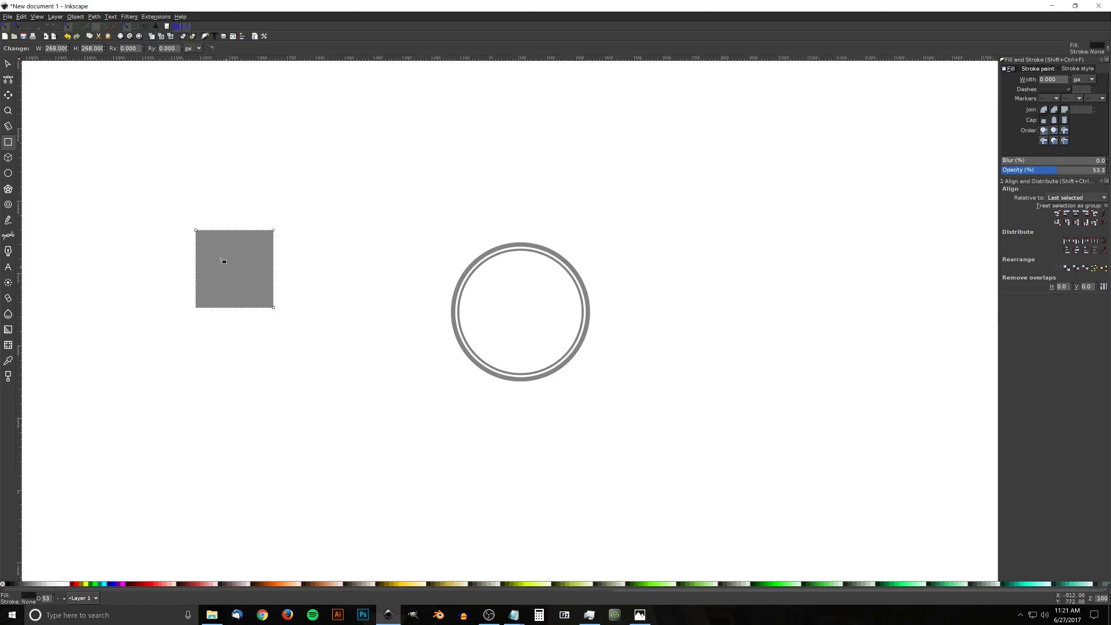
Convert the square to a path and rotate it 45 degrees into a diamond.
{"action": "left_click", "coordinate": [94, 17]}
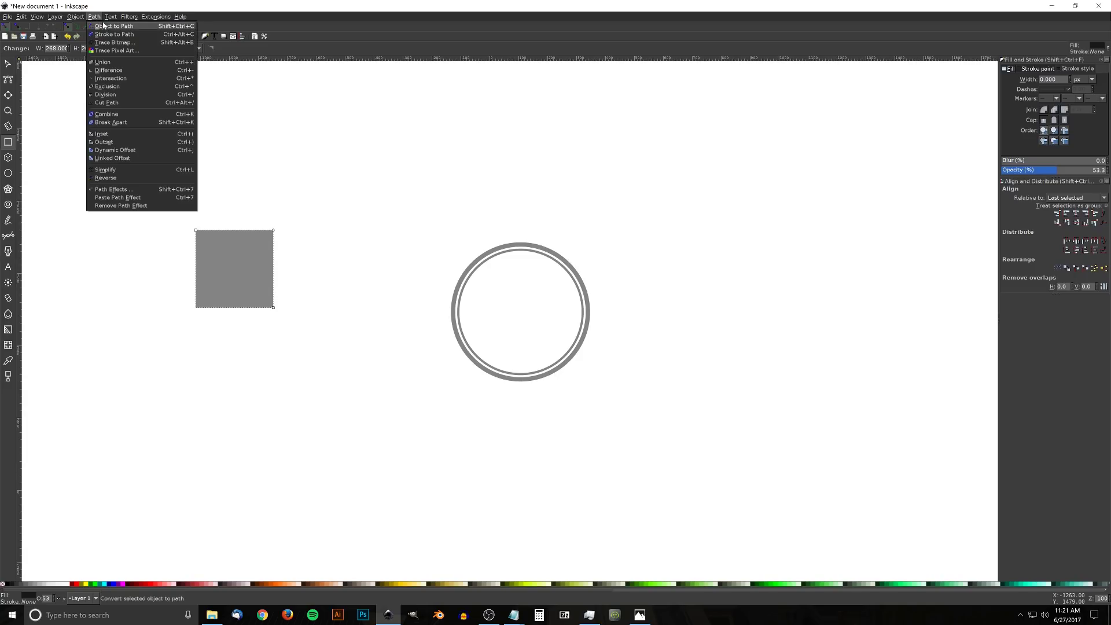
{"action": "left_click", "coordinate": [106, 29]}
{"action": "left_click", "coordinate": [7, 64]}
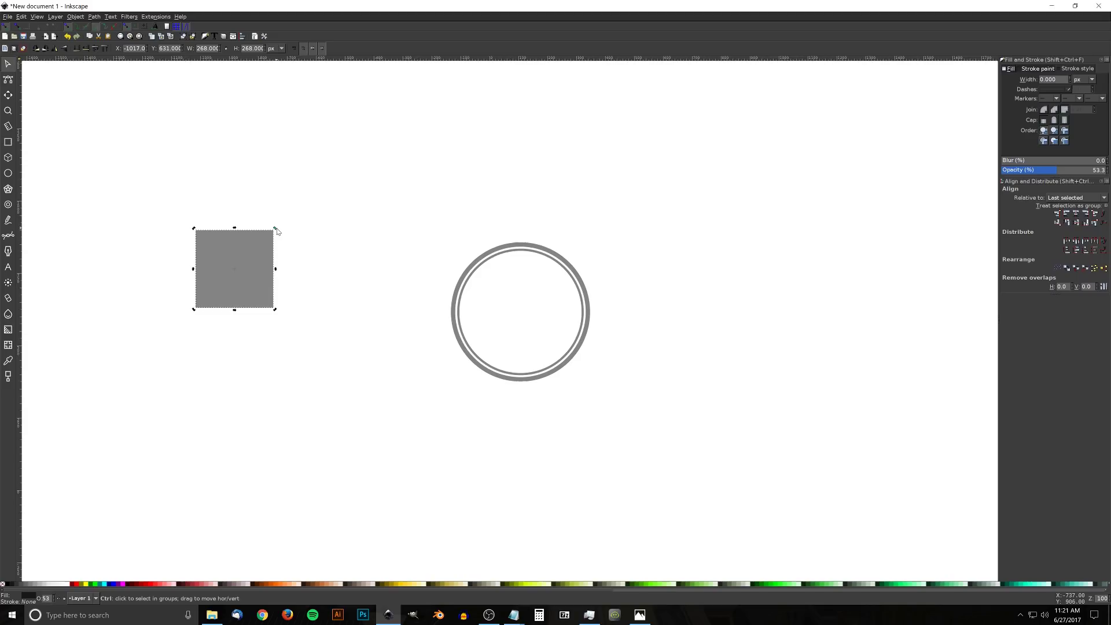
{"action": "left_click_drag", "start_coordinate": [276, 230], "coordinate": [288, 270]}
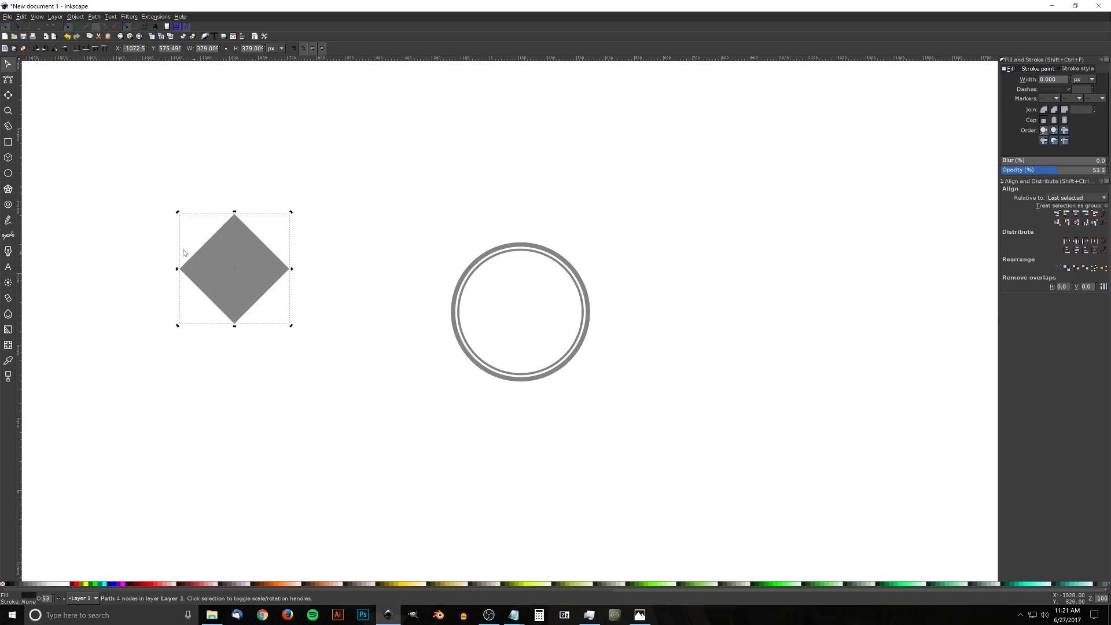
Reshape the diamond into a notched arrowhead by raising its bottom and top nodes, and scale it down to about 99 px wide.
{"action": "left_click_drag", "start_coordinate": [245, 347], "coordinate": [270, 349]}
{"action": "left_click", "coordinate": [8, 80]}
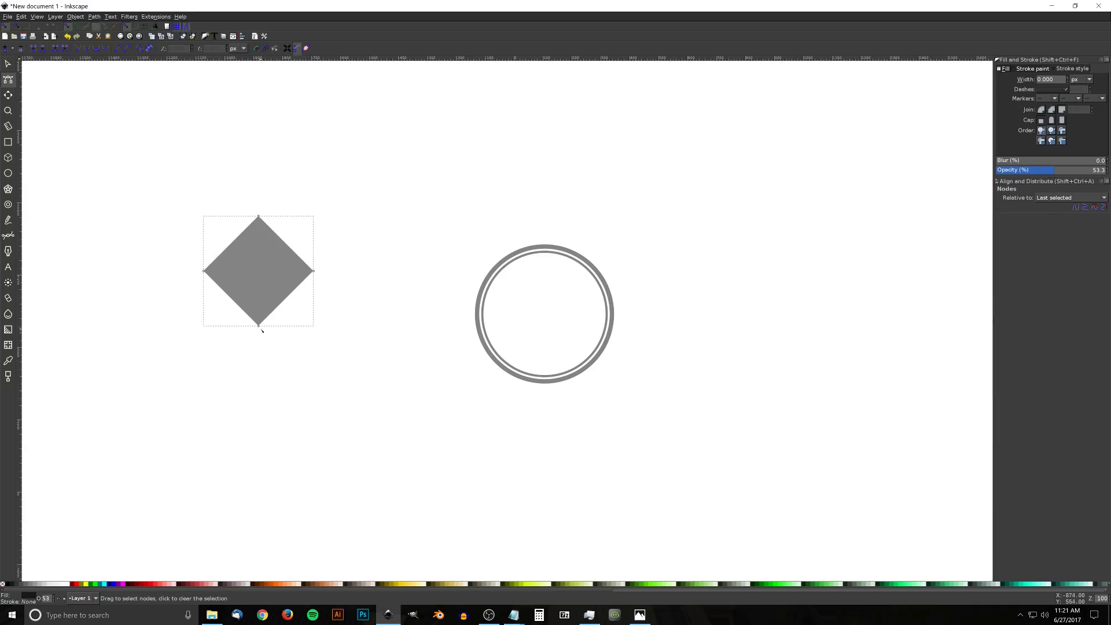
{"action": "left_click_drag", "start_coordinate": [259, 330], "coordinate": [263, 283]}
{"action": "left_click_drag", "start_coordinate": [262, 265], "coordinate": [261, 255]}
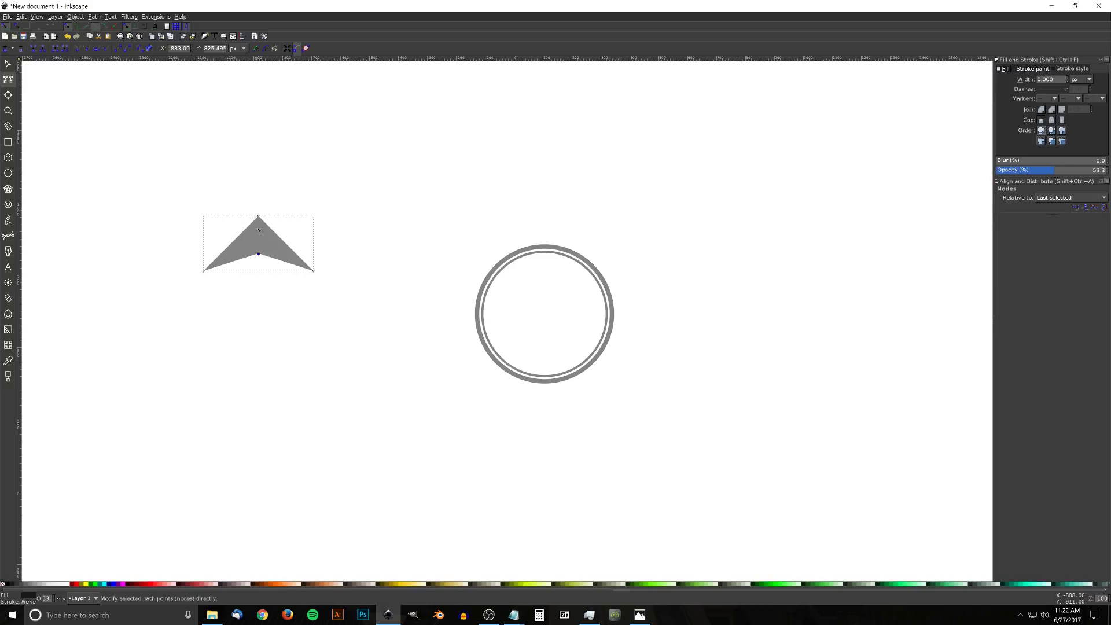
{"action": "left_click_drag", "start_coordinate": [261, 218], "coordinate": [261, 143]}
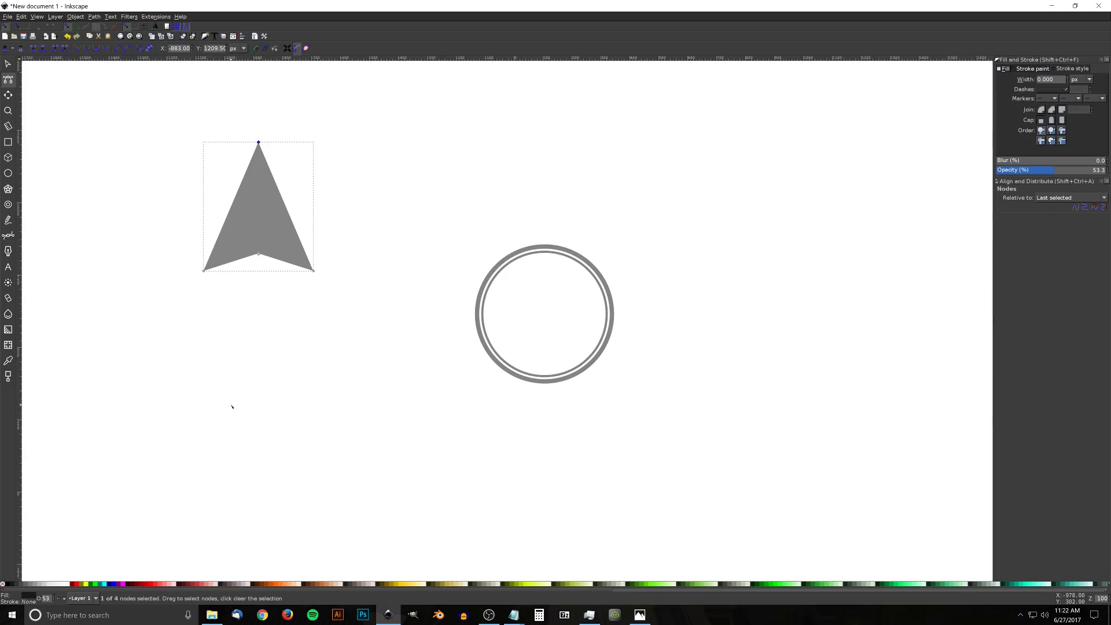
{"action": "left_click", "coordinate": [8, 65]}
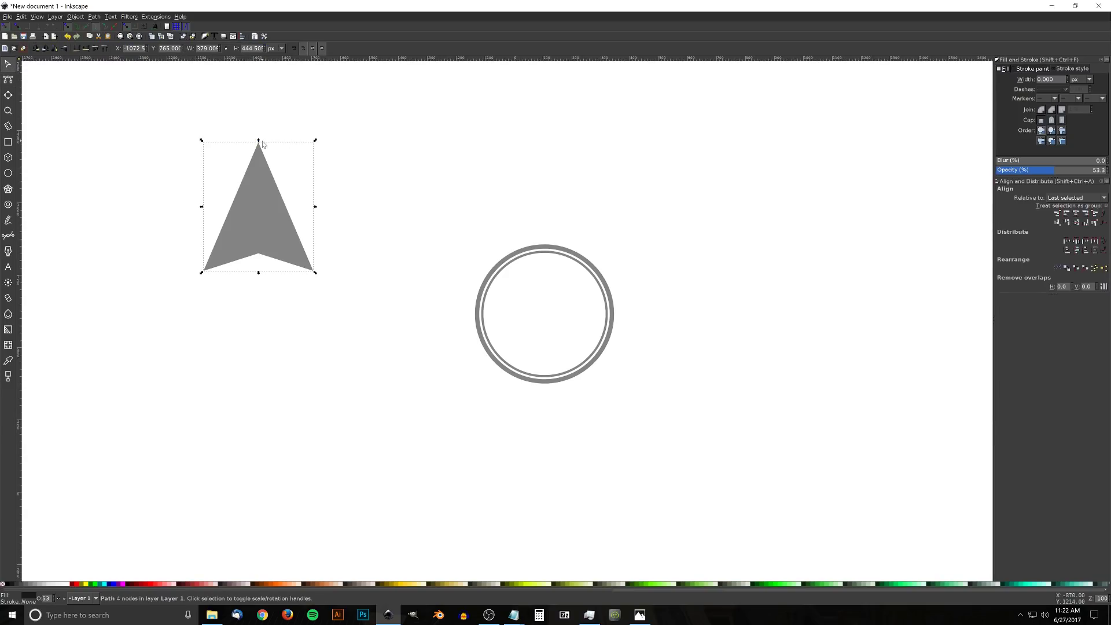
{"action": "left_click_drag", "start_coordinate": [259, 143], "coordinate": [310, 184]}
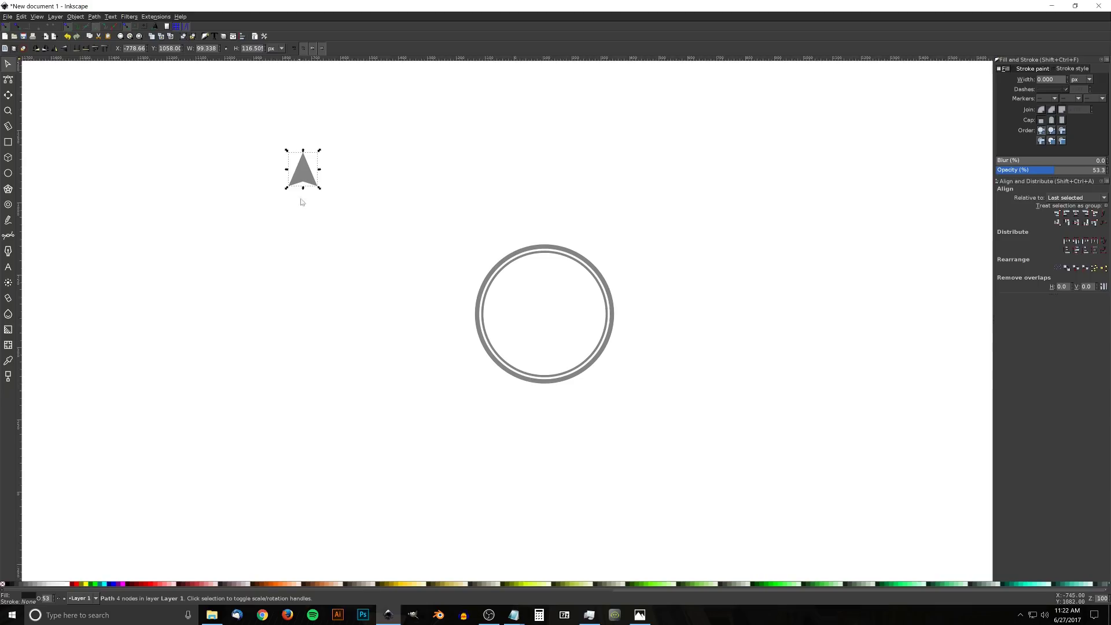
Check the reference logo in Photos, return to Inkscape, draw a shaft rectangle about 25 by 909 px below the arrowhead and convert it to a path.
{"action": "left_click", "coordinate": [640, 614]}
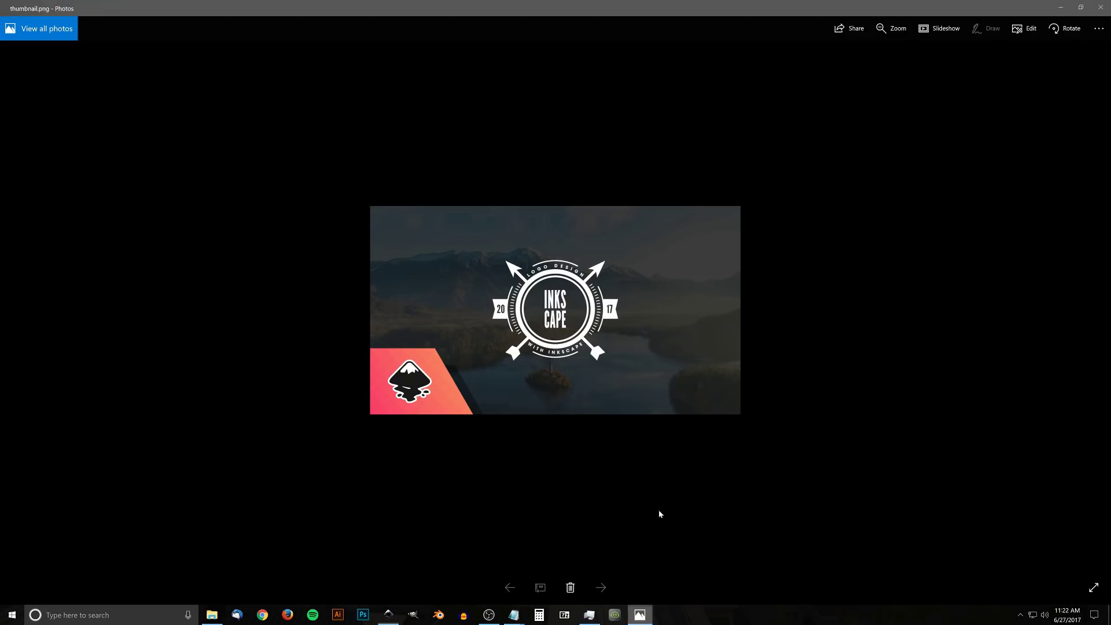
{"action": "left_click", "coordinate": [389, 615]}
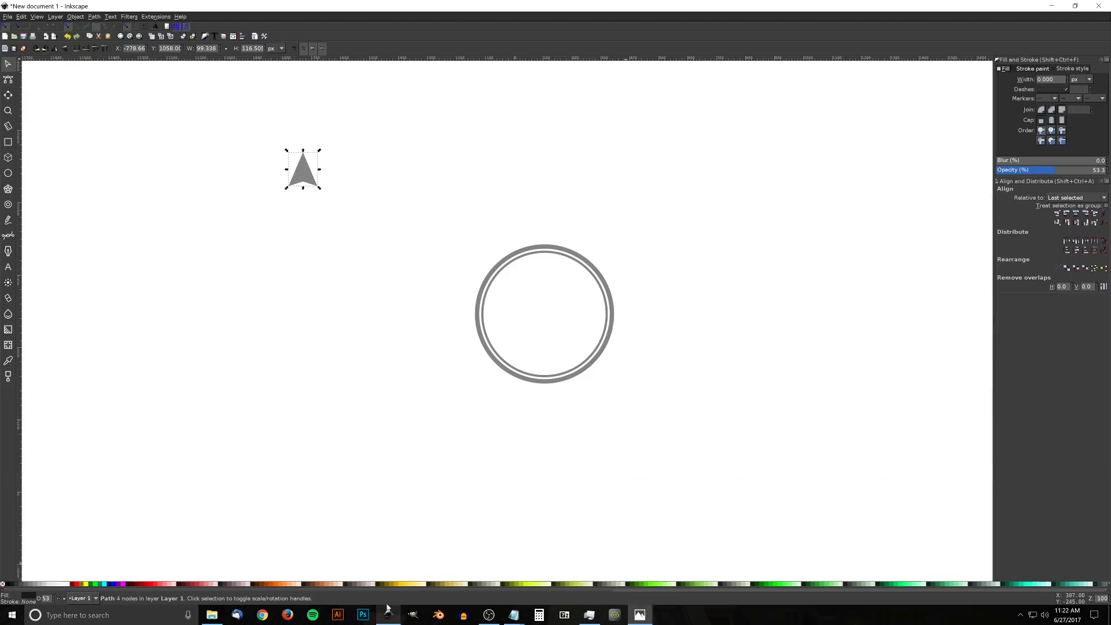
{"action": "left_click", "coordinate": [7, 142]}
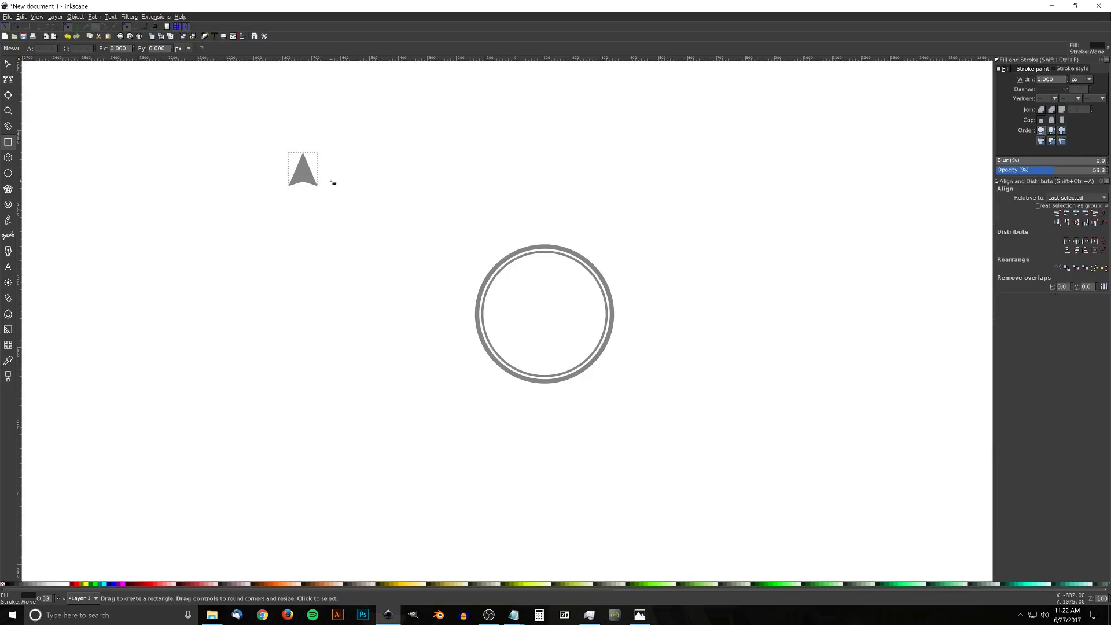
{"action": "left_click_drag", "start_coordinate": [301, 173], "coordinate": [308, 436]}
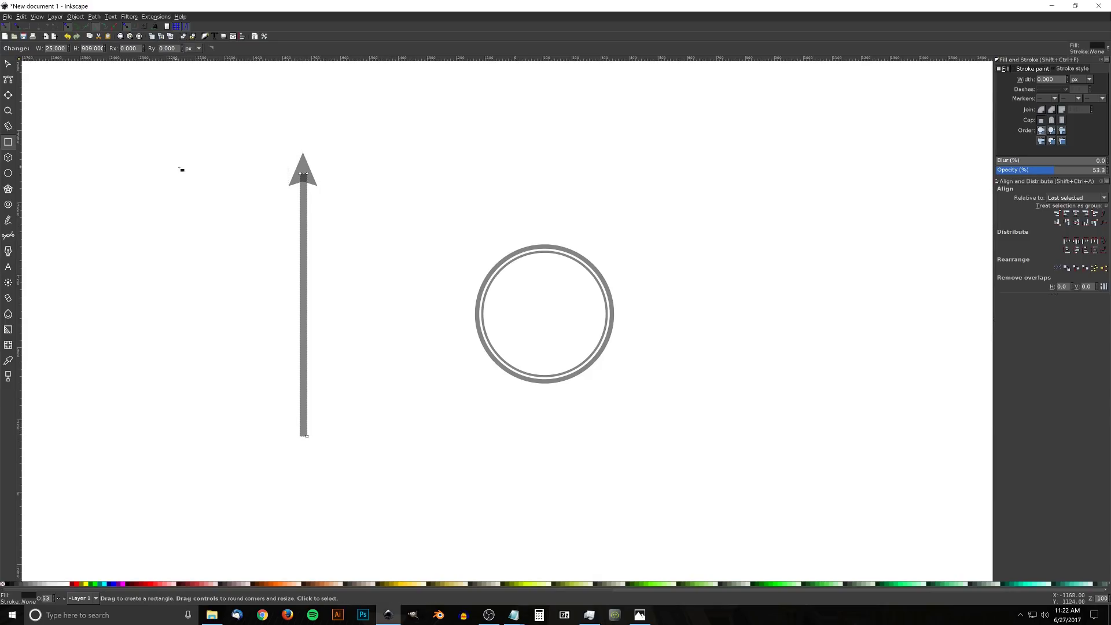
{"action": "left_click", "coordinate": [92, 17]}
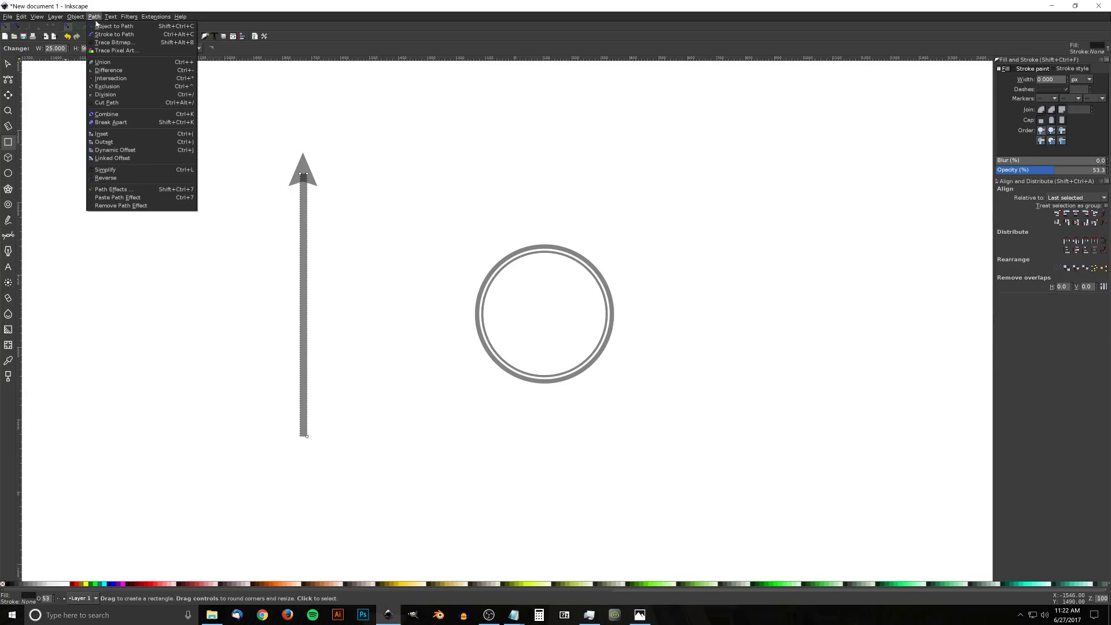
{"action": "left_click", "coordinate": [104, 26]}
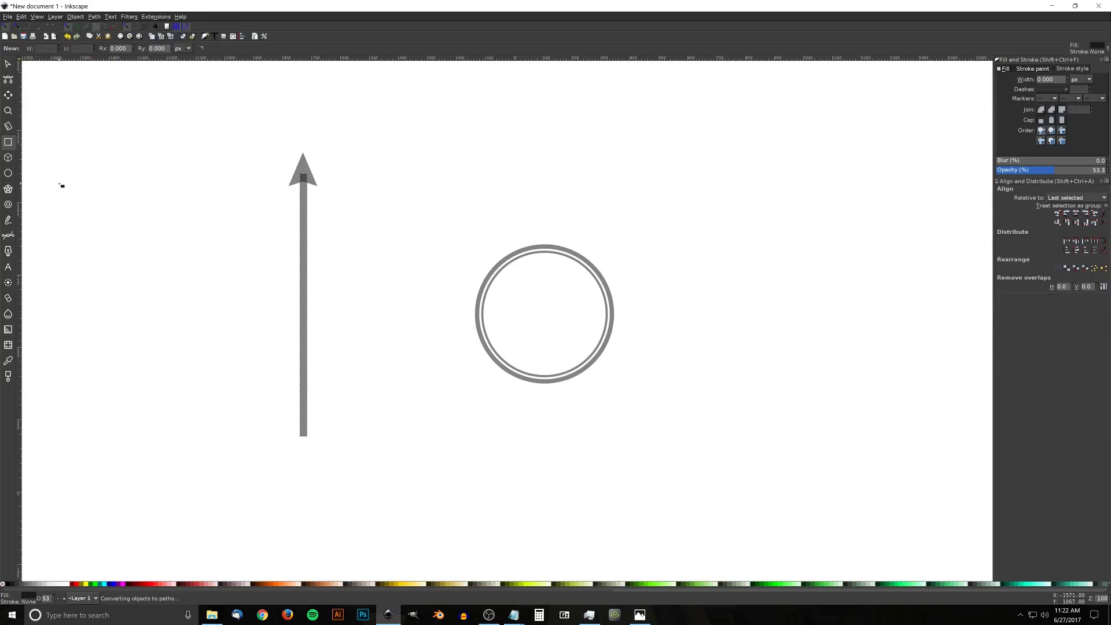
Recheck the reference logo, draw a rectangle about 81 by 101 px over the shaft's lower end and convert it to a path.
{"action": "left_click", "coordinate": [639, 614]}
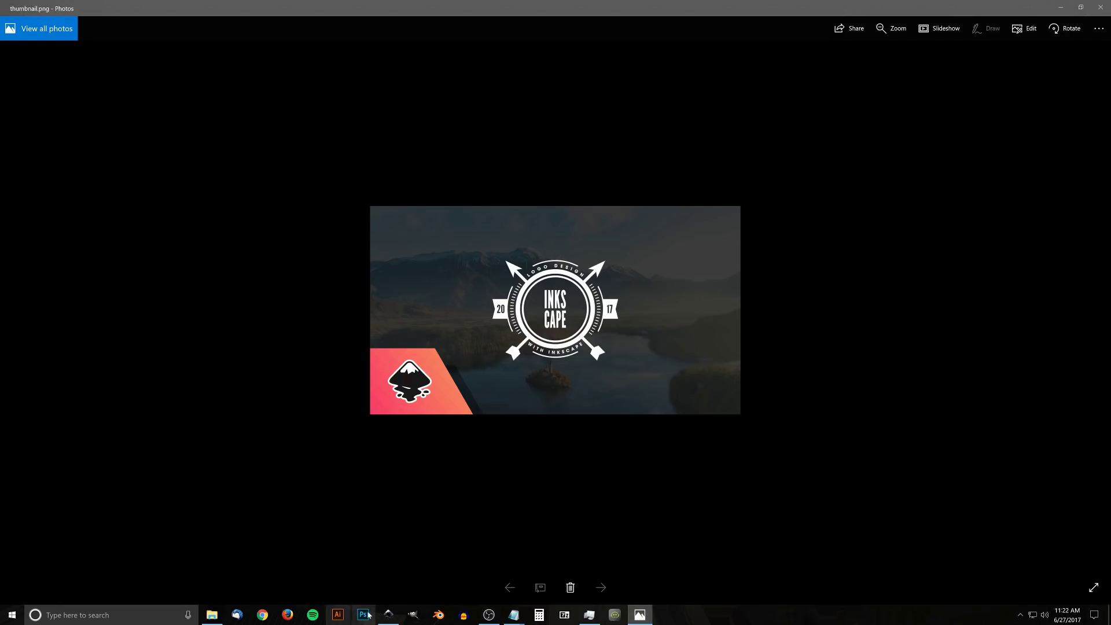
{"action": "left_click", "coordinate": [388, 614]}
{"action": "left_click_drag", "start_coordinate": [240, 436], "coordinate": [324, 429]}
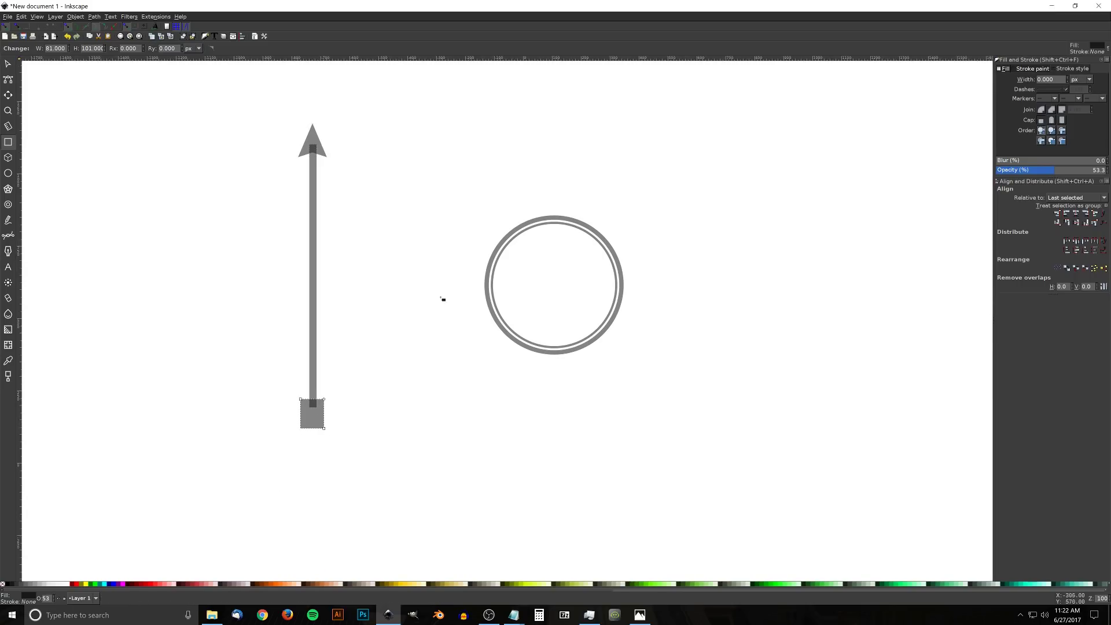
{"action": "left_click", "coordinate": [96, 17]}
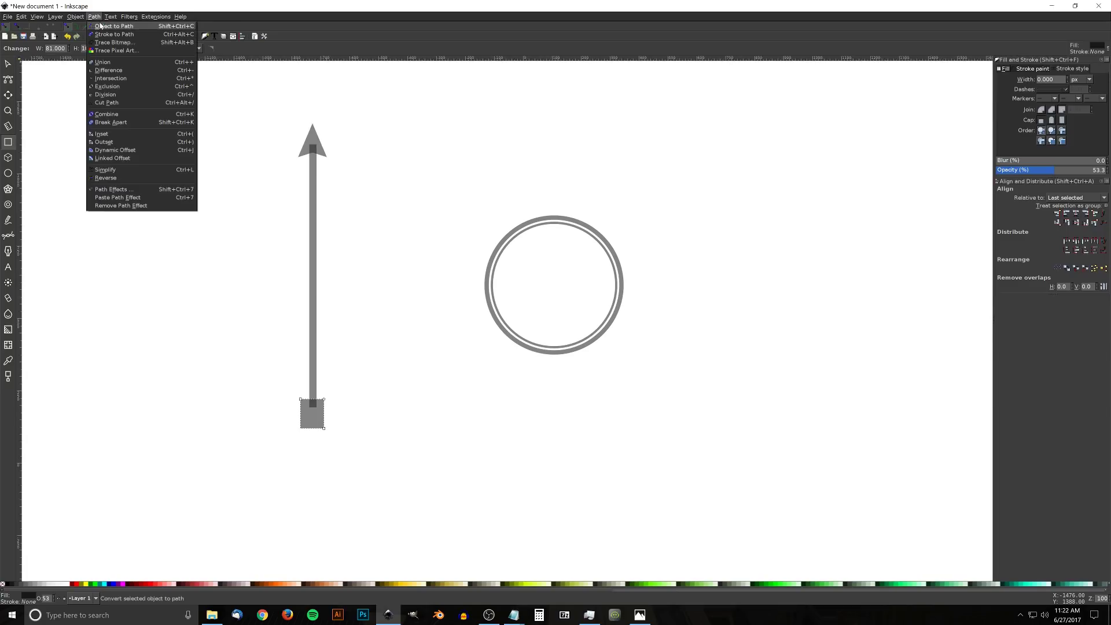
{"action": "left_click", "coordinate": [99, 26]}
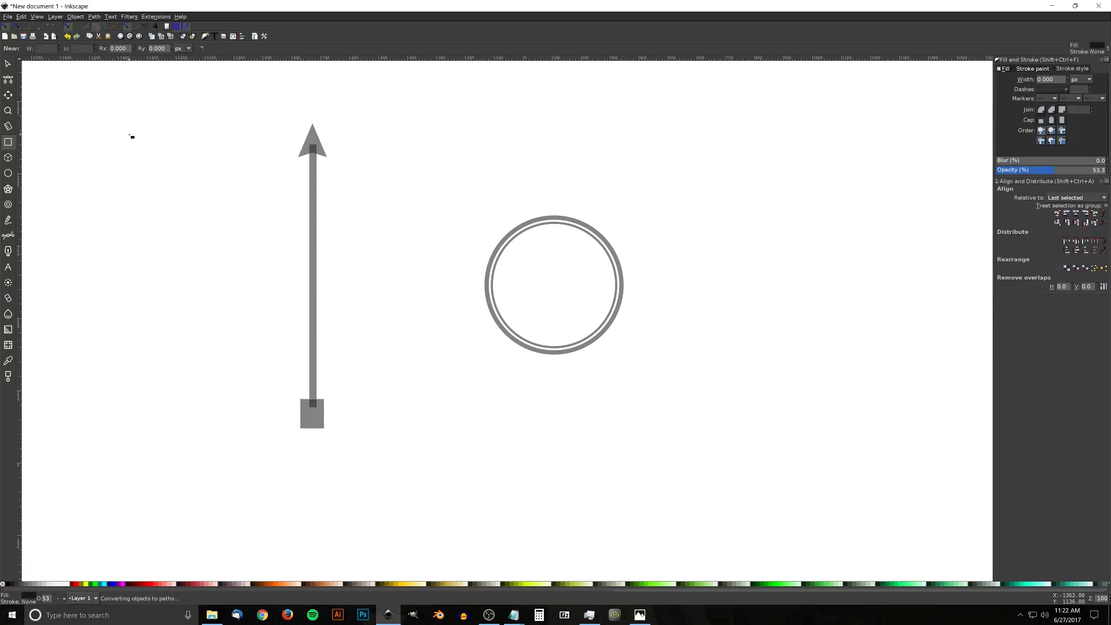
Select all nodes of the tail rectangle and insert a new node at the middle of every side.
{"action": "left_click", "coordinate": [9, 83]}
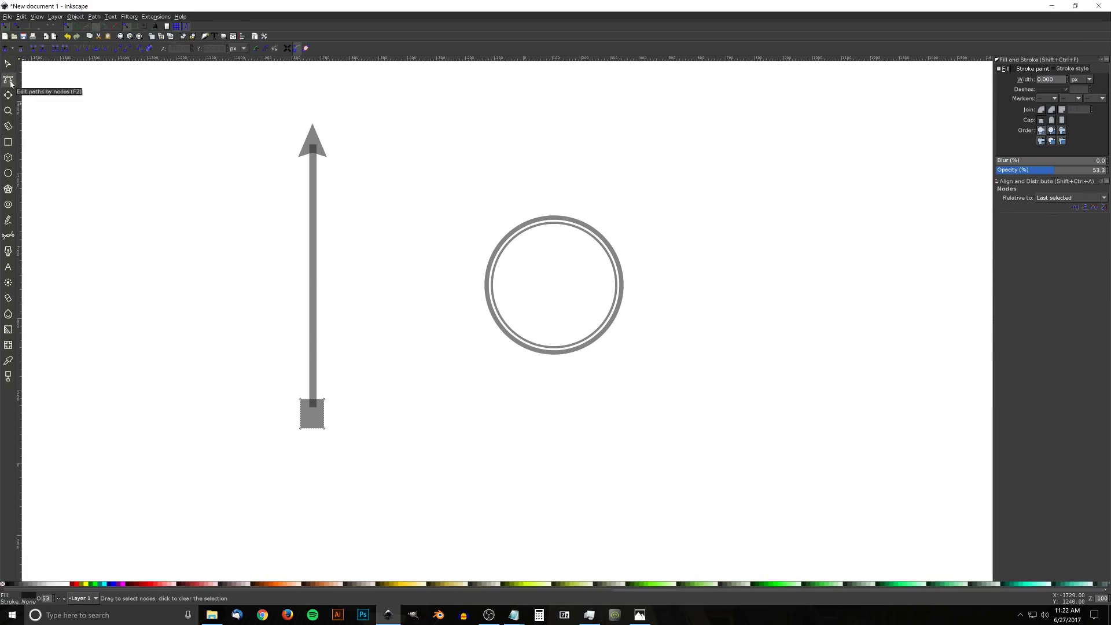
{"action": "left_click_drag", "start_coordinate": [357, 454], "coordinate": [276, 387]}
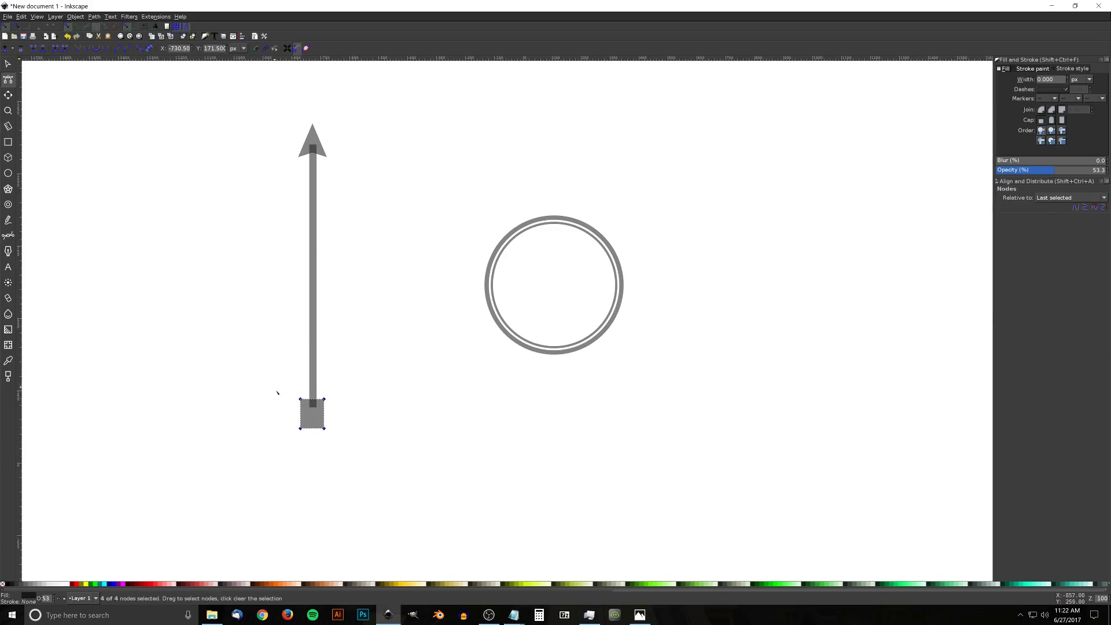
{"action": "left_click", "coordinate": [5, 50]}
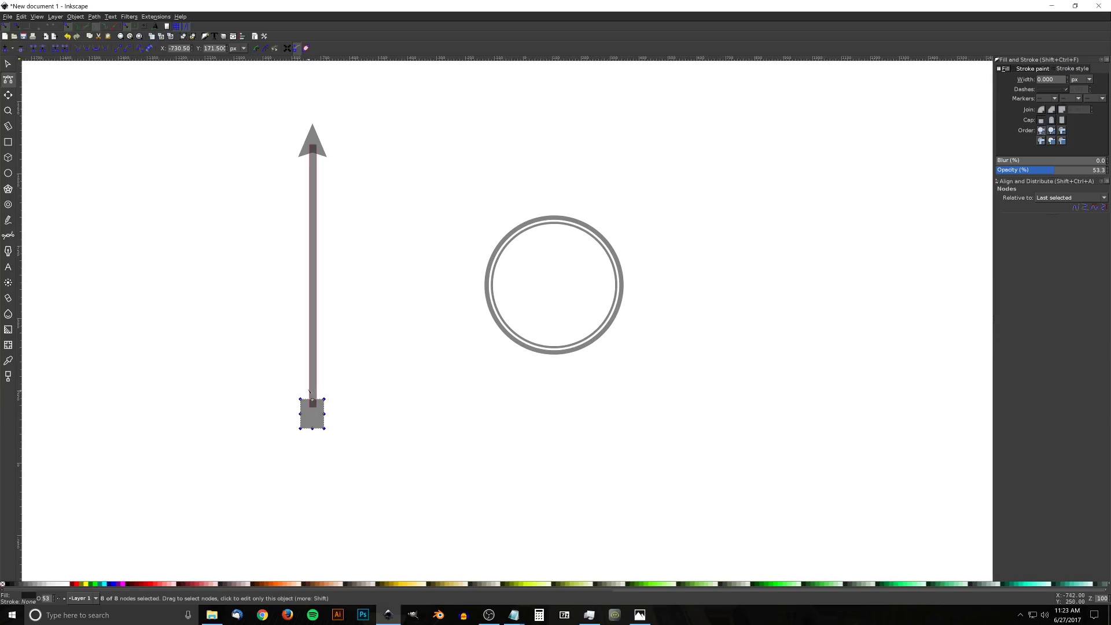
Raise the tail's top and bottom middle nodes together by about 22 px to form a notched fletching.
{"action": "left_click_drag", "start_coordinate": [304, 371], "coordinate": [319, 454]}
{"action": "scroll", "coordinate": [299, 422], "scroll_direction": "up", "scroll_amount": 6}
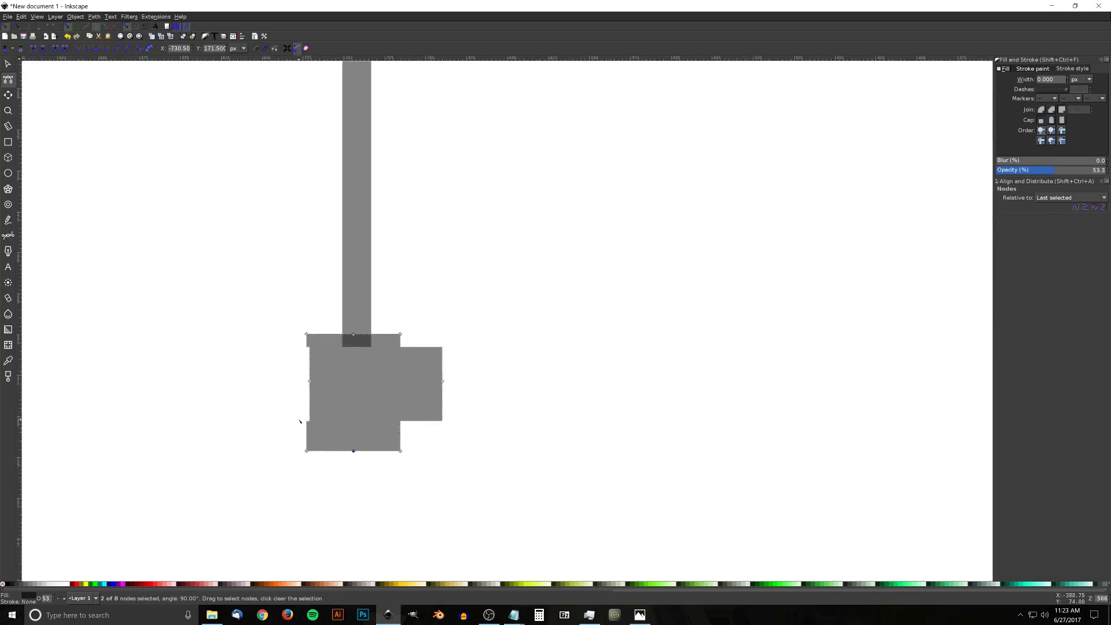
{"action": "scroll", "coordinate": [394, 382], "scroll_direction": "down", "scroll_amount": 3}
{"action": "scroll", "coordinate": [380, 409], "scroll_direction": "up", "scroll_amount": 3}
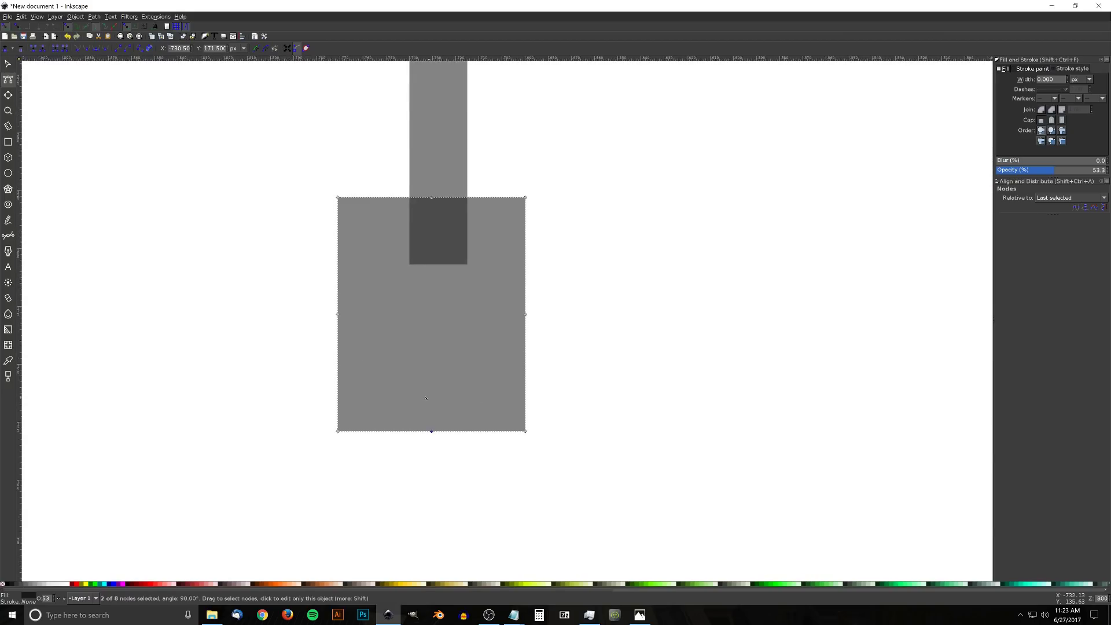
{"action": "left_click_drag", "start_coordinate": [411, 391], "coordinate": [385, 389]}
{"action": "left_click_drag", "start_coordinate": [364, 100], "coordinate": [444, 485]}
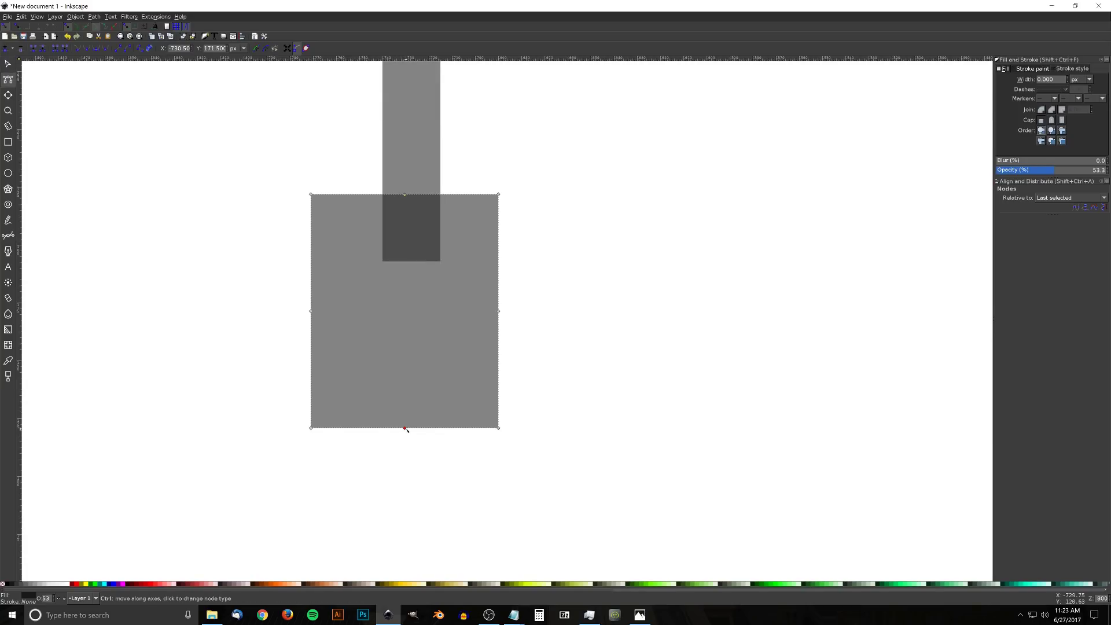
{"action": "left_click_drag", "start_coordinate": [405, 429], "coordinate": [425, 378]}
{"action": "left_click_drag", "start_coordinate": [466, 227], "coordinate": [435, 329]}
{"action": "key", "text": "1"}
{"action": "left_click_drag", "start_coordinate": [536, 306], "coordinate": [457, 419]}
{"action": "left_click_drag", "start_coordinate": [435, 376], "coordinate": [403, 382]}
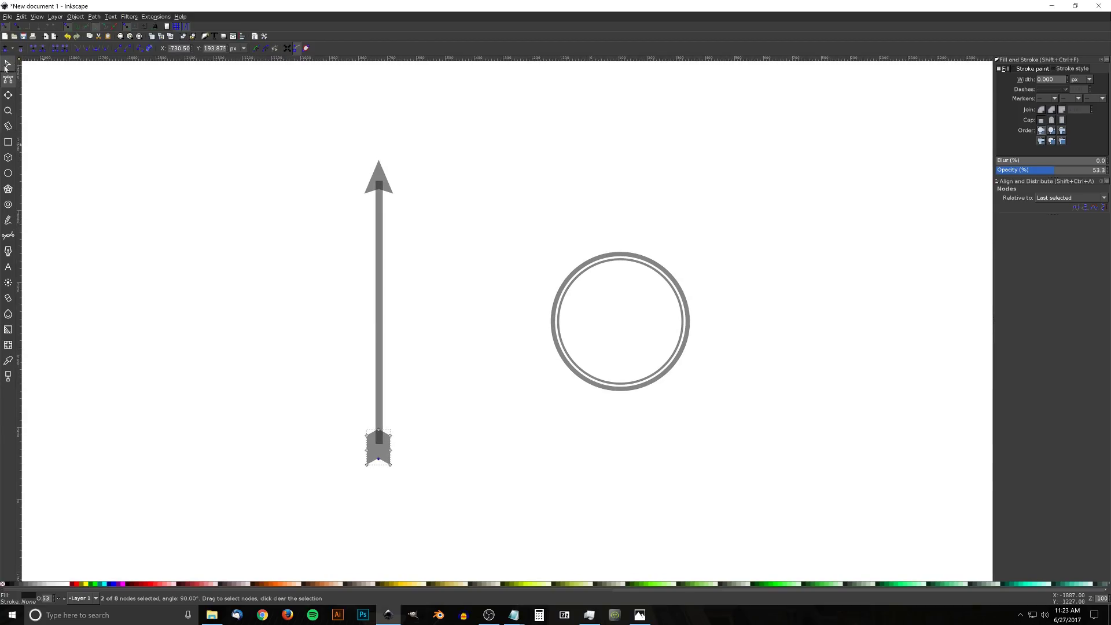
Centre the arrowhead, shaft and fletching on a common vertical axis and unite them into a single path.
{"action": "left_click", "coordinate": [8, 64]}
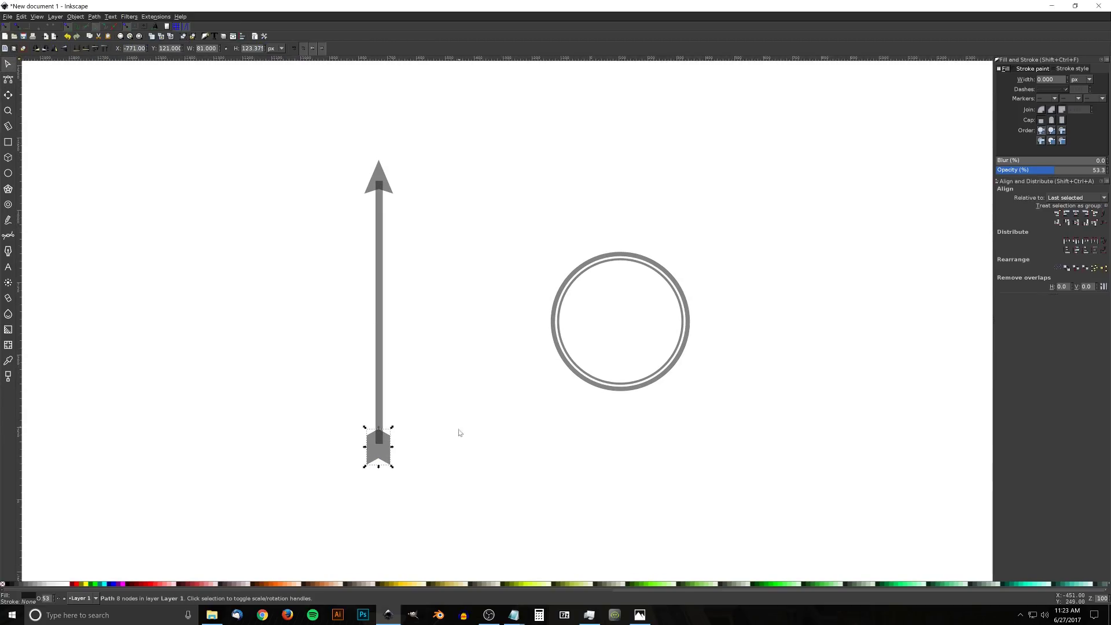
{"action": "left_click_drag", "start_coordinate": [452, 506], "coordinate": [295, 103]}
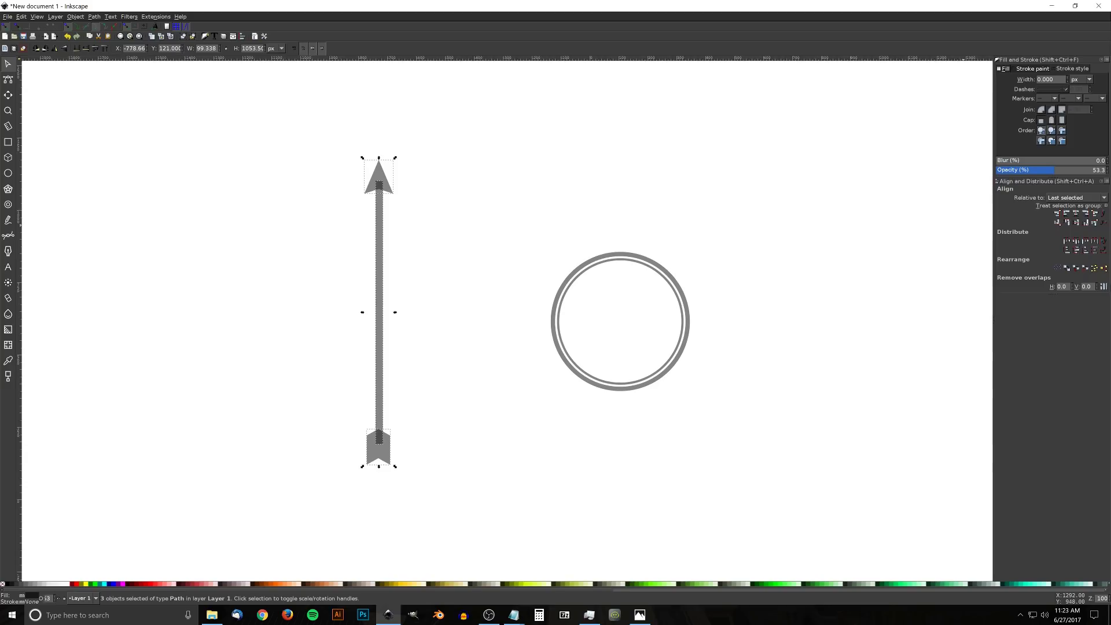
{"action": "left_click", "coordinate": [1077, 214]}
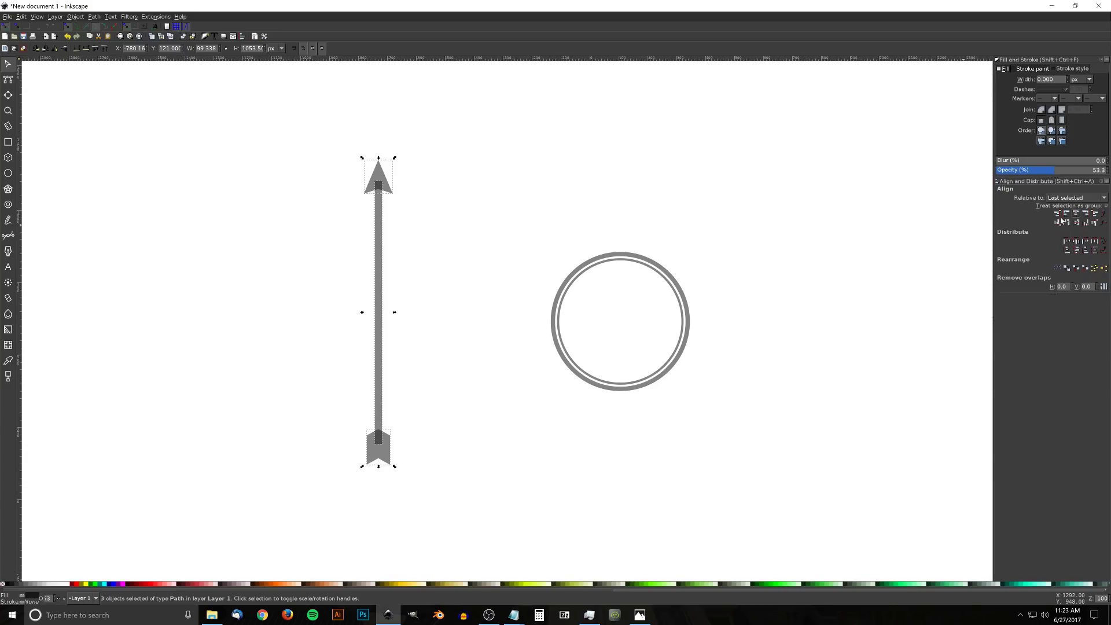
{"action": "left_click", "coordinate": [97, 18]}
{"action": "left_click", "coordinate": [104, 62]}
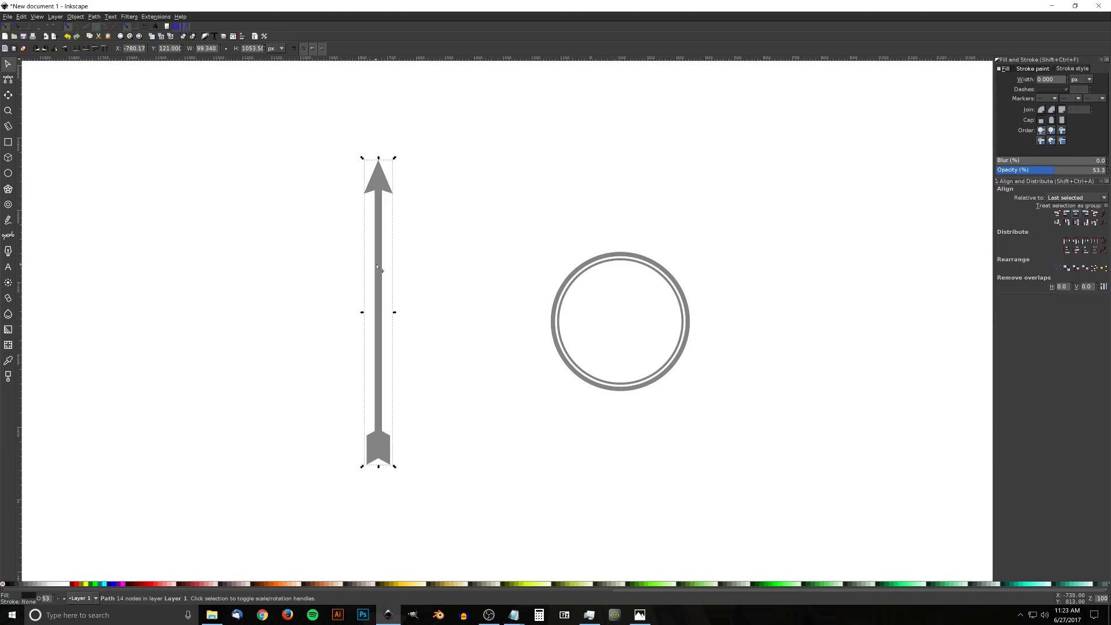
Scale the arrow down to about 55 px wide against the rings and place it just left of them.
{"action": "left_click_drag", "start_coordinate": [381, 266], "coordinate": [514, 301]}
{"action": "left_click_drag", "start_coordinate": [503, 211], "coordinate": [497, 243]}
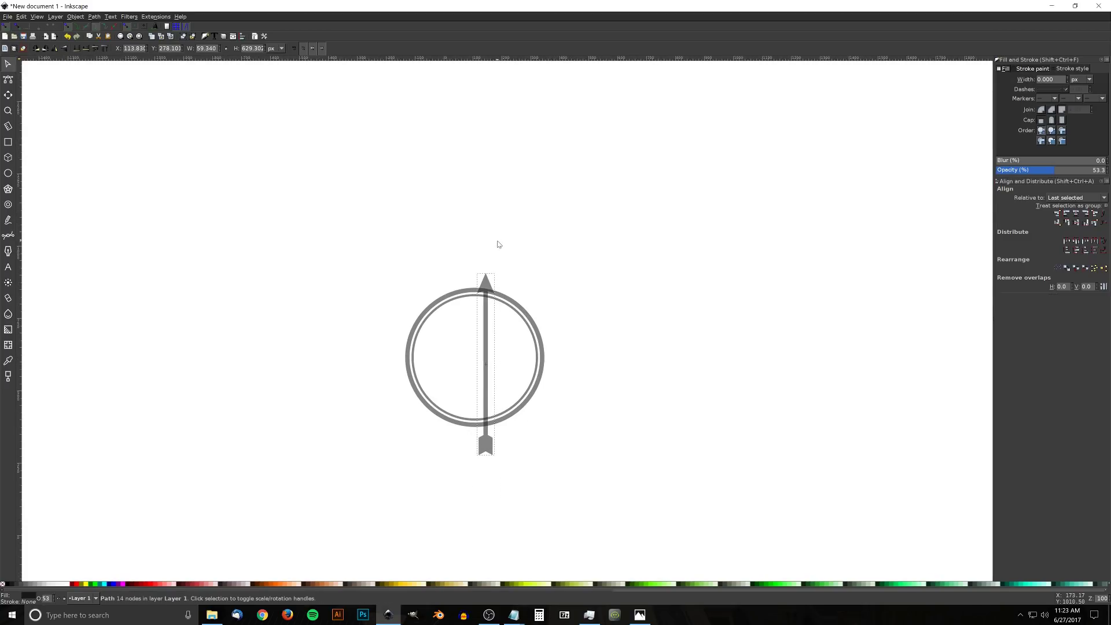
{"action": "mouse_move", "coordinate": [491, 323]}
{"action": "left_mouse_down"}
{"action": "mouse_move", "coordinate": [444, 323]}
{"action": "mouse_move", "coordinate": [472, 316]}
{"action": "left_mouse_up"}
{"action": "left_click_drag", "start_coordinate": [475, 269], "coordinate": [476, 283]}
{"action": "left_click_drag", "start_coordinate": [478, 318], "coordinate": [366, 310]}
Lengthen the arrow's shaft by moving the arrowhead nodes straight up until the arrow is about 800 px tall.
{"action": "left_click", "coordinate": [9, 81]}
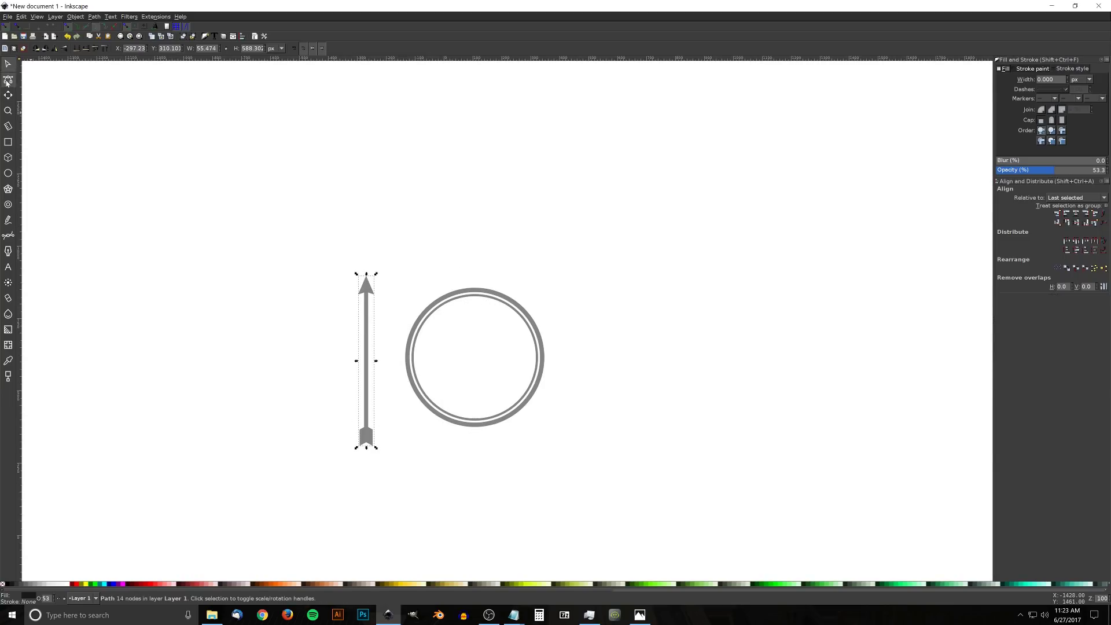
{"action": "left_click_drag", "start_coordinate": [324, 229], "coordinate": [389, 314]}
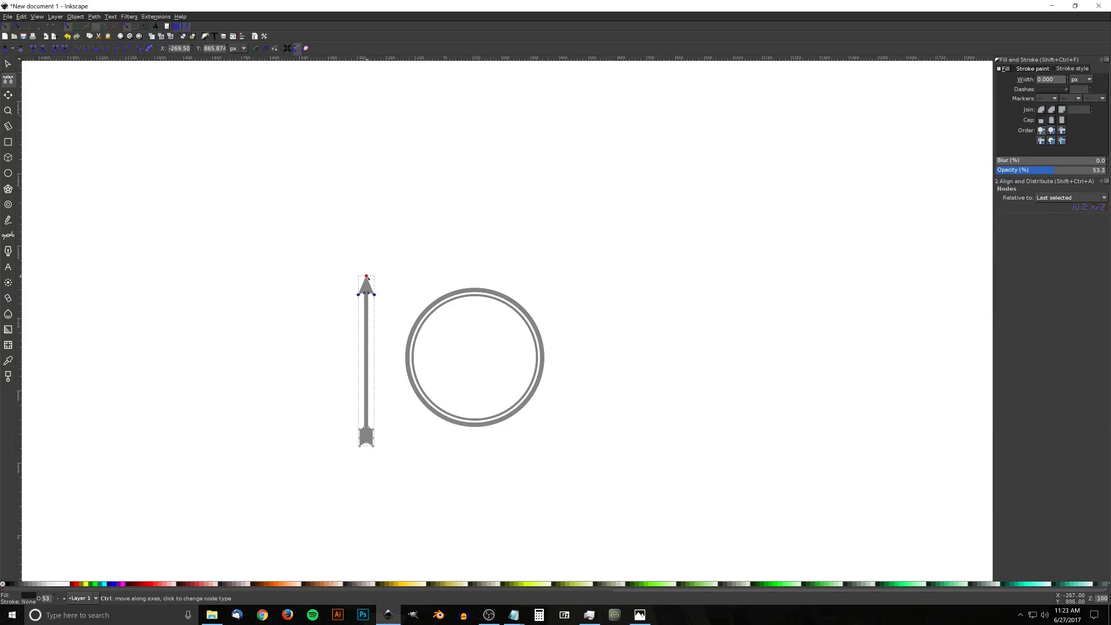
{"action": "left_click_drag", "start_coordinate": [368, 277], "coordinate": [374, 216]}
{"action": "left_click", "coordinate": [8, 63]}
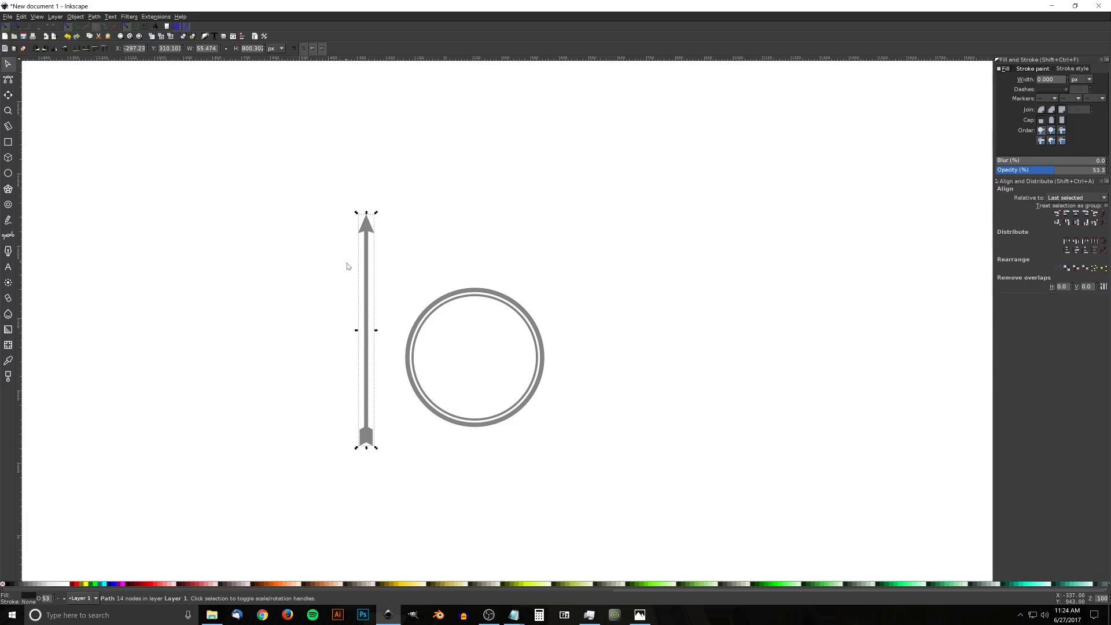
Move the arrow over the rings, rotate it 45 degrees clockwise and centre it on the outer ring horizontally and vertically.
{"action": "left_click_drag", "start_coordinate": [364, 261], "coordinate": [471, 289]}
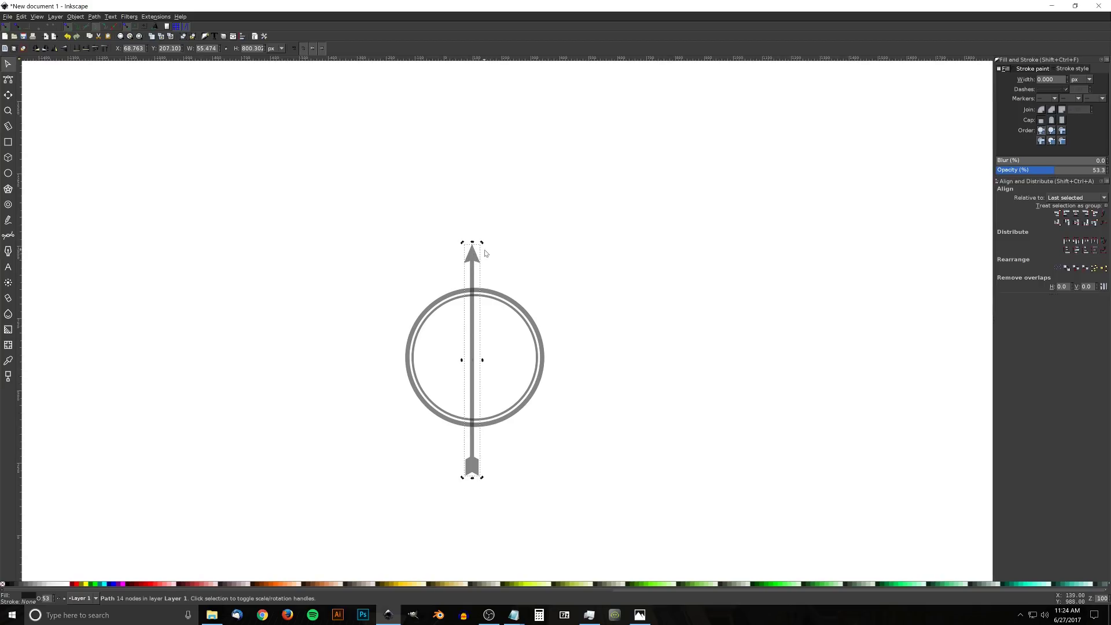
{"action": "left_click_drag", "start_coordinate": [483, 243], "coordinate": [551, 292]}
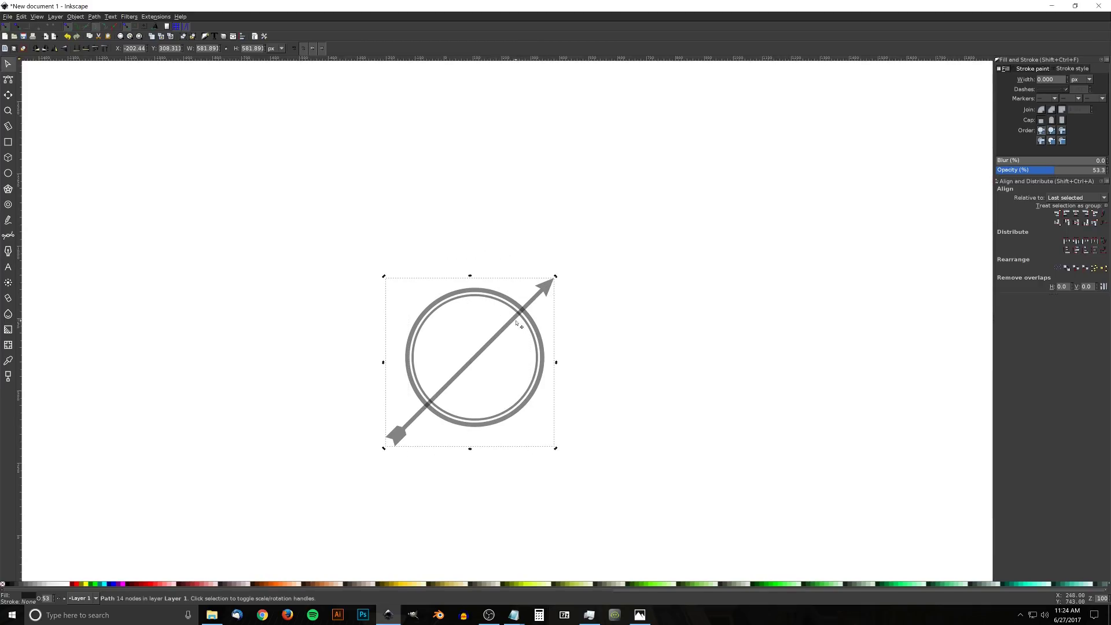
{"action": "left_click", "coordinate": [486, 290], "text": "shift"}
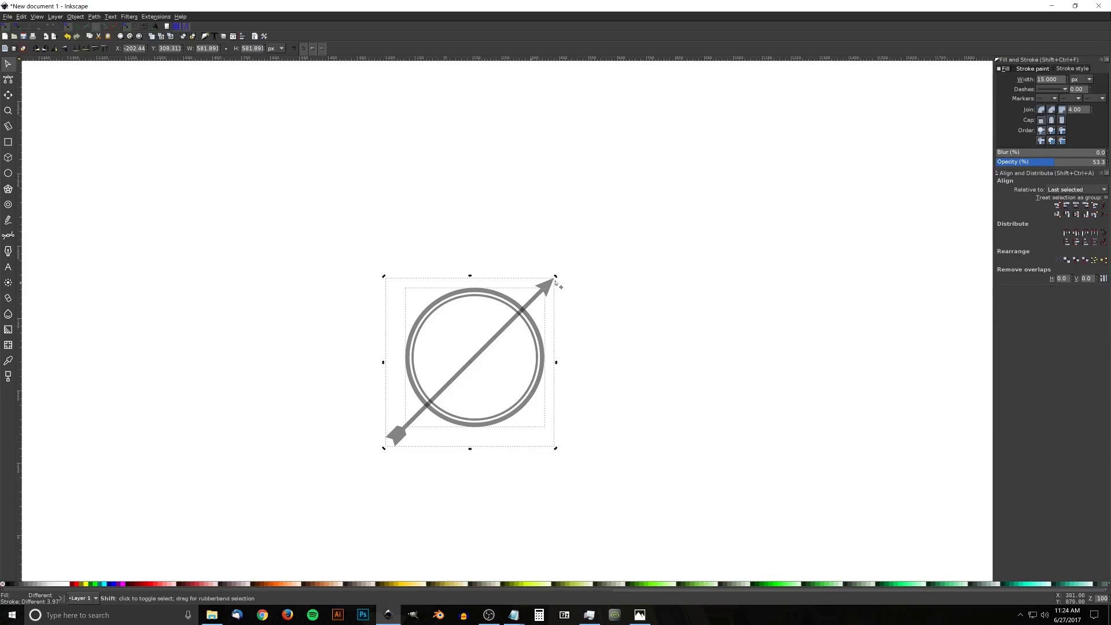
{"action": "left_click", "coordinate": [1076, 205]}
{"action": "left_click", "coordinate": [1077, 214]}
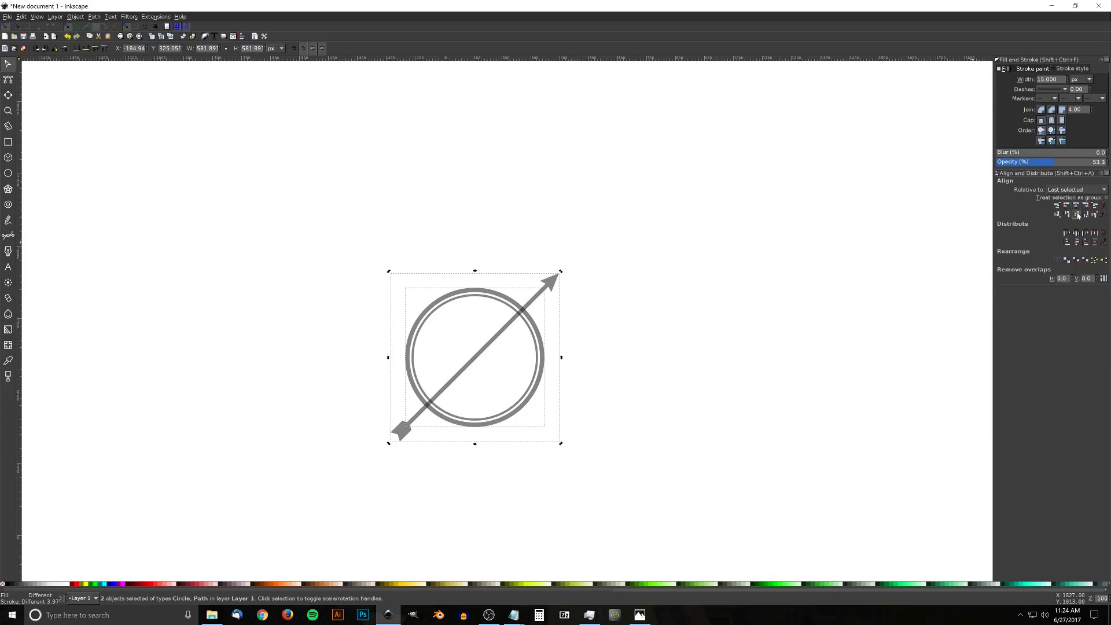
{"action": "left_click", "coordinate": [754, 277]}
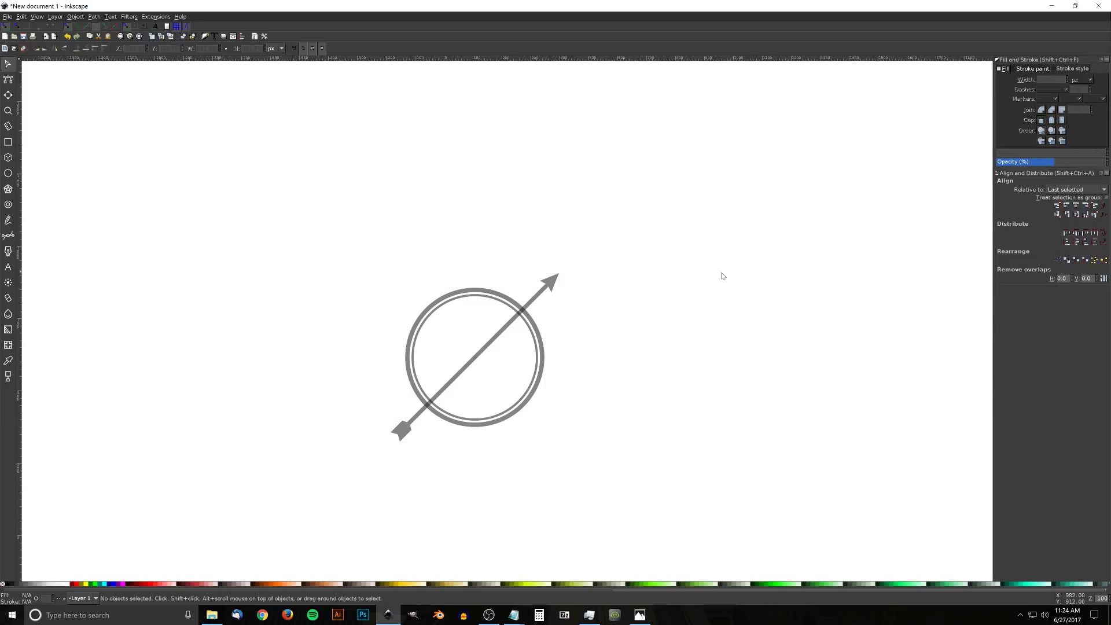
Duplicate the diagonal arrow and flip the copy horizontally so the two arrows cross at the centre of the rings.
{"action": "left_click", "coordinate": [548, 286]}
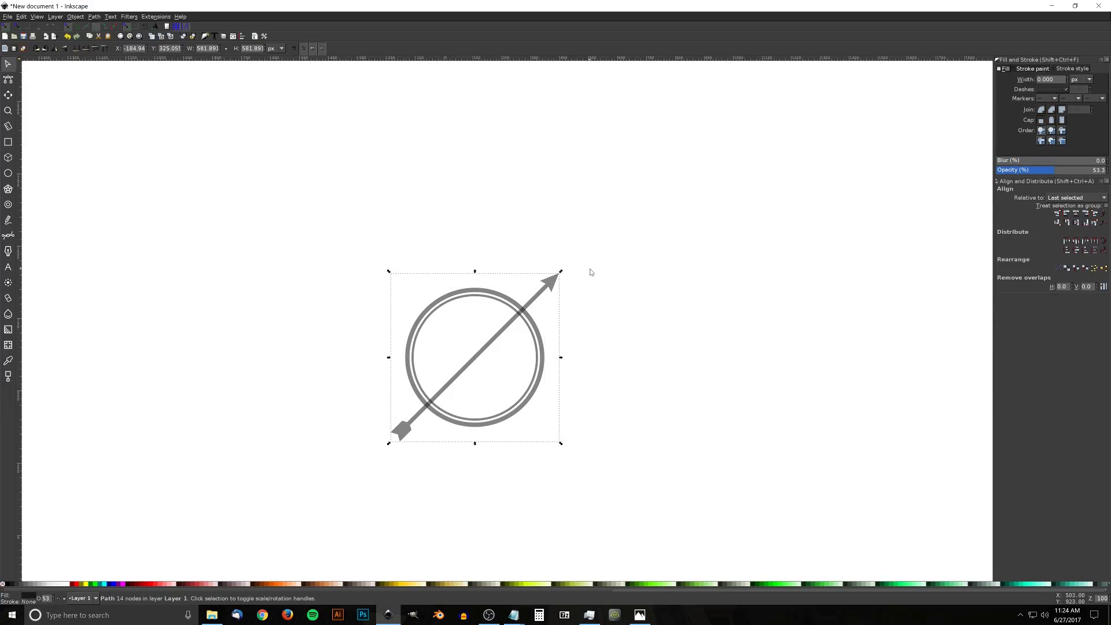
{"action": "key", "text": "ctrl+d"}
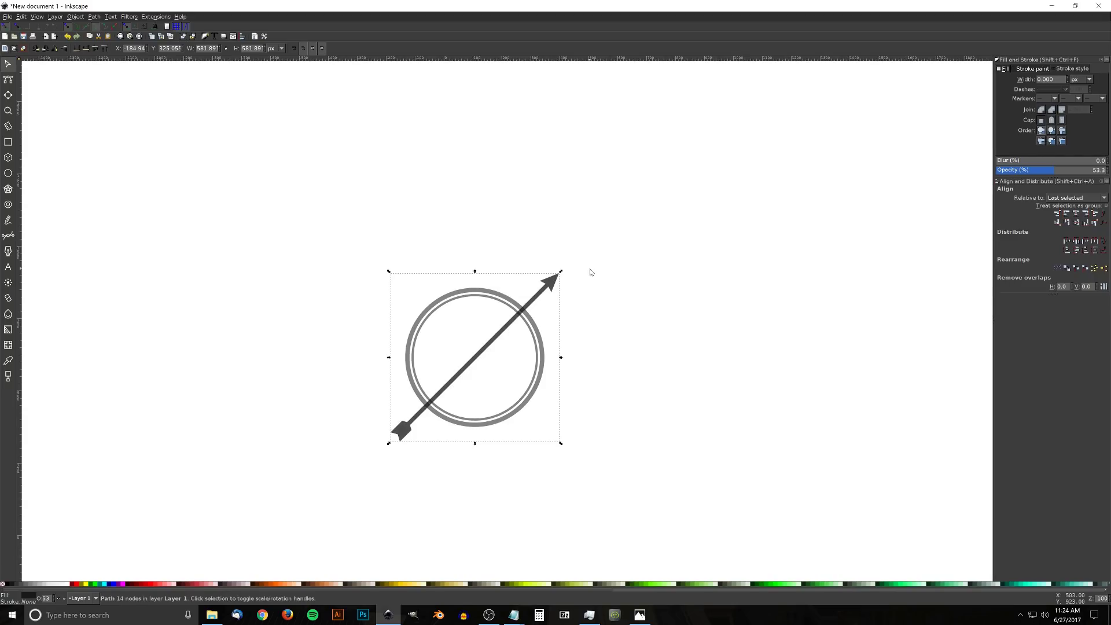
{"action": "right_click", "coordinate": [548, 282]}
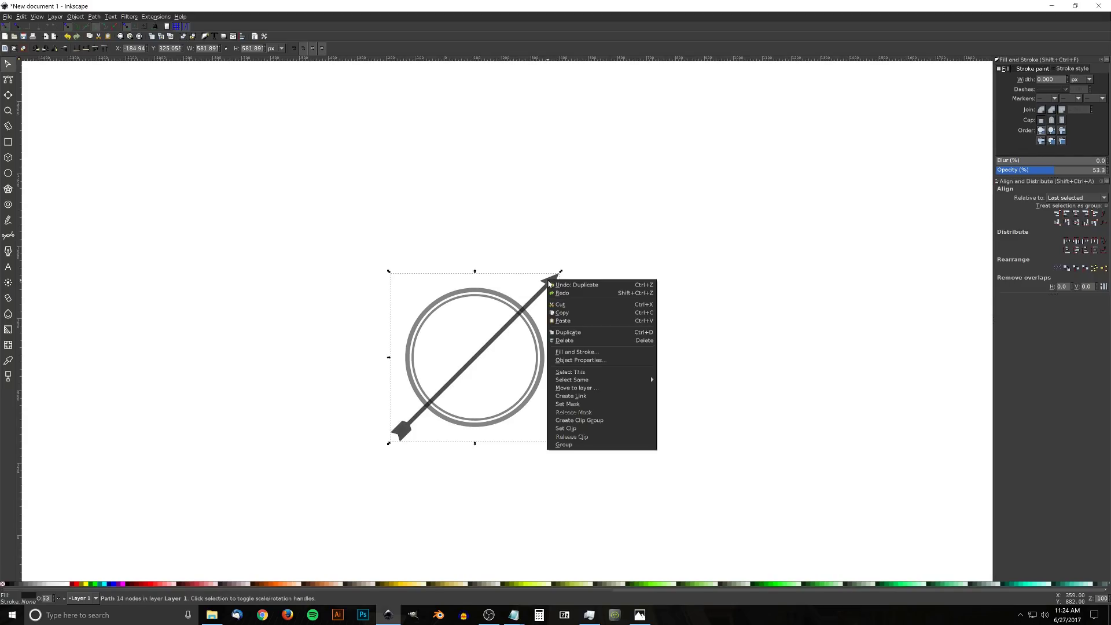
{"action": "left_click", "coordinate": [537, 297]}
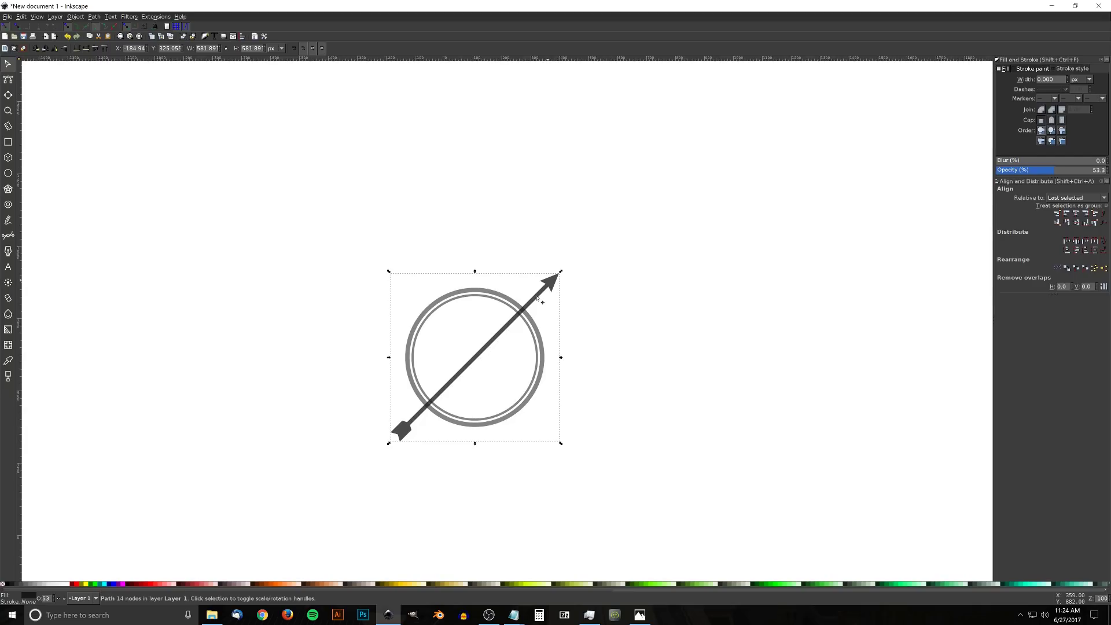
{"action": "left_click", "coordinate": [56, 50]}
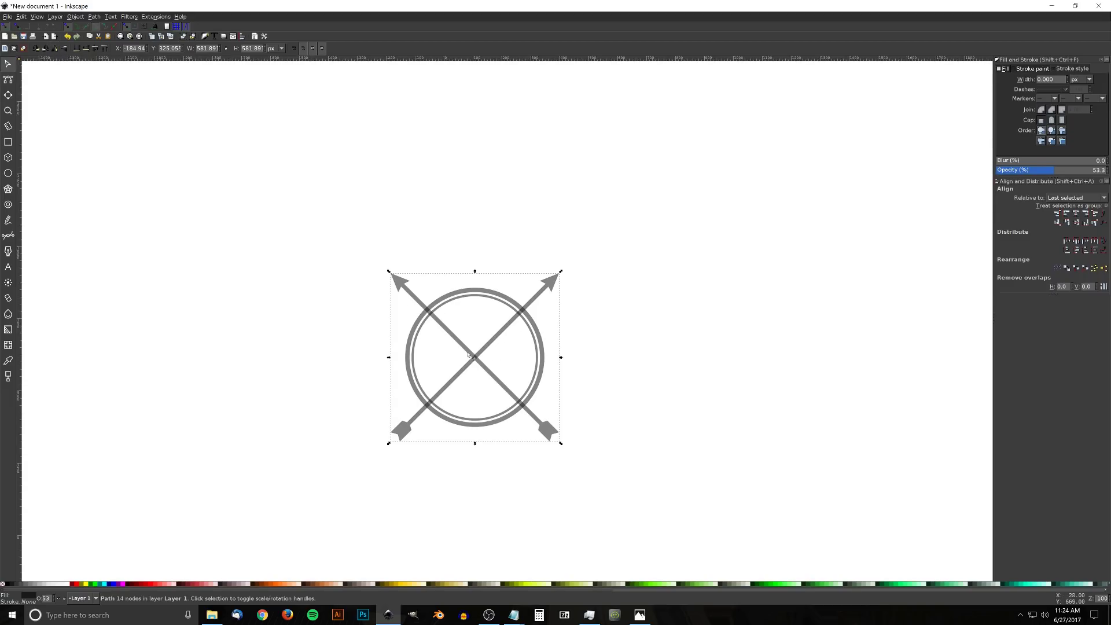
Duplicate the outer ring and subtract the copy from the arrow pointing up and right to remove its shaft inside the rings.
{"action": "left_click", "coordinate": [479, 289]}
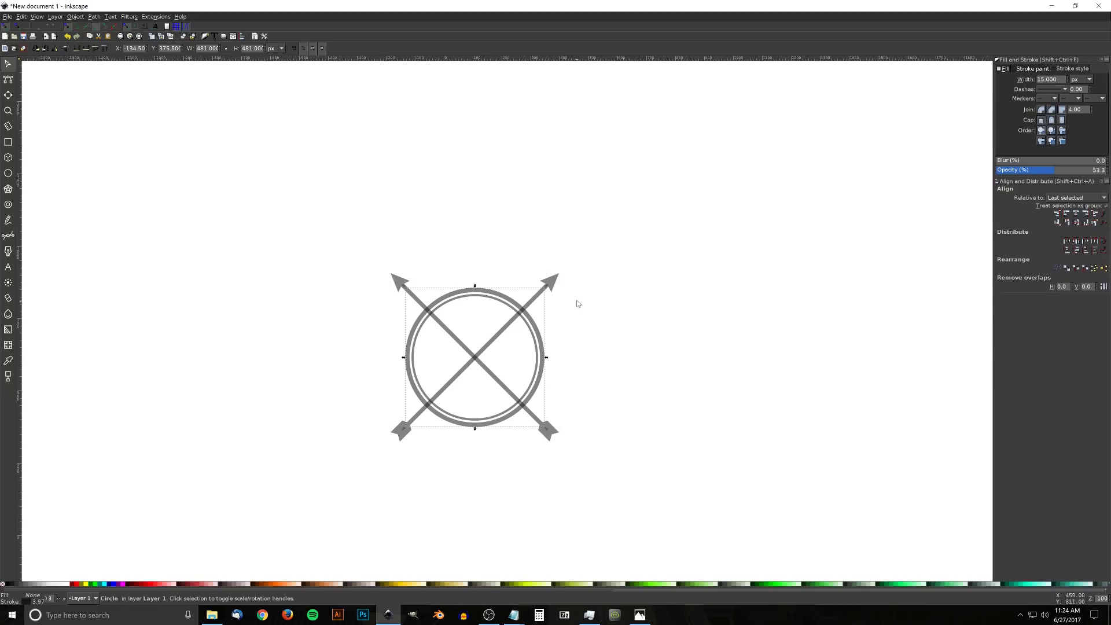
{"action": "key", "text": "ctrl+d"}
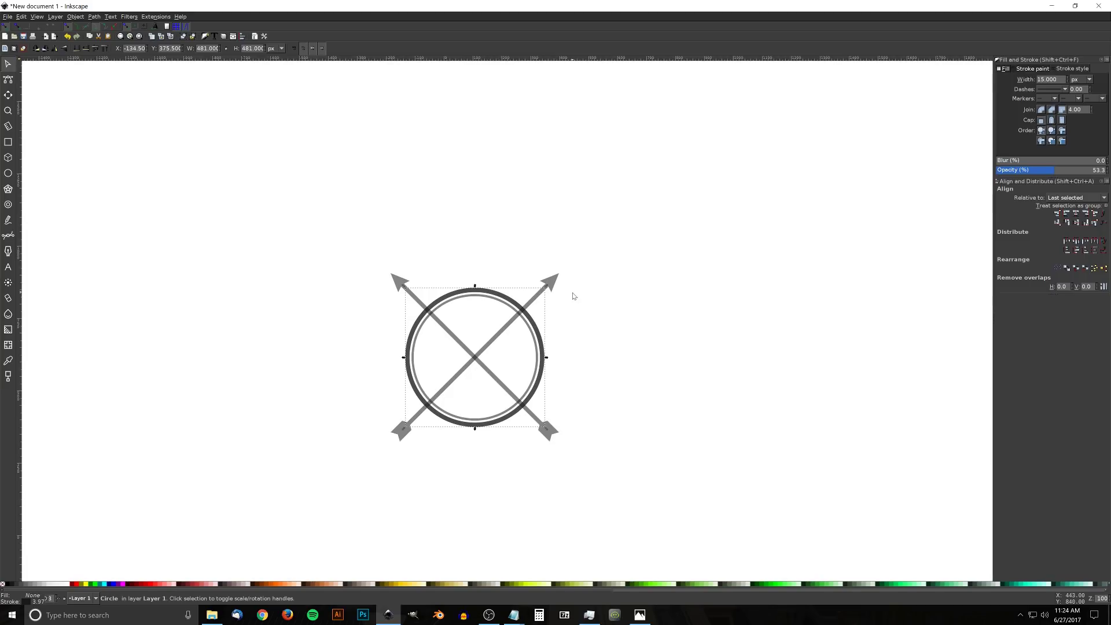
{"action": "left_click", "coordinate": [552, 282], "text": "shift"}
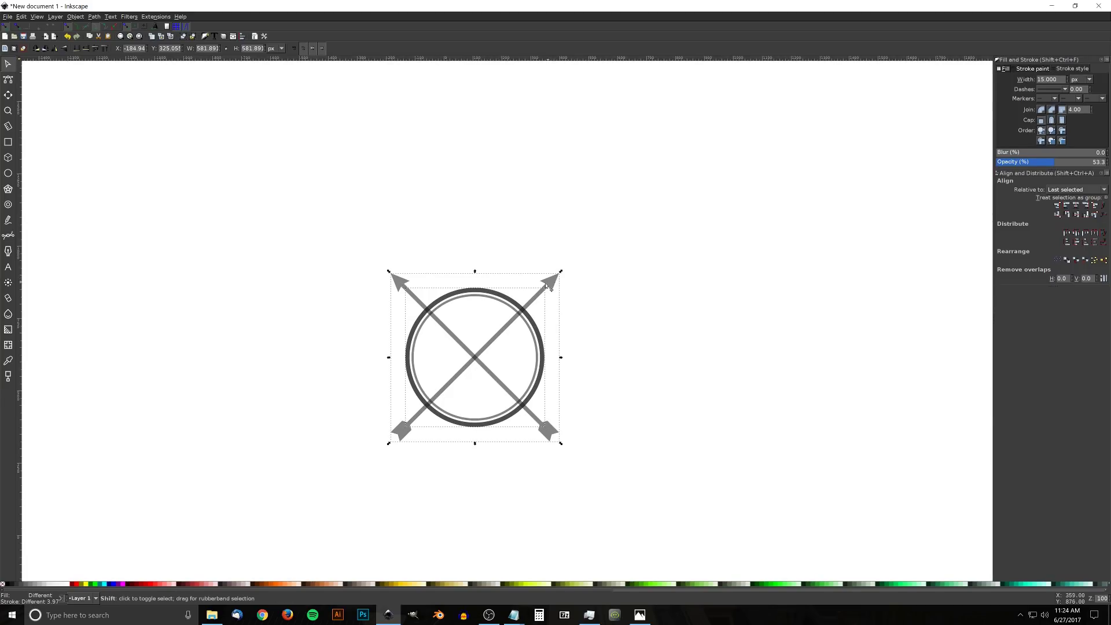
{"action": "left_click", "coordinate": [94, 16]}
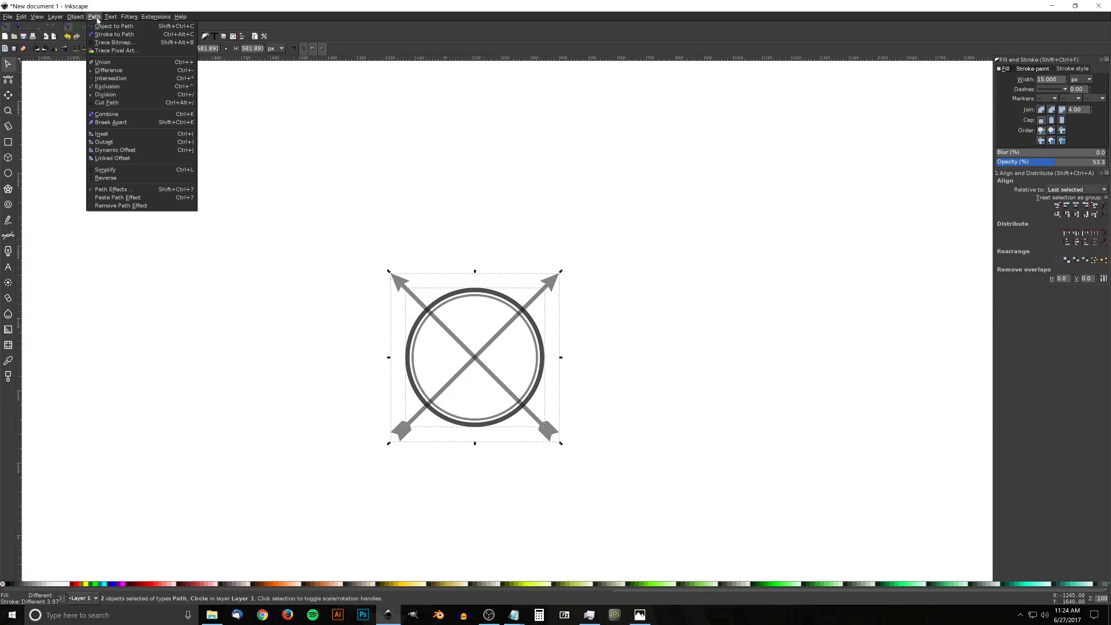
{"action": "left_click", "coordinate": [109, 70]}
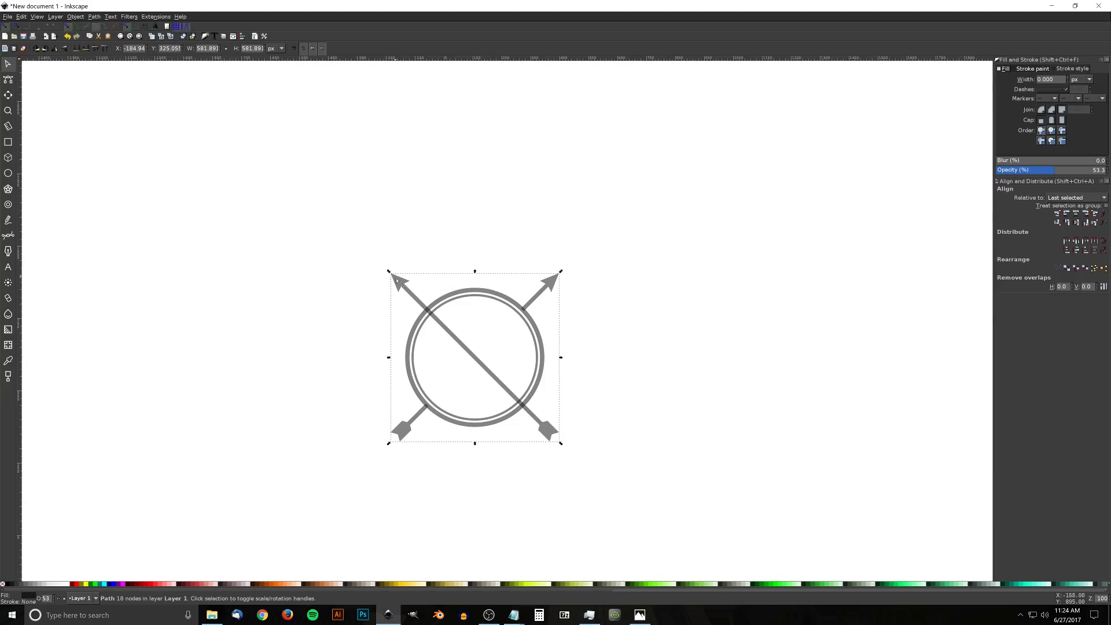
Subtract a copy of the outer ring from the arrow pointing up and left using Difference.
{"action": "left_click", "coordinate": [481, 290]}
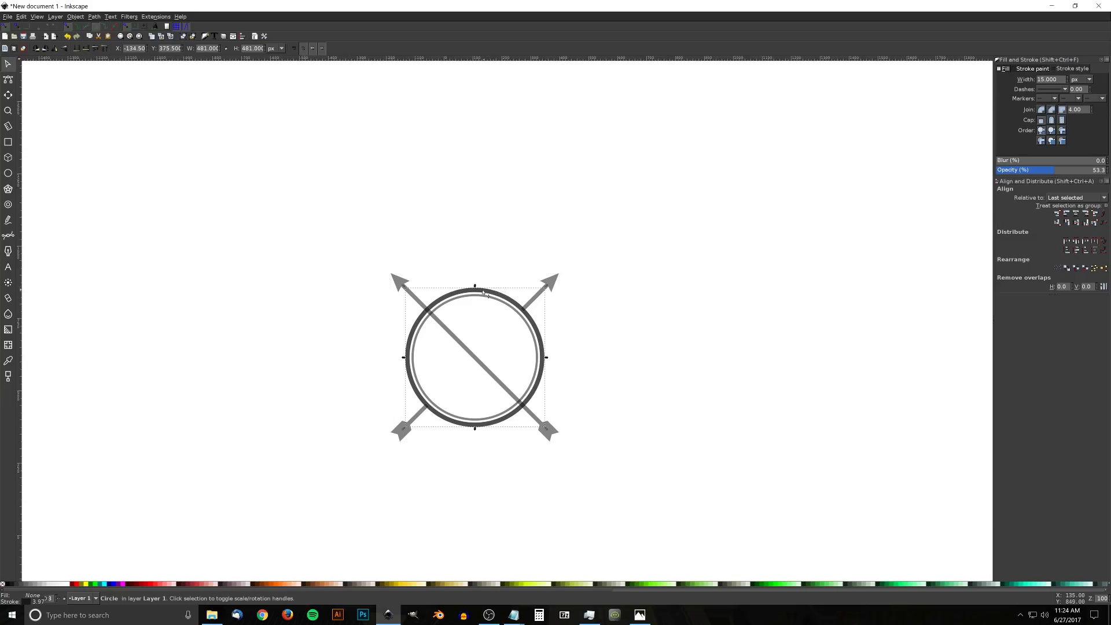
{"action": "left_click", "coordinate": [393, 282], "text": "shift"}
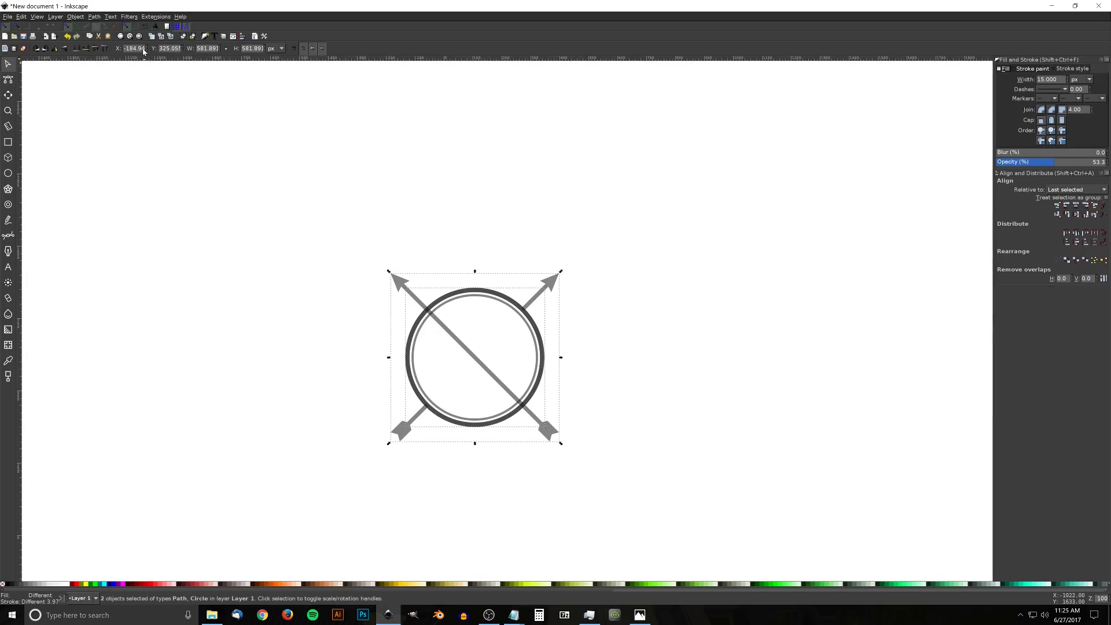
{"action": "left_click", "coordinate": [96, 19]}
{"action": "left_click", "coordinate": [107, 74]}
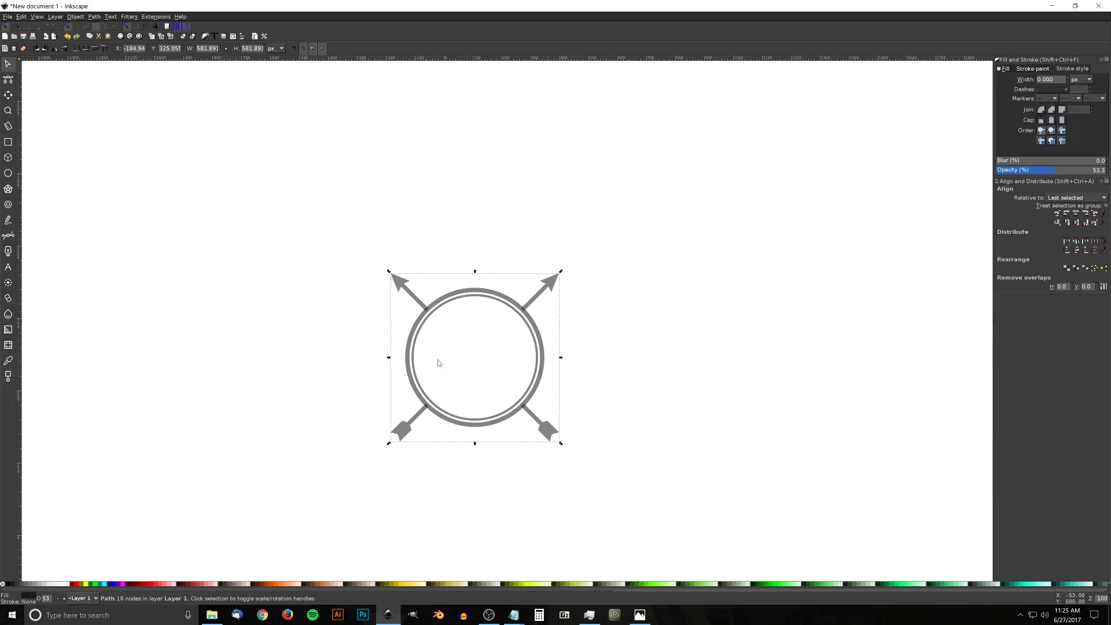
Check the reference image, then duplicate the thin inner ring and enlarge the copy about its centre to about 604 px wide.
{"action": "left_click", "coordinate": [640, 614]}
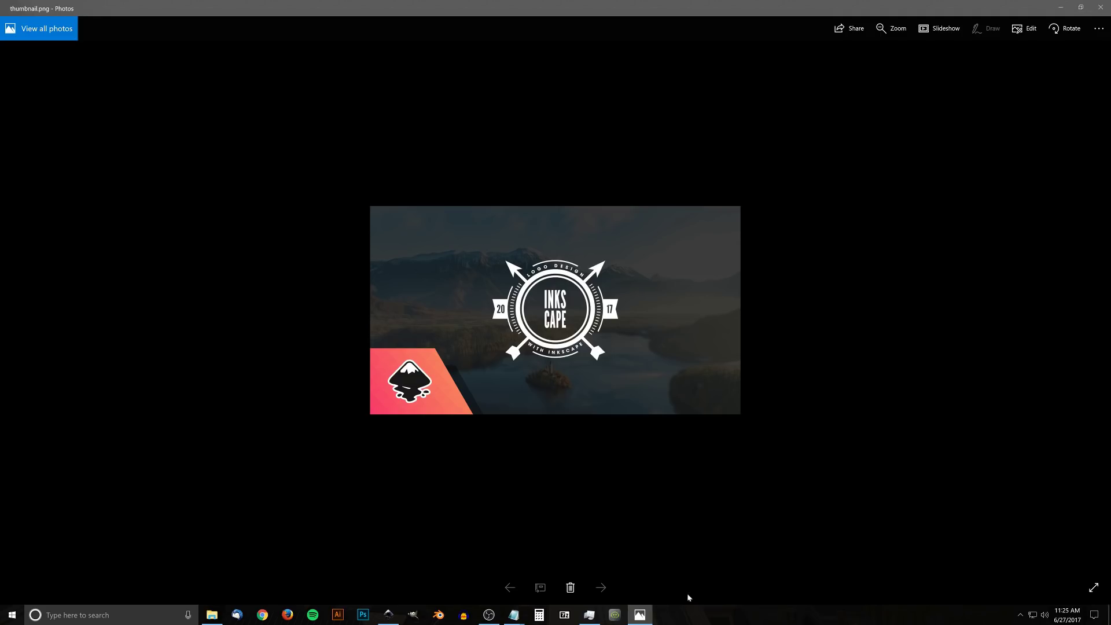
{"action": "left_click", "coordinate": [385, 618]}
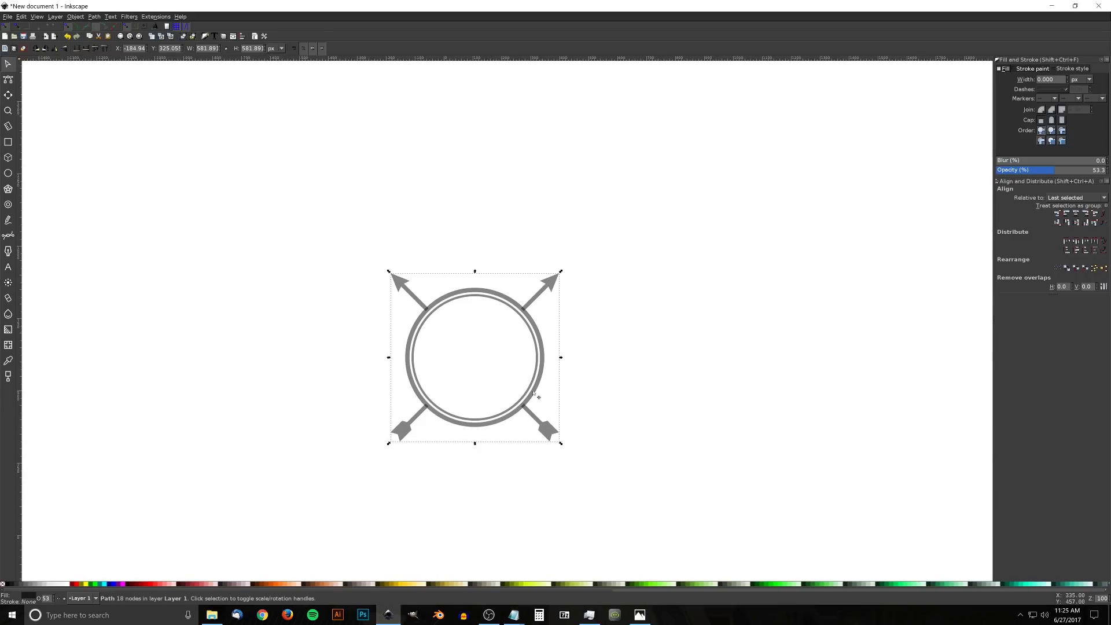
{"action": "left_click", "coordinate": [466, 300]}
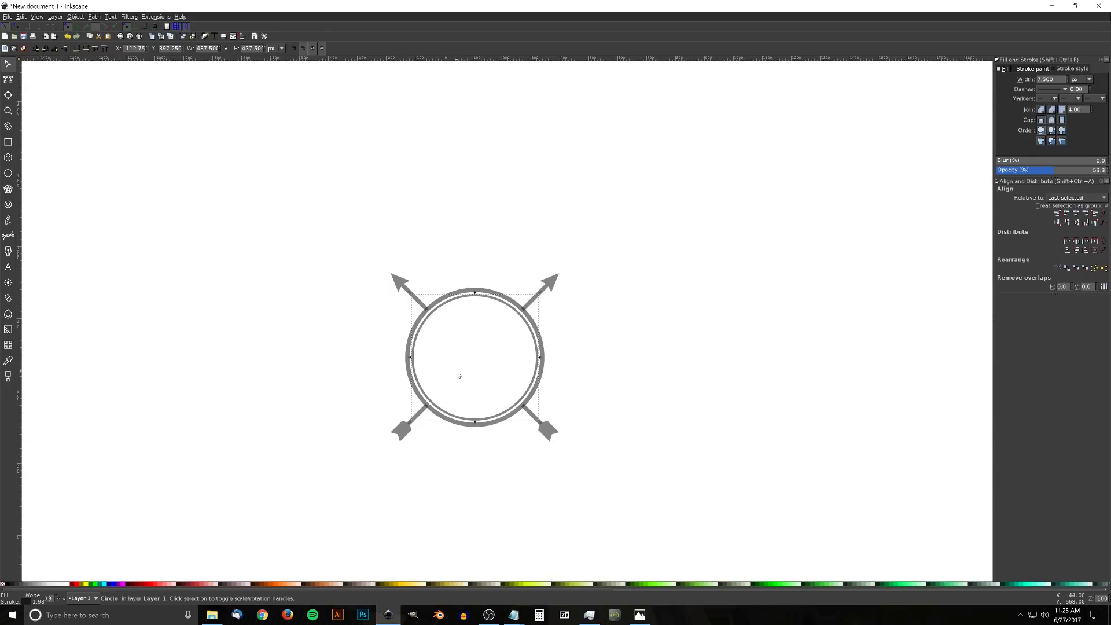
{"action": "key", "text": "ctrl+d"}
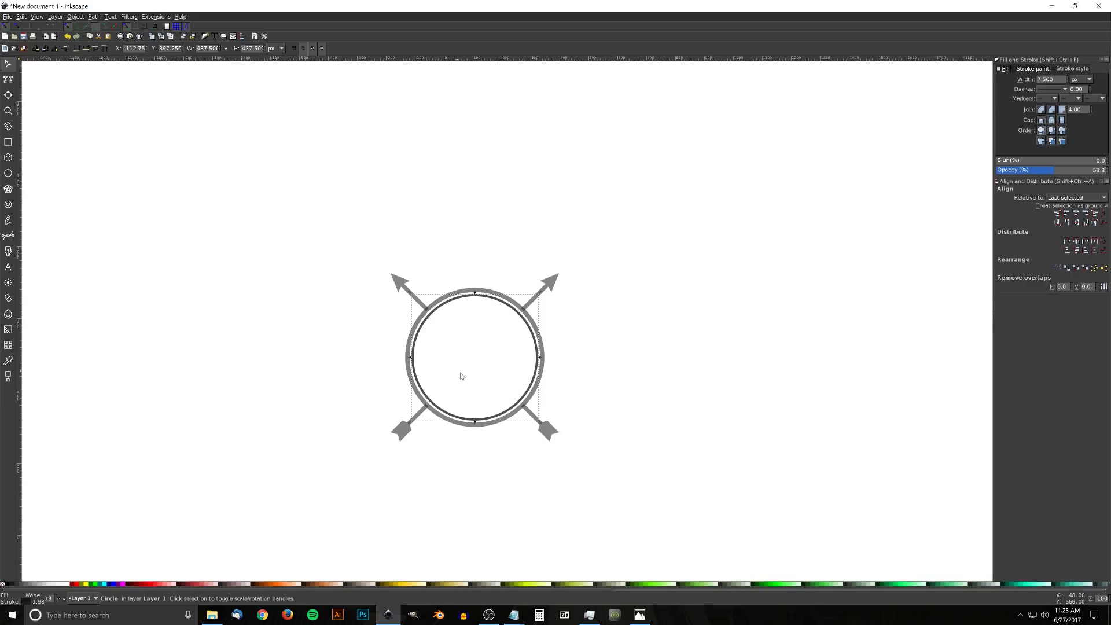
{"action": "left_click_drag", "start_coordinate": [541, 359], "coordinate": [564, 370]}
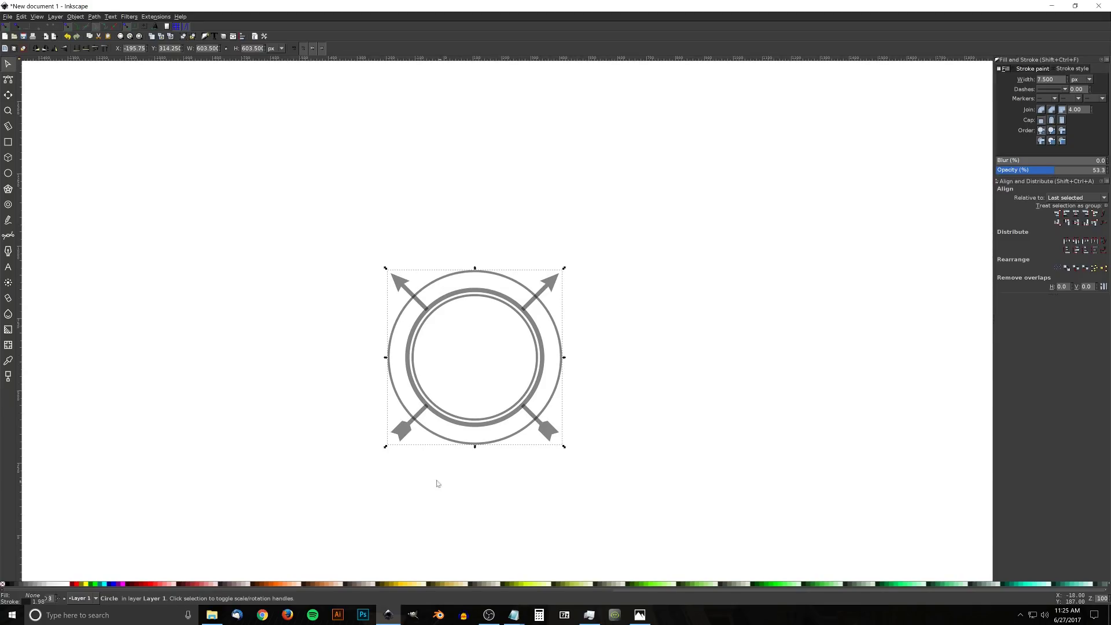
Compare with the reference image and convert the enlarged thin ring's stroke to a path.
{"action": "left_click", "coordinate": [637, 614]}
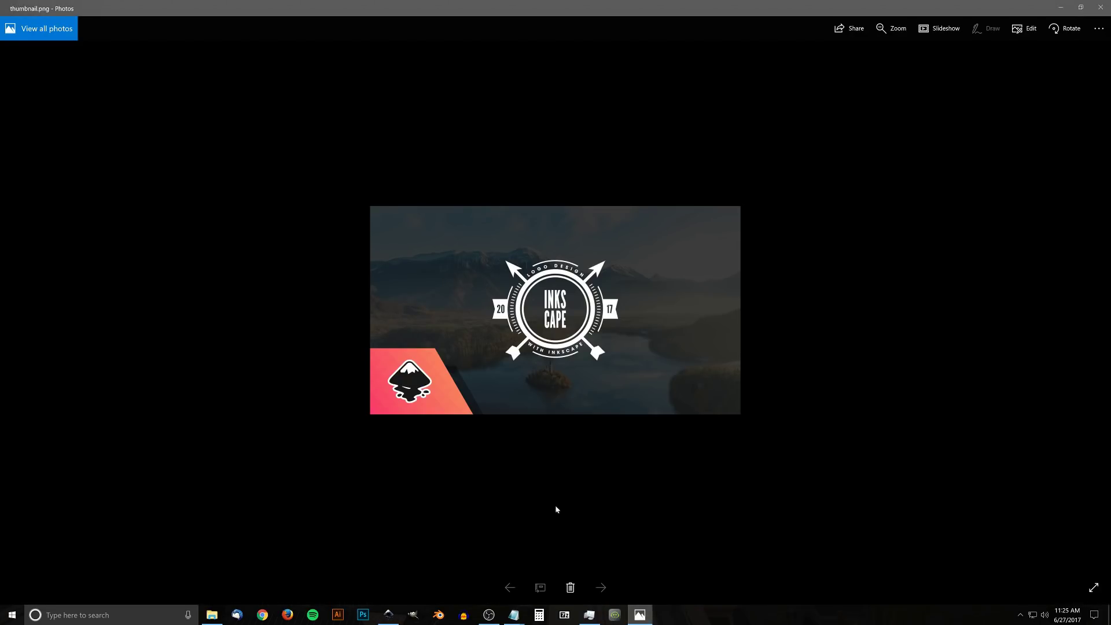
{"action": "left_click", "coordinate": [389, 615]}
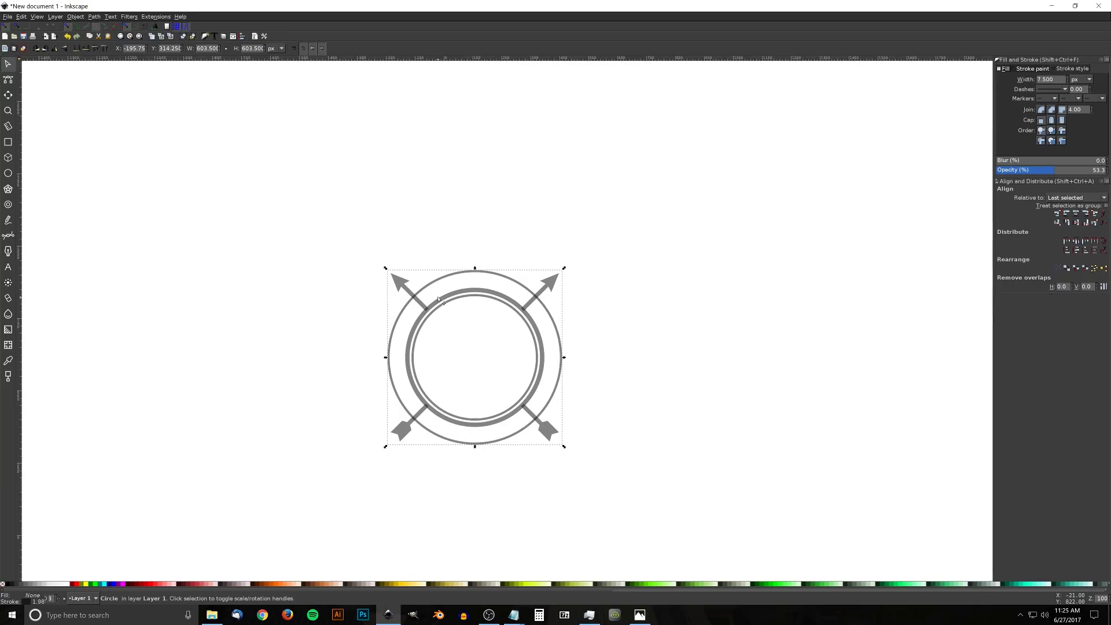
{"action": "left_click", "coordinate": [94, 16]}
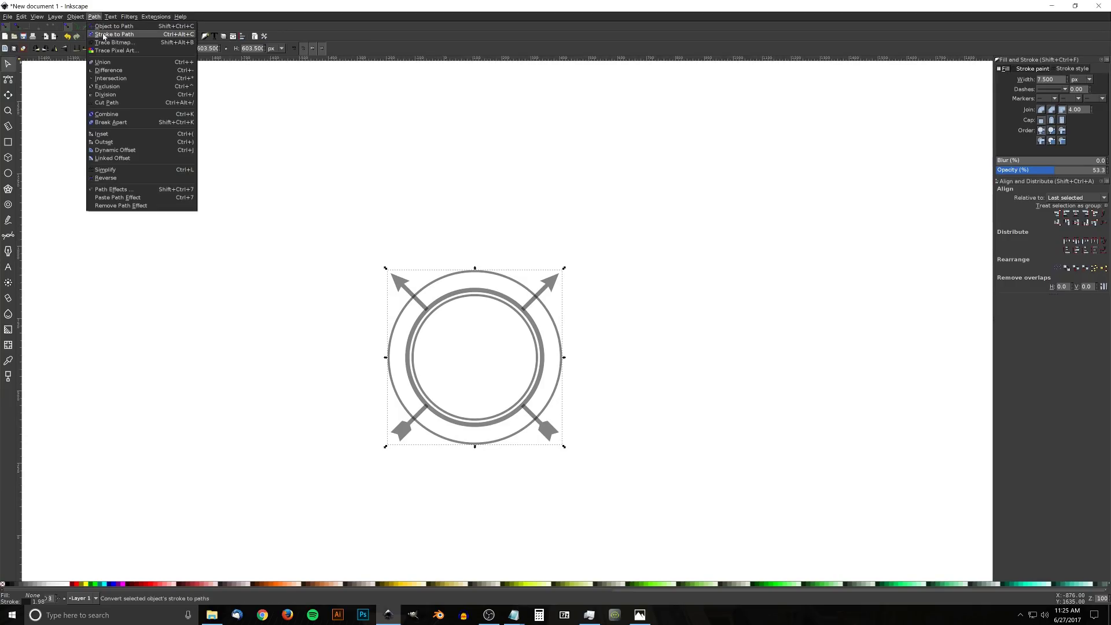
{"action": "left_click", "coordinate": [104, 35]}
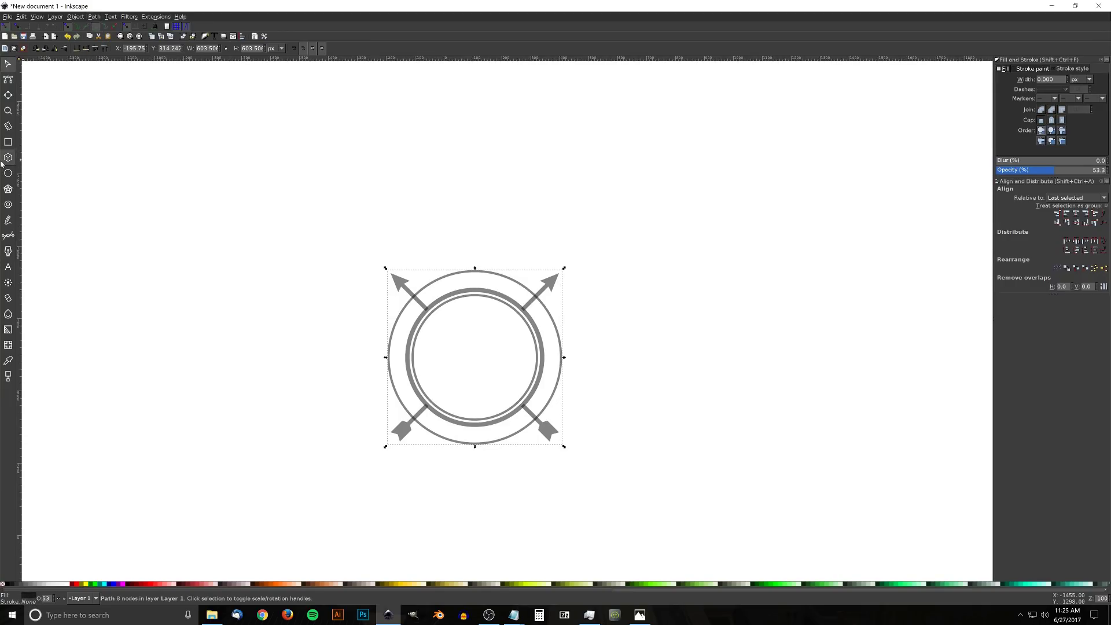
Draw a red square about 454 px wide beside the badge's left side and rotate it 45 degrees into a diamond.
{"action": "left_click", "coordinate": [9, 142]}
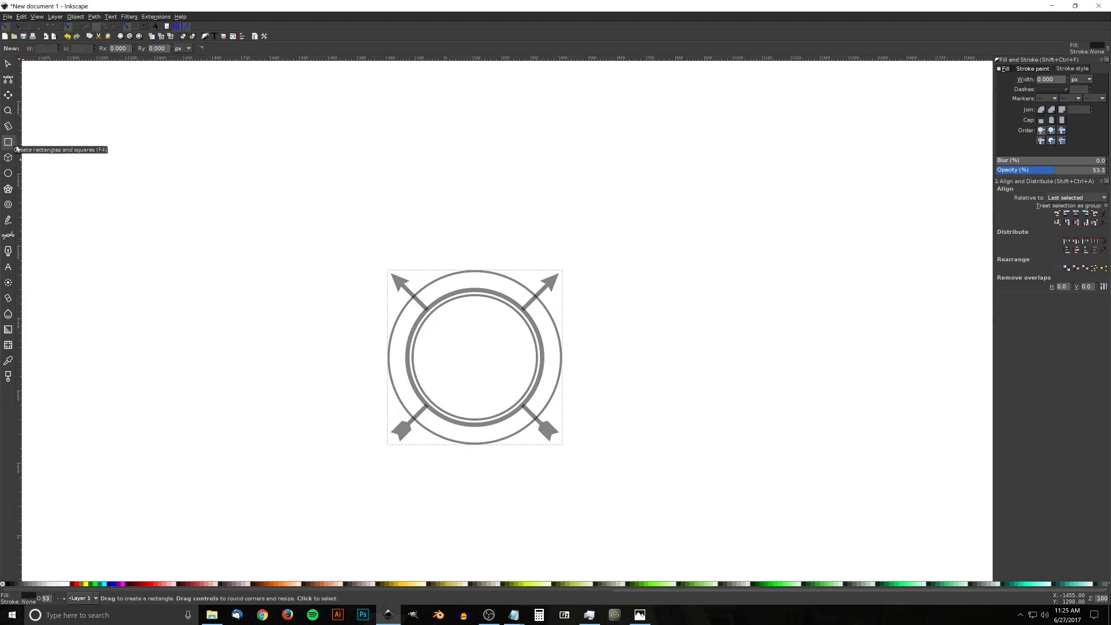
{"action": "left_click_drag", "start_coordinate": [274, 341], "coordinate": [341, 424]}
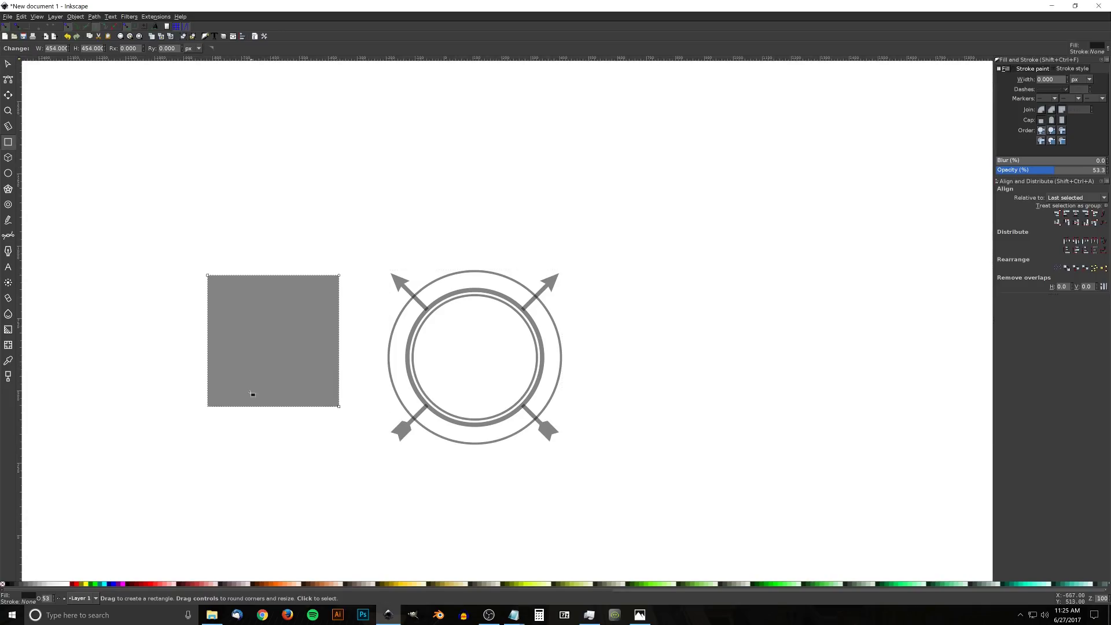
{"action": "left_click", "coordinate": [75, 585]}
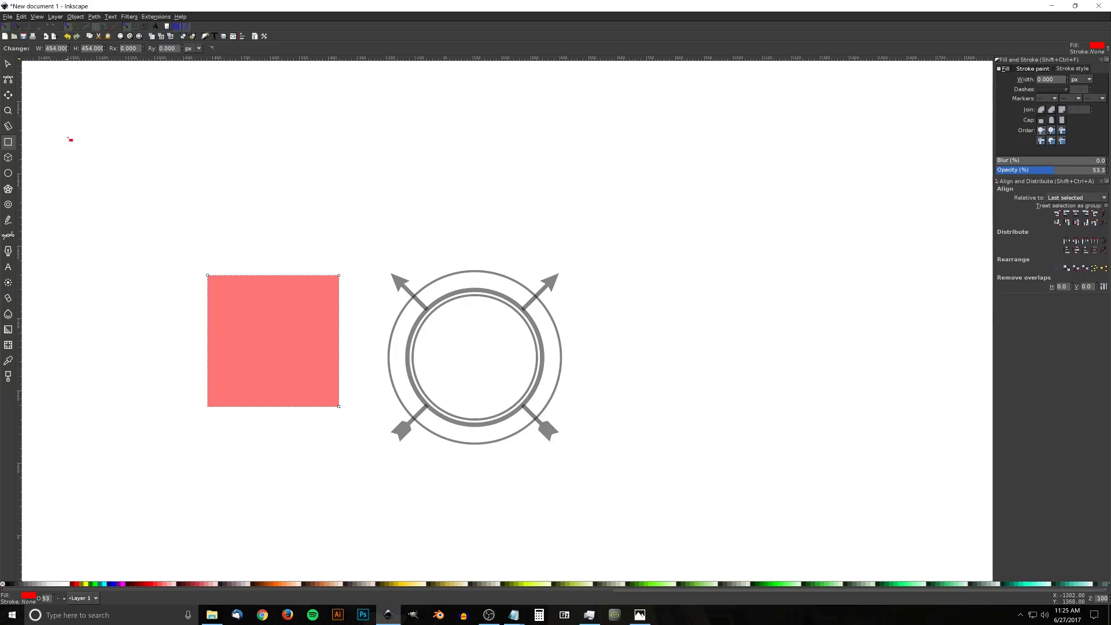
{"action": "left_click", "coordinate": [8, 65]}
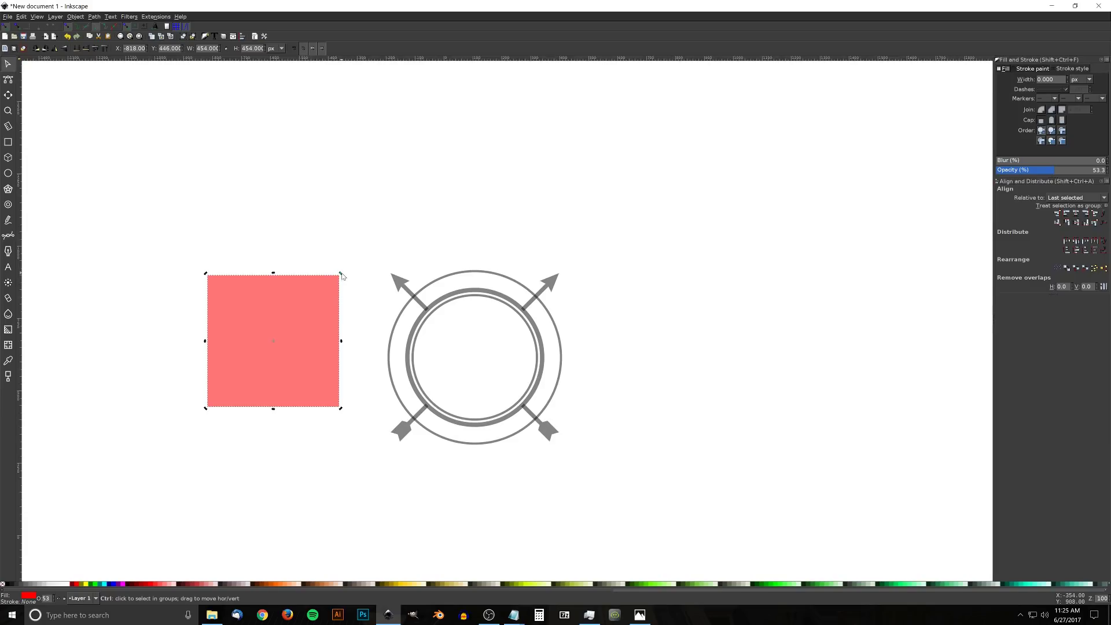
{"action": "left_click_drag", "start_coordinate": [342, 276], "coordinate": [362, 342]}
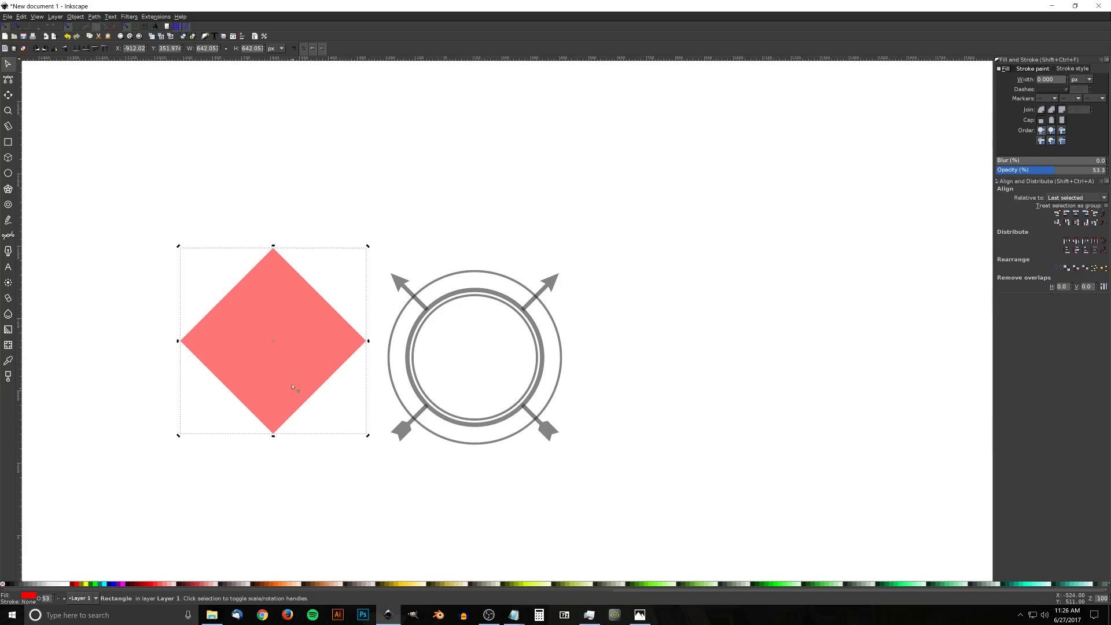
Move the red diamond over the left part of the rings and centre it vertically on the large thin ring.
{"action": "left_click_drag", "start_coordinate": [306, 358], "coordinate": [387, 370]}
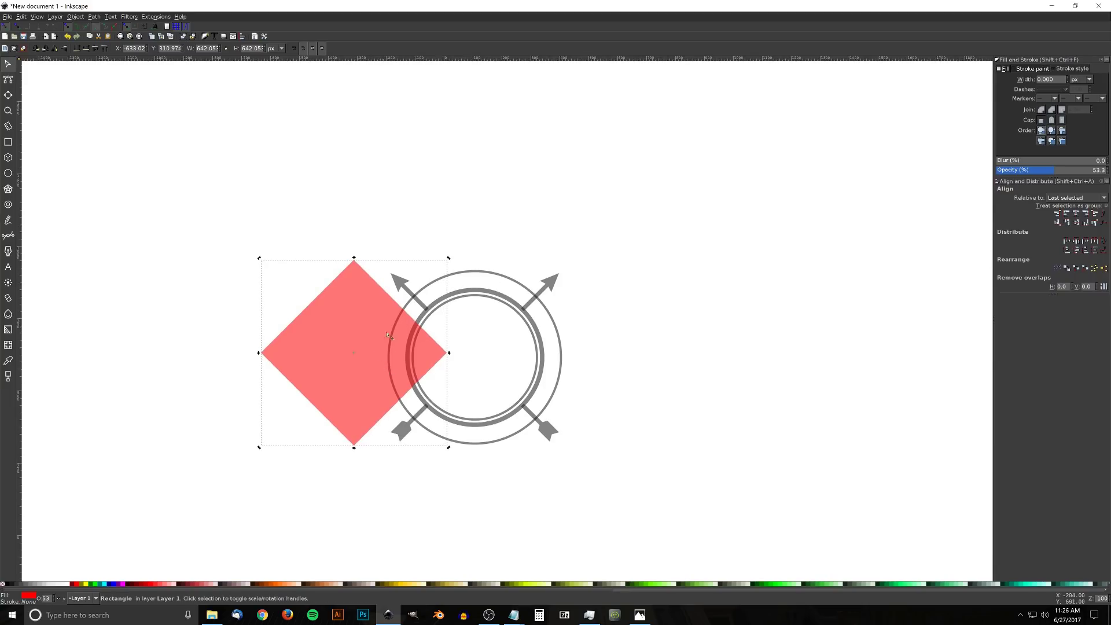
{"action": "left_click_drag", "start_coordinate": [404, 357], "coordinate": [407, 358]}
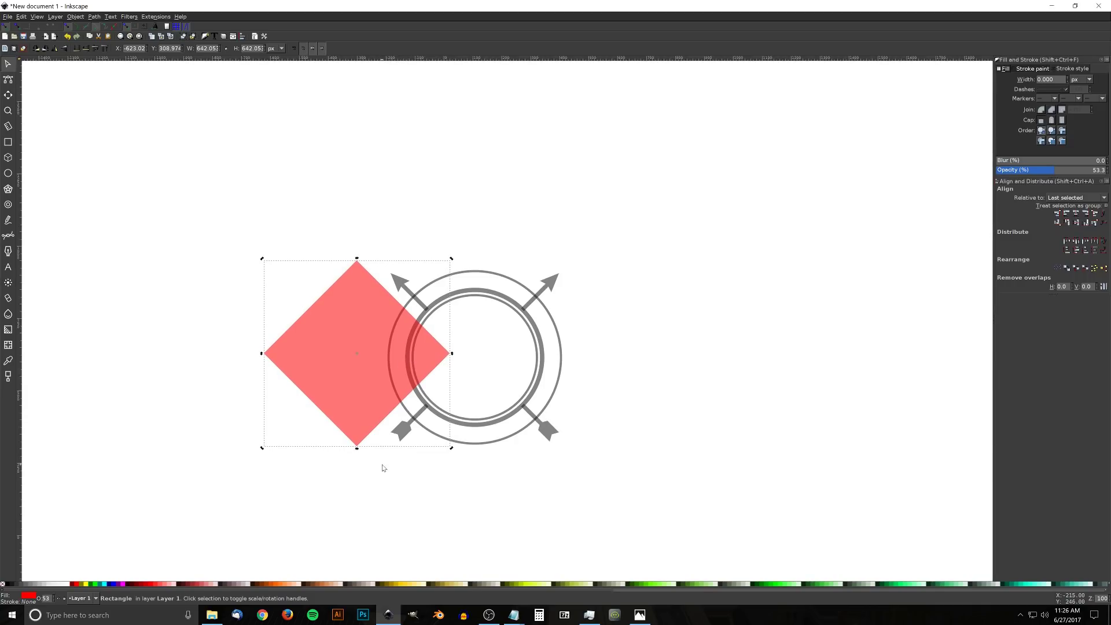
{"action": "left_click", "coordinate": [490, 272], "text": "shift"}
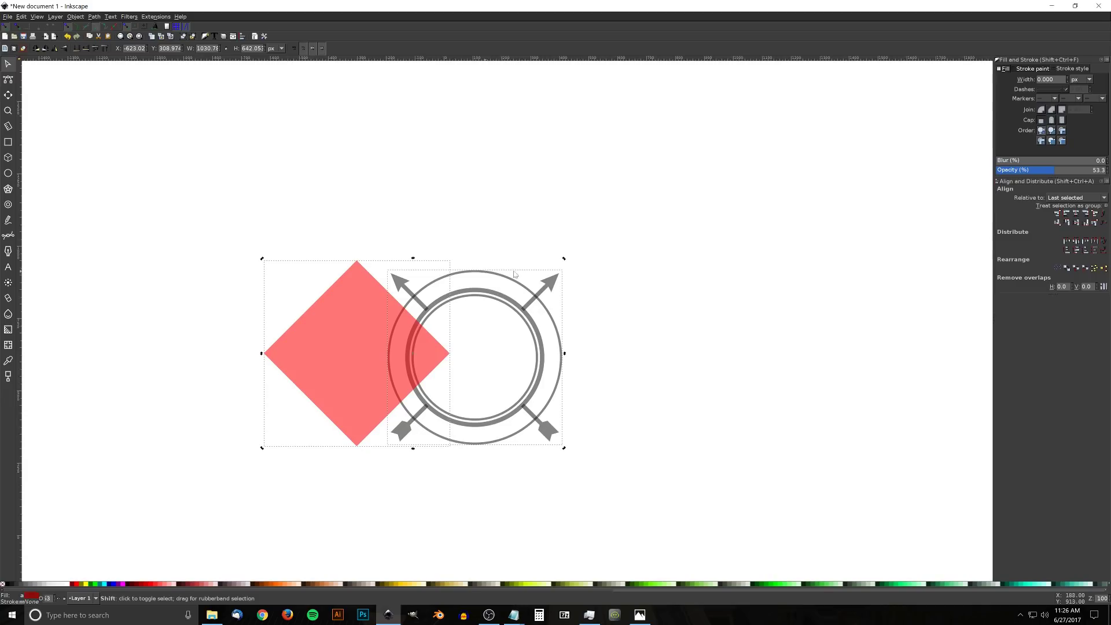
{"action": "left_click", "coordinate": [1078, 221]}
{"action": "left_click", "coordinate": [804, 280]}
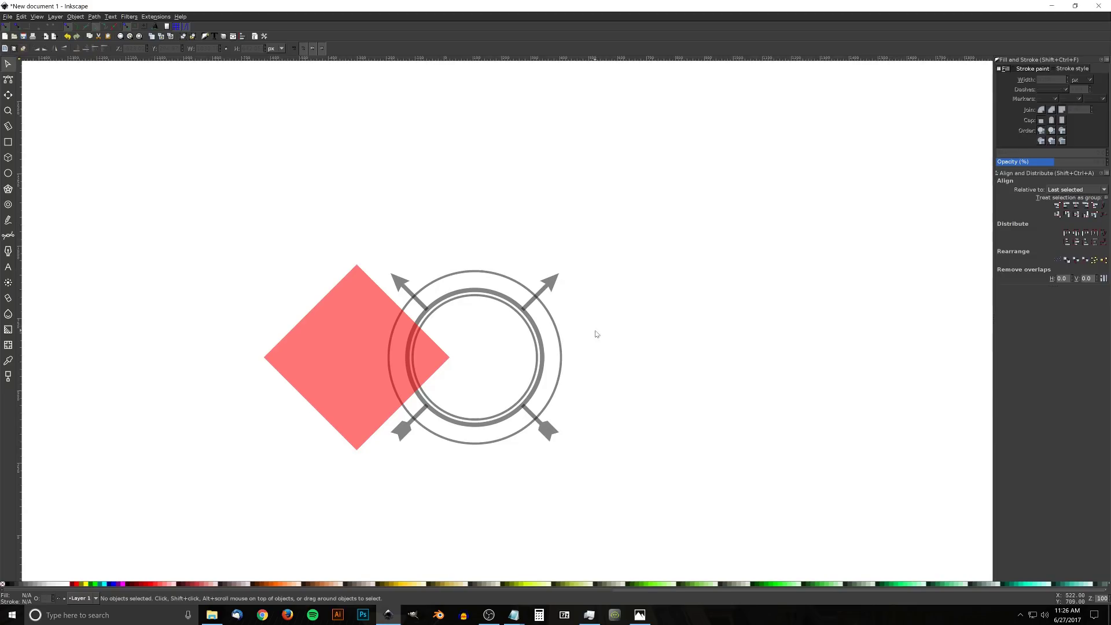
Duplicate the red diamond, move the copy straight across to the right part of the rings and select both diamonds.
{"action": "left_click", "coordinate": [358, 297]}
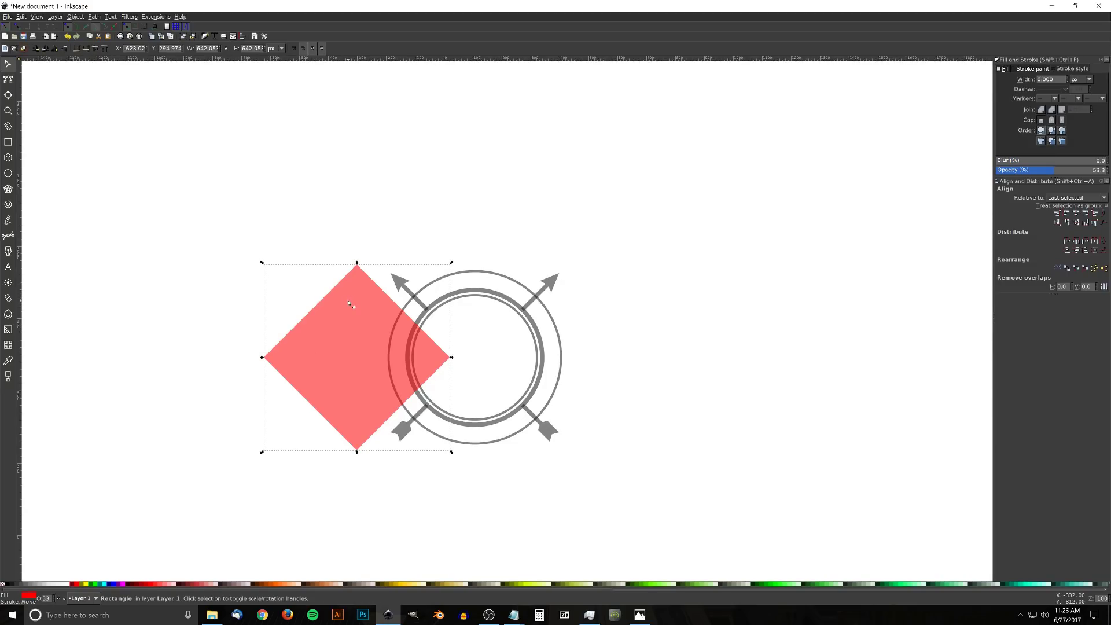
{"action": "key", "text": "ctrl+d"}
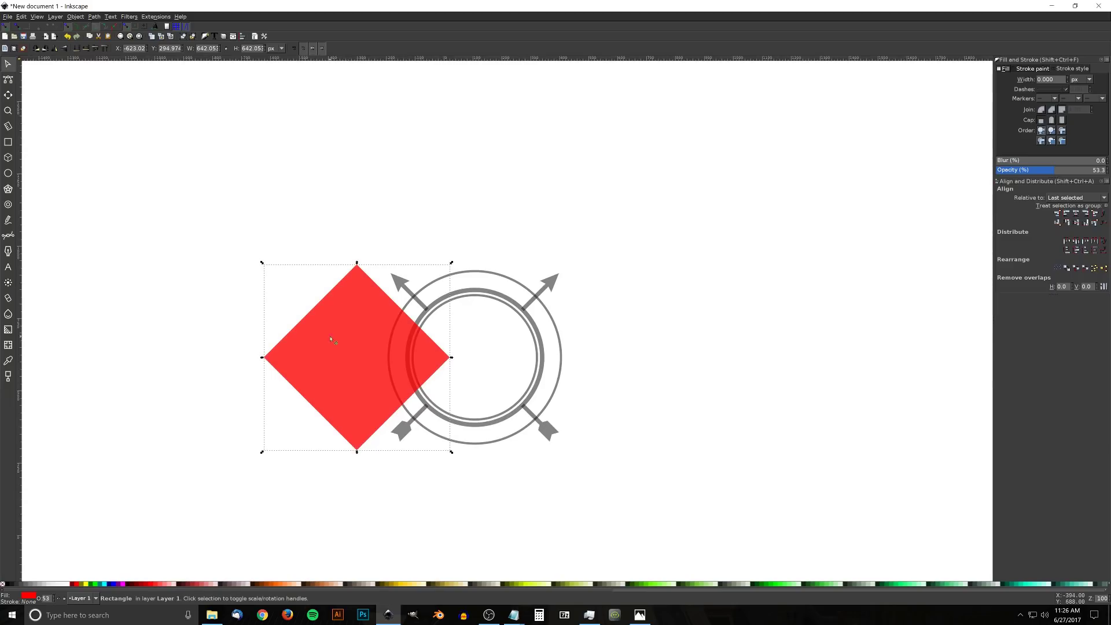
{"action": "left_click_drag", "start_coordinate": [334, 339], "coordinate": [566, 347]}
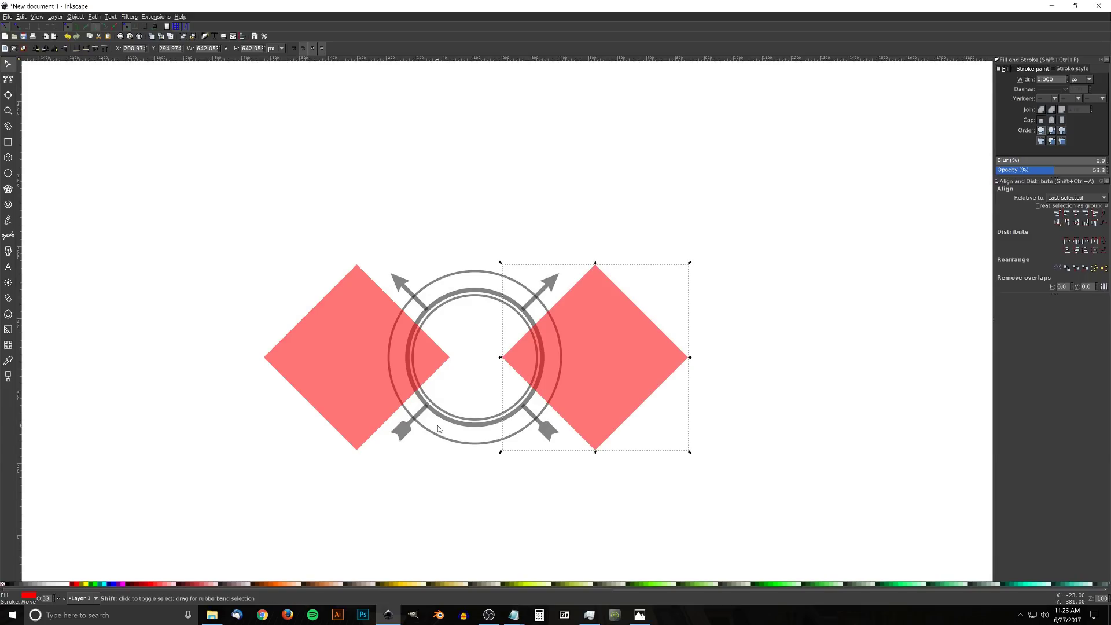
{"action": "left_click", "coordinate": [351, 325], "text": "shift"}
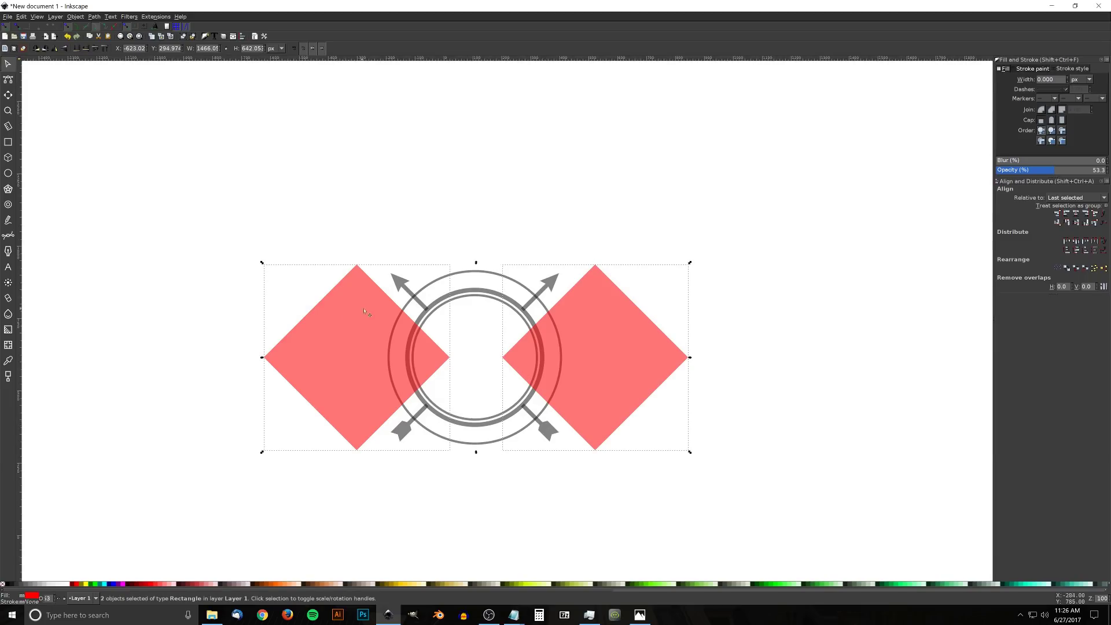
Unite the two red diamonds into one path and centre it horizontally and vertically on the outer thin ring.
{"action": "left_click", "coordinate": [94, 17]}
{"action": "left_click", "coordinate": [103, 62]}
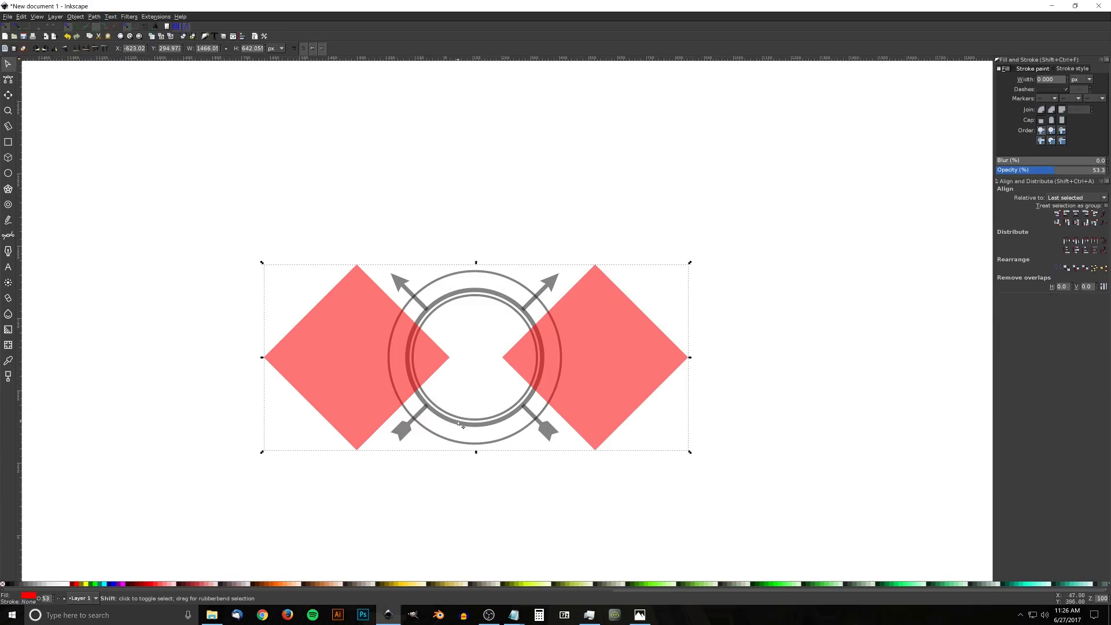
{"action": "left_click", "coordinate": [472, 275], "text": "shift"}
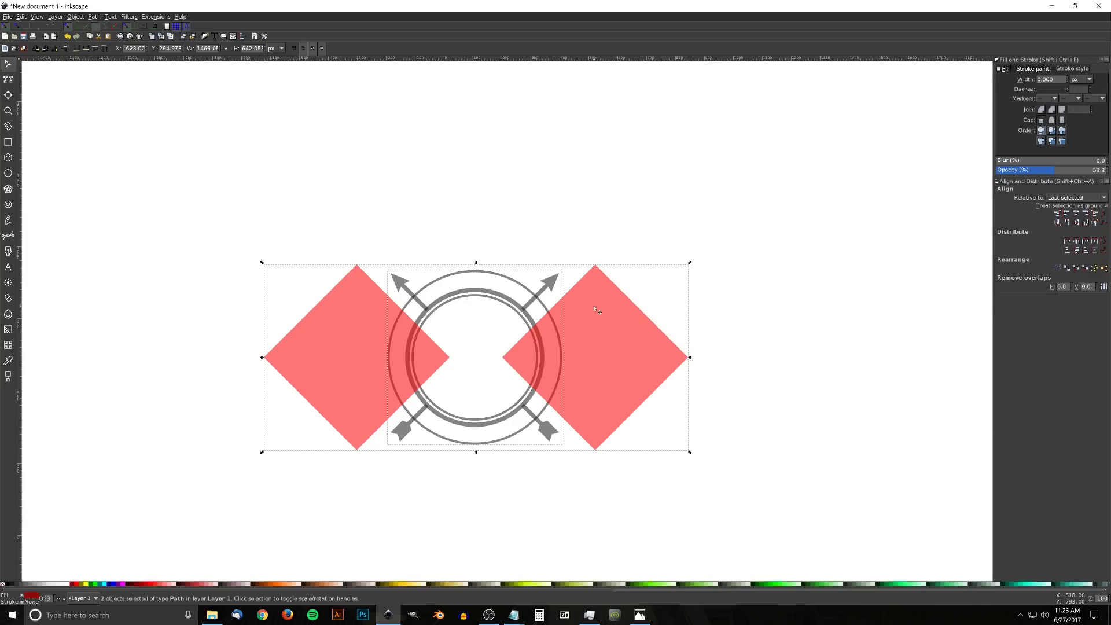
{"action": "left_click", "coordinate": [1079, 213]}
{"action": "left_click", "coordinate": [1077, 222]}
{"action": "left_click", "coordinate": [606, 216]}
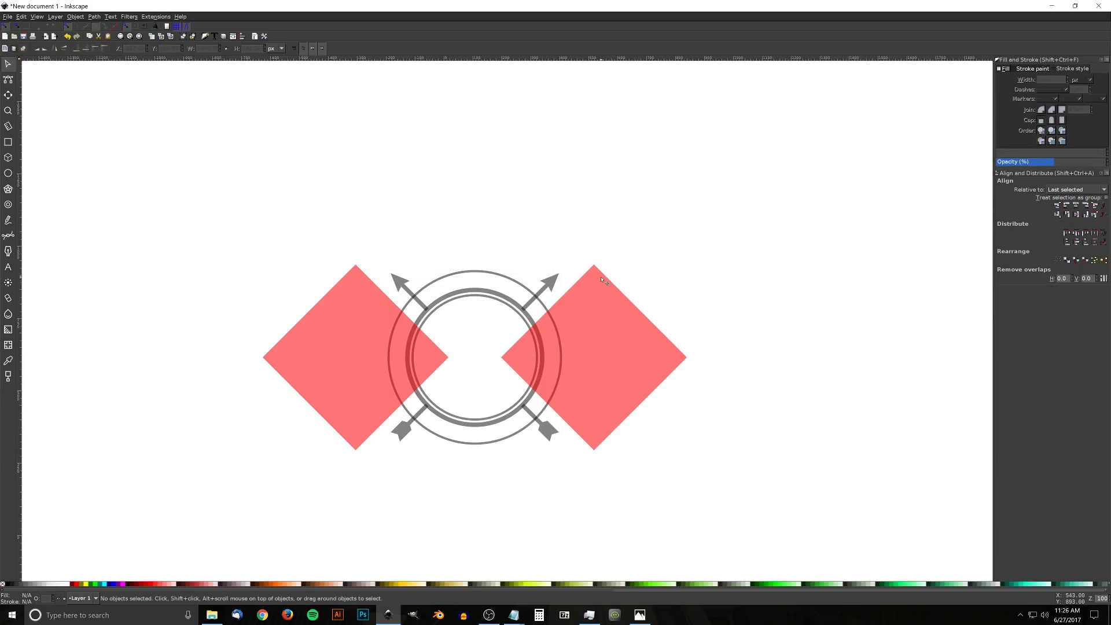
Duplicate the united diamond pair and rotate the copy 90 degrees clockwise.
{"action": "left_click", "coordinate": [599, 314]}
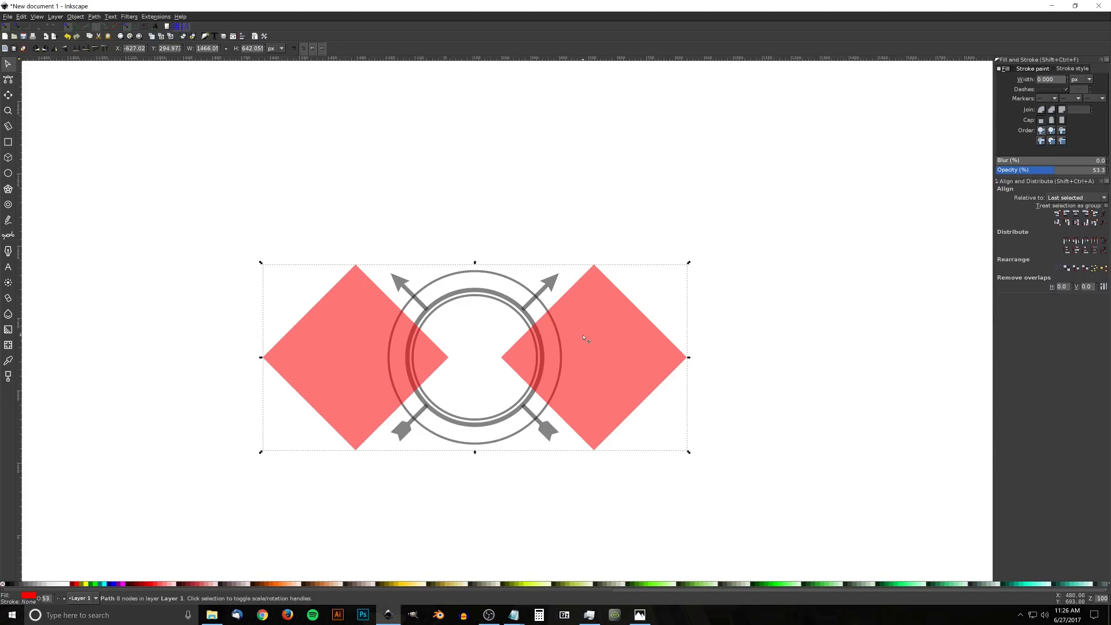
{"action": "key", "text": "ctrl+d"}
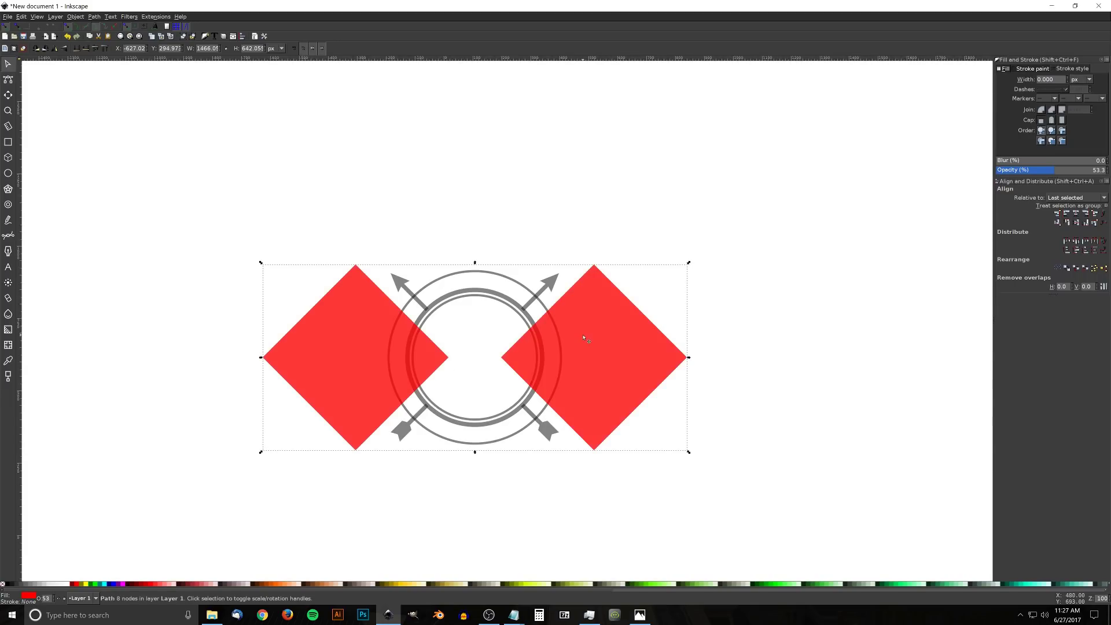
{"action": "left_click", "coordinate": [45, 49]}
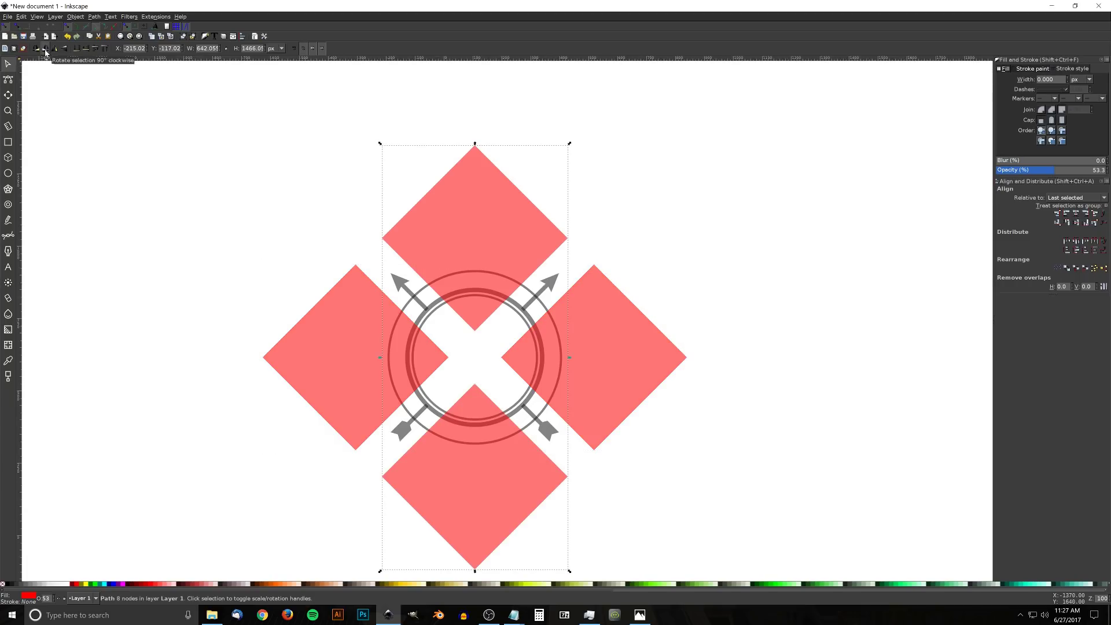
Unite the two diamond pairs and intersect them with the outer thin ring to cut it into four separate arcs.
{"action": "left_click", "coordinate": [363, 332], "text": "shift"}
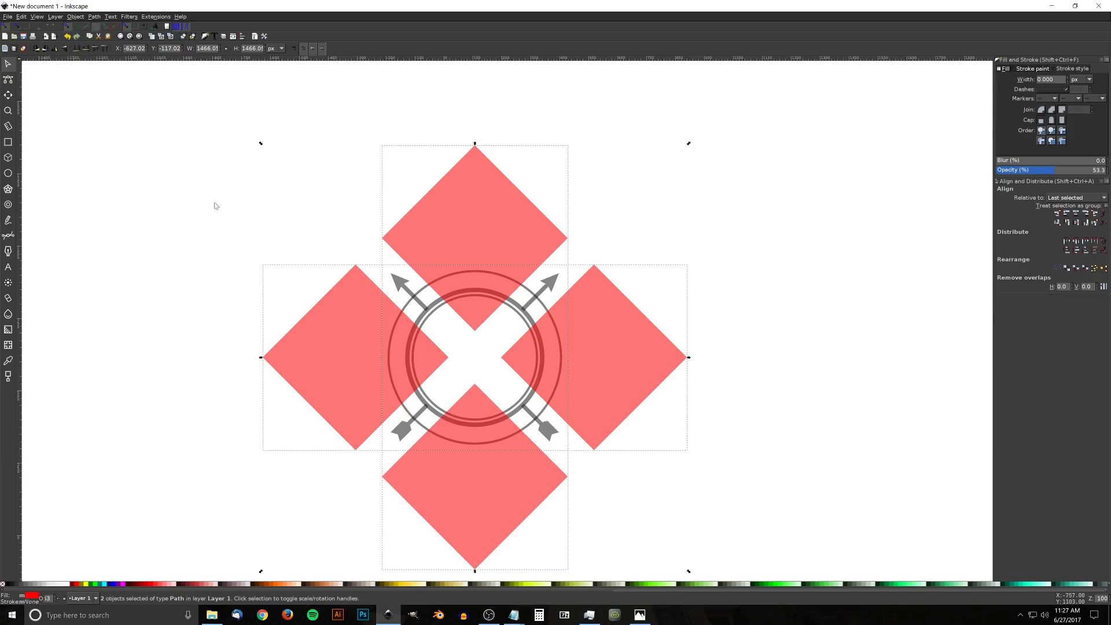
{"action": "left_click", "coordinate": [94, 16]}
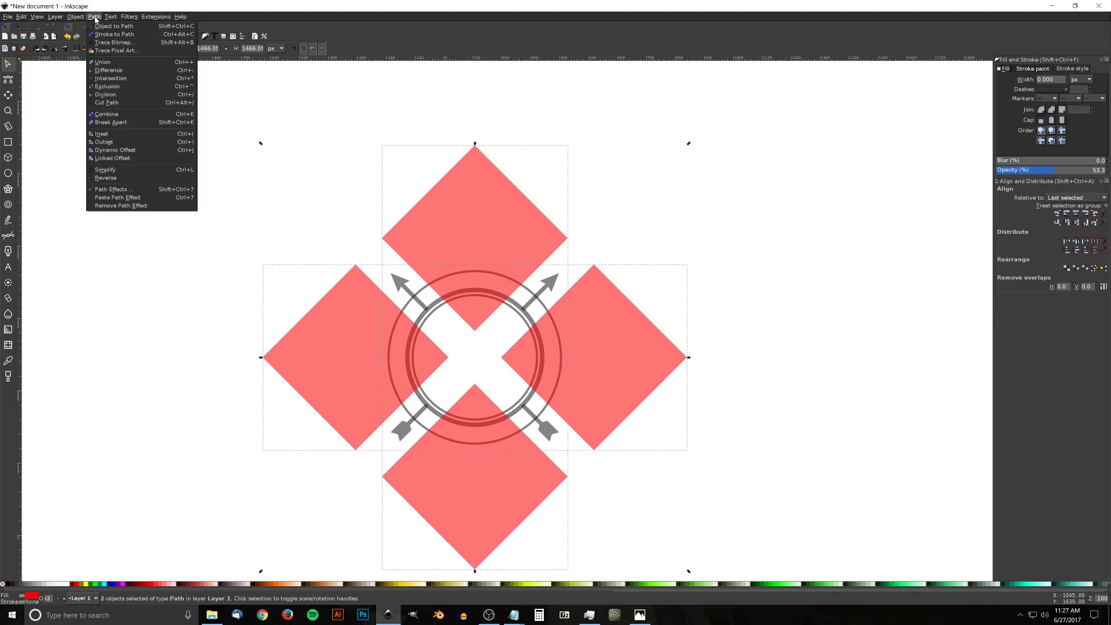
{"action": "left_click", "coordinate": [105, 62]}
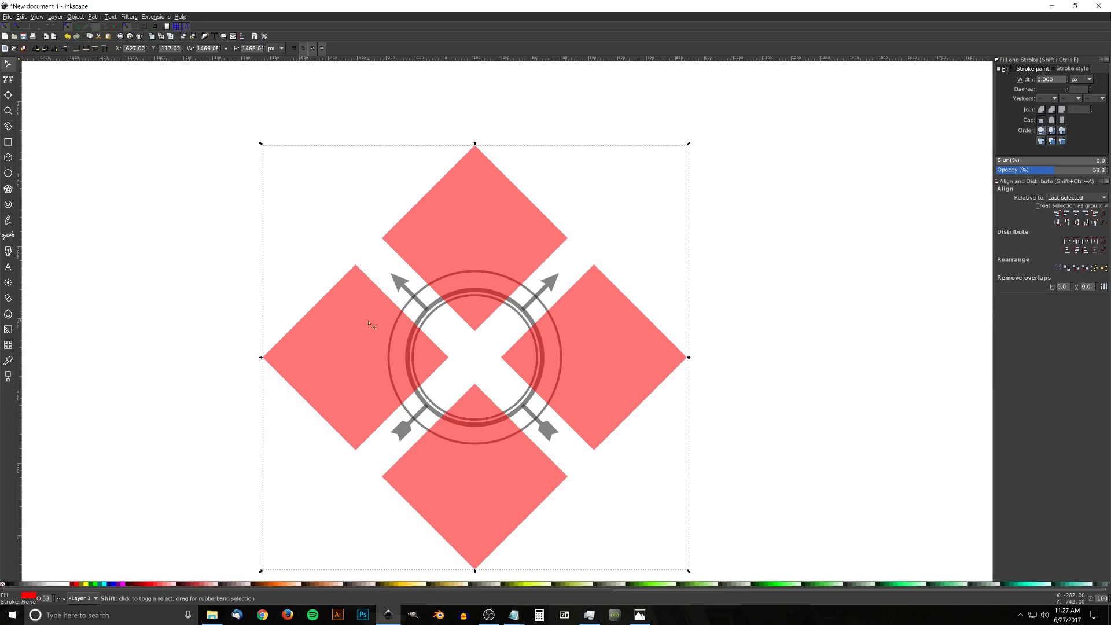
{"action": "left_click", "coordinate": [408, 412], "text": "shift"}
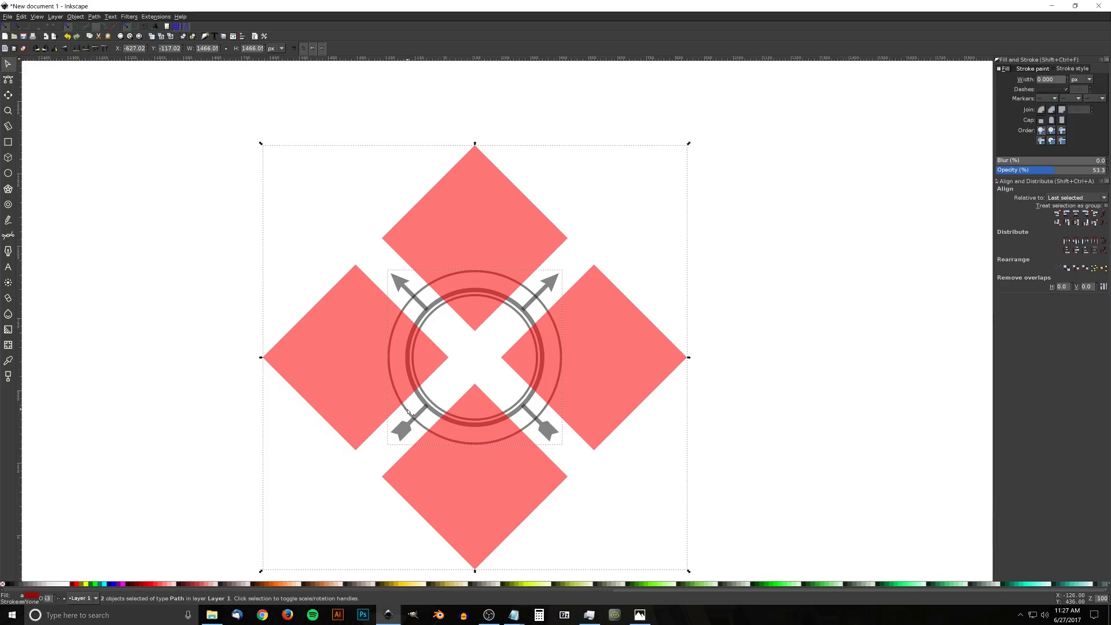
{"action": "left_click", "coordinate": [94, 16]}
{"action": "left_click", "coordinate": [110, 69]}
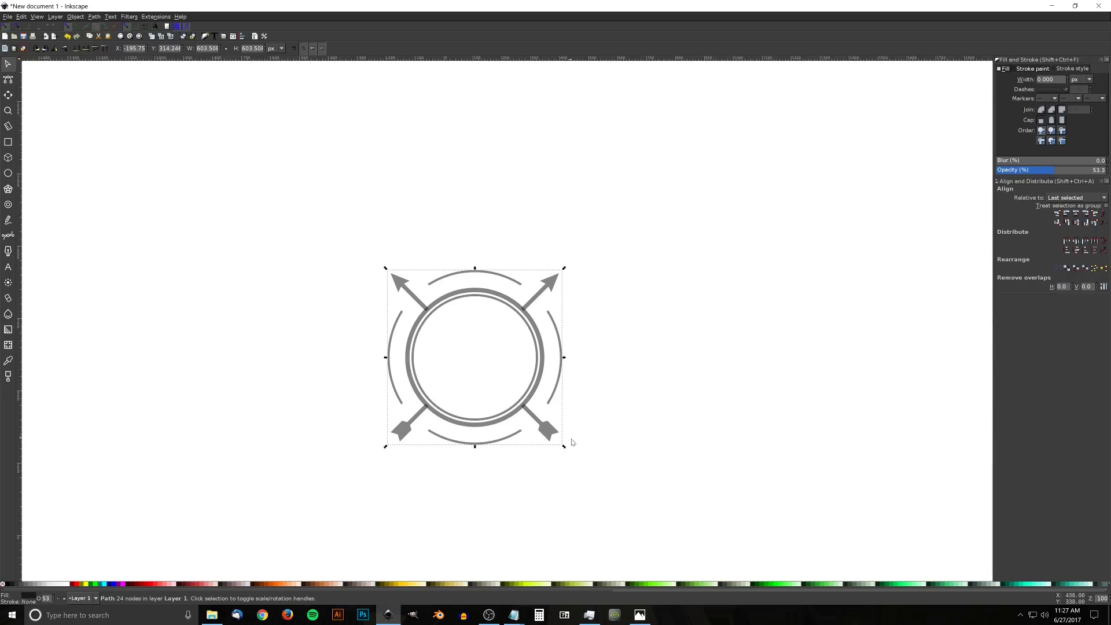
Compare with the reference image and turn a duplicate of the thick ring into a red-filled circle without stroke.
{"action": "left_click", "coordinate": [641, 615]}
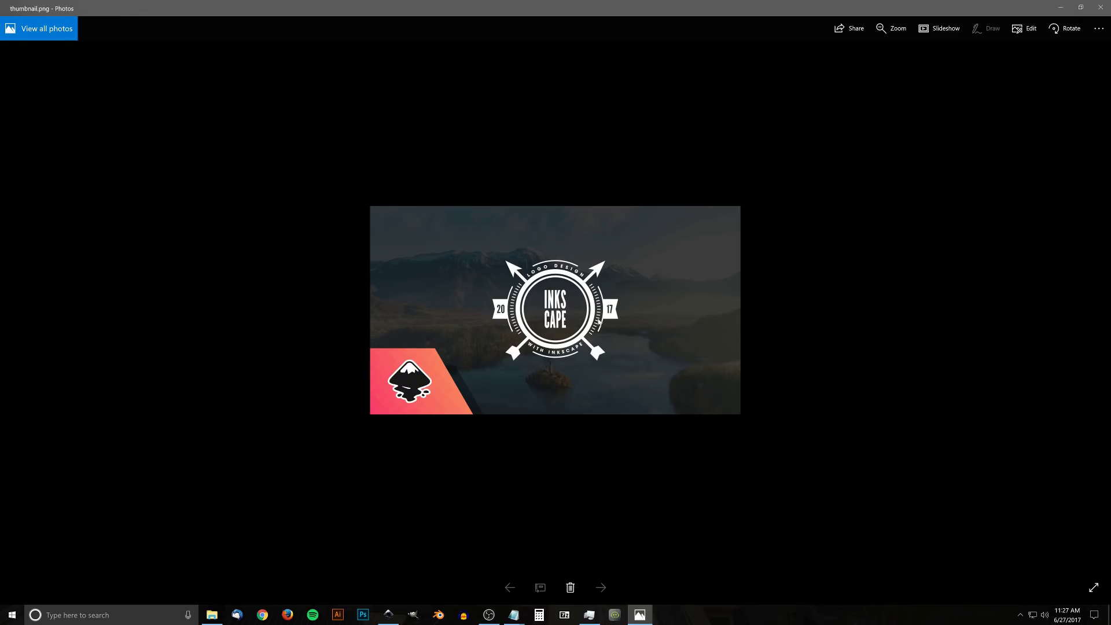
{"action": "left_click", "coordinate": [393, 612]}
{"action": "left_click", "coordinate": [488, 294]}
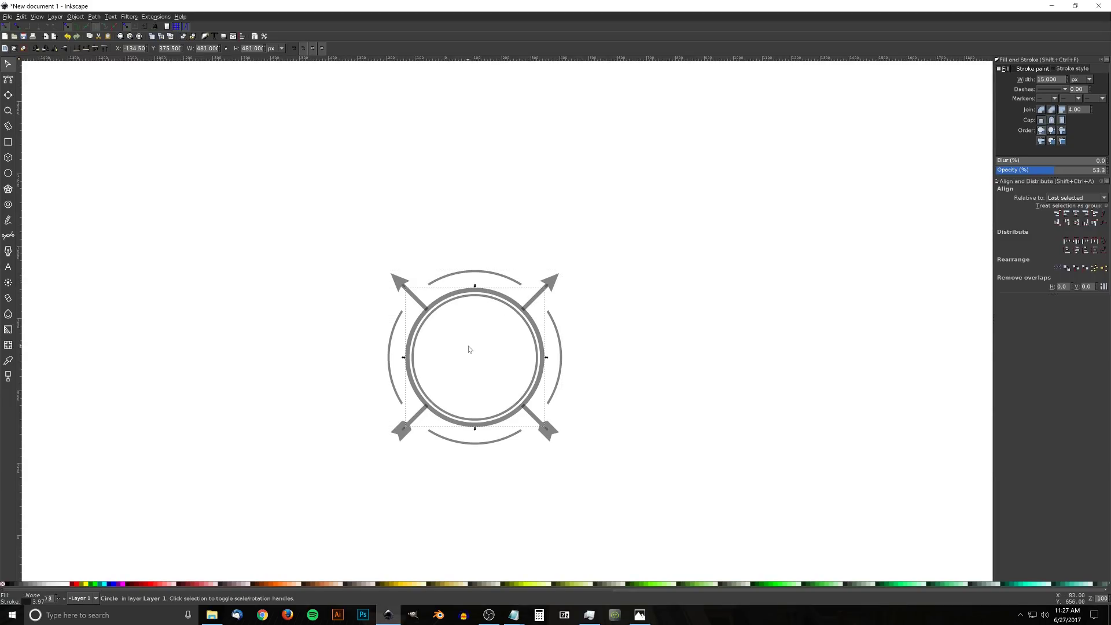
{"action": "key", "text": "ctrl+d"}
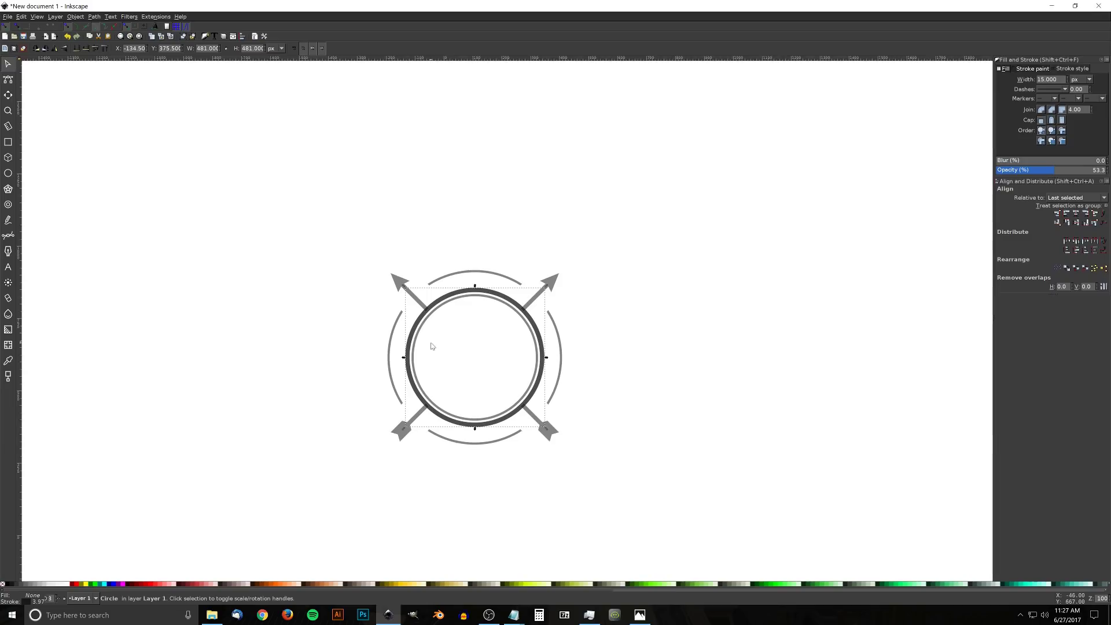
{"action": "left_click", "coordinate": [77, 583]}
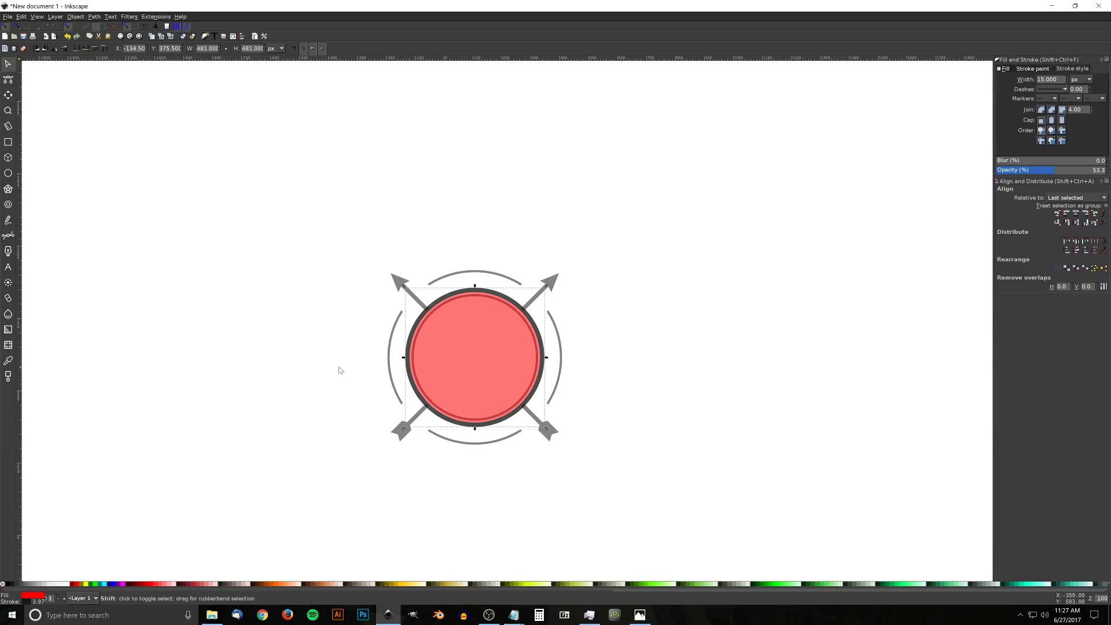
{"action": "left_click", "coordinate": [2, 585], "text": "shift"}
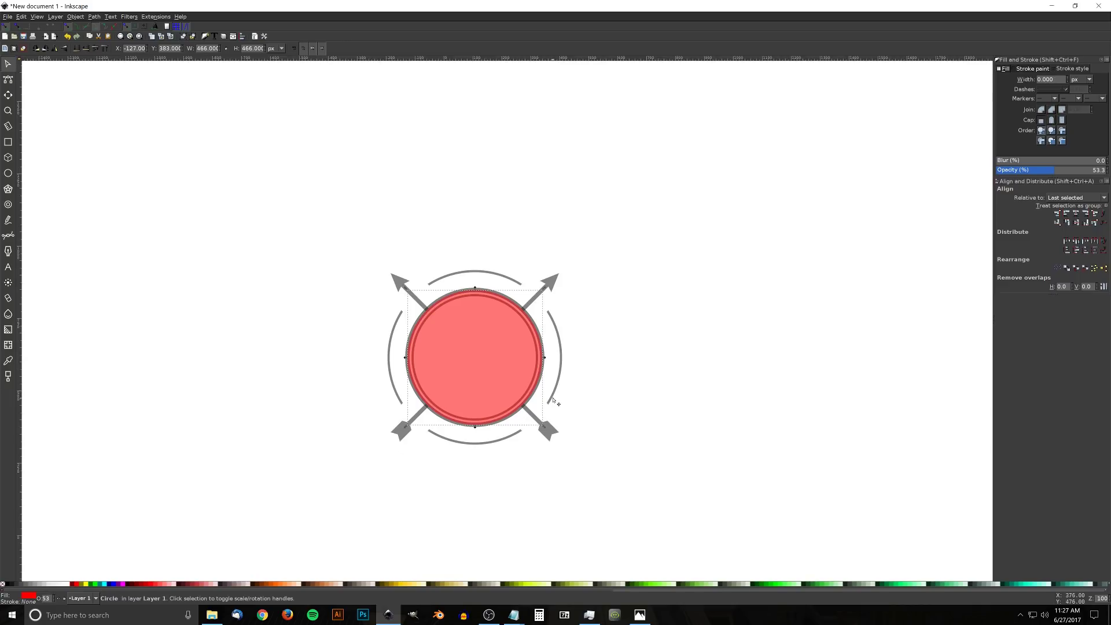
Enlarge the red circle about its centre to about 536 px wide, between the thick ring and the outer arcs.
{"action": "left_click_drag", "start_coordinate": [544, 359], "coordinate": [556, 363]}
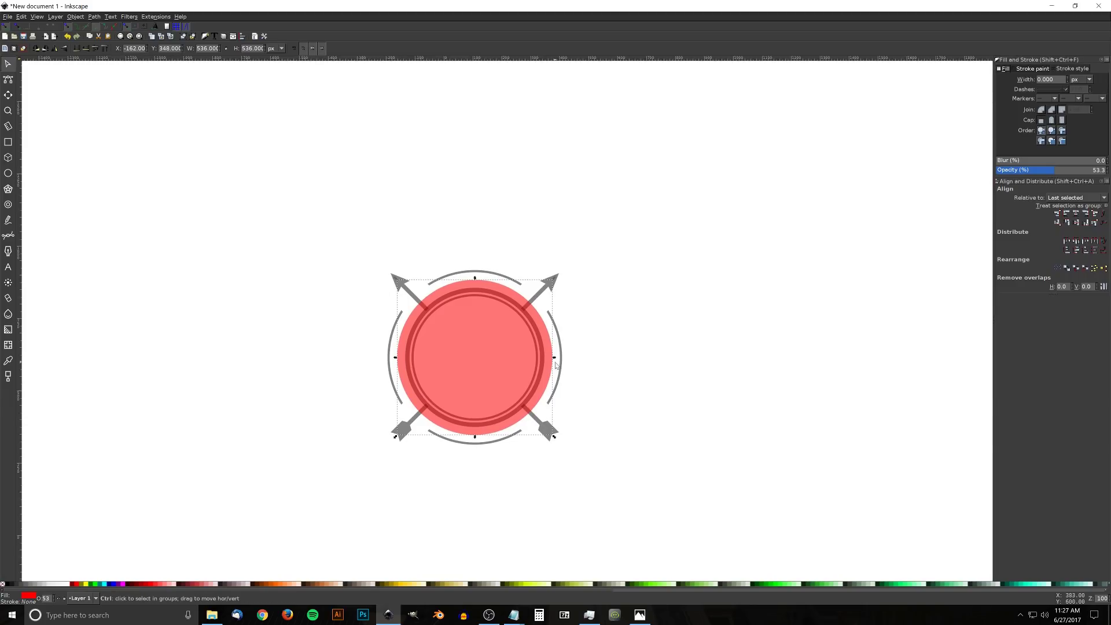
{"action": "scroll", "coordinate": [556, 363], "scroll_direction": "up", "scroll_amount": 5}
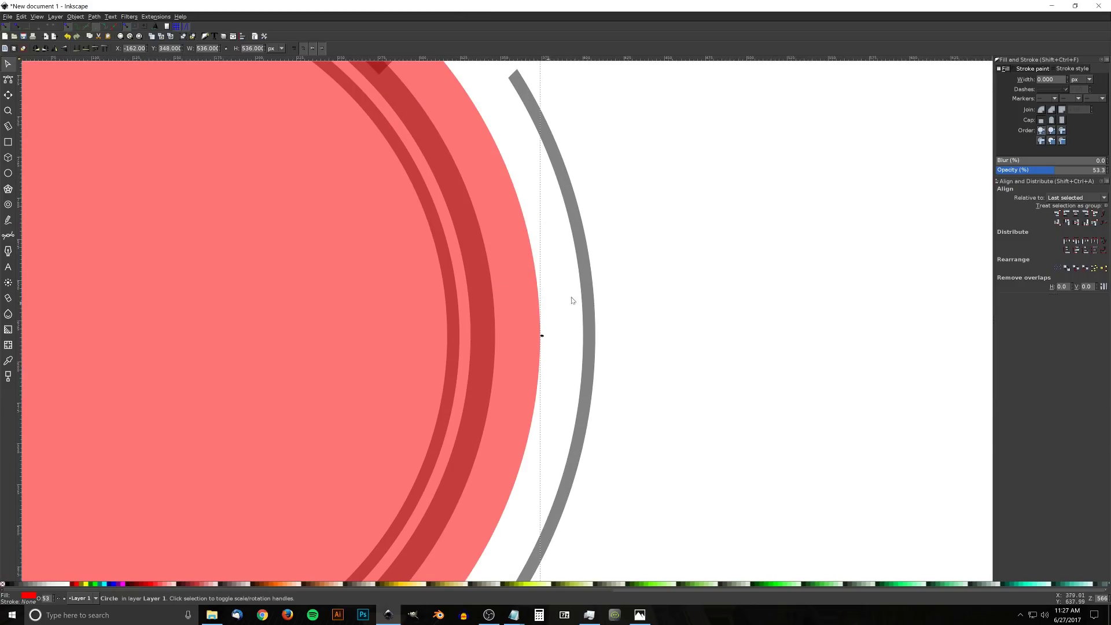
{"action": "left_click_drag", "start_coordinate": [541, 338], "coordinate": [545, 343]}
{"action": "scroll", "coordinate": [466, 408], "scroll_direction": "down", "scroll_amount": 5}
{"action": "scroll", "coordinate": [493, 403], "scroll_direction": "up", "scroll_amount": 4}
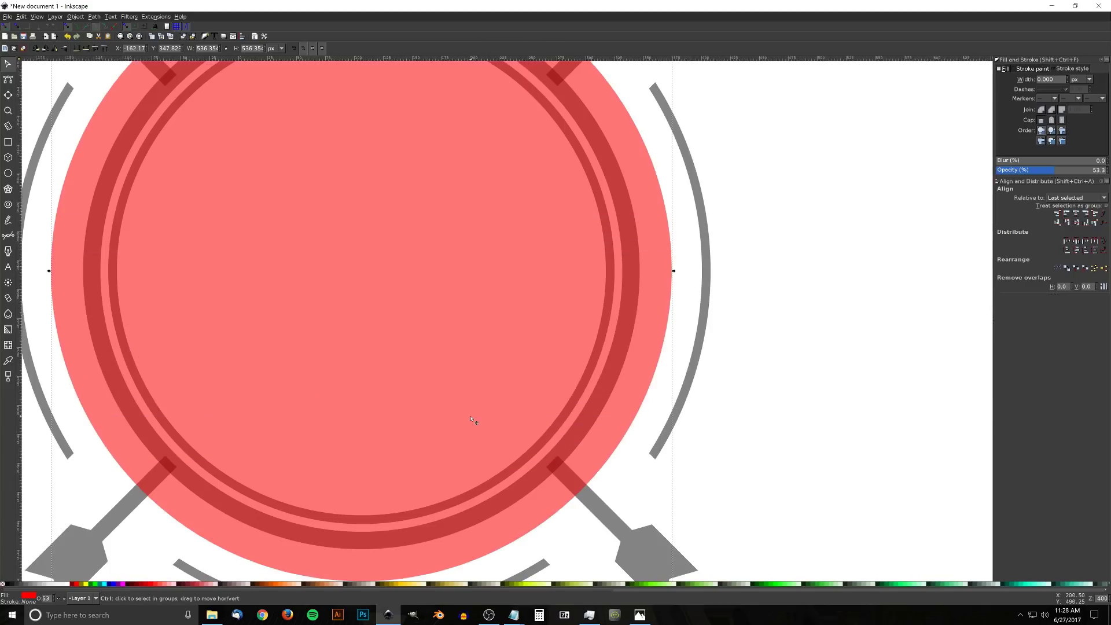
{"action": "scroll", "coordinate": [470, 417], "scroll_direction": "down", "scroll_amount": 6}
{"action": "scroll", "coordinate": [471, 418], "scroll_direction": "up", "scroll_amount": 3}
{"action": "left_click_drag", "start_coordinate": [469, 420], "coordinate": [397, 401]}
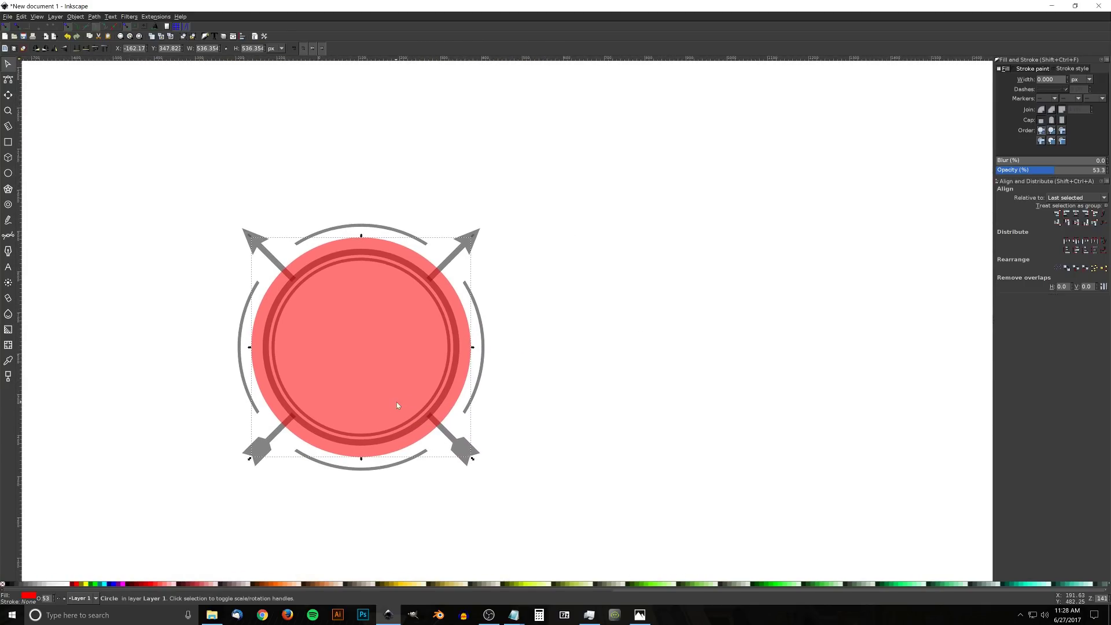
Draw a small upright red rectangle about 9 by 25 px in the empty space to the right of the badge.
{"action": "left_click", "coordinate": [8, 142]}
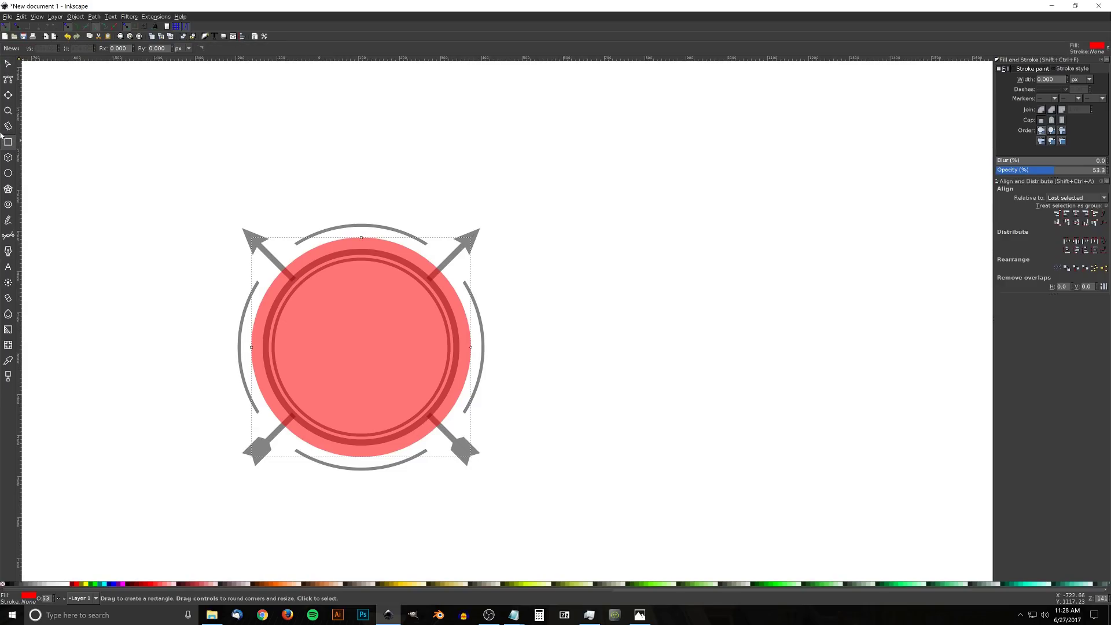
{"action": "mouse_move", "coordinate": [615, 277]}
{"action": "left_mouse_down"}
{"action": "mouse_move", "coordinate": [619, 298]}
{"action": "mouse_move", "coordinate": [618, 287]}
{"action": "left_mouse_up"}
{"action": "scroll", "coordinate": [616, 279], "scroll_direction": "up", "scroll_amount": 7}
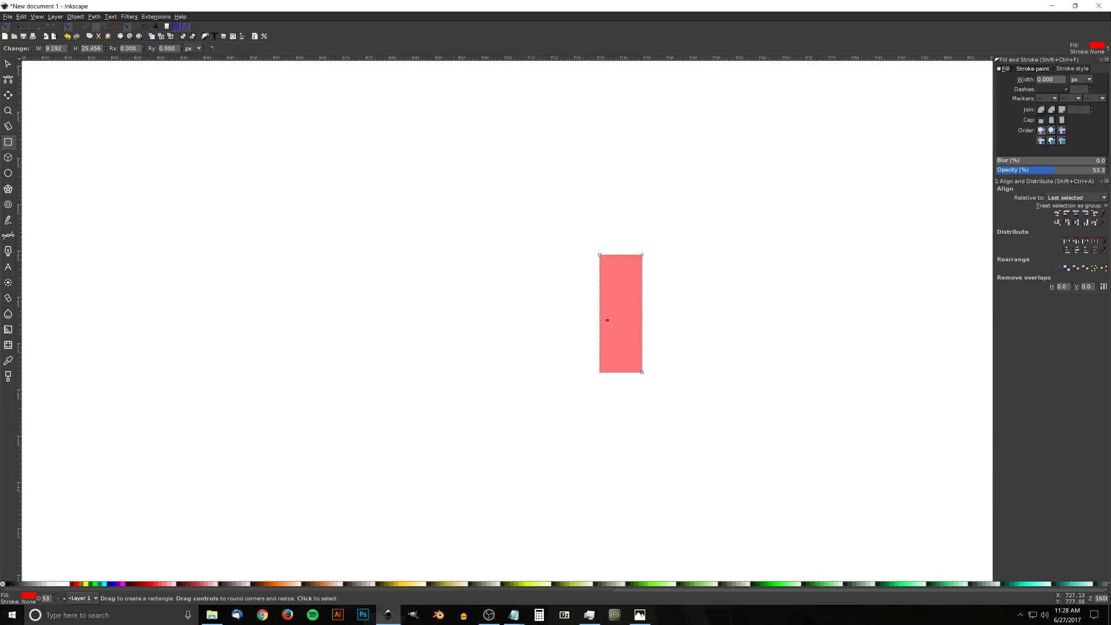
{"action": "scroll", "coordinate": [588, 402], "scroll_direction": "down", "scroll_amount": 6}
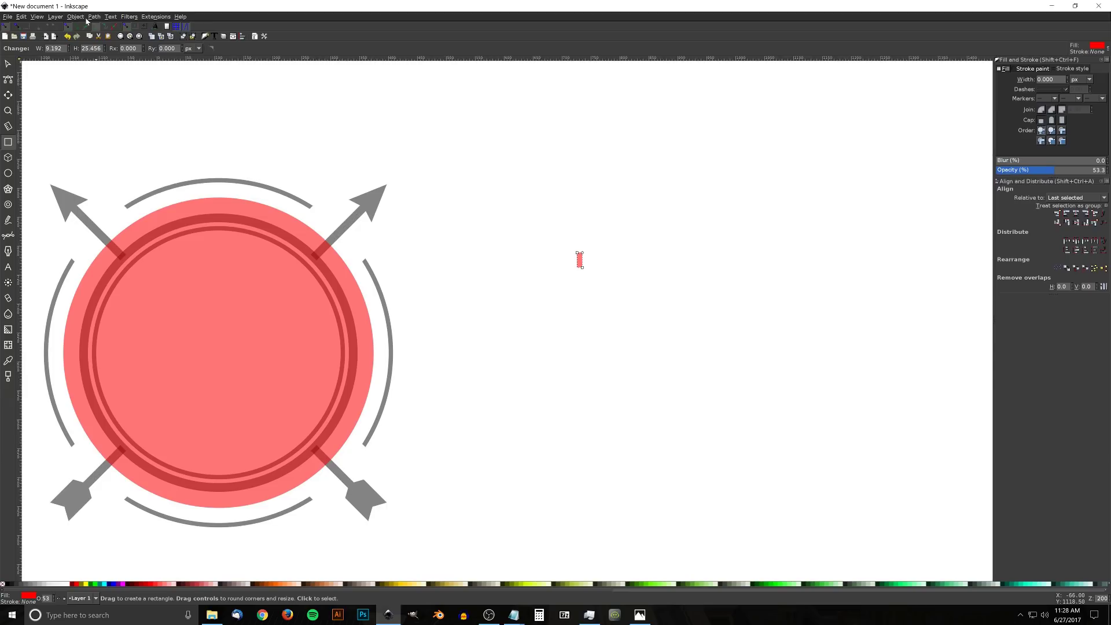
Convert the small red rectangle to a path and copy it to the clipboard.
{"action": "left_click", "coordinate": [83, 18]}
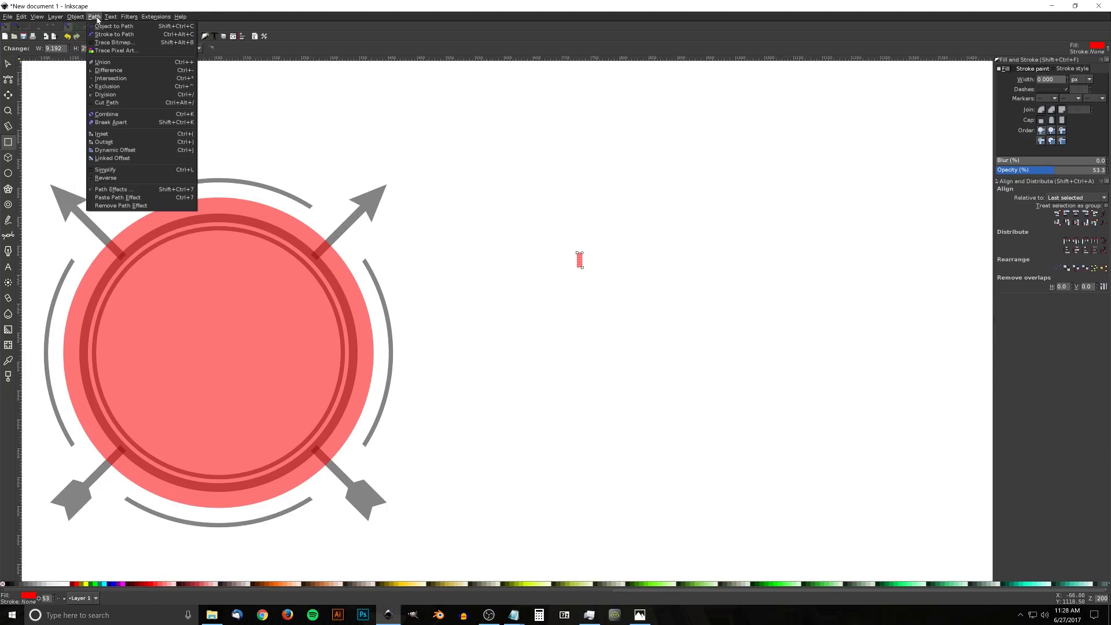
{"action": "left_click", "coordinate": [100, 28]}
{"action": "left_click_drag", "start_coordinate": [358, 234], "coordinate": [489, 223]}
{"action": "key", "text": "s"}
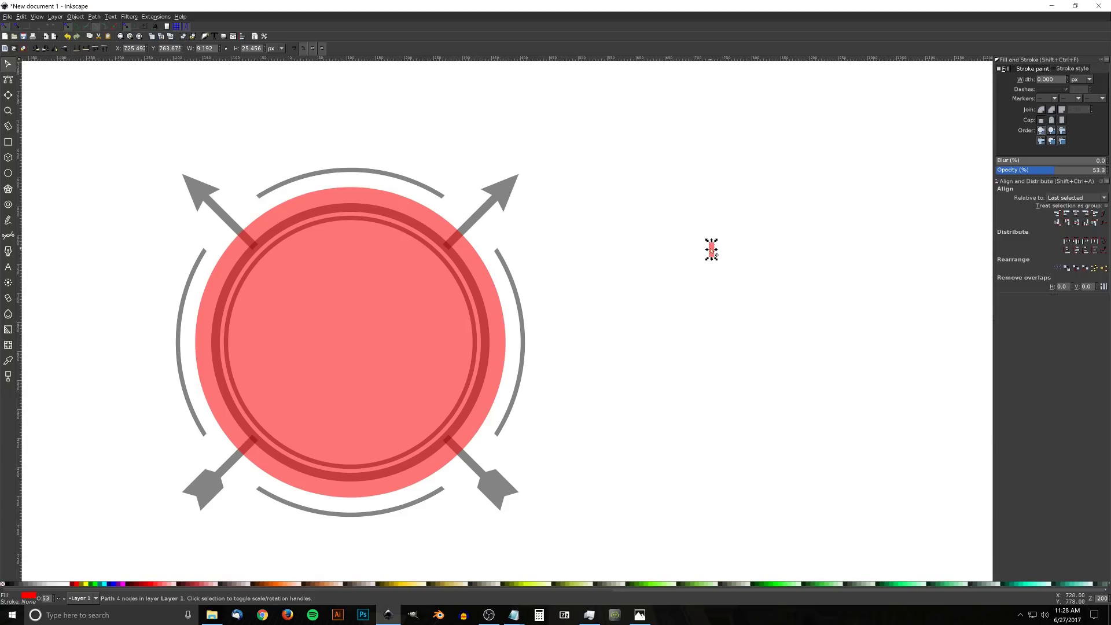
{"action": "right_click", "coordinate": [710, 249]}
{"action": "left_click", "coordinate": [728, 280]}
Add the Pattern Along Path effect to the enlarged red circle.
{"action": "left_click", "coordinate": [324, 257]}
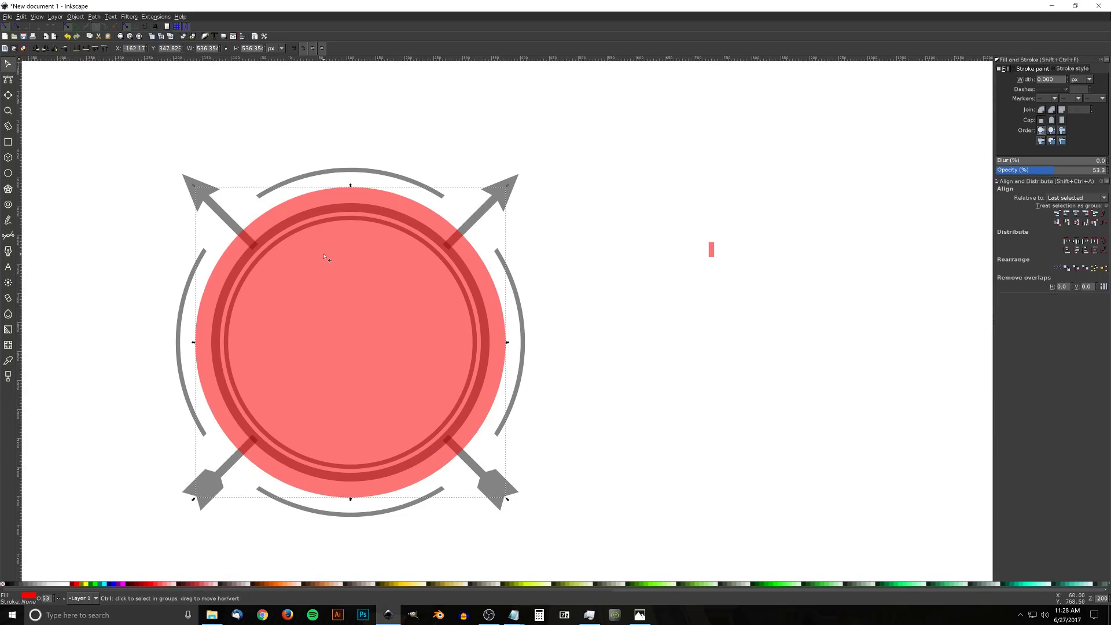
{"action": "scroll", "coordinate": [324, 256], "scroll_direction": "down", "scroll_amount": 2}
{"action": "left_click_drag", "start_coordinate": [323, 256], "coordinate": [383, 280]}
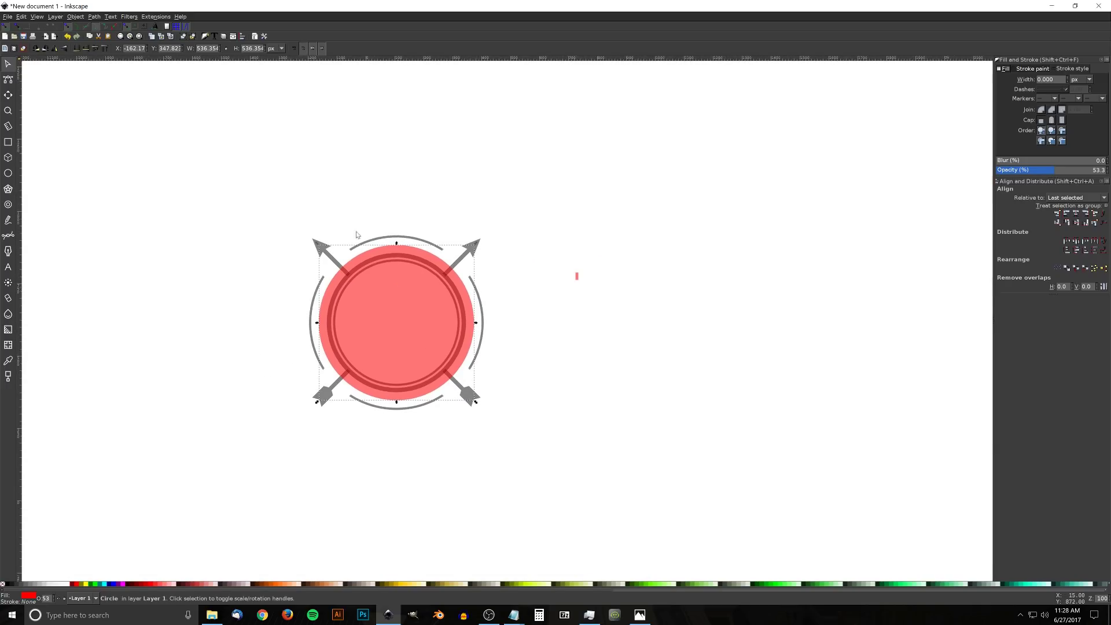
{"action": "left_click", "coordinate": [94, 17]}
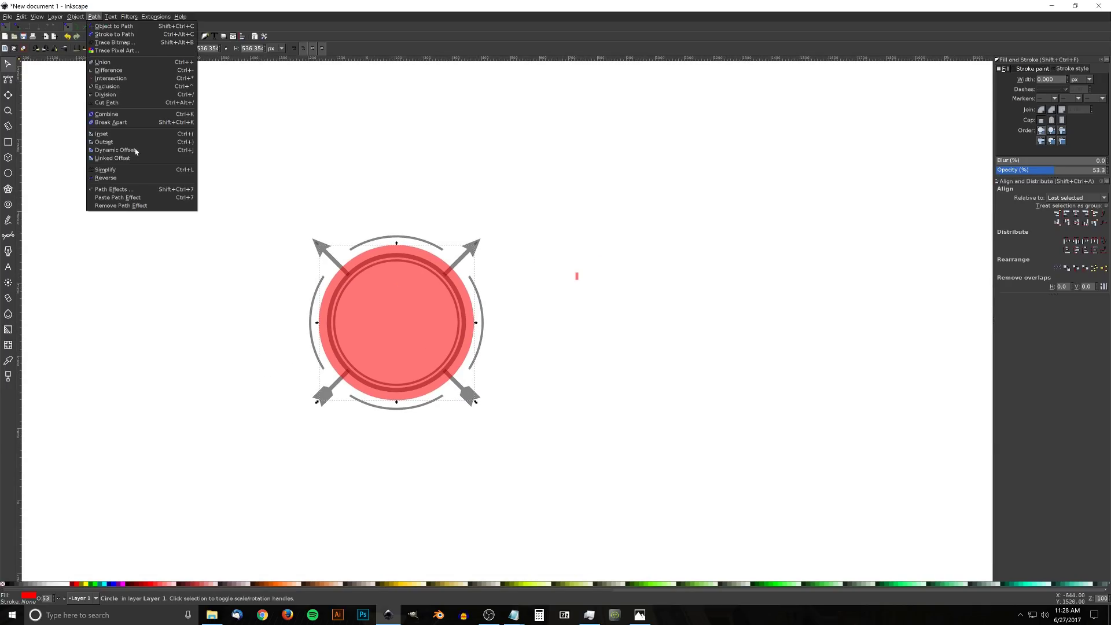
{"action": "left_click", "coordinate": [130, 194]}
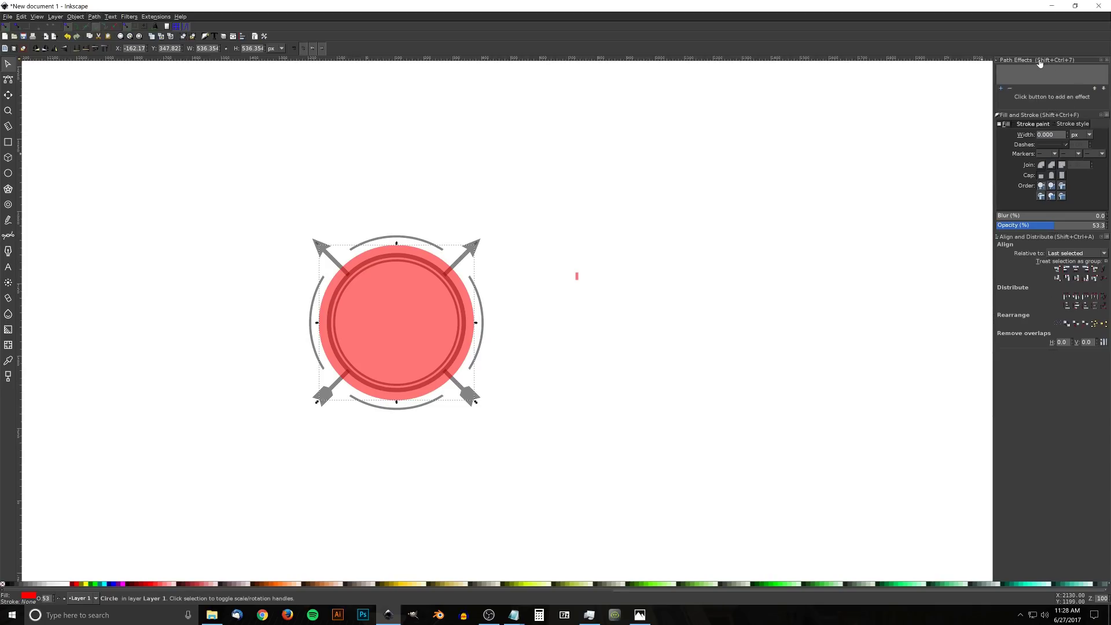
{"action": "left_click", "coordinate": [1001, 88]}
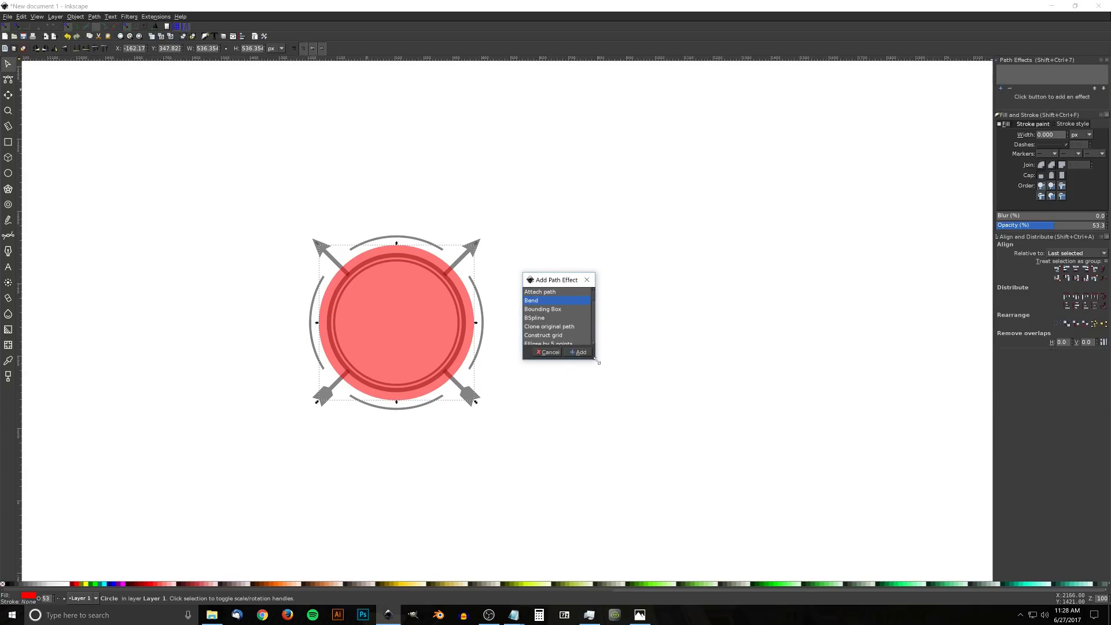
{"action": "left_click_drag", "start_coordinate": [596, 361], "coordinate": [818, 564]}
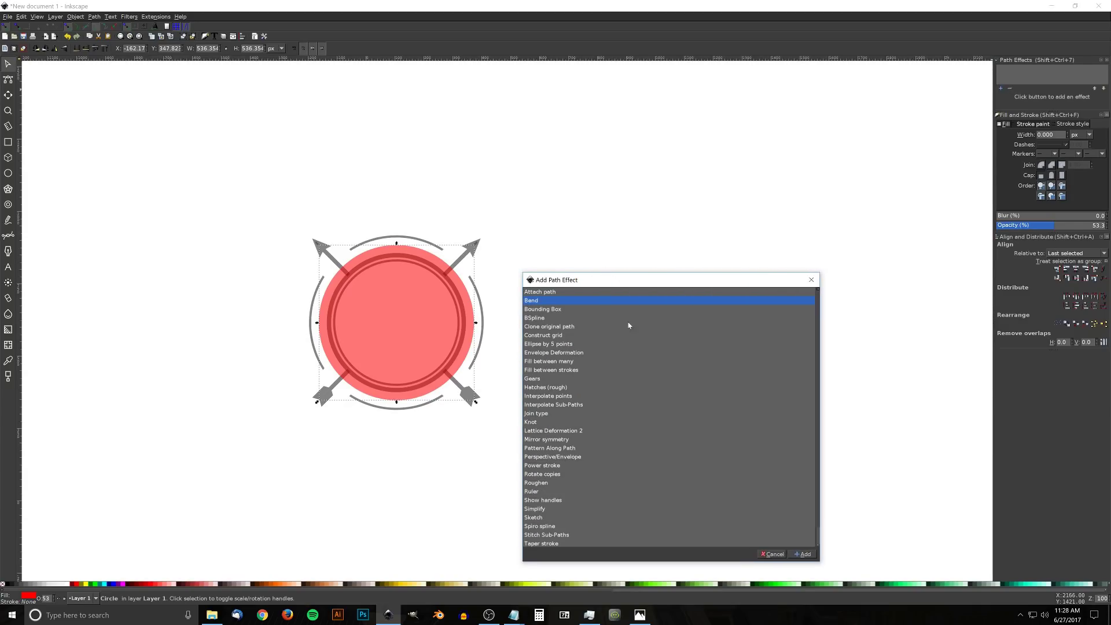
{"action": "left_click_drag", "start_coordinate": [613, 281], "coordinate": [574, 106]}
{"action": "scroll", "coordinate": [536, 217], "scroll_direction": "down", "scroll_amount": 1}
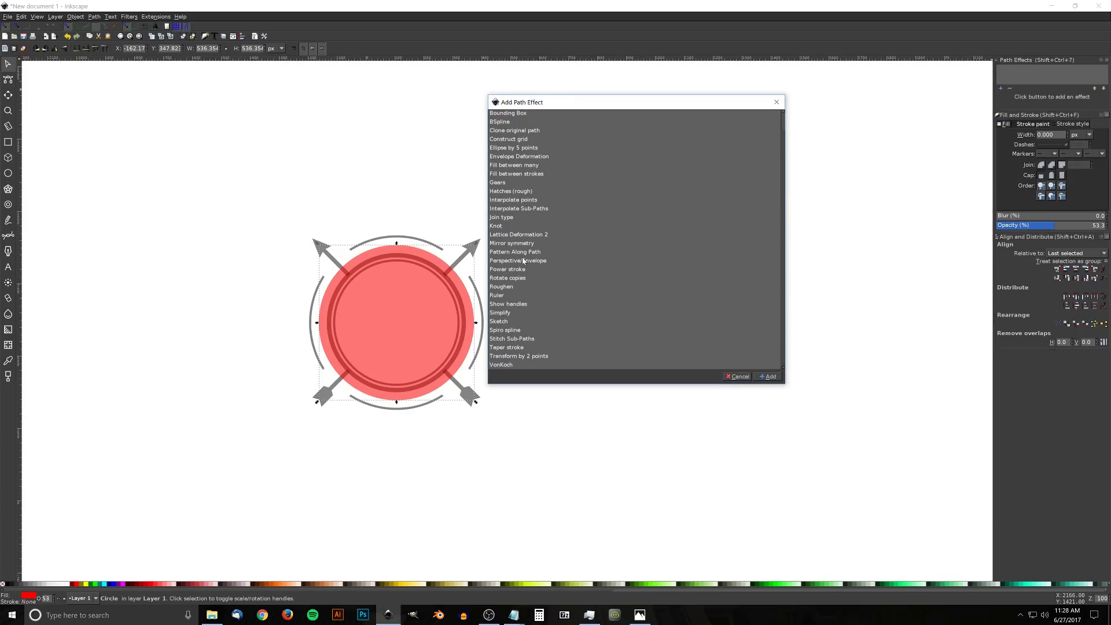
{"action": "scroll", "coordinate": [574, 253], "scroll_direction": "up", "scroll_amount": 1}
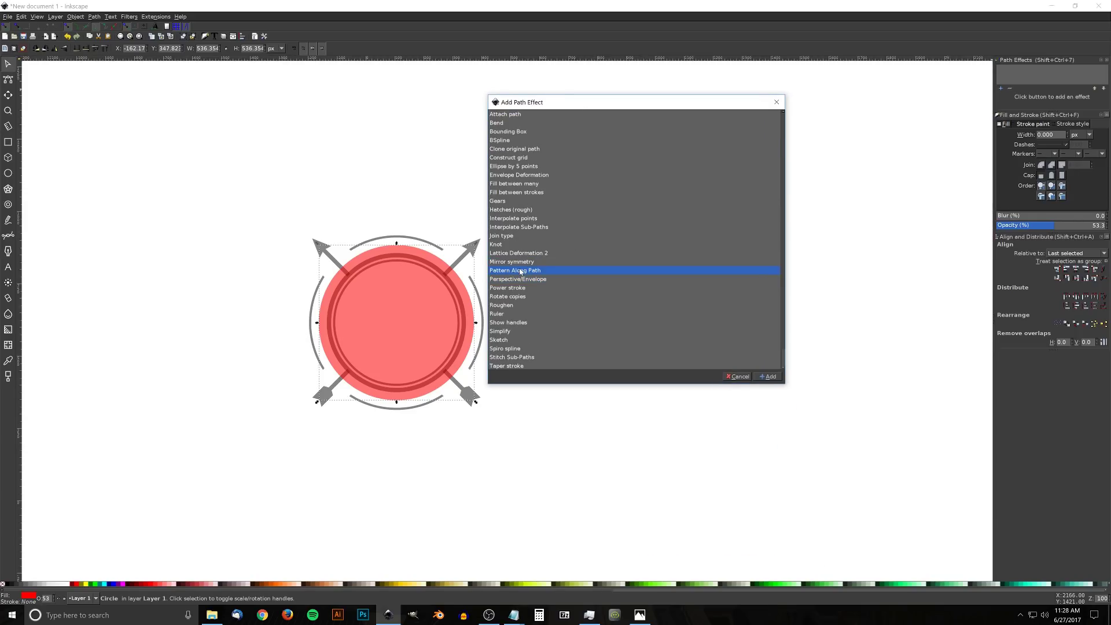
{"action": "left_click", "coordinate": [765, 377]}
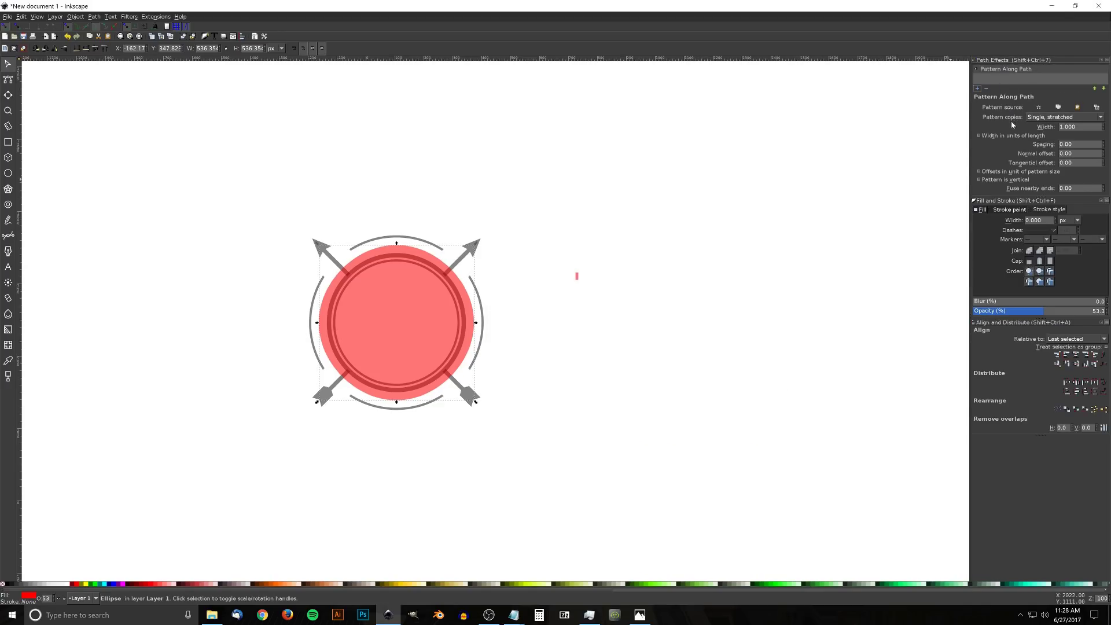
Set the effect's pattern copies to Repeated, stretched and link the copied small rectangle as the pattern source.
{"action": "left_click", "coordinate": [1051, 118]}
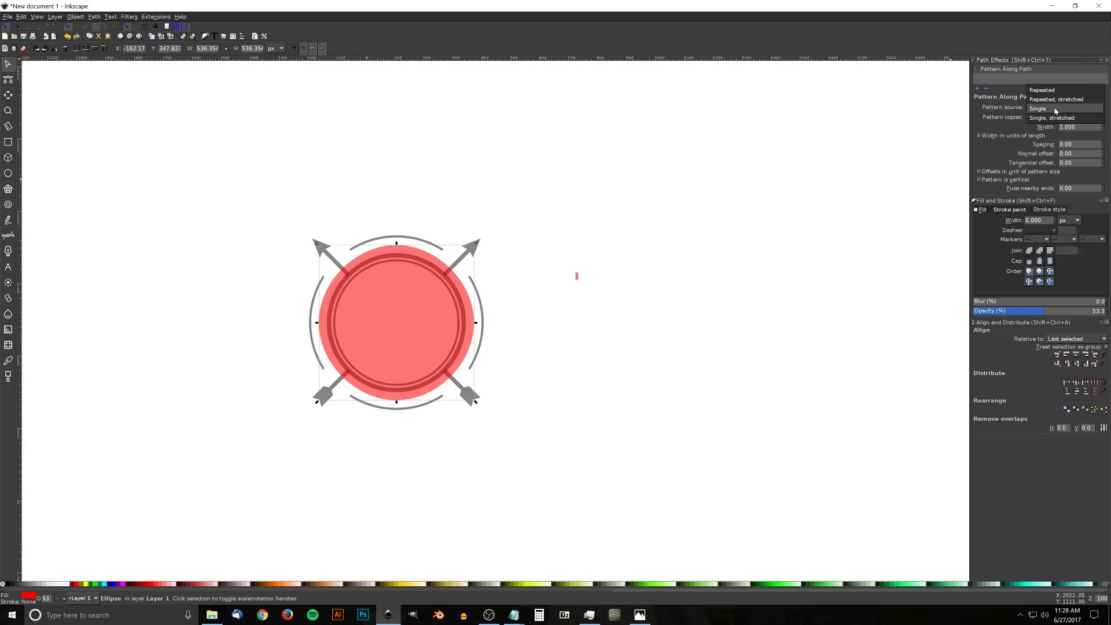
{"action": "left_click", "coordinate": [1059, 100]}
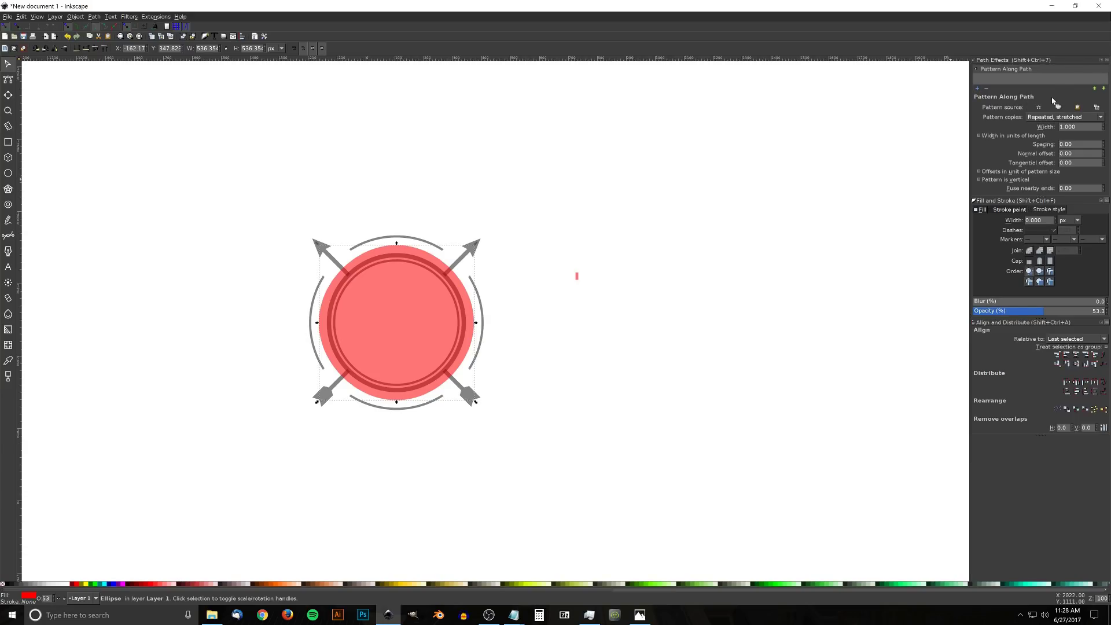
{"action": "left_click", "coordinate": [1097, 109]}
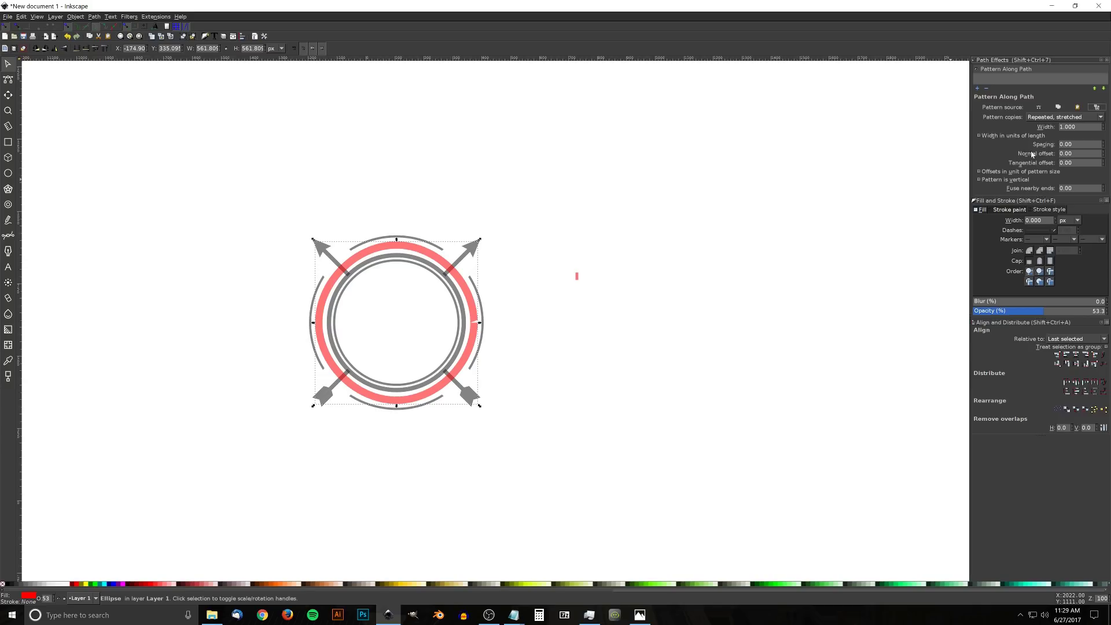
Raise the pattern spacing of the red ring to 3.40 so it splits into separate tick marks.
{"action": "left_click", "coordinate": [1104, 146]}
{"action": "left_click", "coordinate": [1104, 146]}
{"action": "left_click", "coordinate": [1104, 147]}
{"action": "left_click", "coordinate": [1104, 147]}
{"action": "left_click", "coordinate": [1104, 146]}
{"action": "left_click", "coordinate": [1103, 144]}
{"action": "left_click", "coordinate": [1104, 144]}
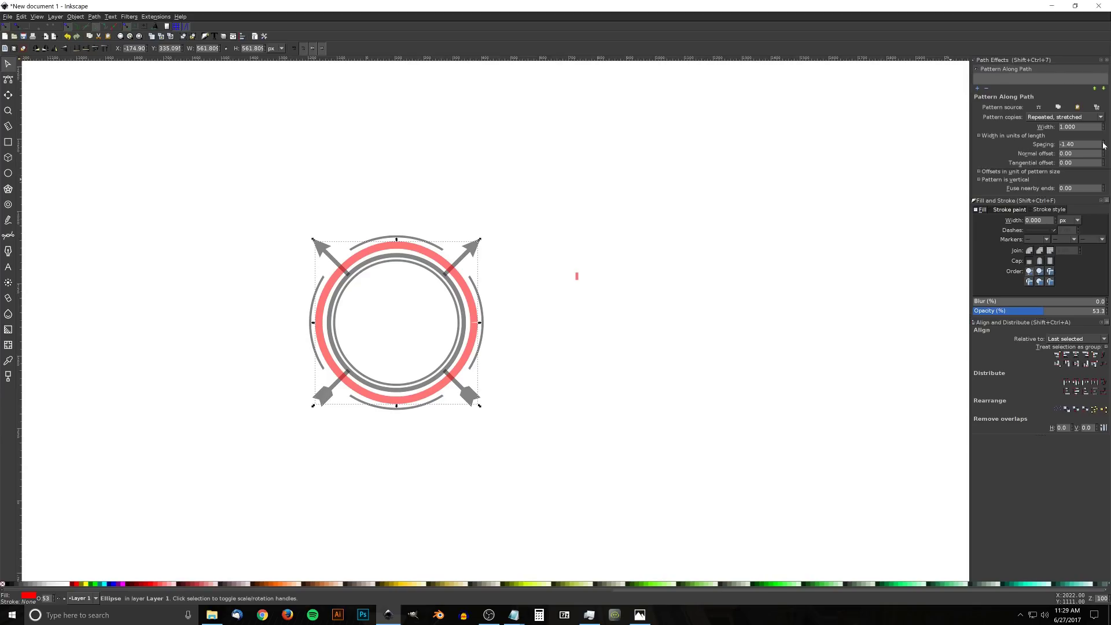
{"action": "left_click", "coordinate": [1104, 144]}
{"action": "left_click", "coordinate": [1104, 144]}
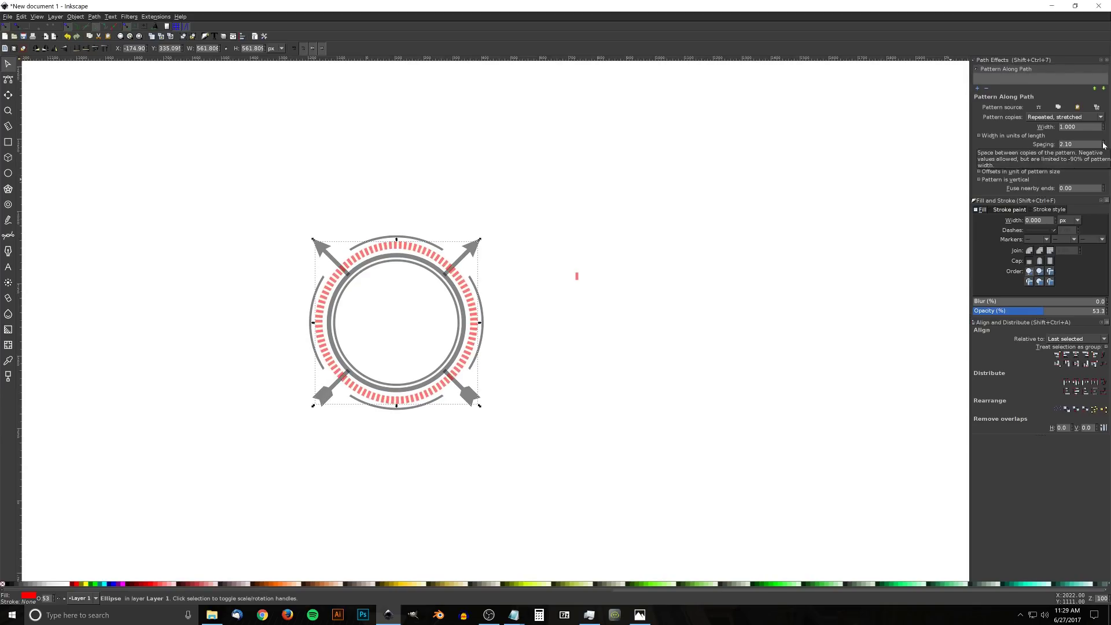
{"action": "left_click", "coordinate": [1104, 144]}
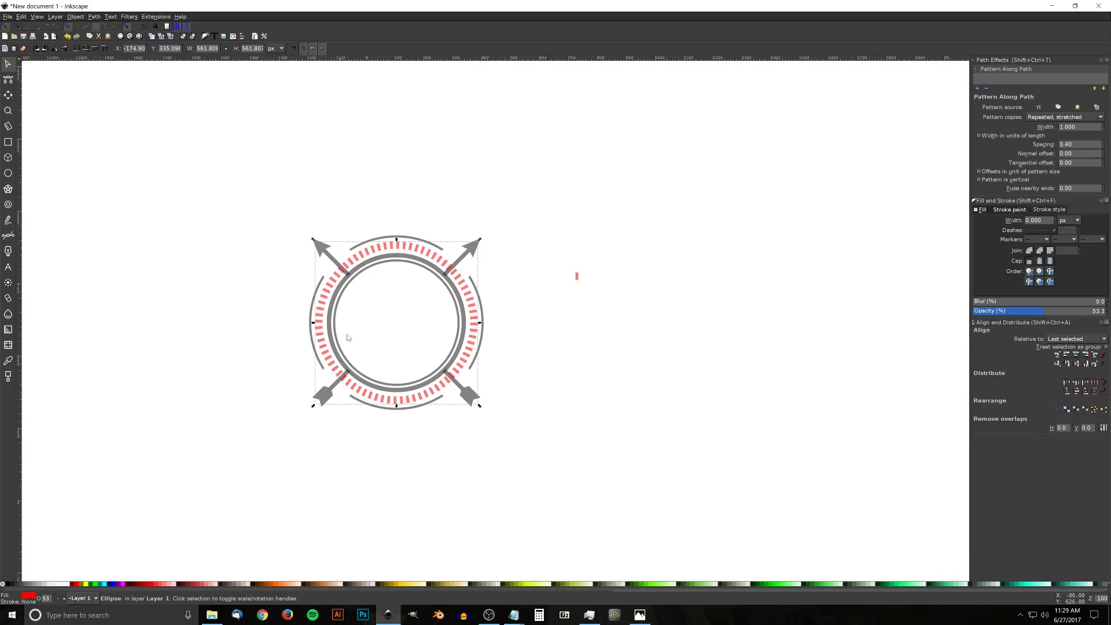
Narrow the small red source rectangle beside the badge to about 5 px wide, keeping its height.
{"action": "left_click_drag", "start_coordinate": [401, 343], "coordinate": [468, 340]}
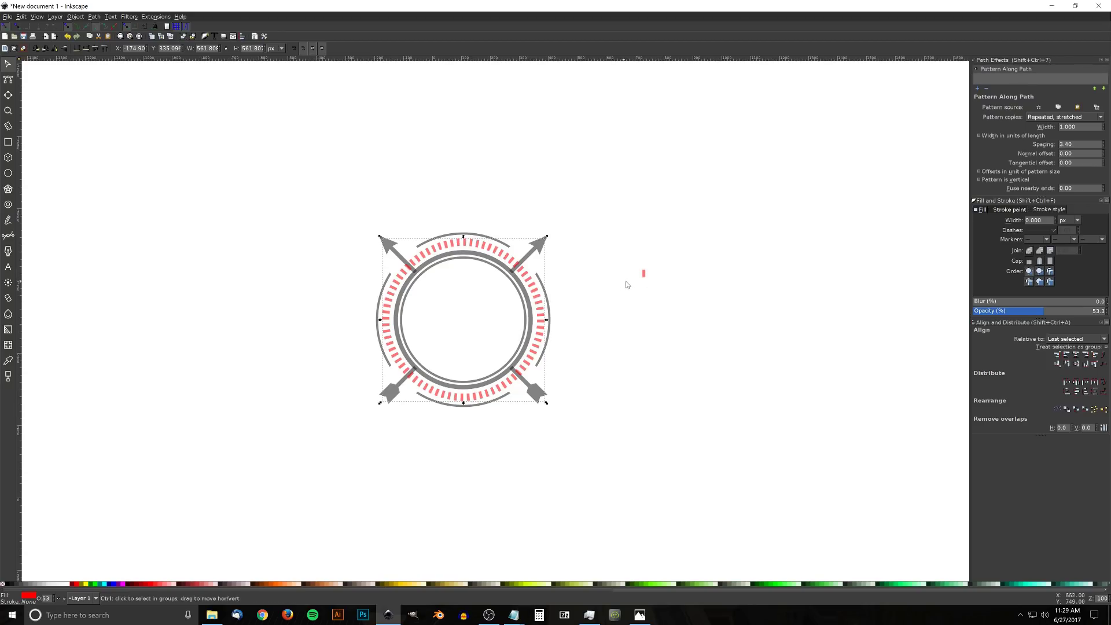
{"action": "scroll", "coordinate": [619, 281], "scroll_direction": "up", "scroll_amount": 2}
{"action": "left_click", "coordinate": [661, 269]}
{"action": "left_click_drag", "start_coordinate": [664, 269], "coordinate": [660, 268]}
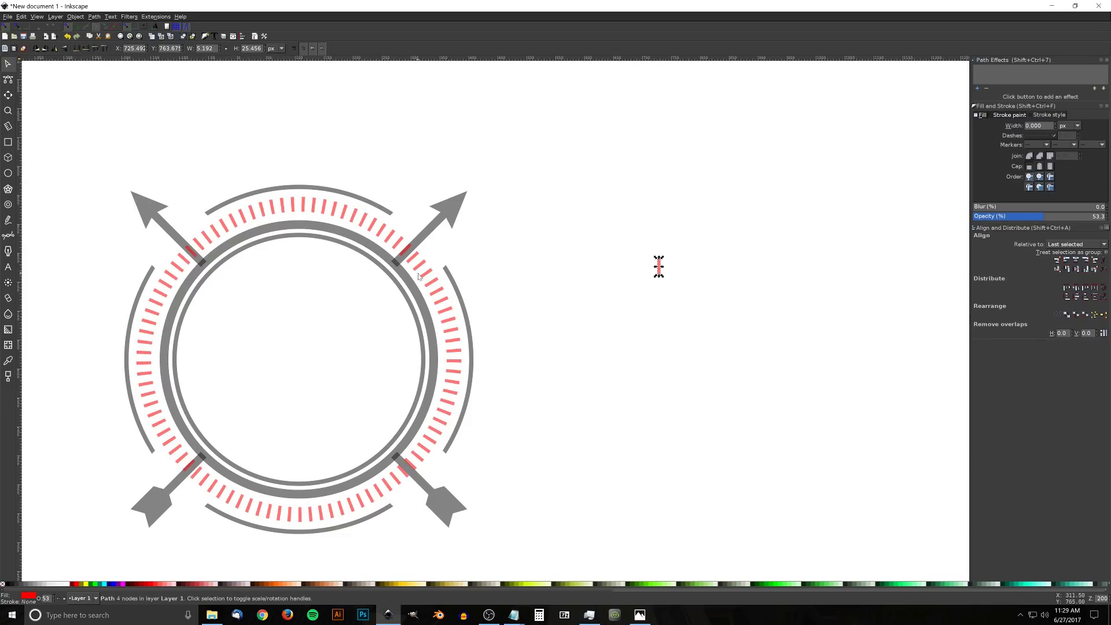
Reduce the pattern width of the tick-mark ring to 0.520 to shorten the ticks.
{"action": "left_click", "coordinate": [432, 283]}
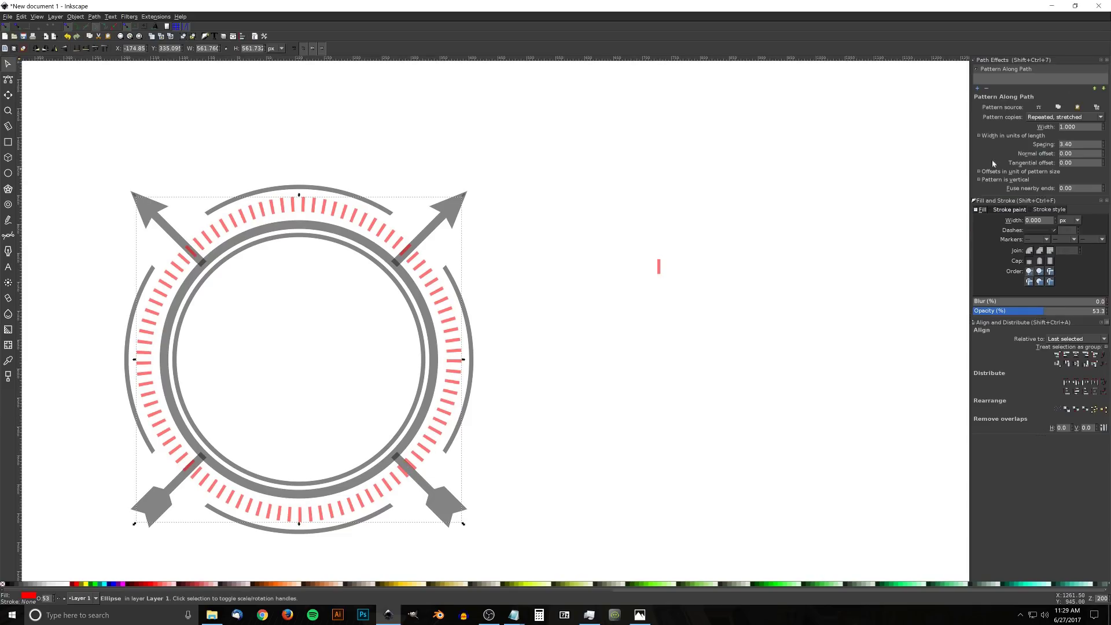
{"action": "left_click", "coordinate": [1104, 129]}
{"action": "left_click", "coordinate": [1103, 128]}
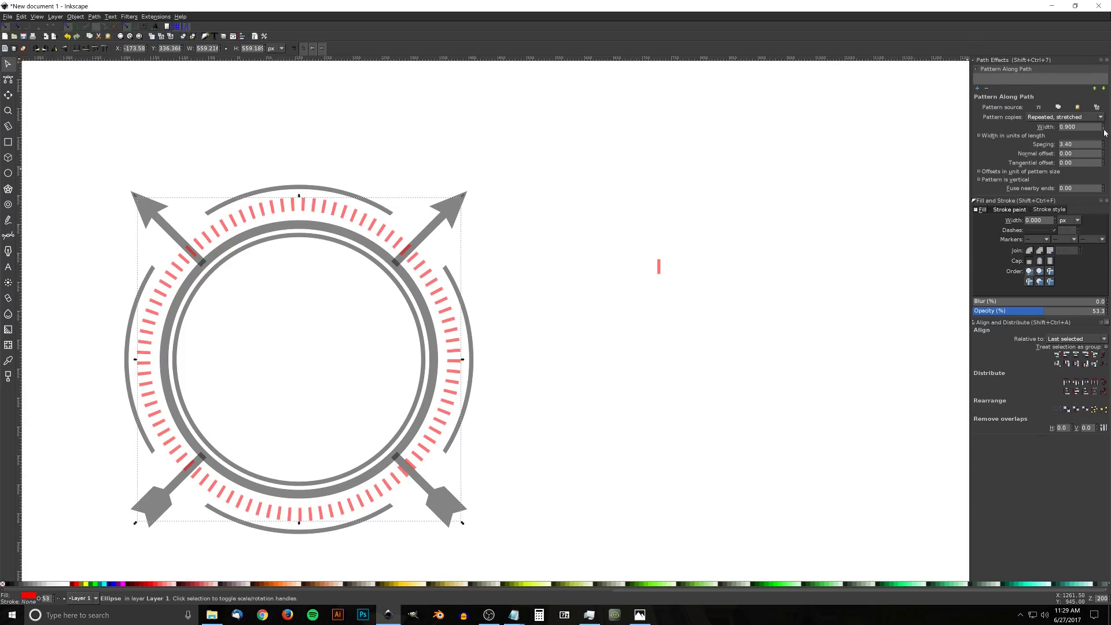
{"action": "left_click", "coordinate": [1104, 129]}
{"action": "left_click", "coordinate": [1104, 128]}
{"action": "left_click", "coordinate": [1104, 128]}
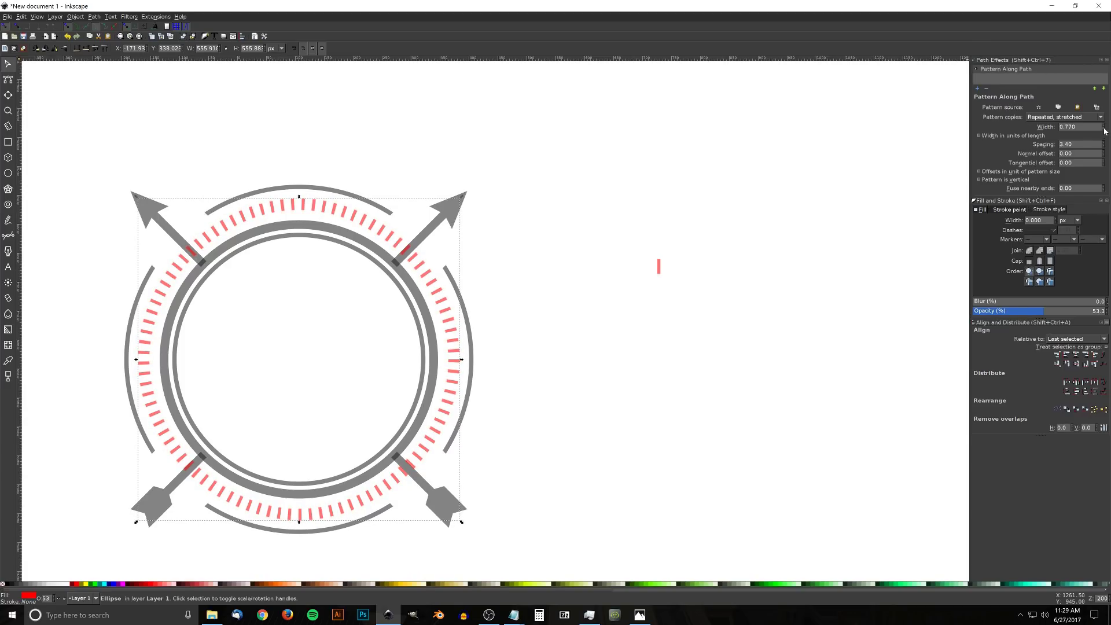
{"action": "left_click", "coordinate": [1104, 129]}
{"action": "left_click", "coordinate": [1104, 128]}
{"action": "left_click", "coordinate": [1104, 128]}
{"action": "left_click", "coordinate": [1104, 128]}
{"action": "left_click", "coordinate": [1104, 129]}
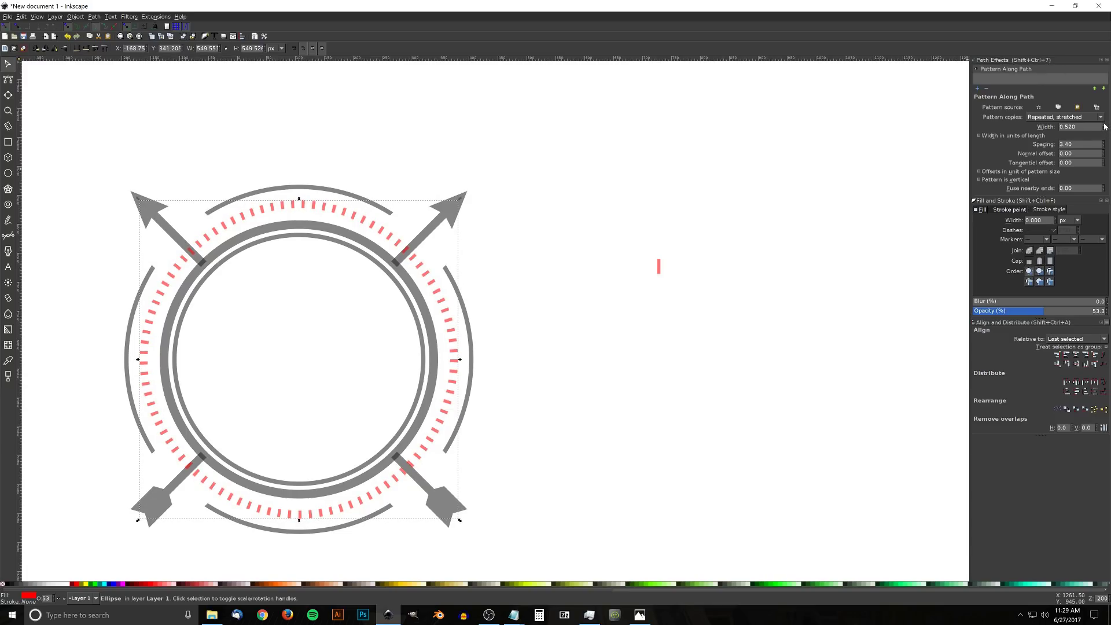
Set the tick-mark ring's pattern width to 0 and its spacing to 2.80.
{"action": "left_click", "coordinate": [1104, 125]}
{"action": "left_click", "coordinate": [1104, 125]}
{"action": "left_click_drag", "start_coordinate": [1079, 127], "coordinate": [1045, 129]}
{"action": "type", "text": "0"}
{"action": "key", "text": "Return"}
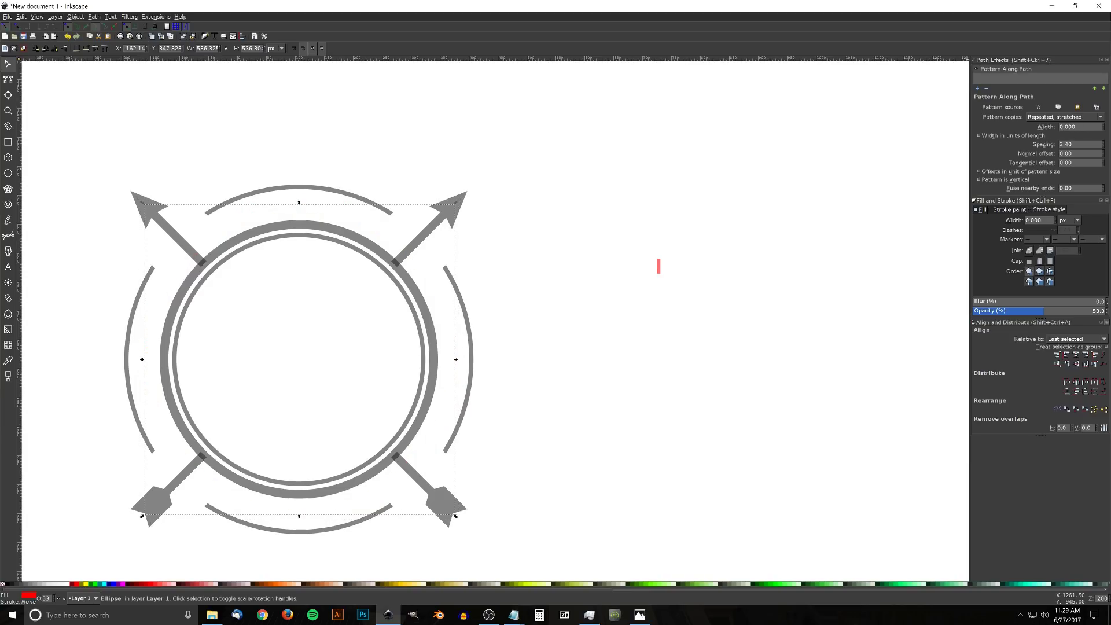
{"action": "left_click", "coordinate": [1104, 146]}
{"action": "left_click", "coordinate": [1104, 147]}
{"action": "scroll", "coordinate": [497, 325], "scroll_direction": "up", "scroll_amount": 1}
{"action": "scroll", "coordinate": [496, 340], "scroll_direction": "down", "scroll_amount": 1}
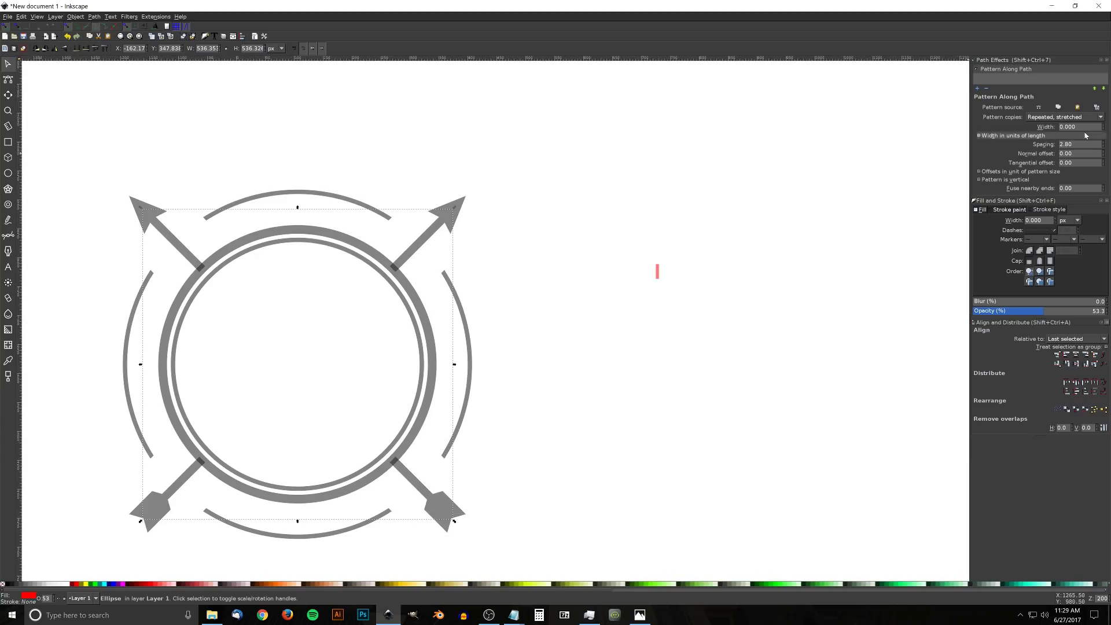
Set the tick-mark ring's pattern width to 1.
{"action": "left_click", "coordinate": [1105, 125]}
{"action": "left_click", "coordinate": [1104, 125]}
{"action": "left_click", "coordinate": [1104, 125]}
{"action": "left_click_drag", "start_coordinate": [1078, 127], "coordinate": [1057, 130]}
{"action": "type", "text": "1"}
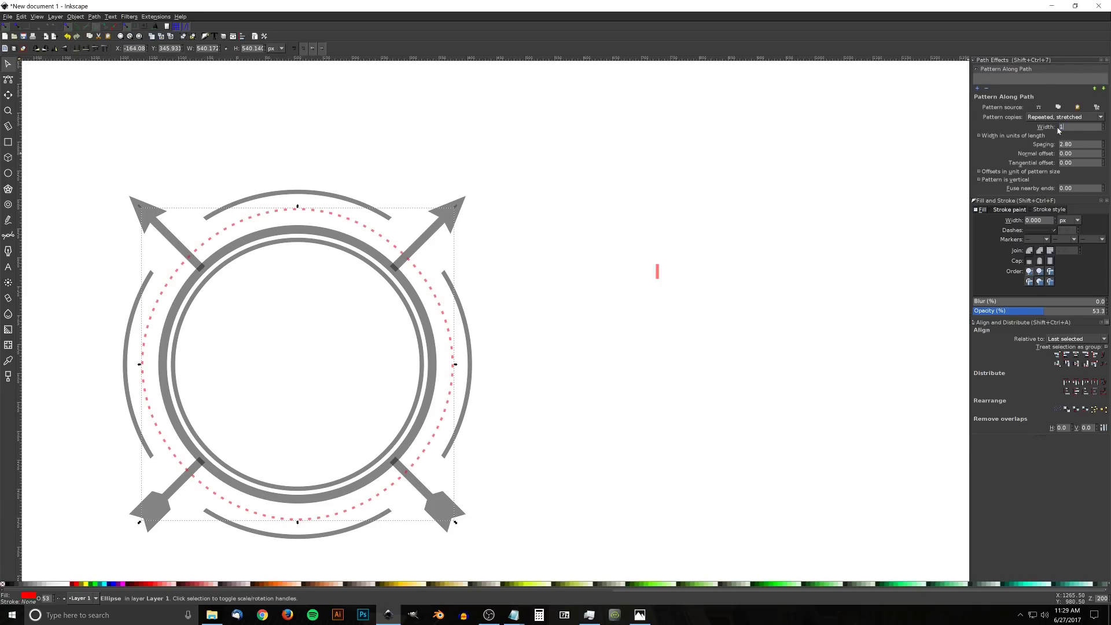
{"action": "key", "text": "Return"}
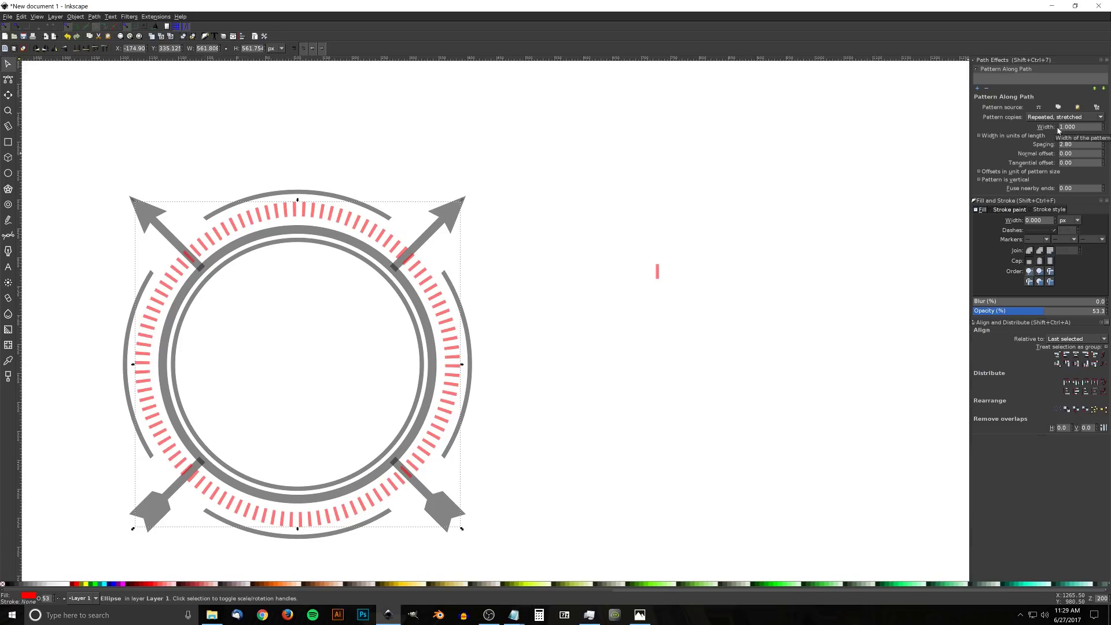
Lower the tick-mark ring's pattern spacing to 1.30 to pack the ticks closer together.
{"action": "left_click", "coordinate": [1104, 144]}
{"action": "left_click", "coordinate": [1104, 146]}
{"action": "left_click", "coordinate": [1103, 146]}
{"action": "left_click", "coordinate": [1104, 147]}
{"action": "left_click", "coordinate": [1104, 146]}
{"action": "left_click", "coordinate": [1104, 146]}
{"action": "left_click", "coordinate": [1104, 146]}
{"action": "left_click", "coordinate": [1104, 147]}
{"action": "left_click", "coordinate": [1104, 147]}
{"action": "left_click", "coordinate": [1104, 147]}
{"action": "left_click", "coordinate": [1104, 147]}
{"action": "left_click_drag", "start_coordinate": [560, 308], "coordinate": [749, 260]}
{"action": "left_click_drag", "start_coordinate": [652, 316], "coordinate": [653, 318]}
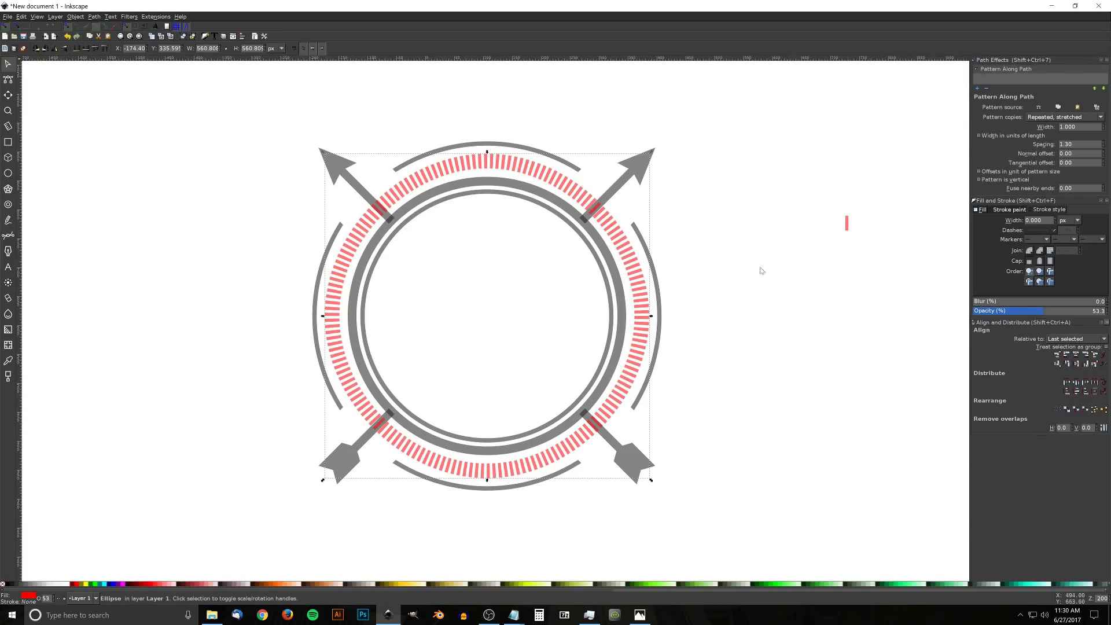
Set the tick-mark ring's pattern spacing to 3.00.
{"action": "left_click", "coordinate": [1104, 143]}
{"action": "left_click", "coordinate": [1104, 143]}
{"action": "left_click", "coordinate": [1104, 143]}
{"action": "left_click", "coordinate": [1103, 143]}
{"action": "left_click", "coordinate": [1103, 143]}
{"action": "left_click", "coordinate": [1104, 143]}
{"action": "left_click", "coordinate": [1103, 143]}
{"action": "left_click", "coordinate": [1104, 143]}
{"action": "left_click", "coordinate": [1104, 143]}
{"action": "left_click", "coordinate": [1103, 143]}
{"action": "left_click", "coordinate": [1103, 143]}
{"action": "left_click", "coordinate": [1104, 143]}
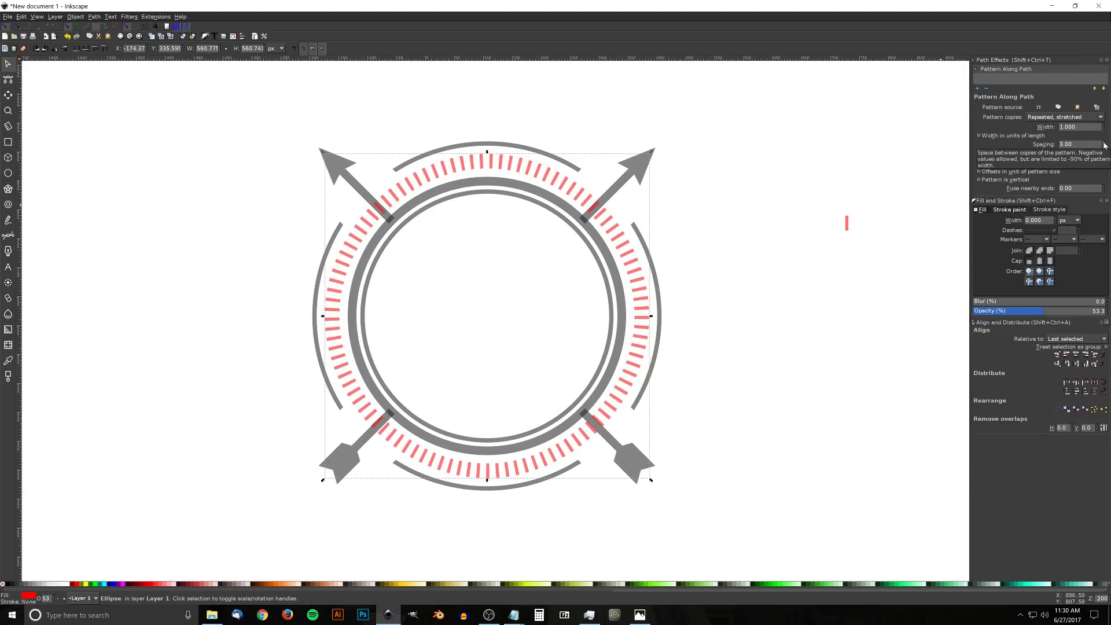
{"action": "left_click_drag", "start_coordinate": [840, 282], "coordinate": [801, 296]}
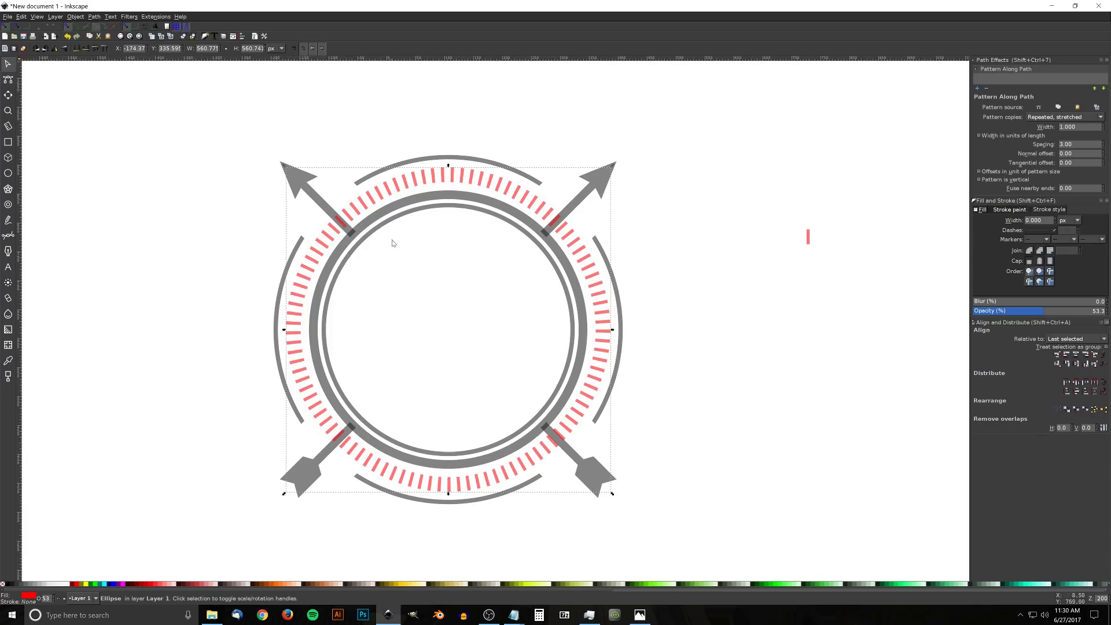
Convert the tick-mark ring from a live effect to a plain path and close the Path Effects settings.
{"action": "left_click", "coordinate": [93, 16]}
{"action": "left_click", "coordinate": [114, 26]}
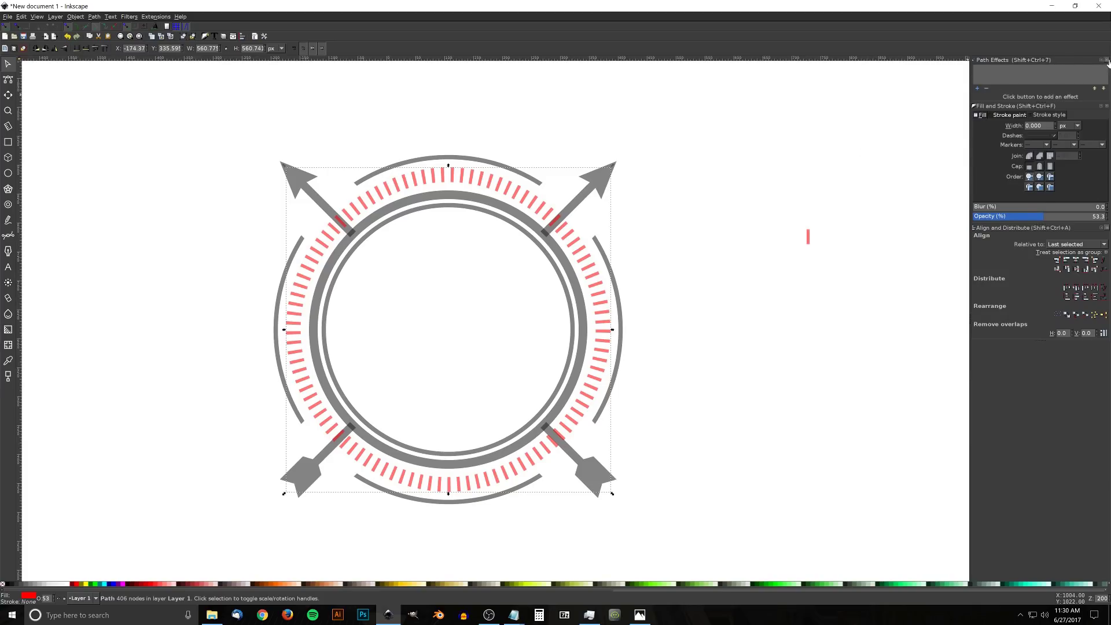
{"action": "left_click", "coordinate": [1107, 60]}
{"action": "left_click_drag", "start_coordinate": [641, 333], "coordinate": [669, 303]}
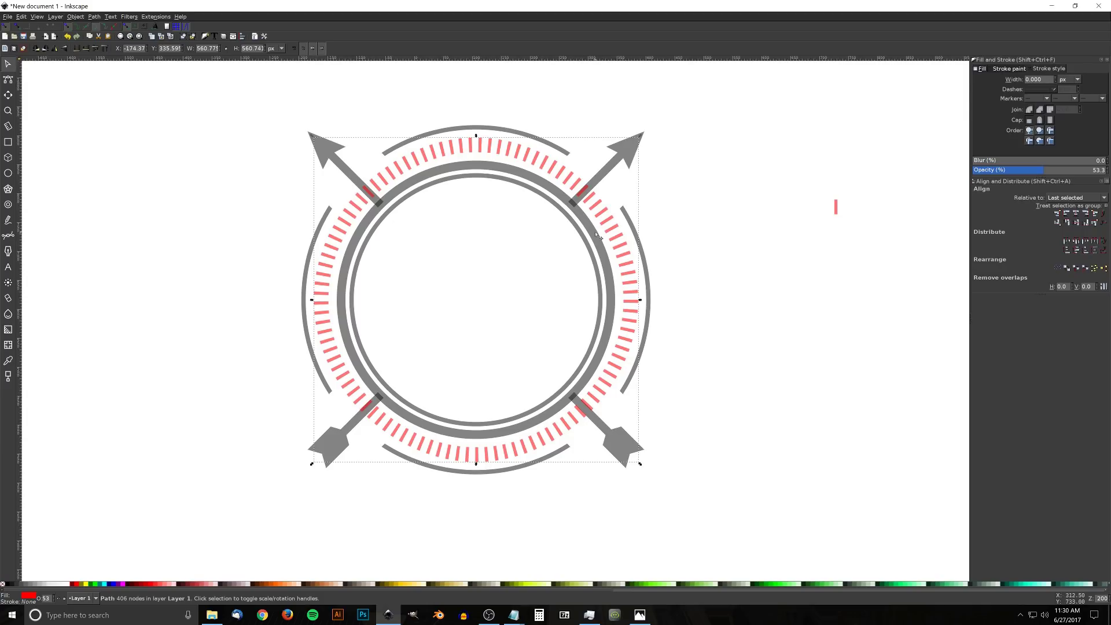
Check the reference image in Photos, and back in Inkscape draw a green square about 413 px wide on the badge's left.
{"action": "left_click", "coordinate": [640, 614]}
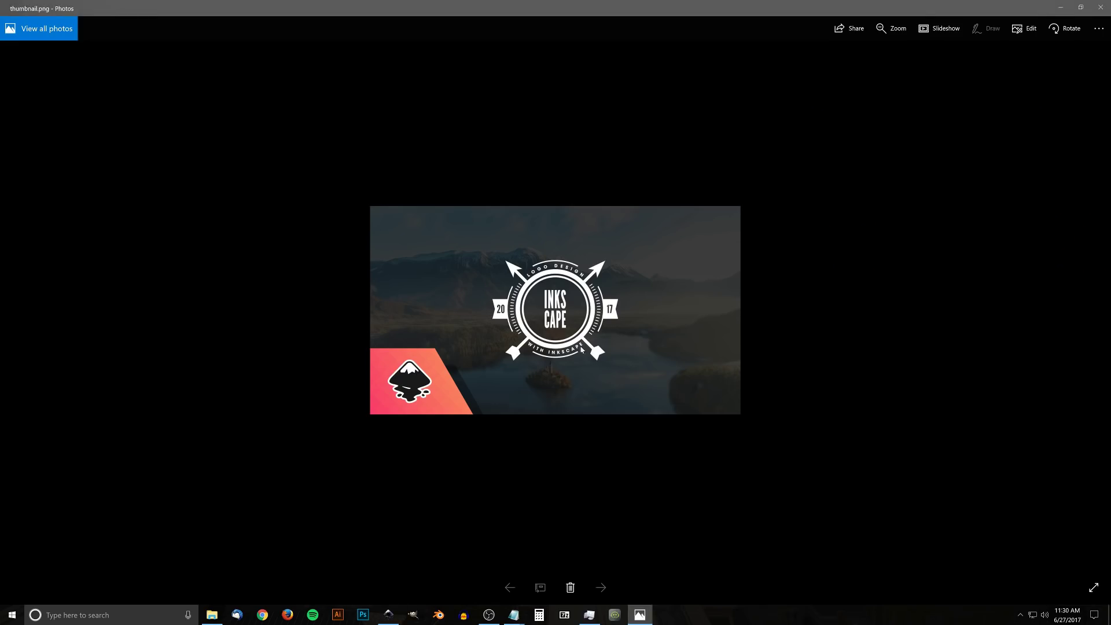
{"action": "left_click", "coordinate": [389, 614]}
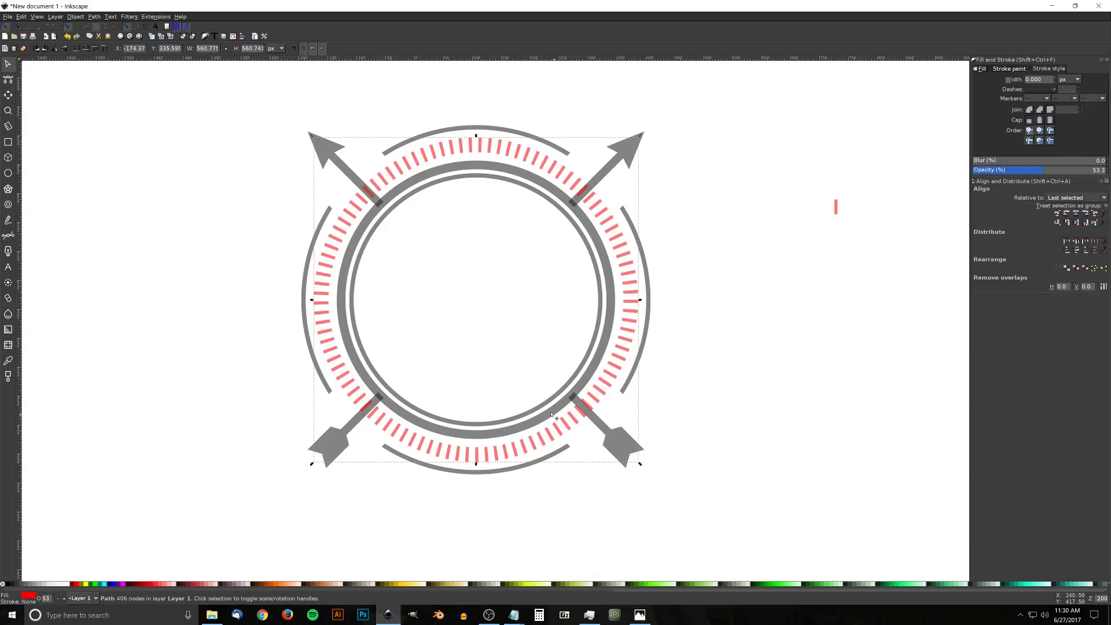
{"action": "left_click_drag", "start_coordinate": [697, 327], "coordinate": [697, 333]}
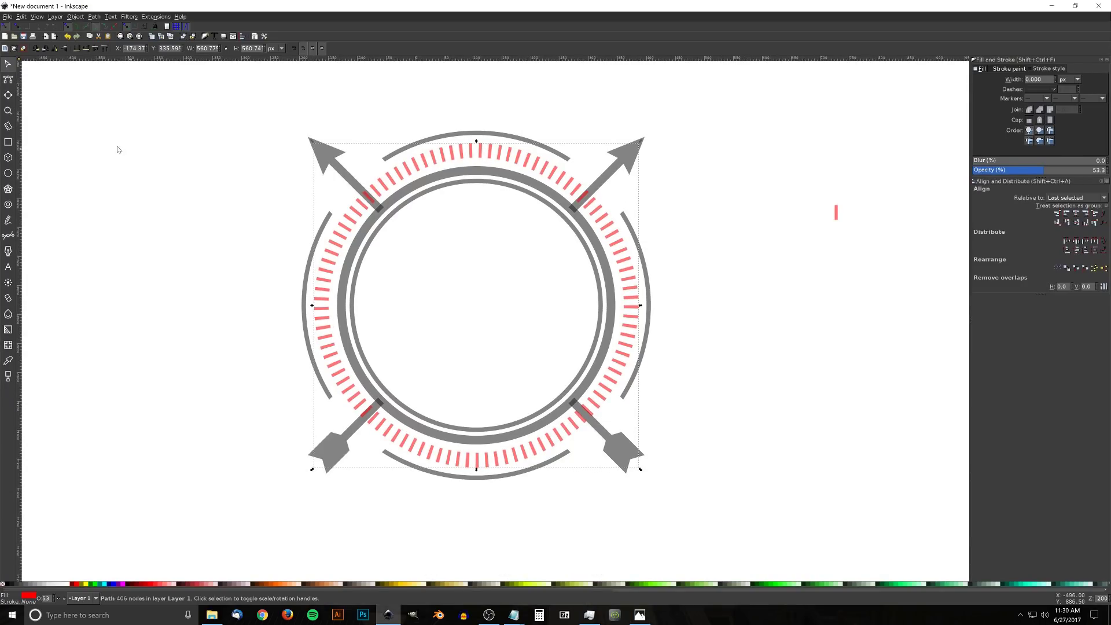
{"action": "left_click", "coordinate": [8, 143]}
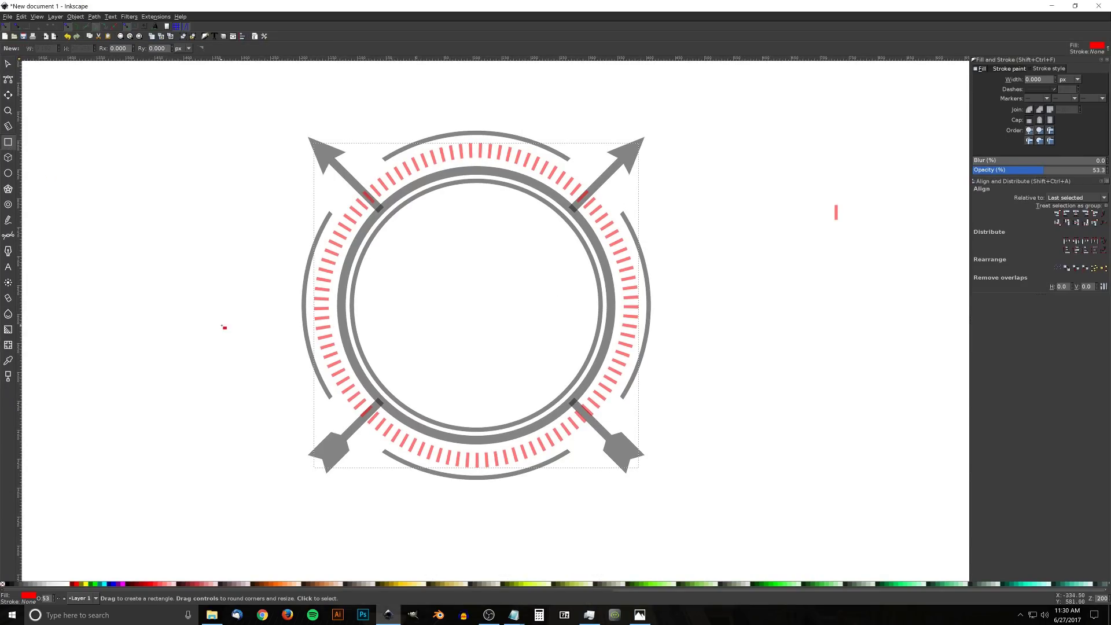
{"action": "left_click_drag", "start_coordinate": [167, 280], "coordinate": [287, 427]}
{"action": "left_click_drag", "start_coordinate": [307, 416], "coordinate": [418, 422]}
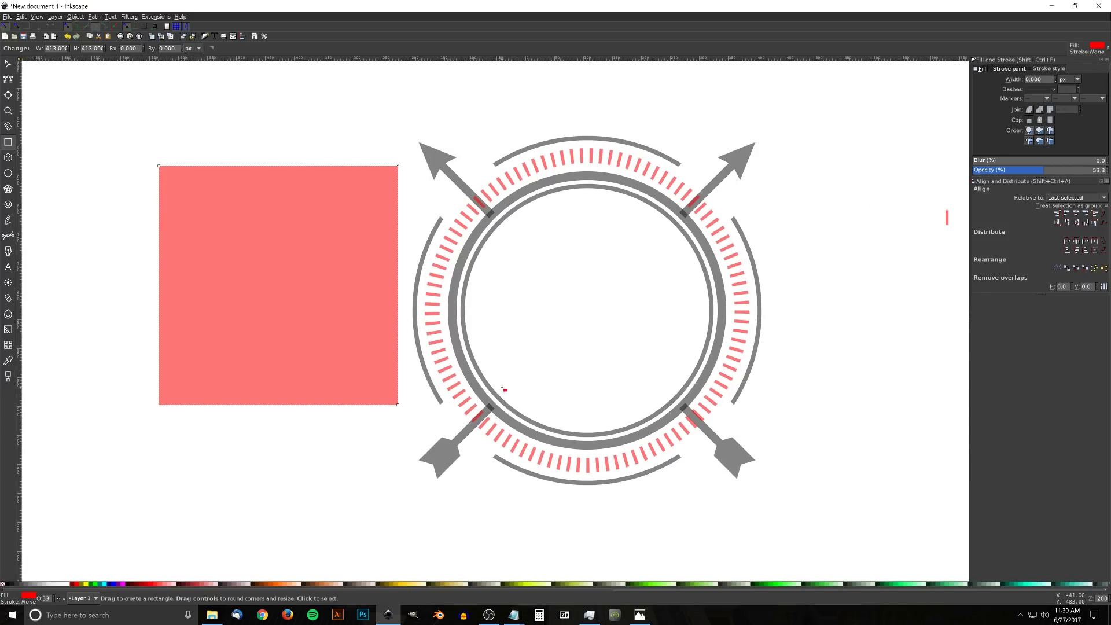
{"action": "left_click", "coordinate": [95, 584]}
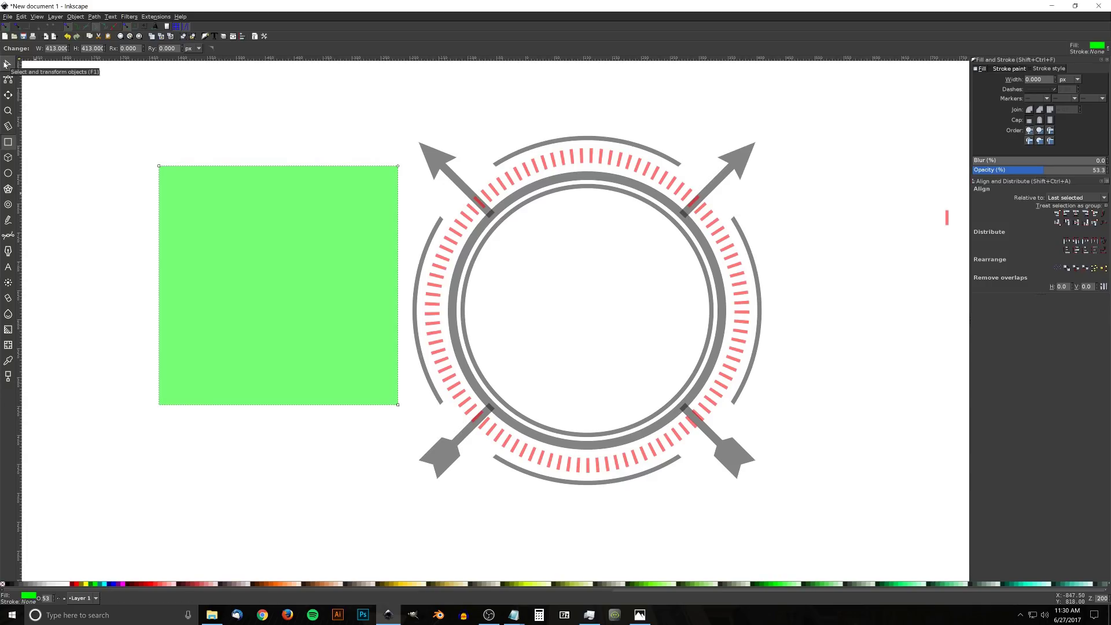
Rotate the green square 45° into a diamond and move it so its corner overlaps the badge's left side.
{"action": "left_click", "coordinate": [7, 64]}
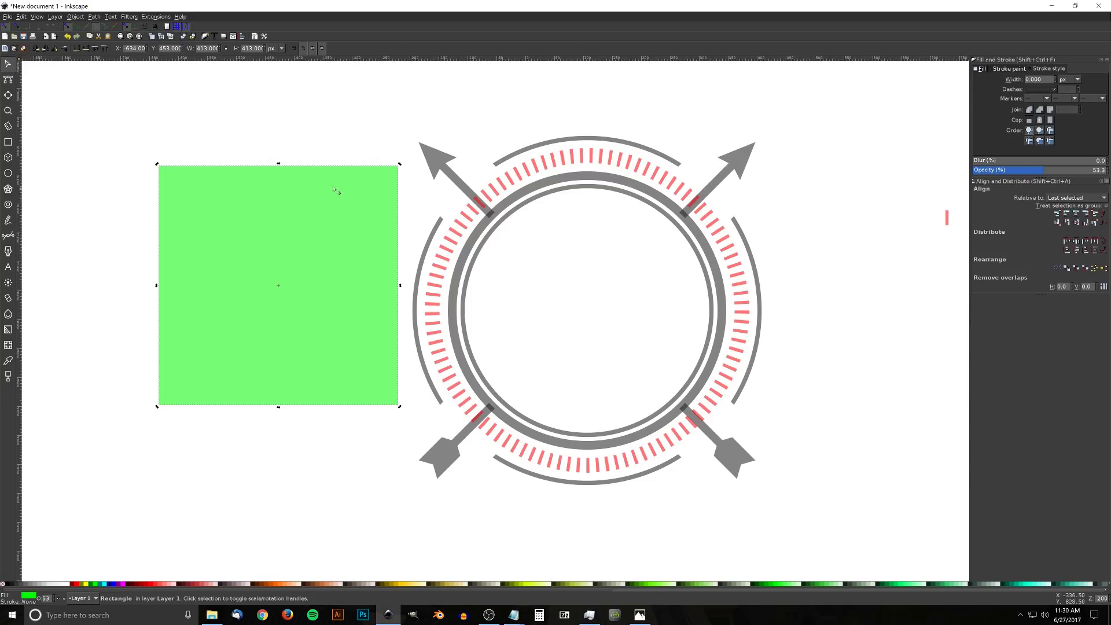
{"action": "left_click", "coordinate": [399, 166]}
{"action": "left_click_drag", "start_coordinate": [399, 166], "coordinate": [438, 295]}
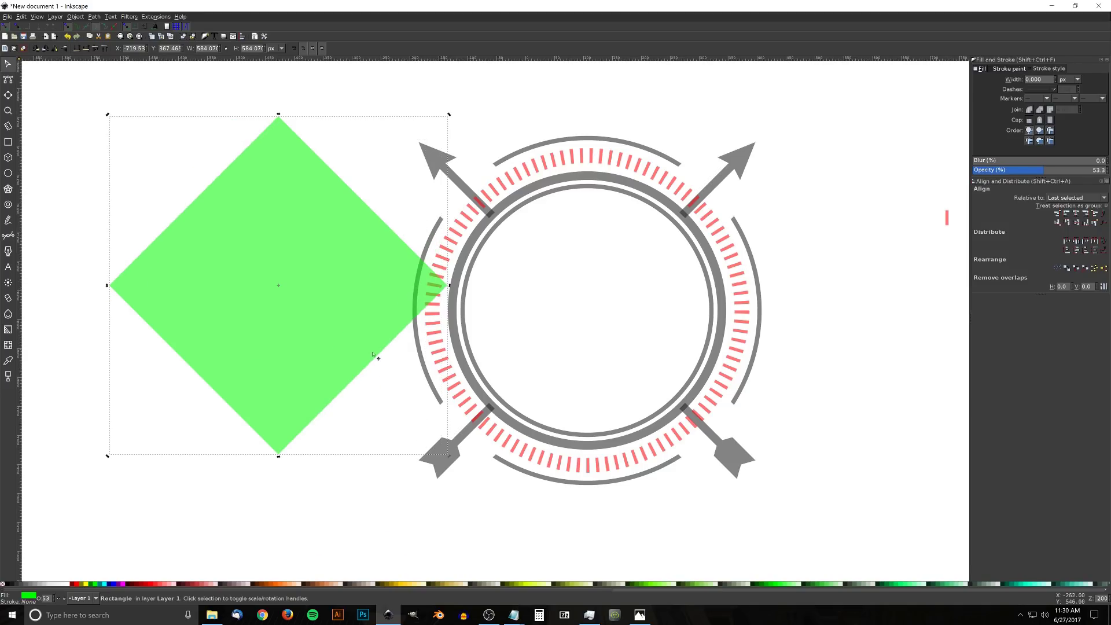
{"action": "left_click_drag", "start_coordinate": [321, 270], "coordinate": [415, 289]}
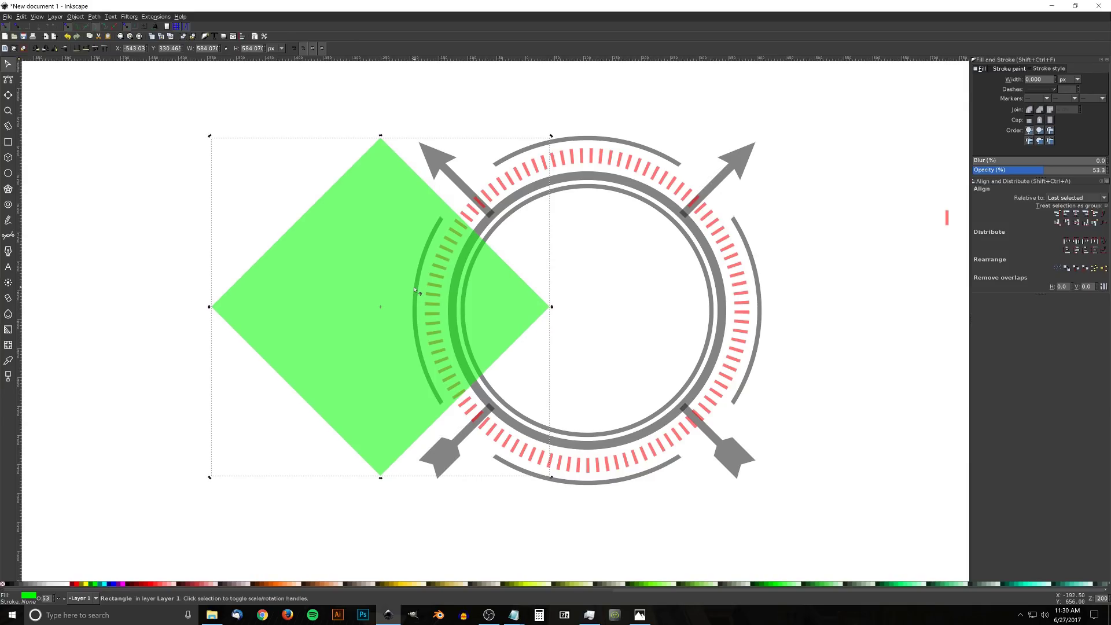
Centre the green diamond vertically on the thick ring and shift it slightly towards the badge's centre.
{"action": "left_click", "coordinate": [596, 174], "text": "shift"}
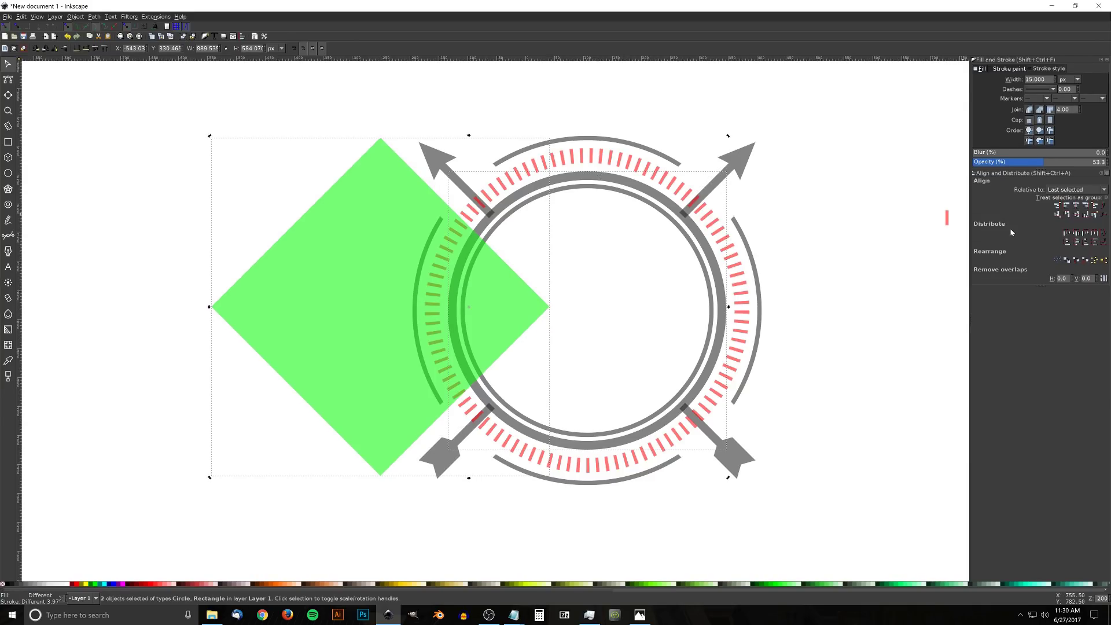
{"action": "left_click", "coordinate": [1077, 215]}
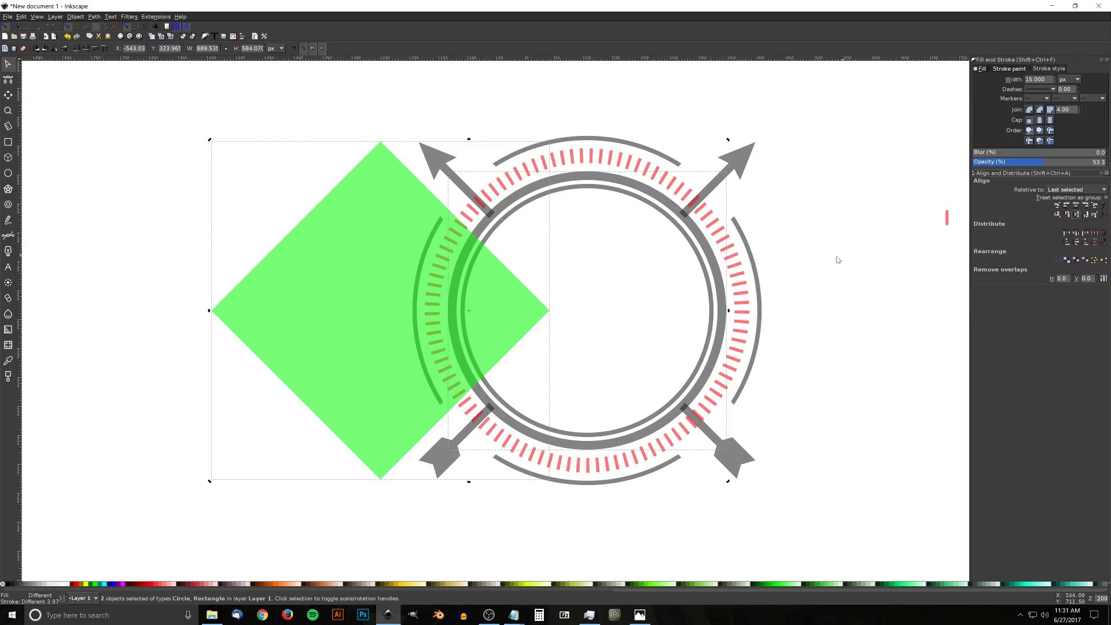
{"action": "left_click", "coordinate": [613, 272]}
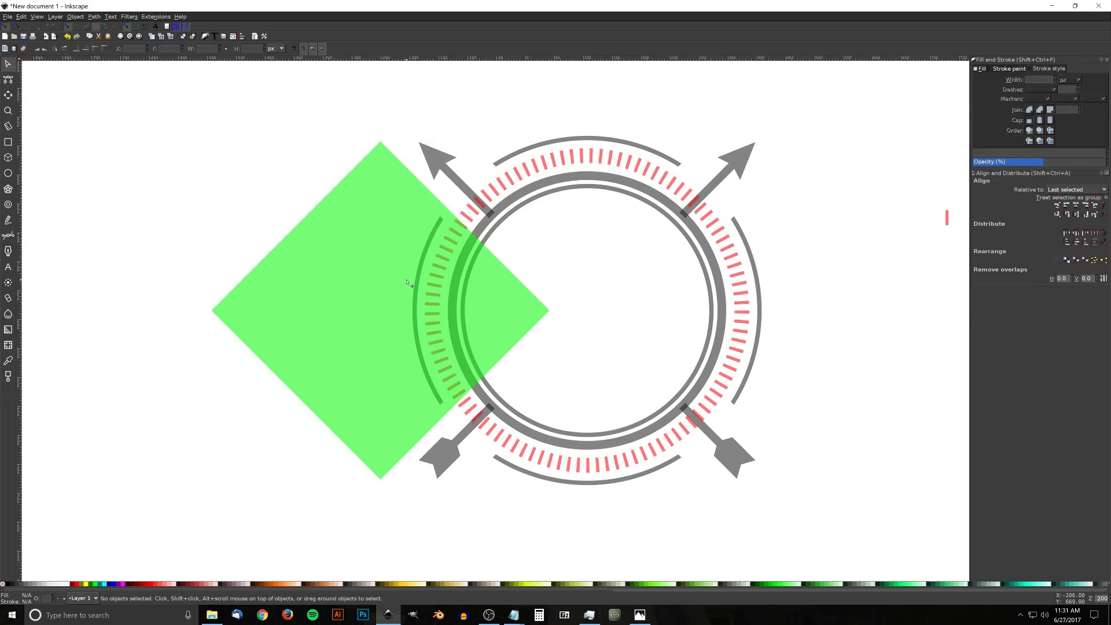
{"action": "left_click_drag", "start_coordinate": [409, 284], "coordinate": [411, 283]}
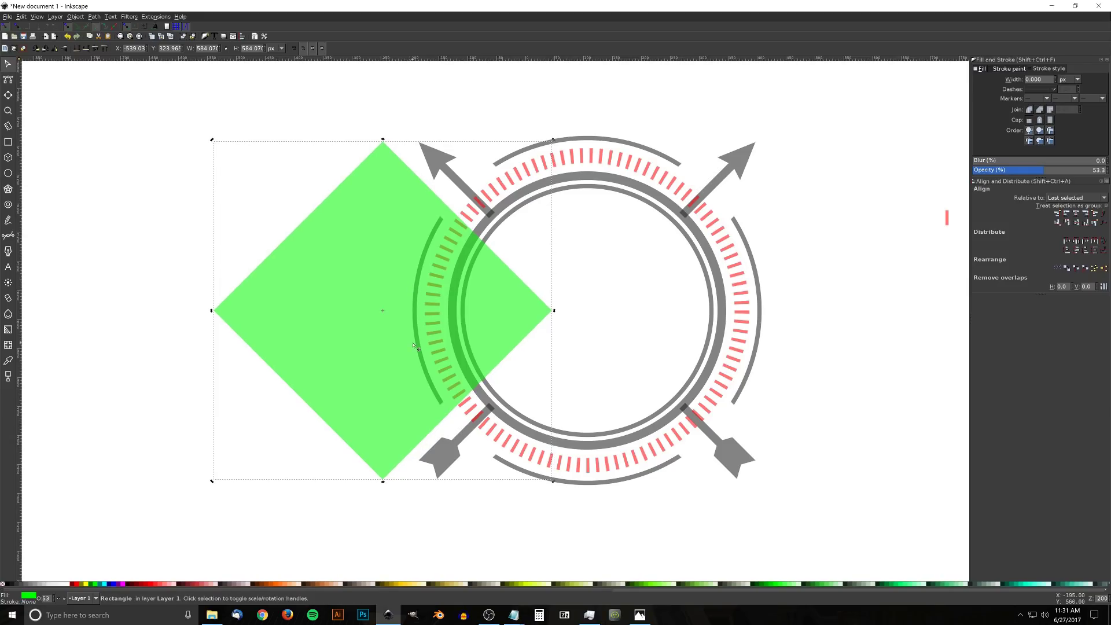
Duplicate the diamond, move the copy horizontally over the badge's right side, and unite both diamonds into one path.
{"action": "key", "text": "ctrl+d"}
{"action": "left_click_drag", "start_coordinate": [303, 314], "coordinate": [705, 316]}
{"action": "left_click", "coordinate": [363, 248], "text": "shift"}
{"action": "left_click", "coordinate": [93, 17]}
{"action": "left_click", "coordinate": [114, 65]}
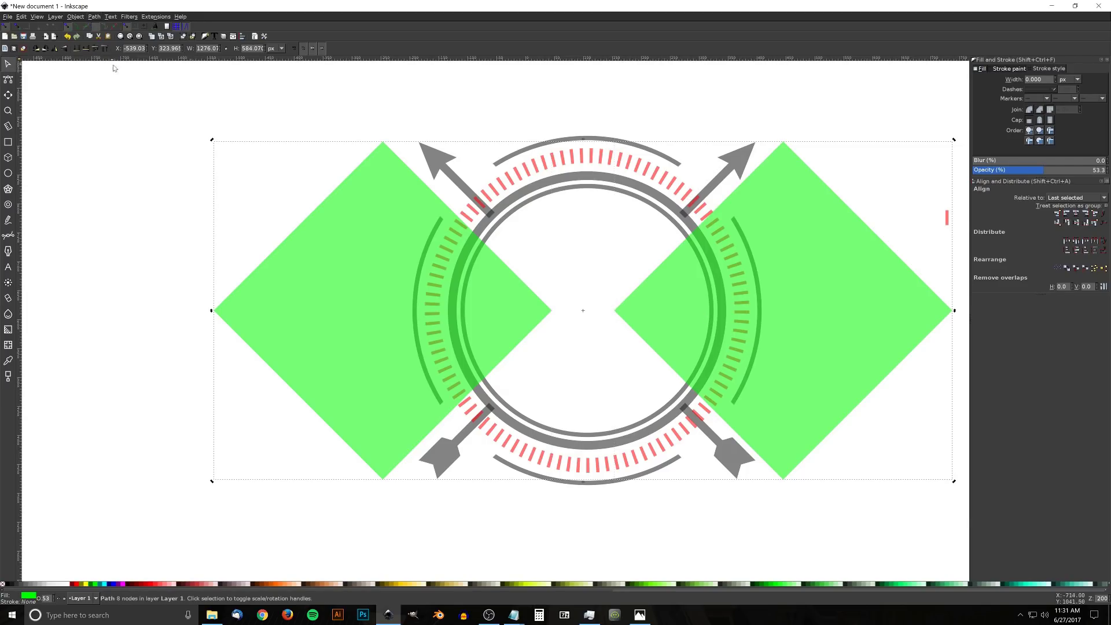
Centre the green diamonds horizontally on the red tick ring and scale them down about their centre to about 1115 px total width.
{"action": "left_click", "coordinate": [593, 158], "text": "shift"}
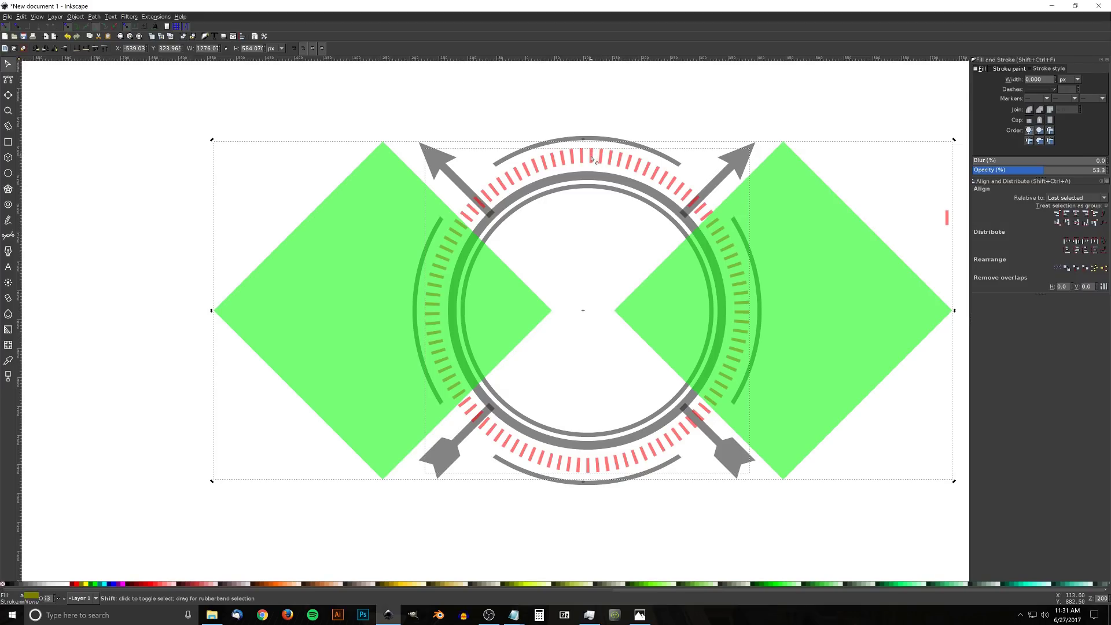
{"action": "left_click", "coordinate": [1075, 213]}
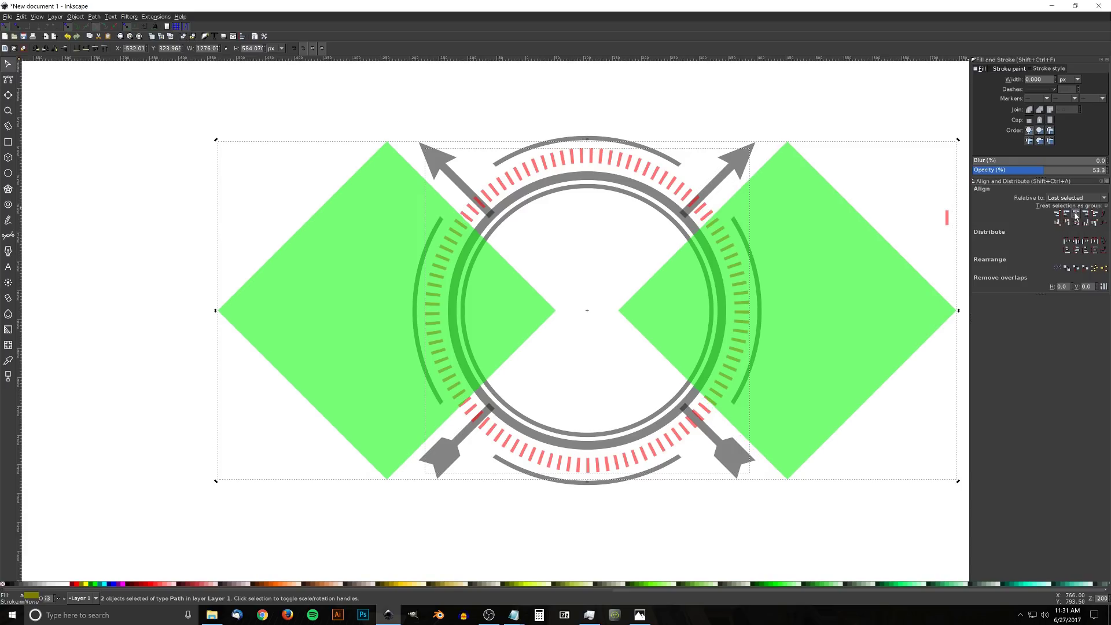
{"action": "left_click", "coordinate": [666, 227]}
{"action": "left_click", "coordinate": [797, 296]}
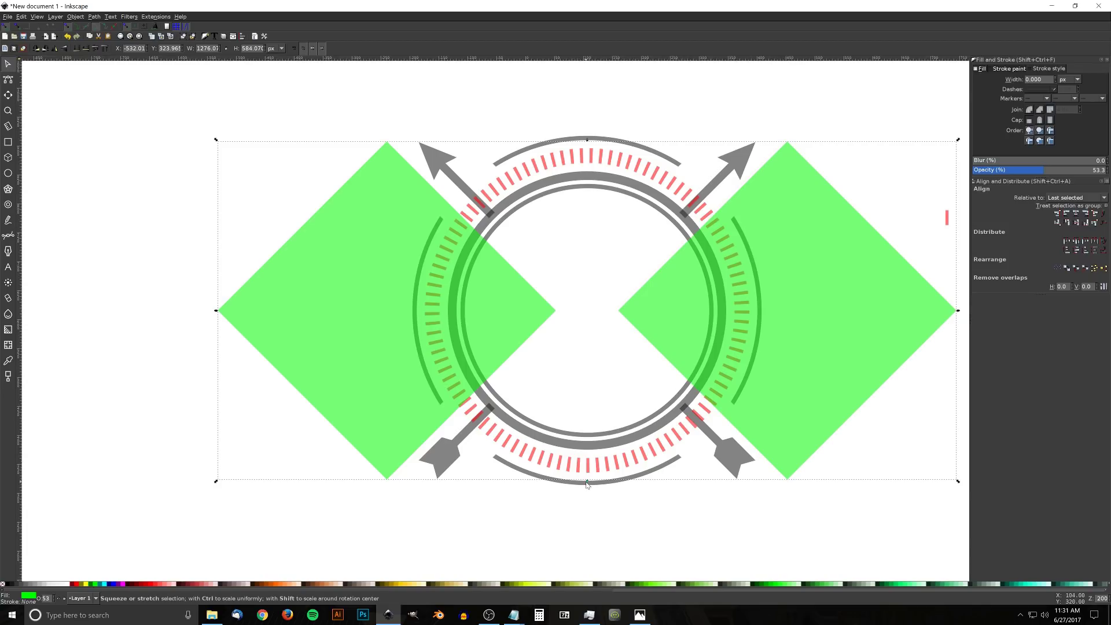
{"action": "left_click_drag", "start_coordinate": [825, 419], "coordinate": [763, 406]}
{"action": "left_click_drag", "start_coordinate": [895, 468], "coordinate": [849, 464]}
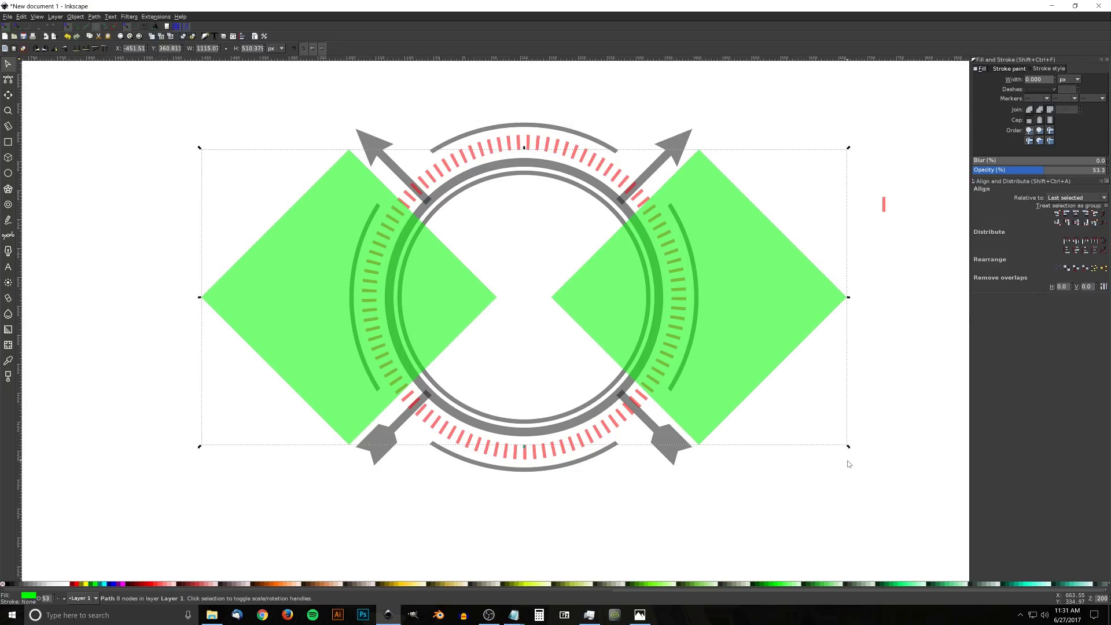
Intersect the red tick ring with the green diamonds and fill the resulting side ticks black.
{"action": "left_click", "coordinate": [461, 438], "text": "shift"}
{"action": "left_click", "coordinate": [95, 17]}
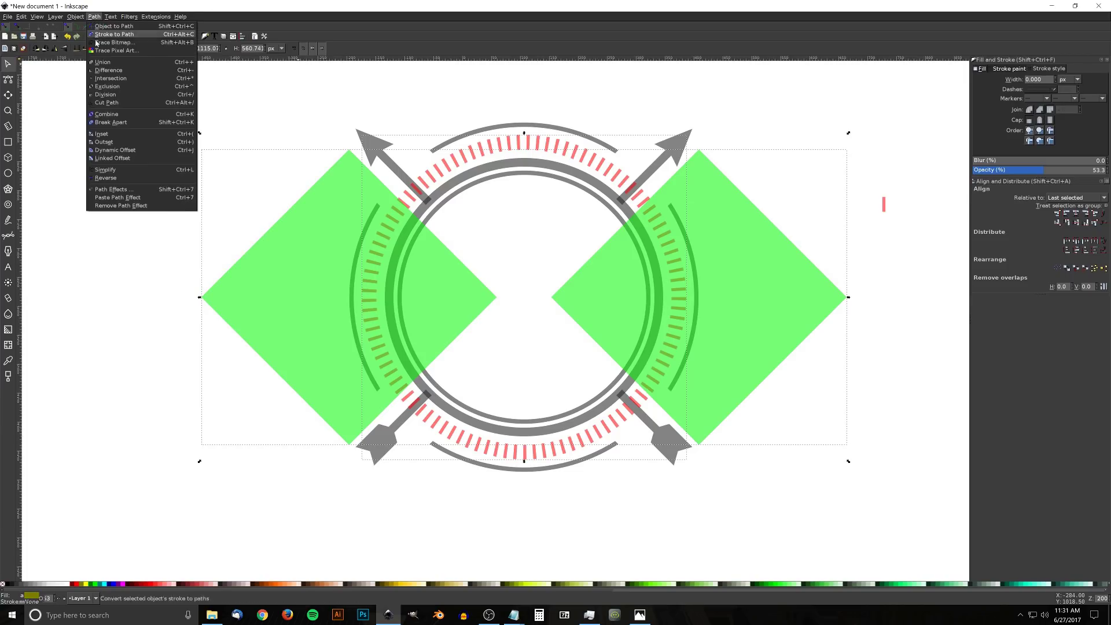
{"action": "left_click", "coordinate": [104, 80]}
{"action": "scroll", "coordinate": [553, 232], "scroll_direction": "up", "scroll_amount": 1}
{"action": "left_click", "coordinate": [7, 585]}
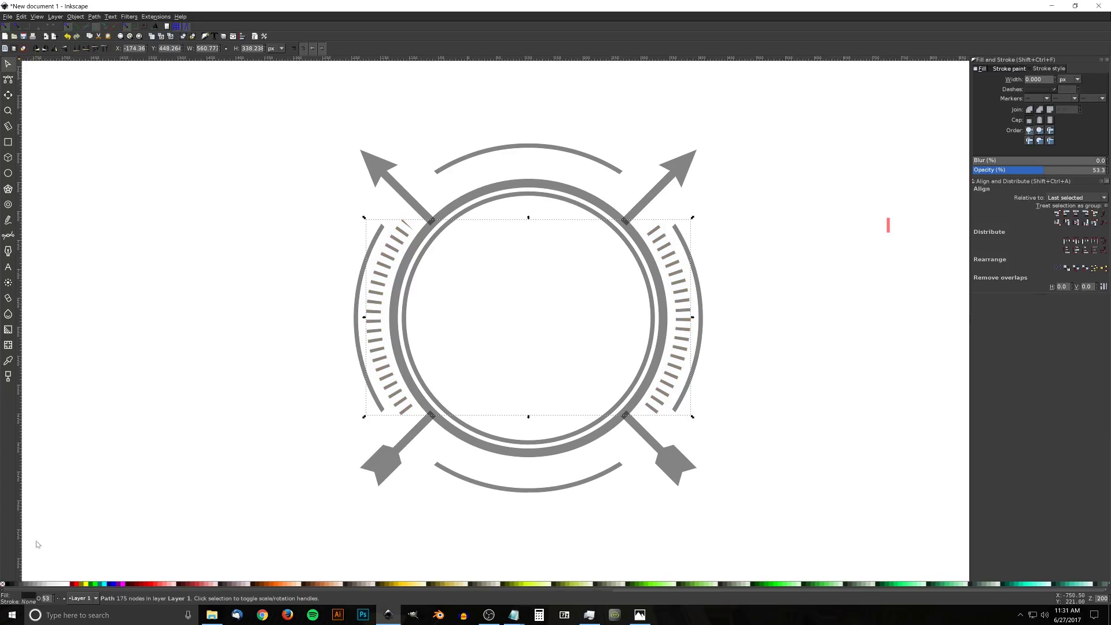
{"action": "key", "text": "Escape"}
Delete the nodes of the leftover sliver at the upper end of the left tick marks.
{"action": "left_click_drag", "start_coordinate": [292, 328], "coordinate": [272, 401]}
{"action": "left_click_drag", "start_coordinate": [402, 399], "coordinate": [463, 412]}
{"action": "key", "text": "1"}
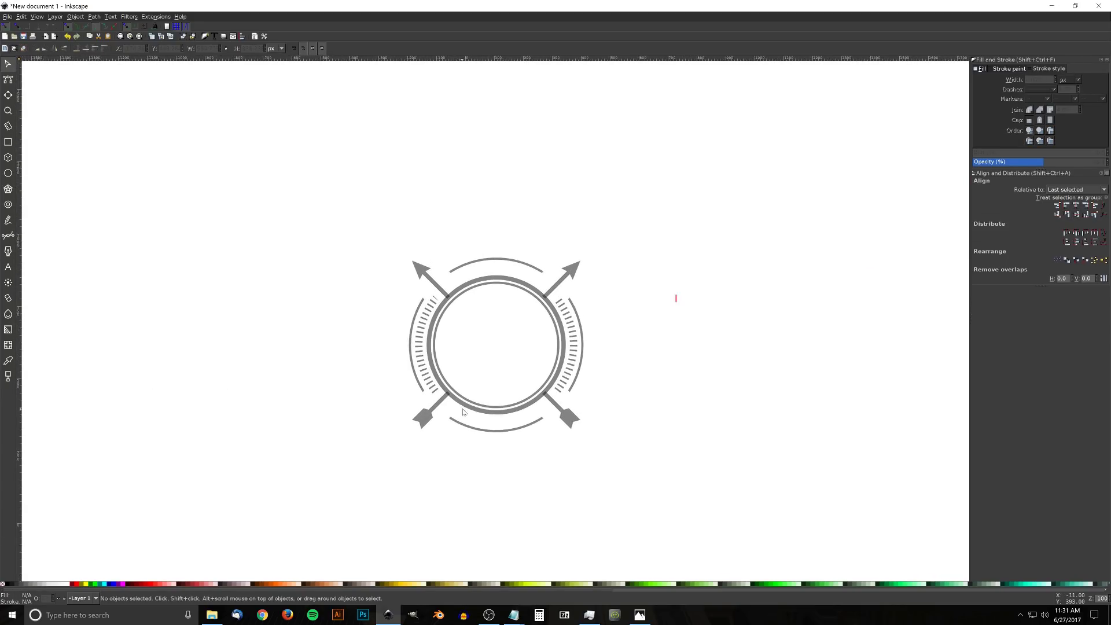
{"action": "scroll", "coordinate": [446, 309], "scroll_direction": "up", "scroll_amount": 4}
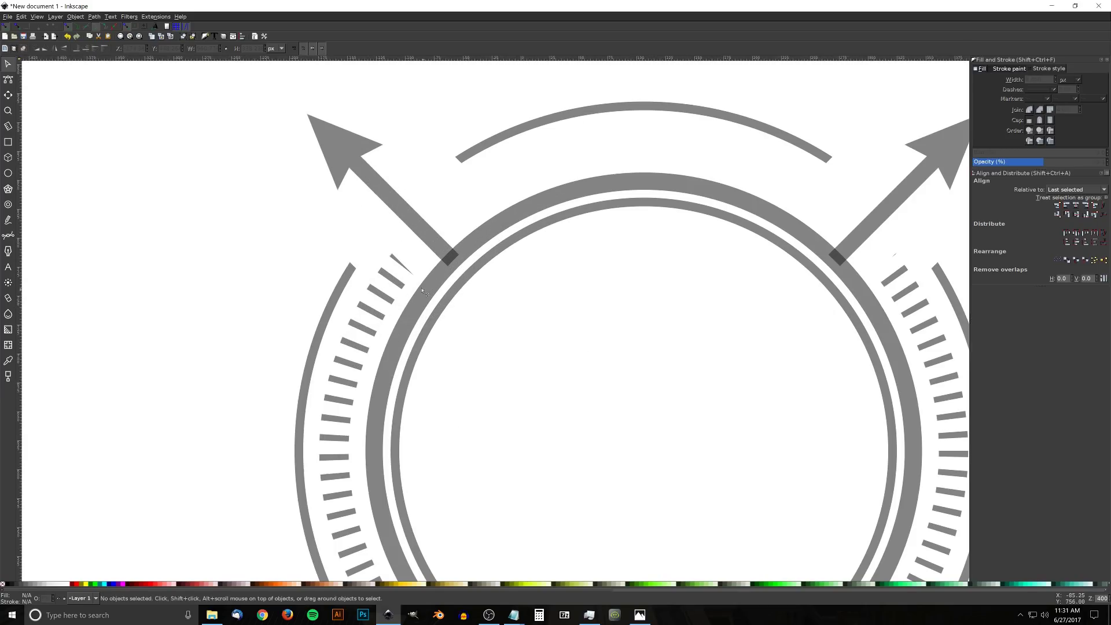
{"action": "left_click_drag", "start_coordinate": [407, 280], "coordinate": [322, 230]}
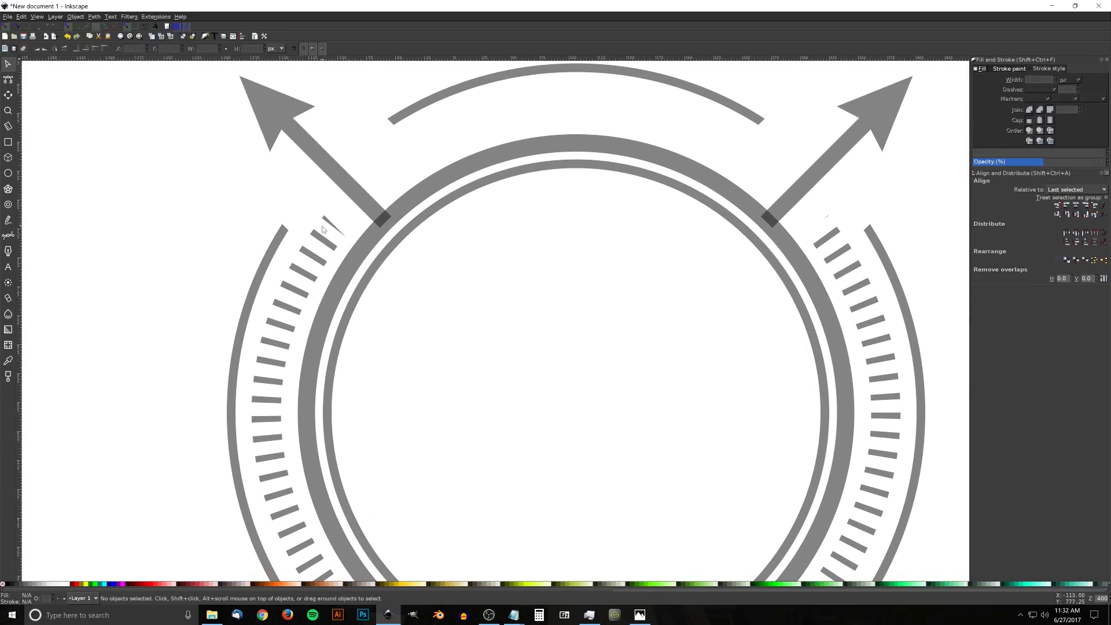
{"action": "left_click", "coordinate": [9, 81]}
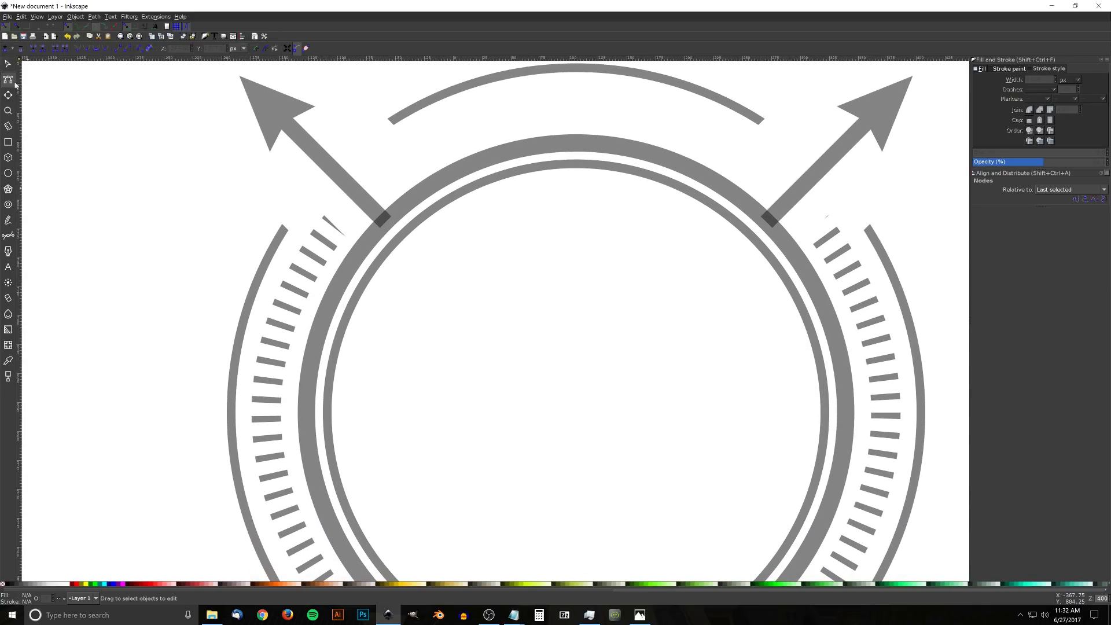
{"action": "left_click", "coordinate": [320, 214]}
{"action": "left_click_drag", "start_coordinate": [327, 220], "coordinate": [323, 255]}
{"action": "scroll", "coordinate": [324, 255], "scroll_direction": "up", "scroll_amount": 4}
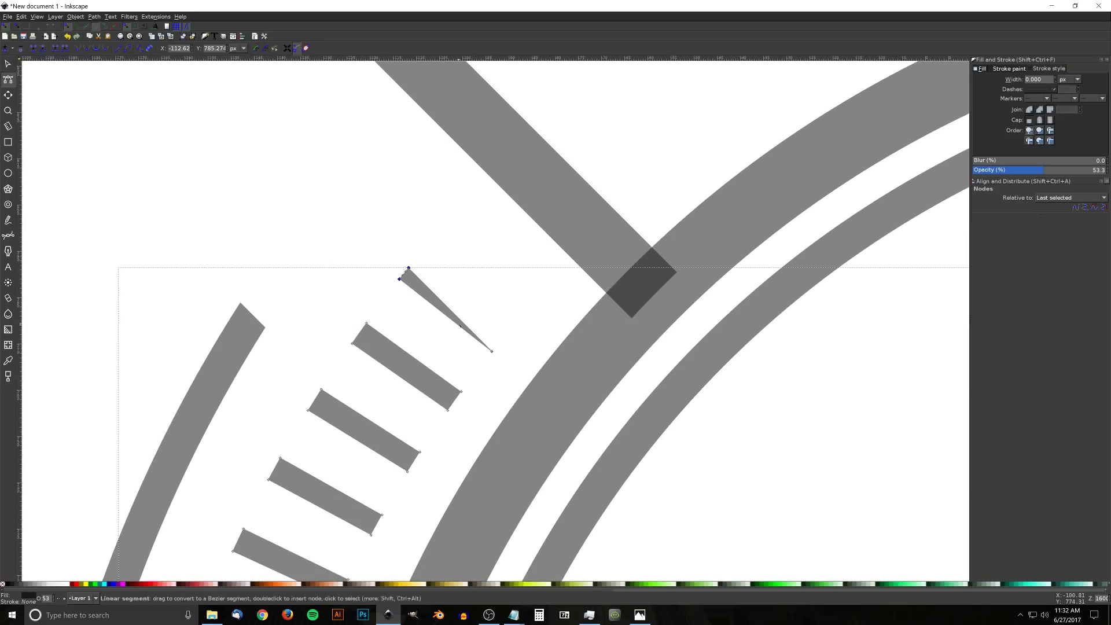
{"action": "left_click_drag", "start_coordinate": [474, 312], "coordinate": [502, 364]}
{"action": "left_click_drag", "start_coordinate": [501, 371], "coordinate": [431, 322]}
{"action": "key", "text": "Delete"}
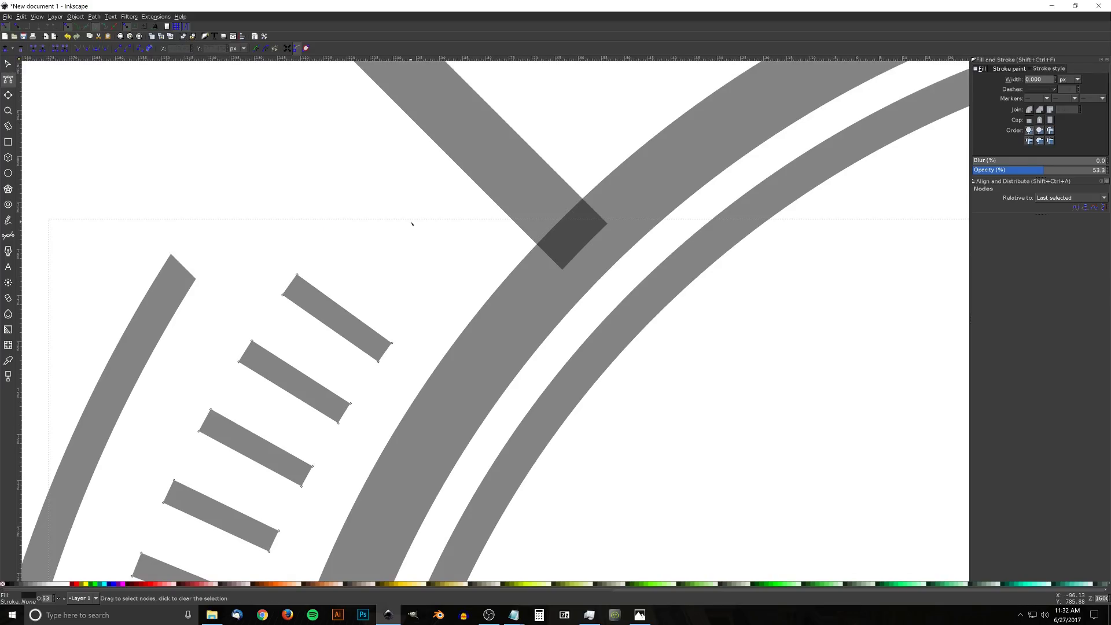
Delete the nodes of the tiny leftover fragment above the right tick marks and deselect the path.
{"action": "scroll", "coordinate": [439, 219], "scroll_direction": "down", "scroll_amount": 3}
{"action": "left_click_drag", "start_coordinate": [642, 273], "coordinate": [252, 294]}
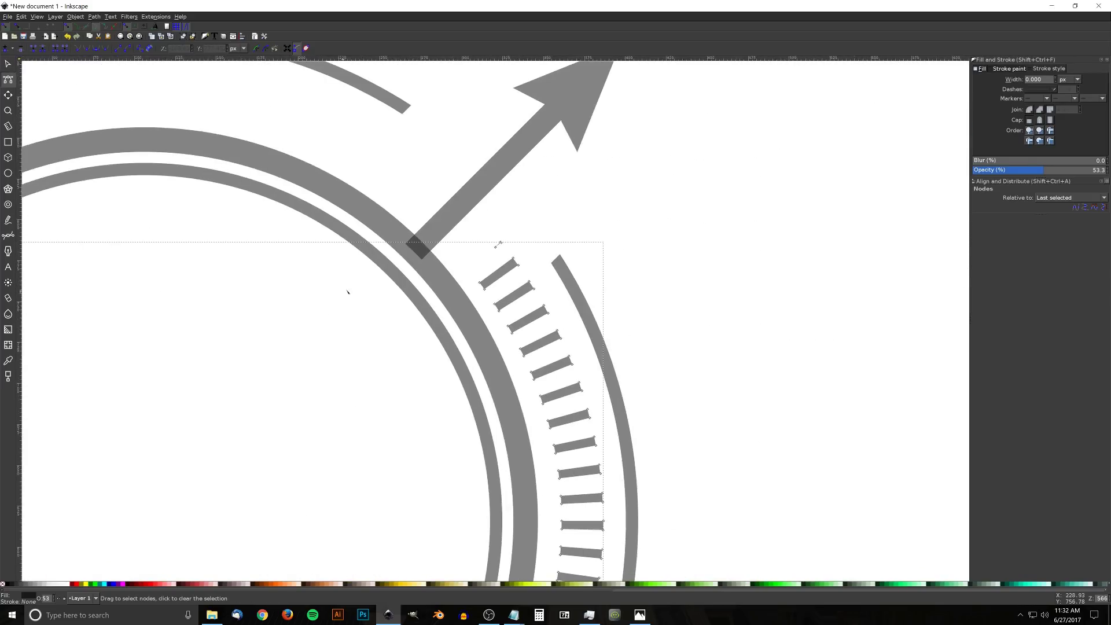
{"action": "scroll", "coordinate": [463, 244], "scroll_direction": "up", "scroll_amount": 3}
{"action": "left_click_drag", "start_coordinate": [482, 235], "coordinate": [423, 231]}
{"action": "left_click_drag", "start_coordinate": [454, 197], "coordinate": [532, 255]}
{"action": "key", "text": "Delete"}
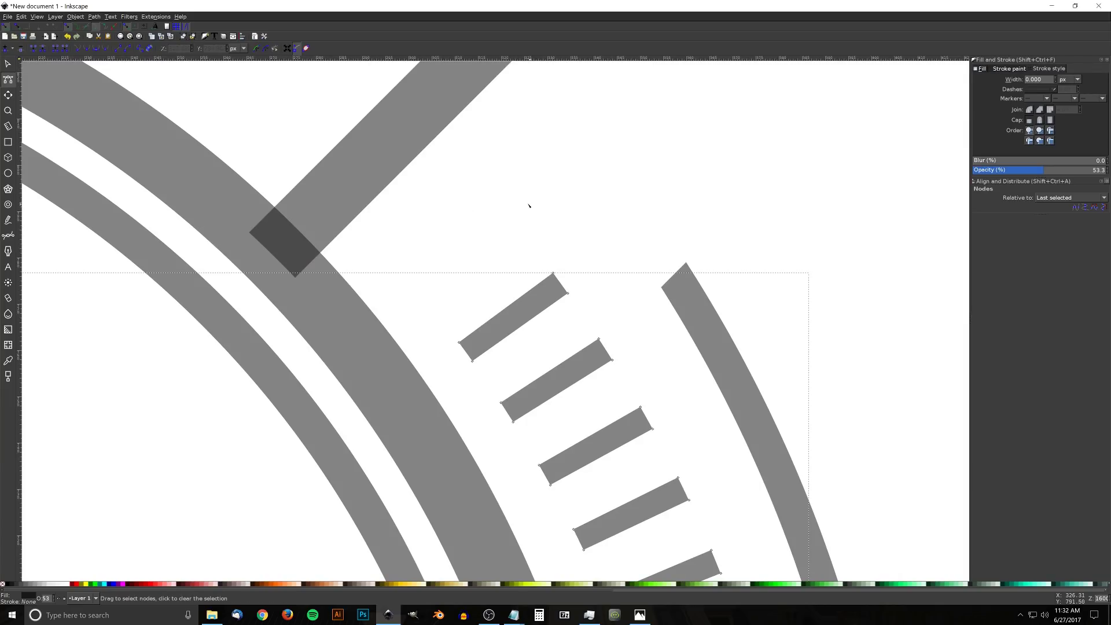
{"action": "scroll", "coordinate": [530, 206], "scroll_direction": "down", "scroll_amount": 5}
{"action": "scroll", "coordinate": [659, 266], "scroll_direction": "down", "scroll_amount": 3}
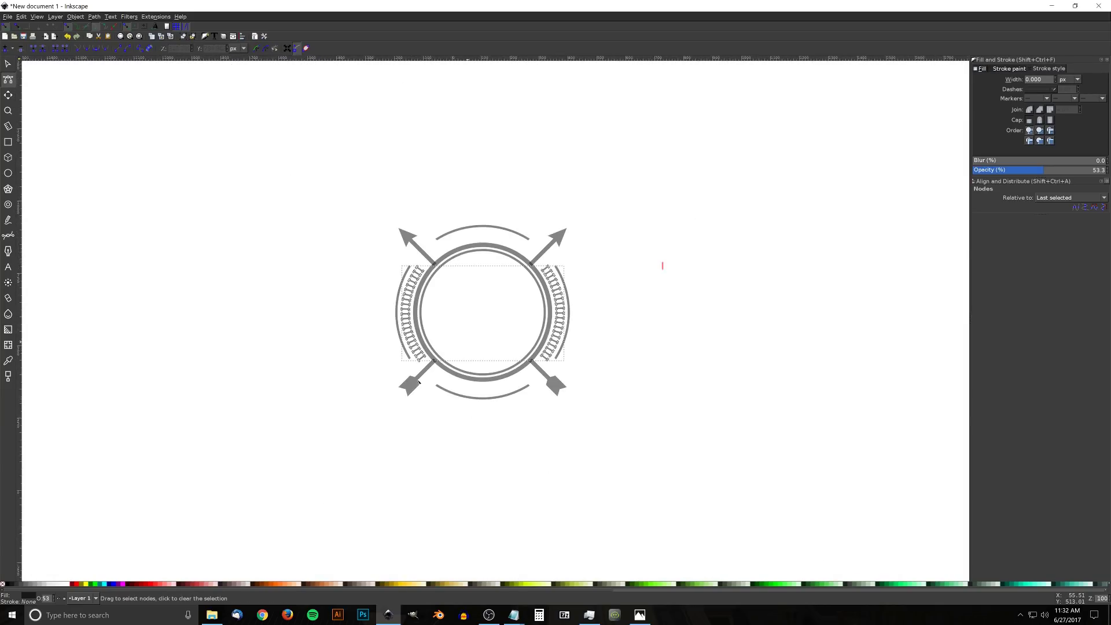
{"action": "left_click", "coordinate": [8, 65]}
{"action": "left_click_drag", "start_coordinate": [519, 270], "coordinate": [560, 249]}
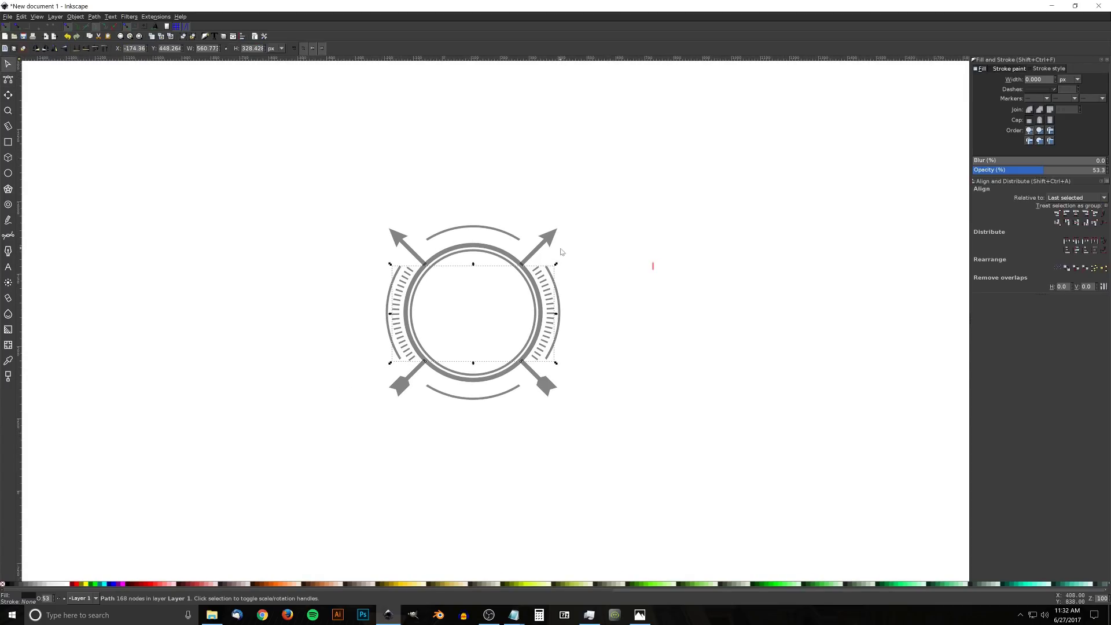
{"action": "left_click", "coordinate": [591, 226]}
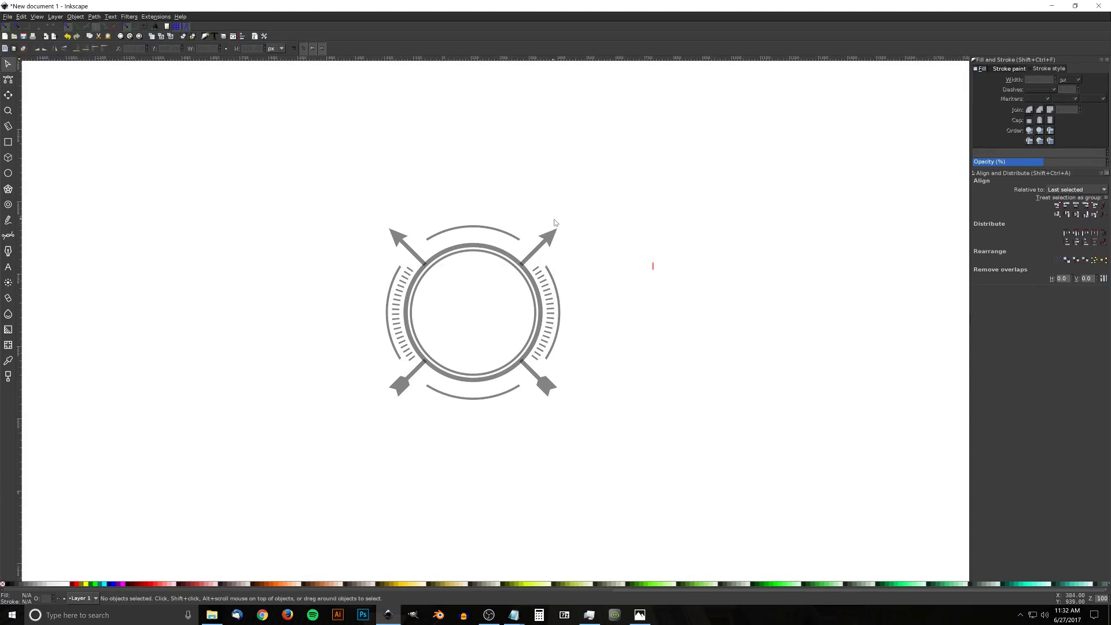
Check the reference image in Photos, and back in Inkscape draw a rectangle about 86 × 110 px over the left outer arc.
{"action": "left_click", "coordinate": [640, 615]}
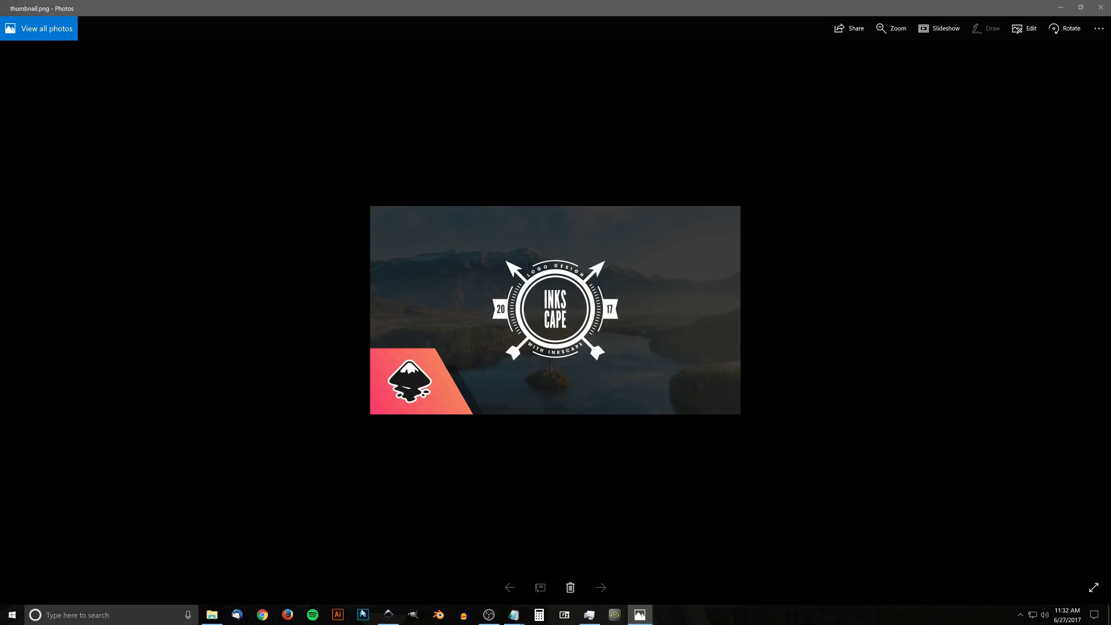
{"action": "left_click", "coordinate": [388, 614]}
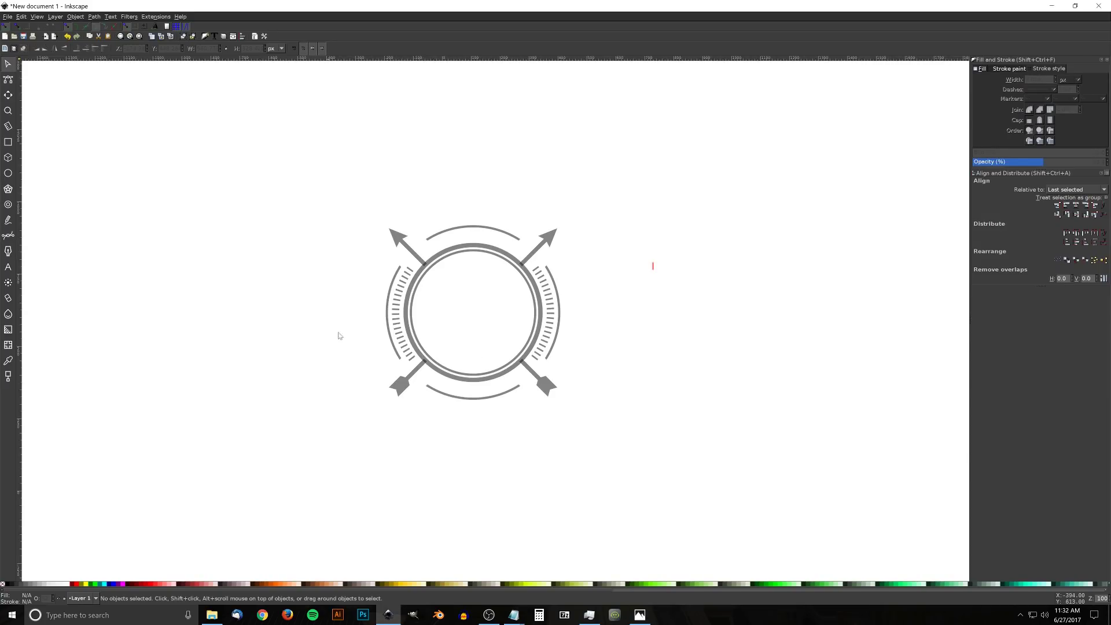
{"action": "scroll", "coordinate": [348, 313], "scroll_direction": "up", "scroll_amount": 1, "text": "ctrl"}
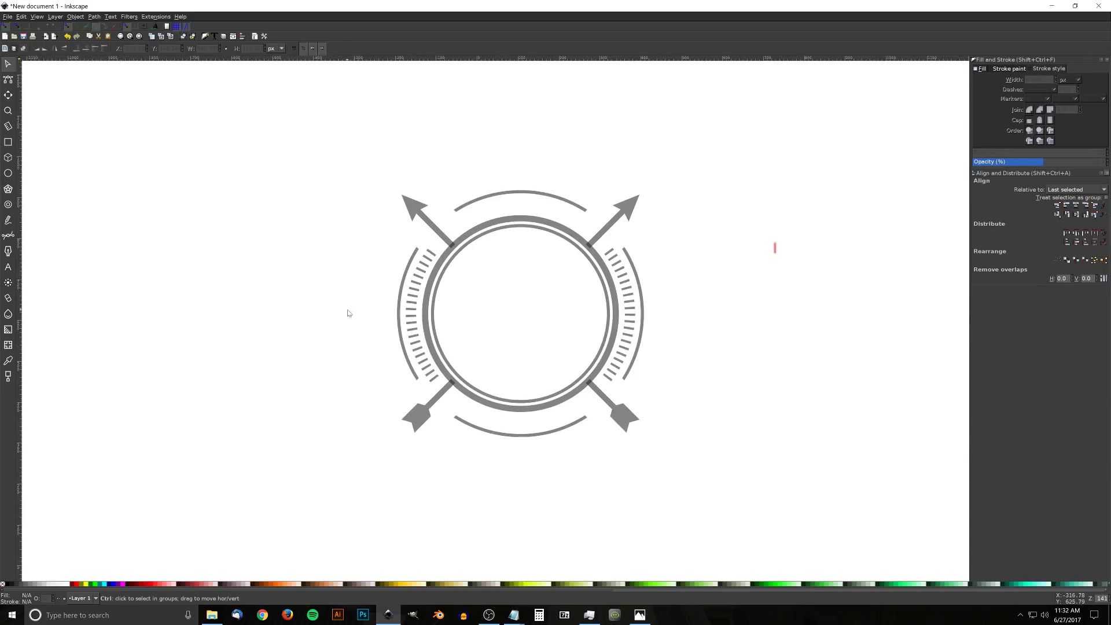
{"action": "scroll", "coordinate": [352, 313], "scroll_direction": "up", "scroll_amount": 2, "text": "ctrl"}
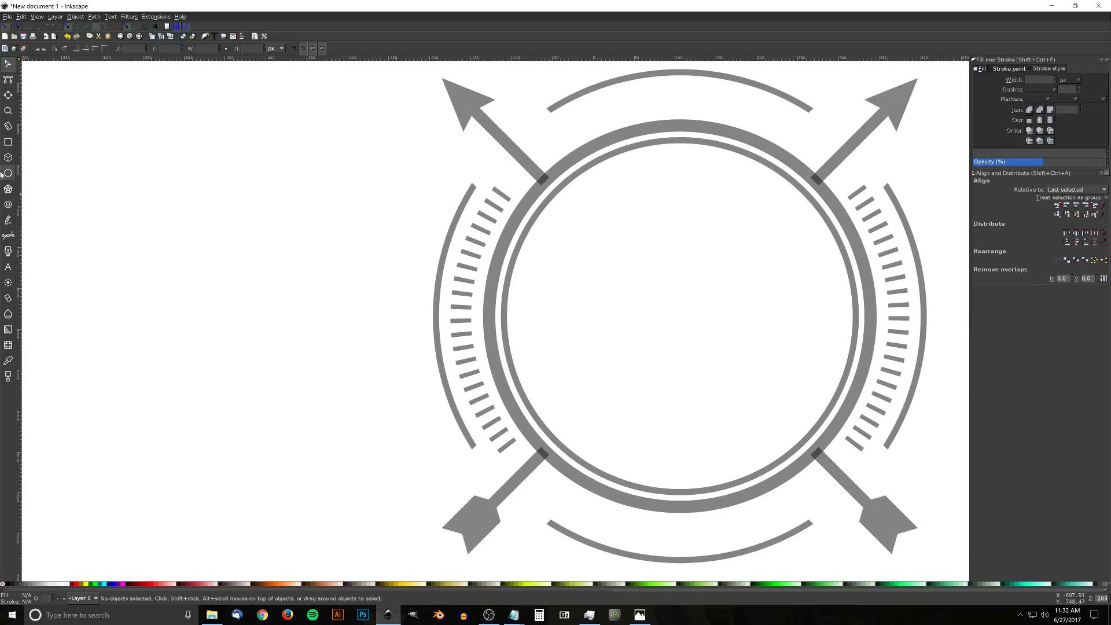
{"action": "left_click", "coordinate": [7, 143]}
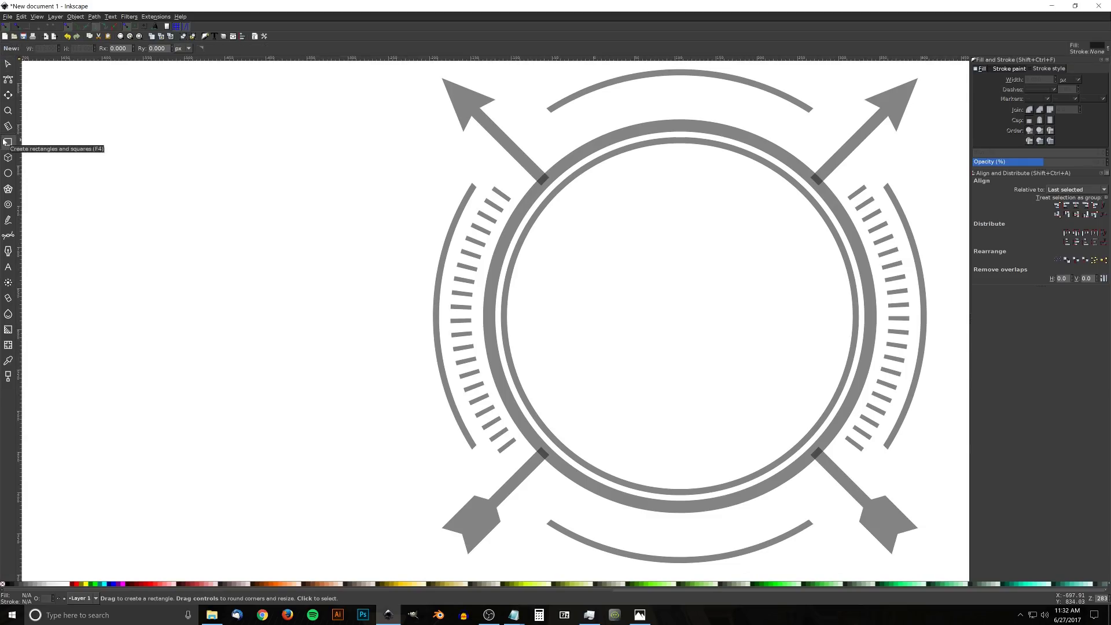
{"action": "left_click_drag", "start_coordinate": [379, 276], "coordinate": [449, 363]}
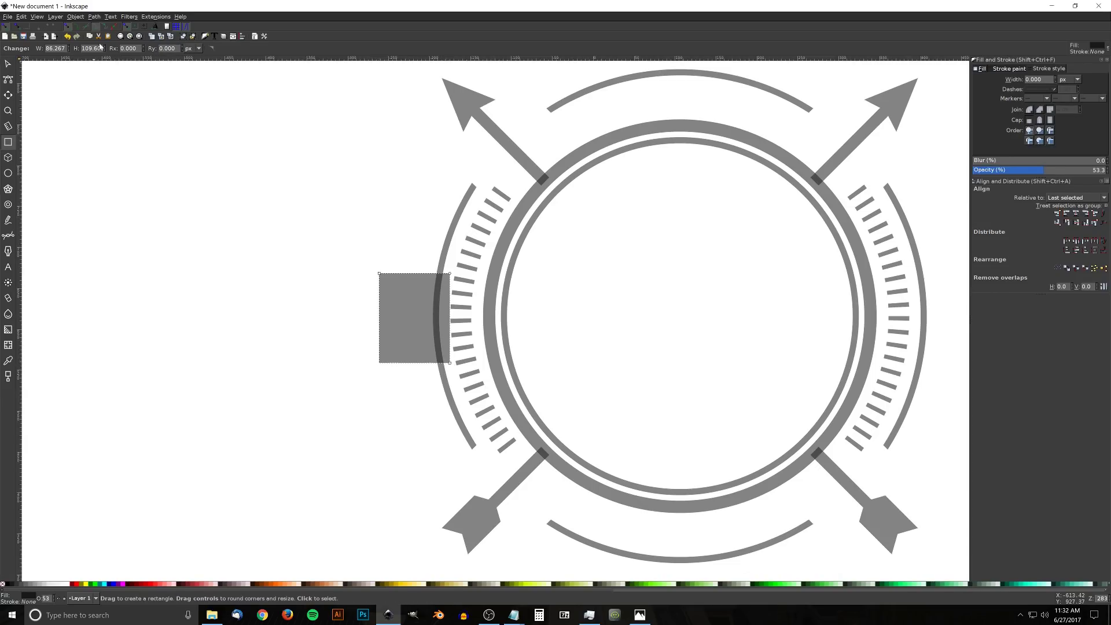
Convert the rectangle to a path, insert a midpoint node on its left edge and move it about 11 px inward as a ribbon notch.
{"action": "left_click", "coordinate": [95, 17]}
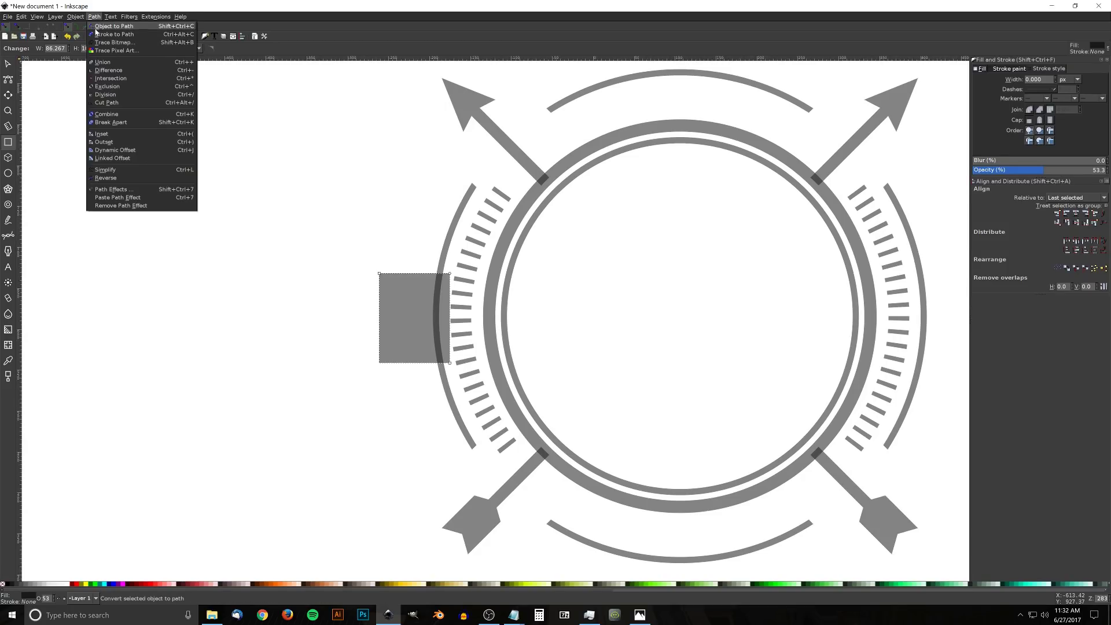
{"action": "left_click", "coordinate": [110, 27]}
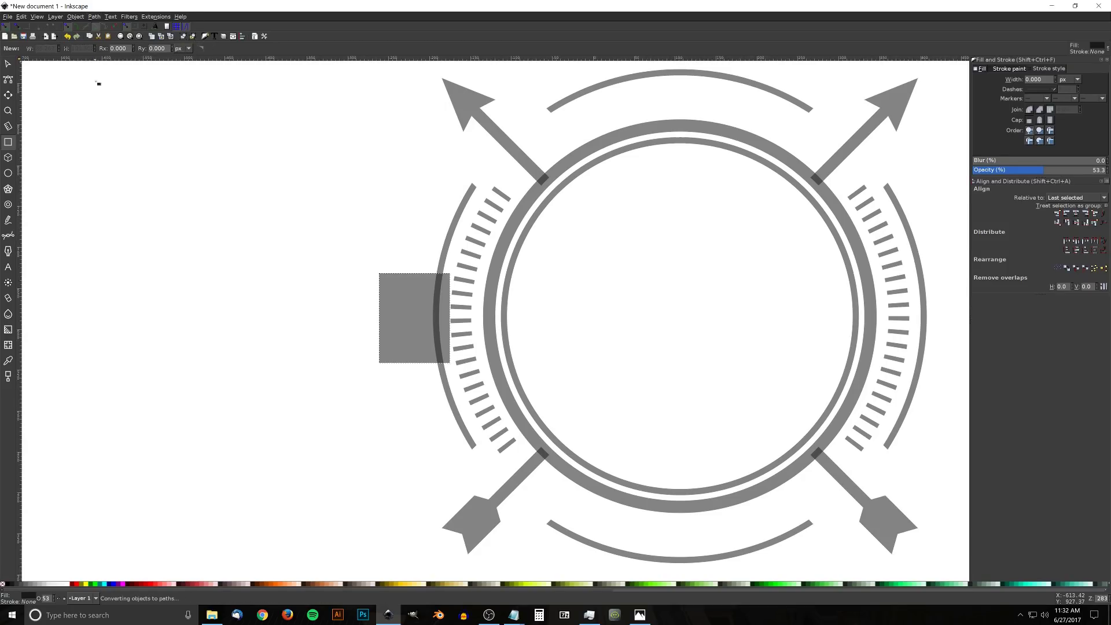
{"action": "left_click", "coordinate": [8, 79]}
{"action": "left_click_drag", "start_coordinate": [342, 221], "coordinate": [392, 408]}
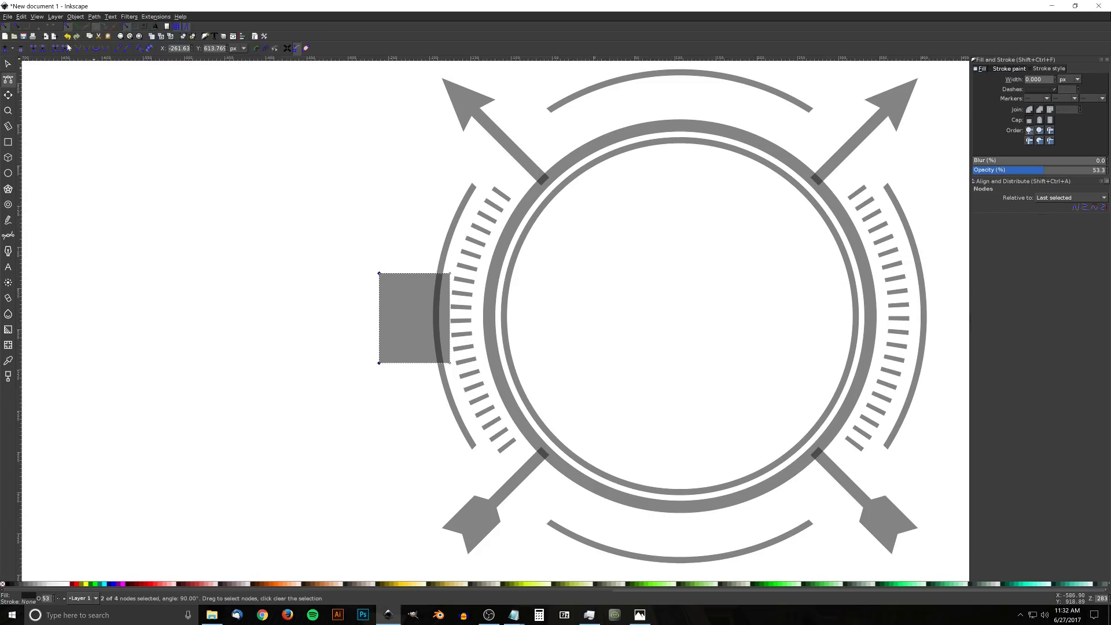
{"action": "left_click", "coordinate": [5, 50]}
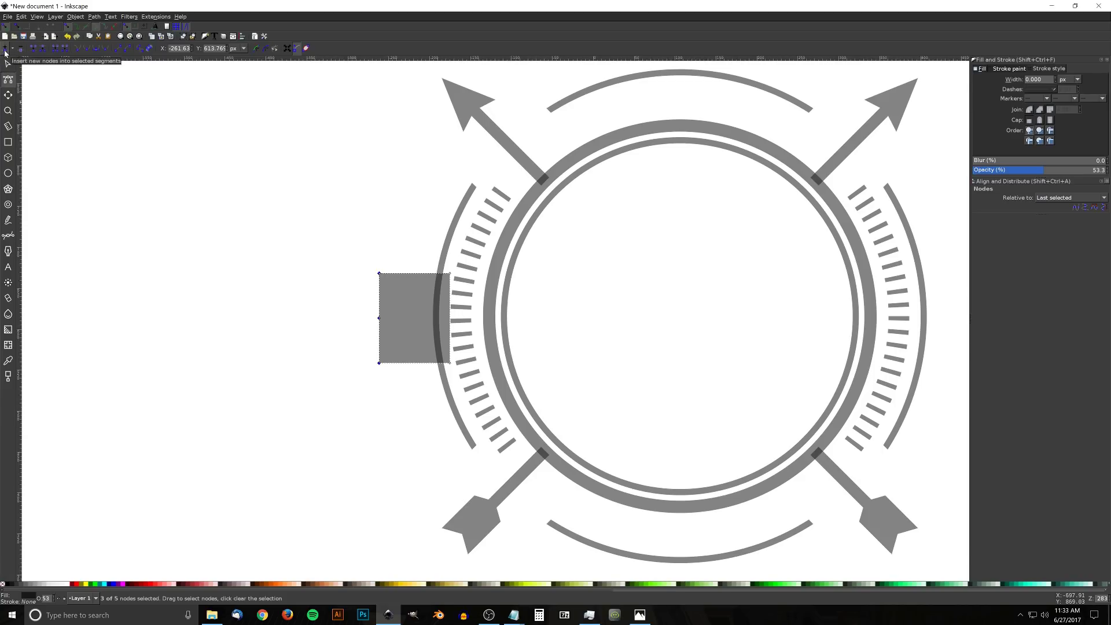
{"action": "left_click", "coordinate": [378, 318]}
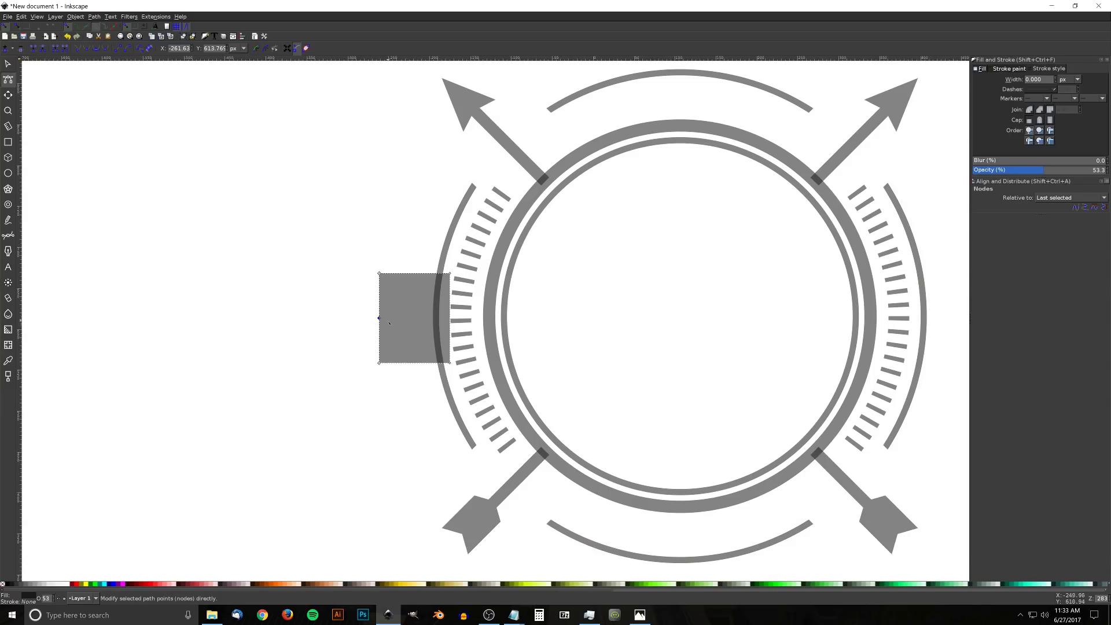
{"action": "left_click_drag", "start_coordinate": [380, 318], "coordinate": [389, 319]}
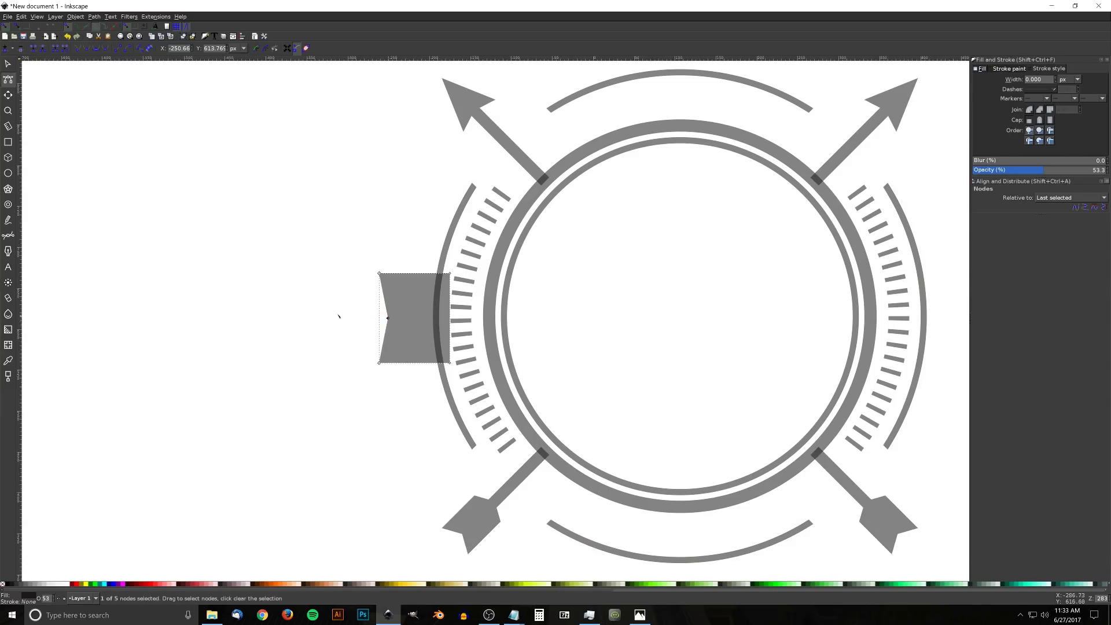
Centre the notched ribbon vertically on the thick ring and shift it slightly left, away from the tick marks.
{"action": "left_click", "coordinate": [7, 65]}
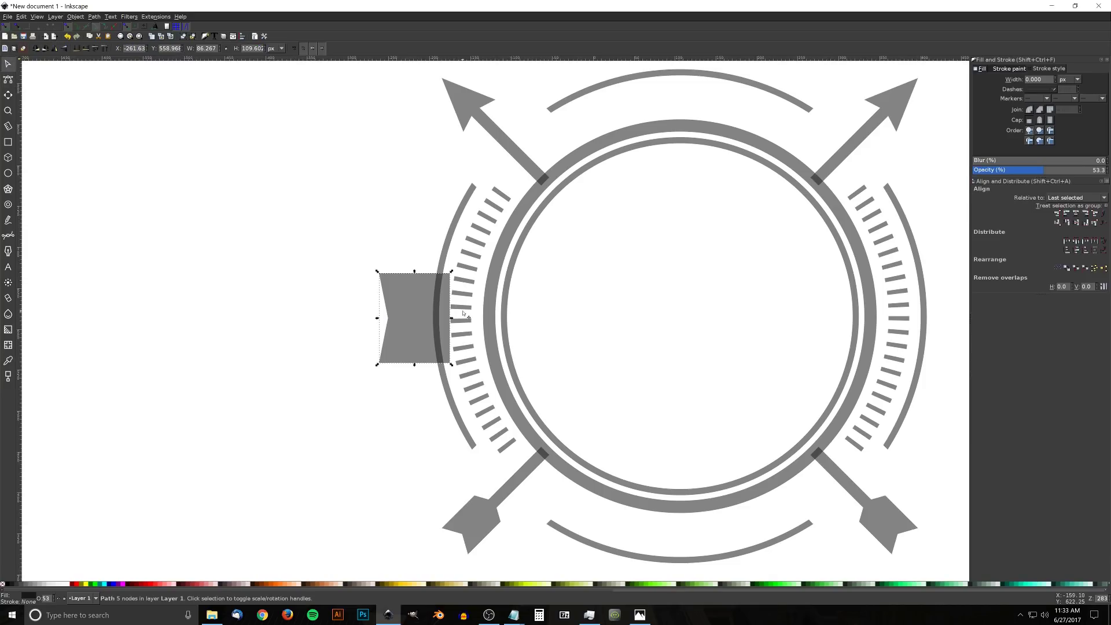
{"action": "left_click", "coordinate": [620, 139], "text": "shift"}
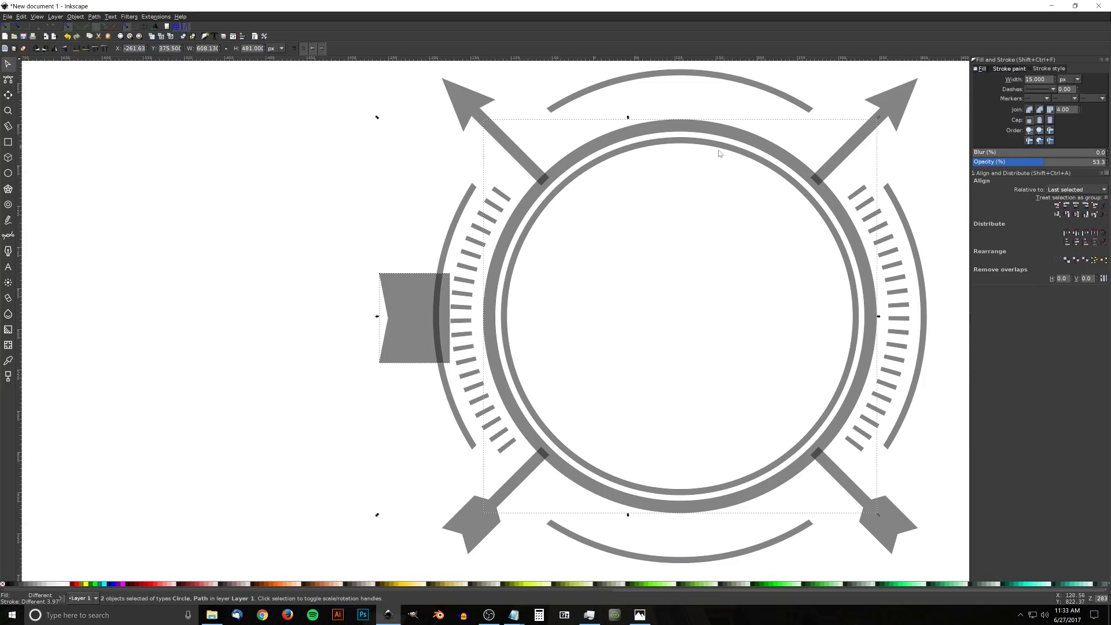
{"action": "left_click", "coordinate": [1081, 214]}
{"action": "left_click", "coordinate": [370, 222]}
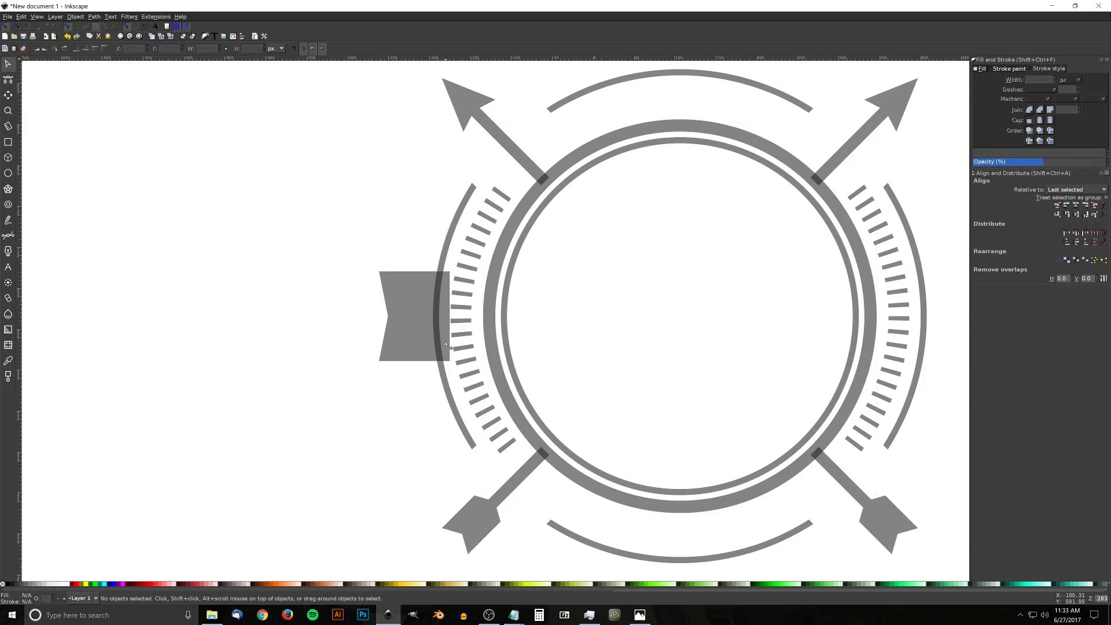
{"action": "left_click_drag", "start_coordinate": [447, 316], "coordinate": [441, 311]}
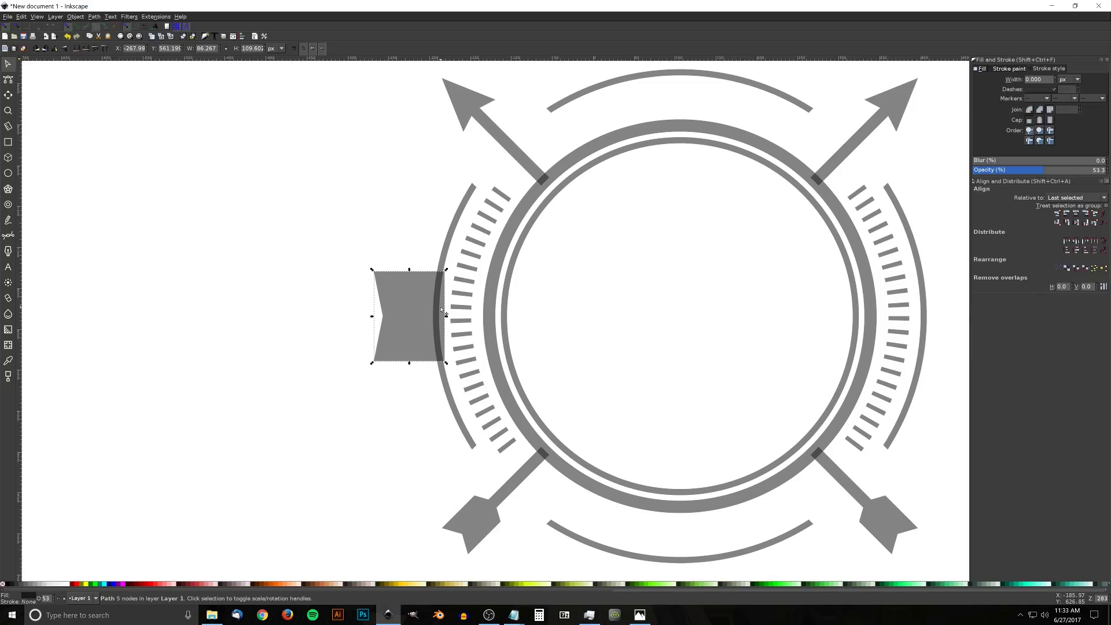
Duplicate the outer arcs and subtract the copy from the notched left ribbon with Difference.
{"action": "left_click", "coordinate": [468, 198]}
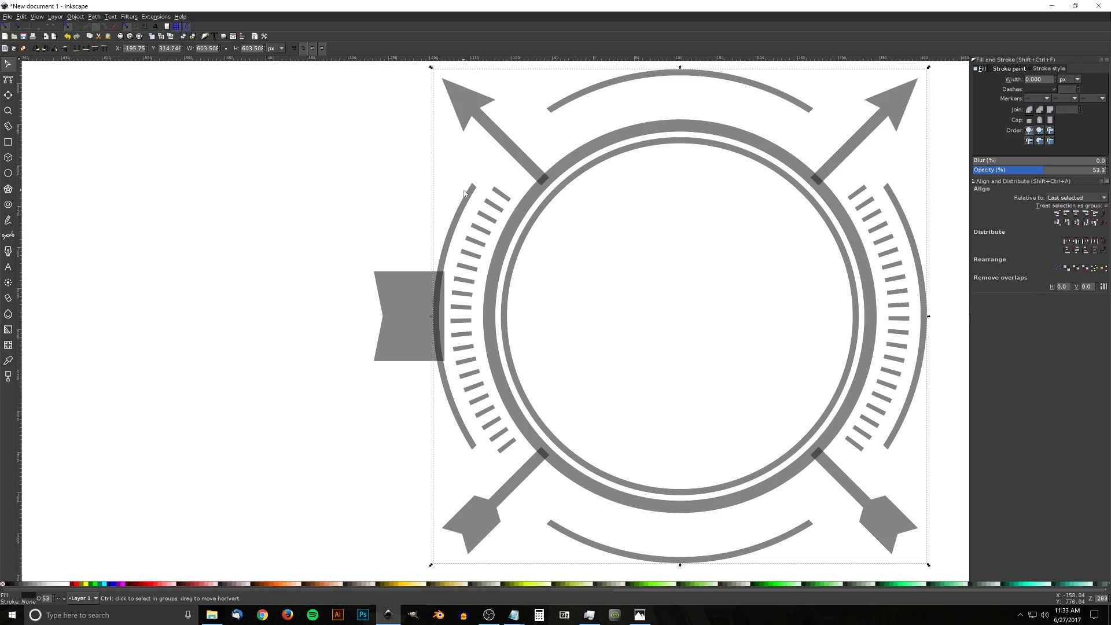
{"action": "key", "text": "ctrl+d"}
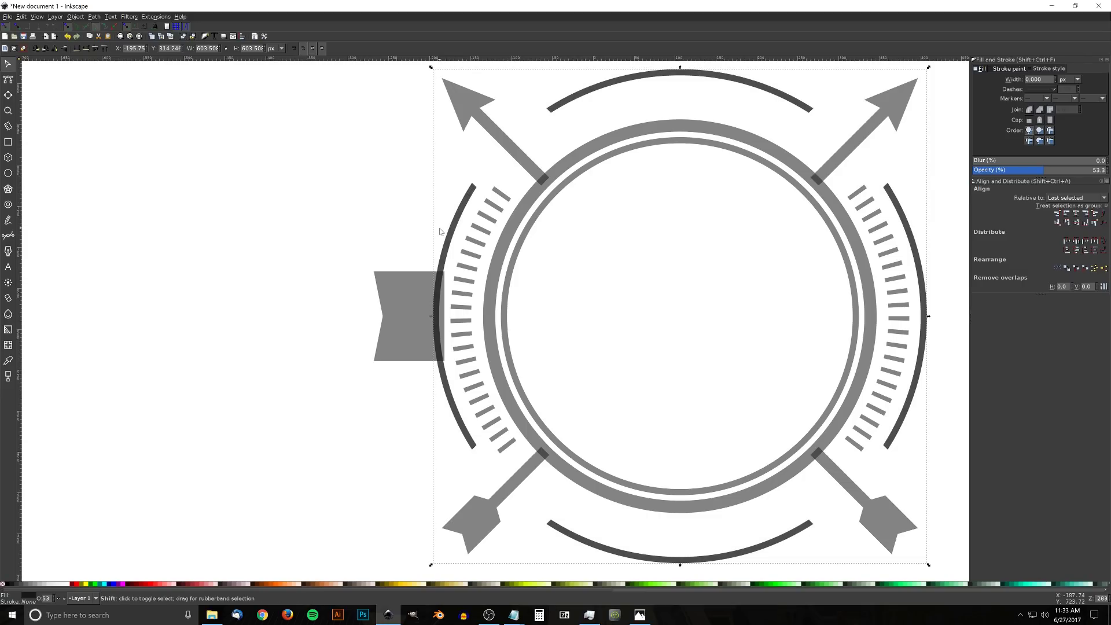
{"action": "left_click", "coordinate": [407, 289], "text": "shift"}
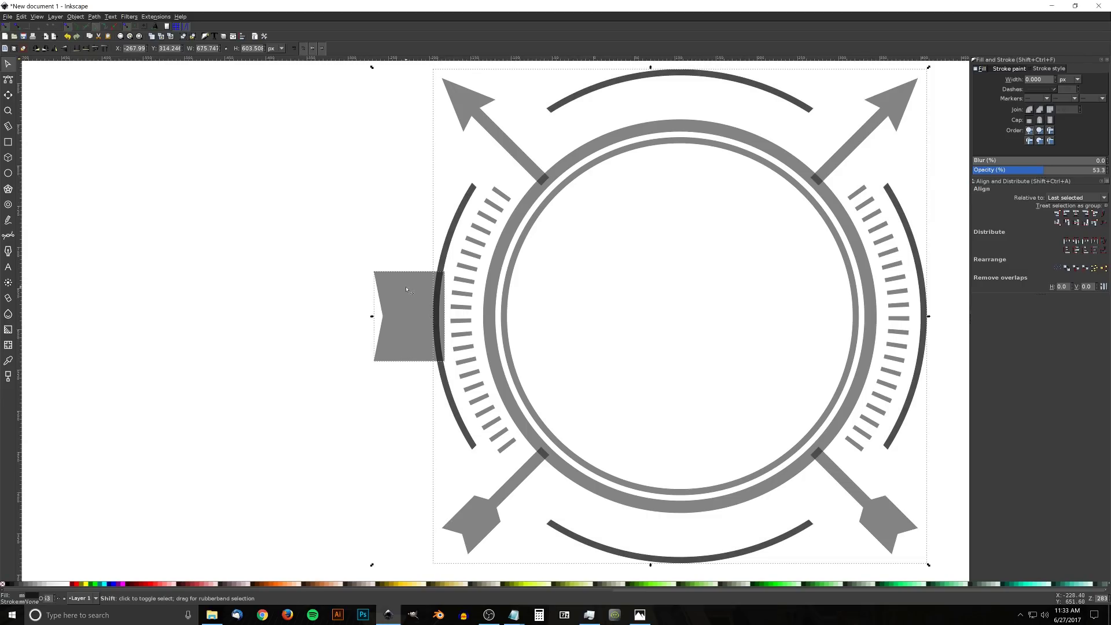
{"action": "left_click", "coordinate": [96, 17]}
{"action": "left_click", "coordinate": [104, 70]}
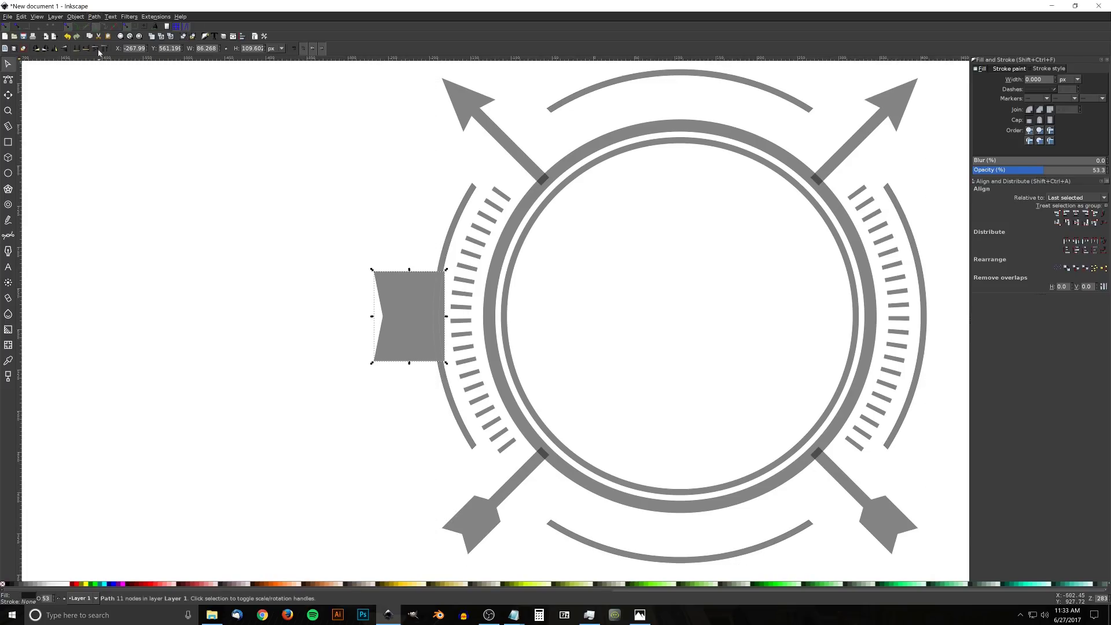
Break the cut ribbon apart and delete the thin sliver on the inner side of the left arc.
{"action": "left_click", "coordinate": [94, 17]}
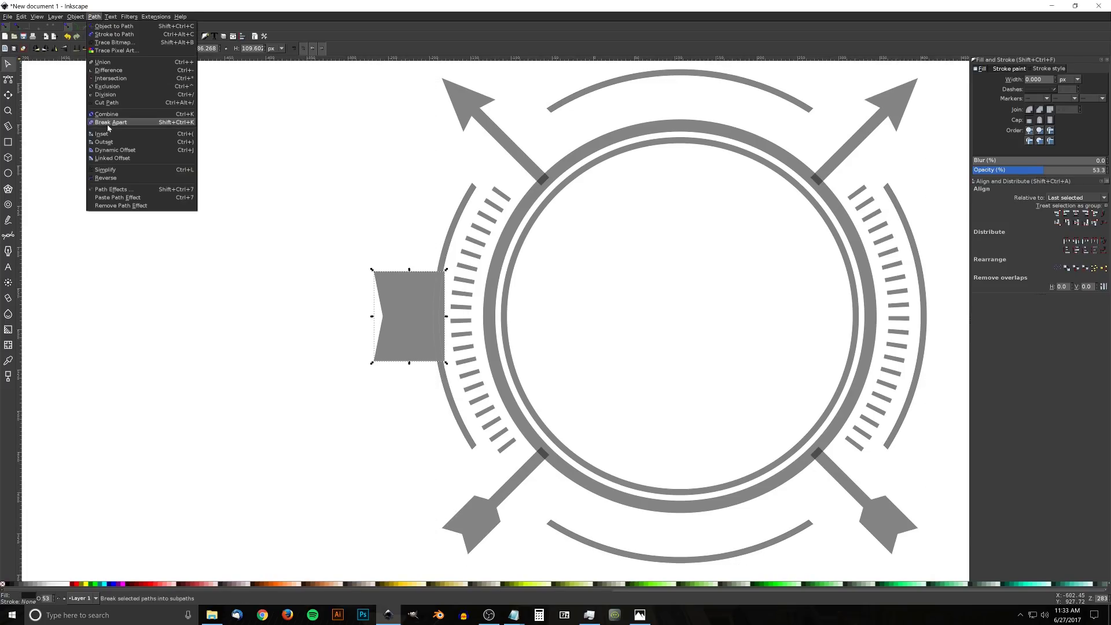
{"action": "left_click", "coordinate": [108, 122]}
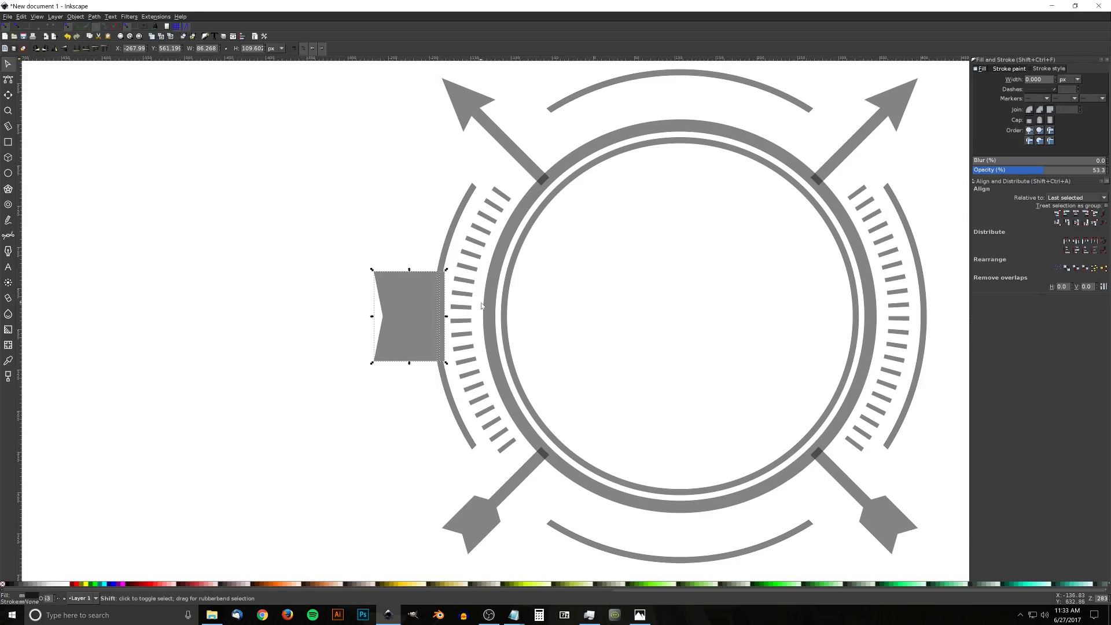
{"action": "left_click", "coordinate": [404, 290], "text": "shift"}
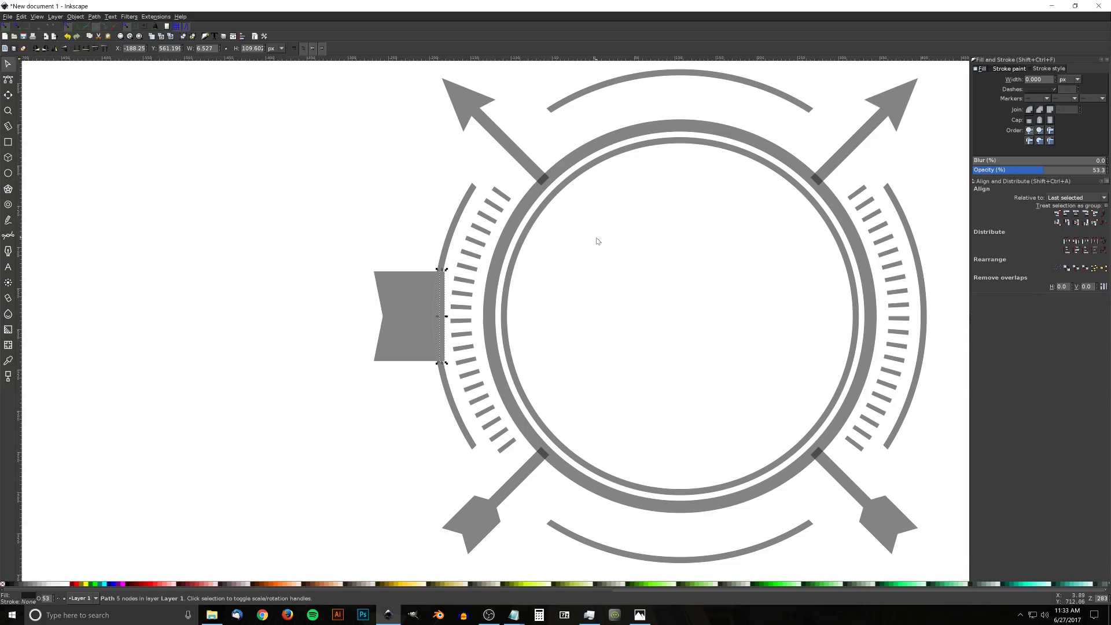
{"action": "key", "text": "Delete"}
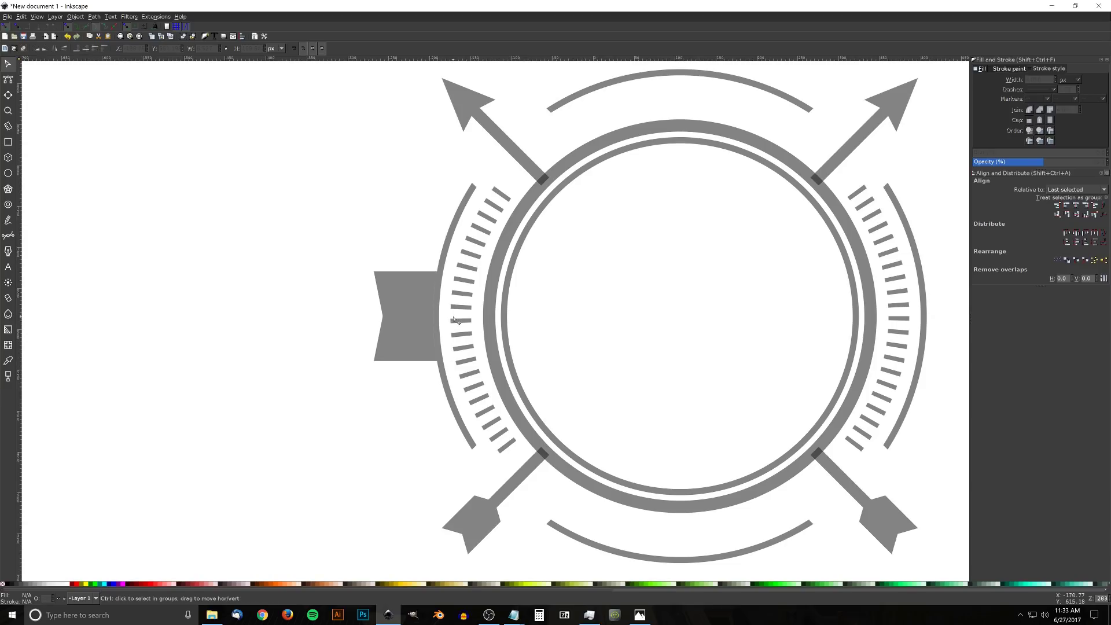
Shift the remaining left ribbon about 1.5 px right so its curved edge slightly overlaps the outer arc.
{"action": "scroll", "coordinate": [423, 319], "scroll_direction": "up", "scroll_amount": 4}
{"action": "left_click_drag", "start_coordinate": [465, 323], "coordinate": [434, 297]}
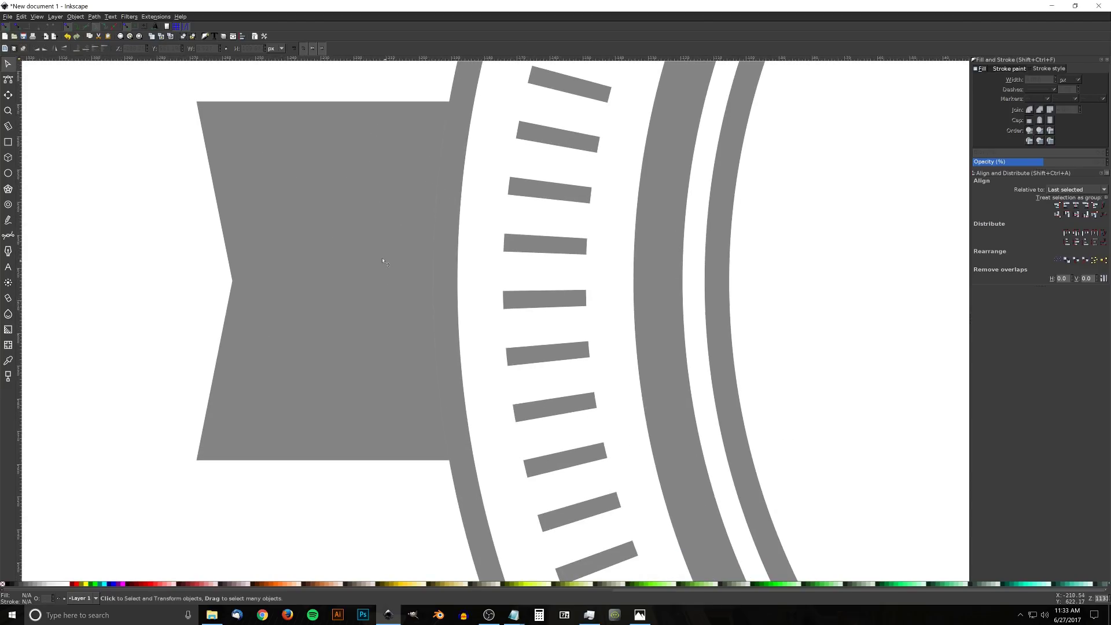
{"action": "left_click_drag", "start_coordinate": [276, 234], "coordinate": [281, 234]}
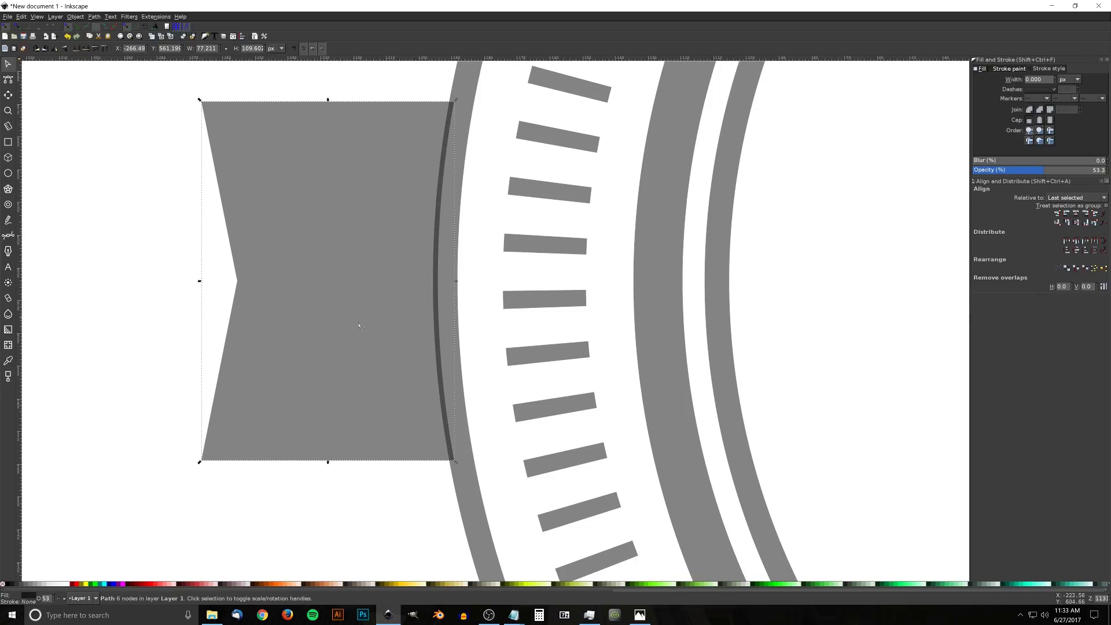
Duplicate the left ribbon, flip the copy horizontally and move it against the right outer arc at the same height.
{"action": "scroll", "coordinate": [437, 206], "scroll_direction": "down", "scroll_amount": 5, "text": "ctrl"}
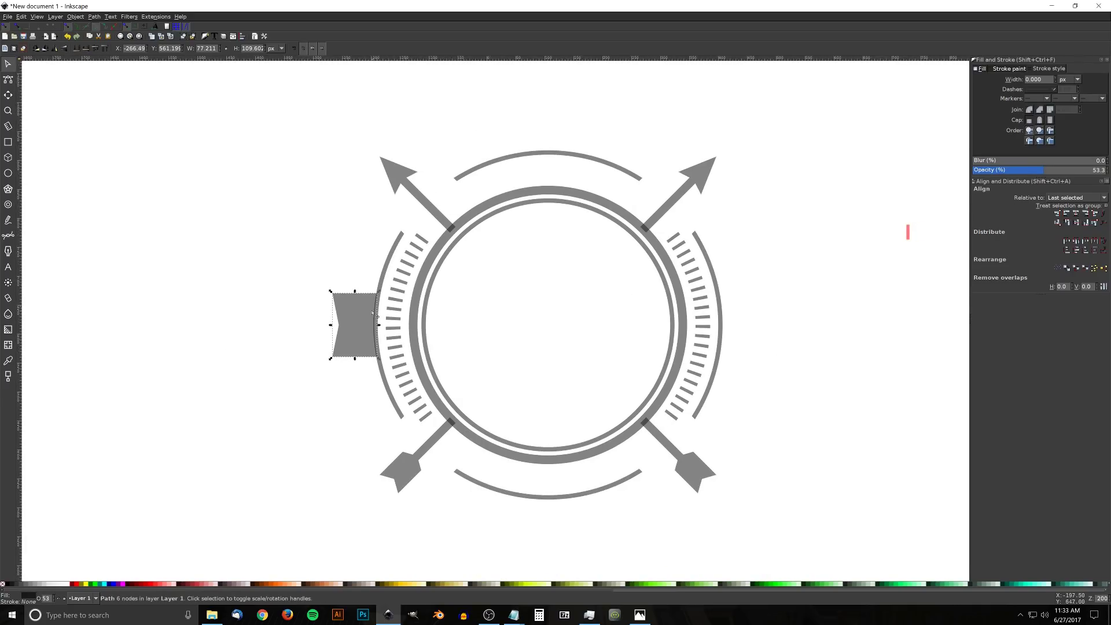
{"action": "key", "text": "ctrl+d"}
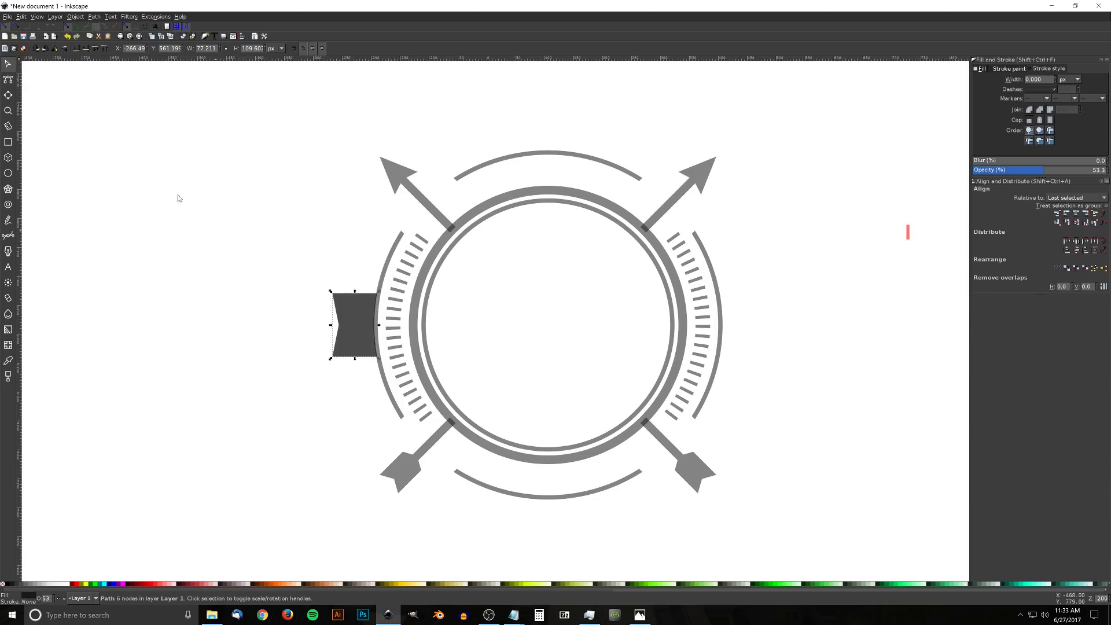
{"action": "left_click", "coordinate": [55, 53]}
{"action": "left_click_drag", "start_coordinate": [364, 333], "coordinate": [739, 342]}
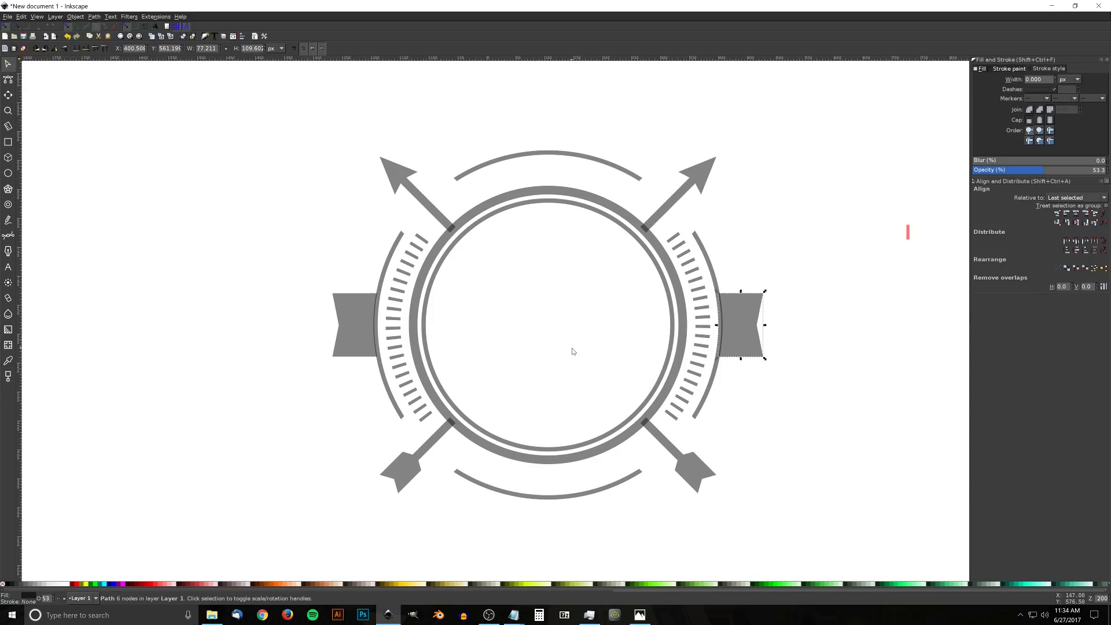
Group both ribbons, centre the group horizontally on the thick ring, ungroup them and clear the selection.
{"action": "left_click_drag", "start_coordinate": [598, 346], "coordinate": [586, 340]}
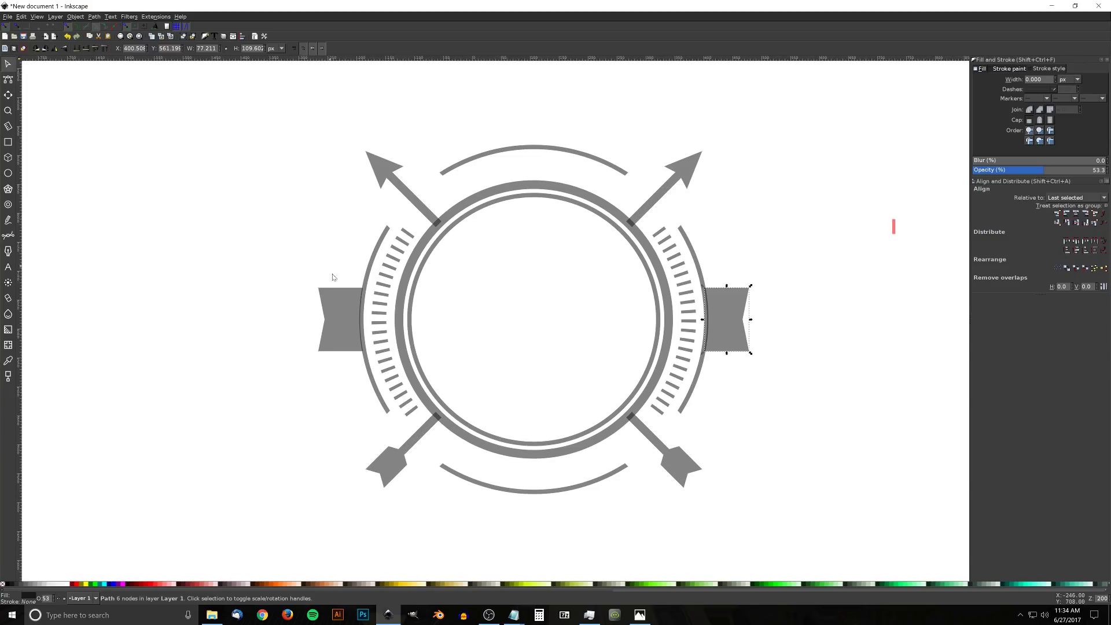
{"action": "left_click_drag", "start_coordinate": [436, 344], "coordinate": [413, 348]}
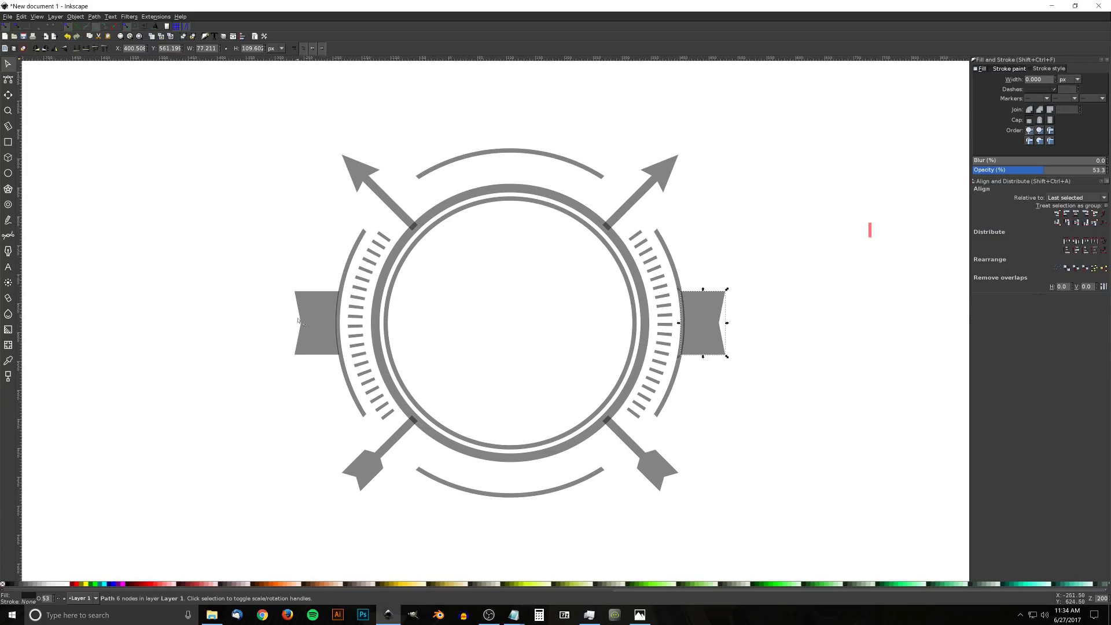
{"action": "left_click", "coordinate": [326, 320], "text": "shift"}
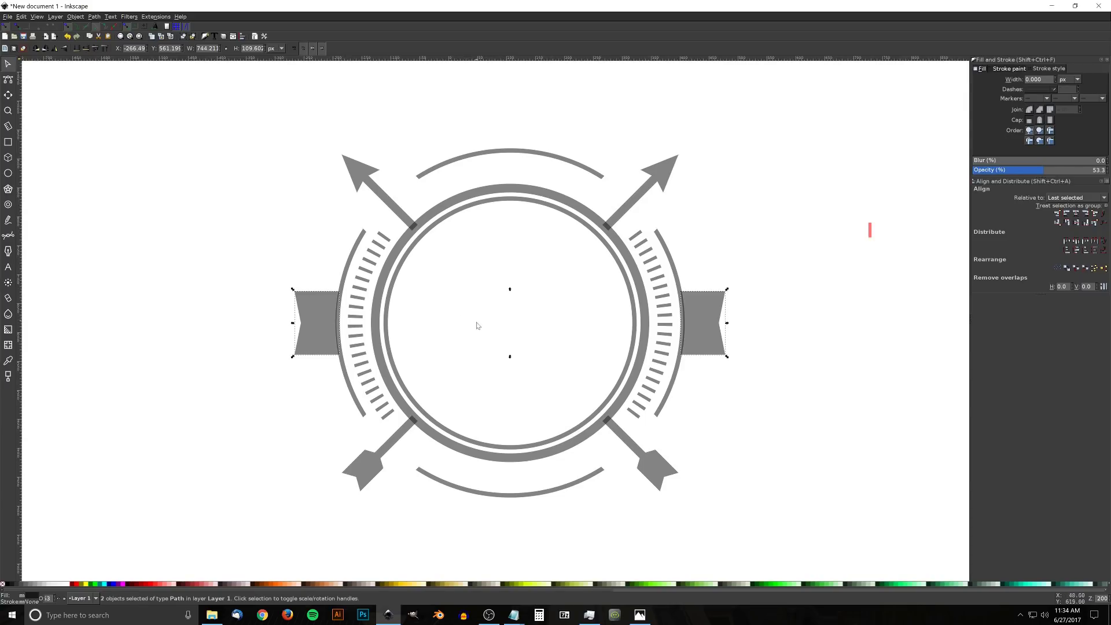
{"action": "left_click", "coordinate": [185, 36]}
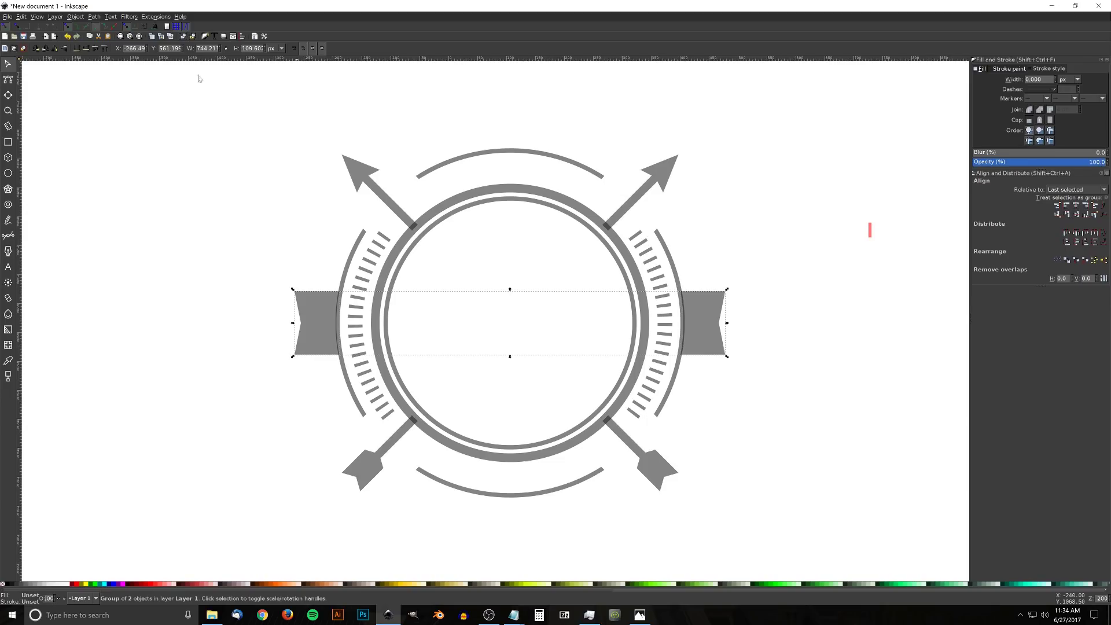
{"action": "left_click", "coordinate": [520, 192], "text": "shift"}
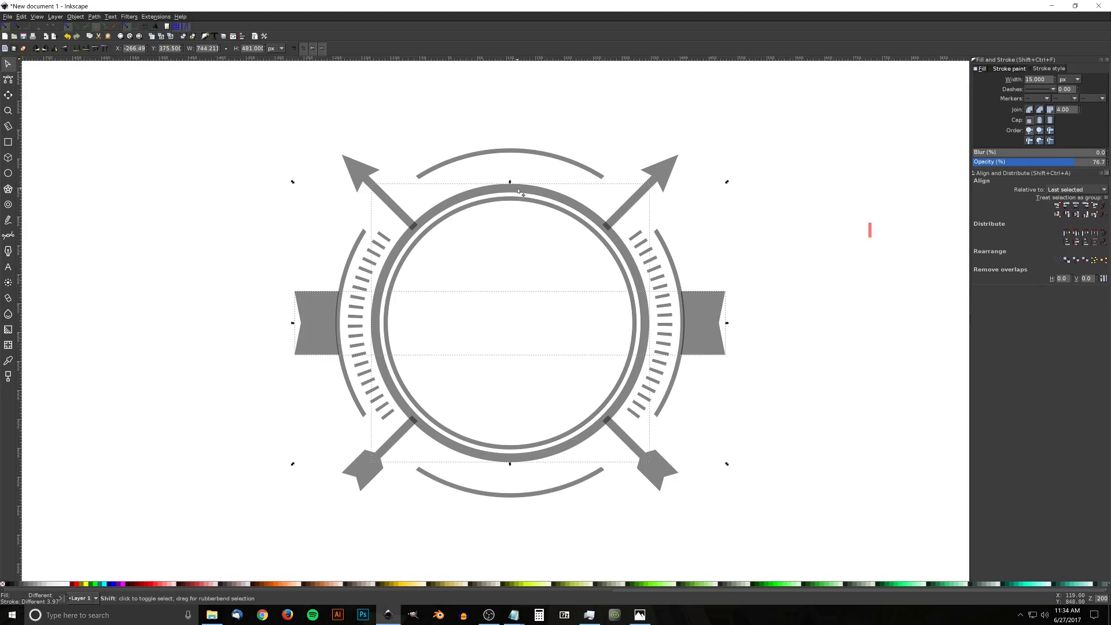
{"action": "left_click", "coordinate": [1078, 207]}
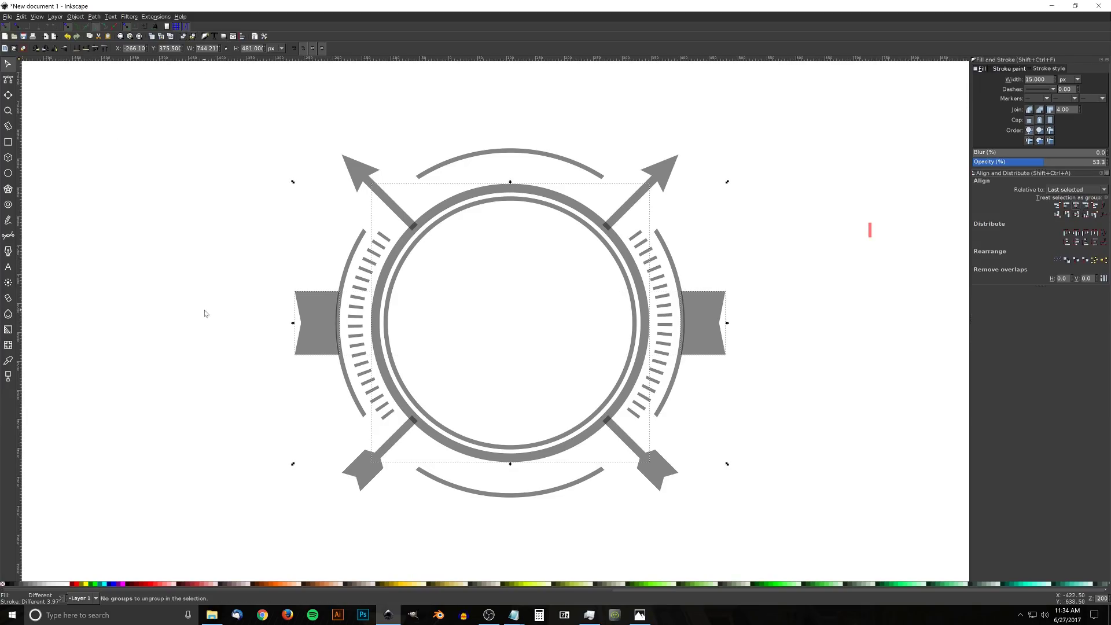
{"action": "left_click", "coordinate": [202, 233]}
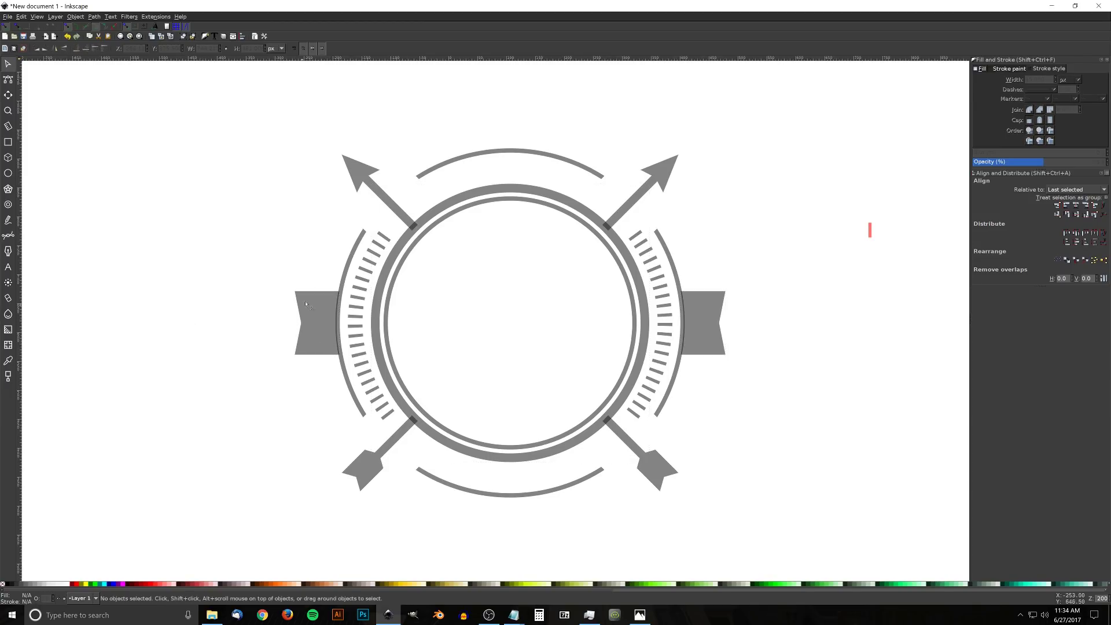
Add the text "20" in the empty area to the left of the badge.
{"action": "left_click", "coordinate": [8, 266]}
{"action": "left_click", "coordinate": [108, 247]}
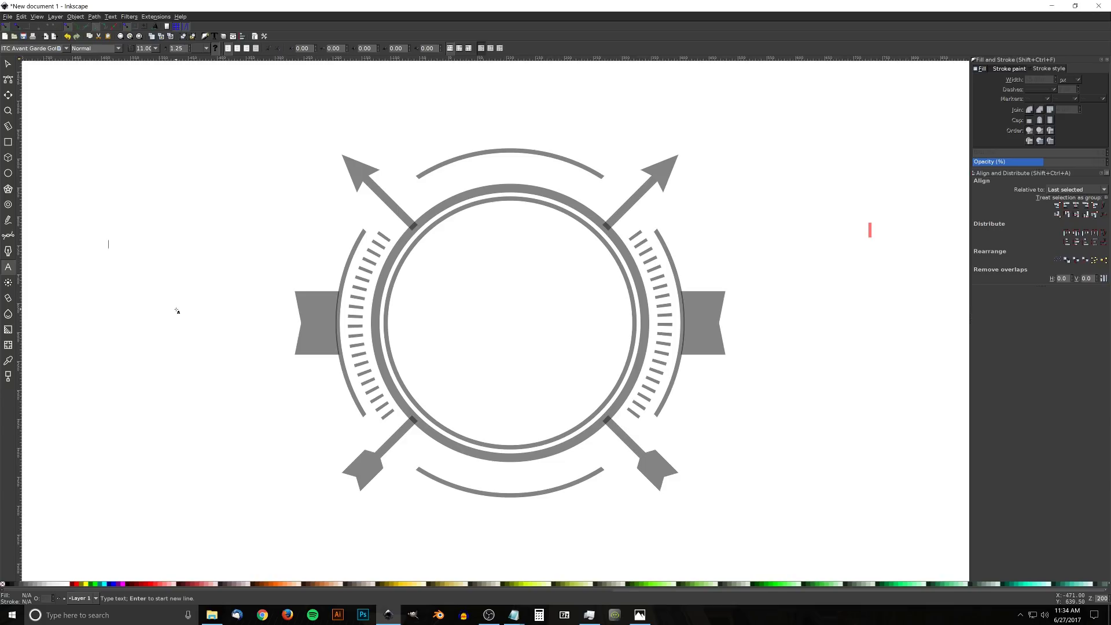
{"action": "type", "text": "20"}
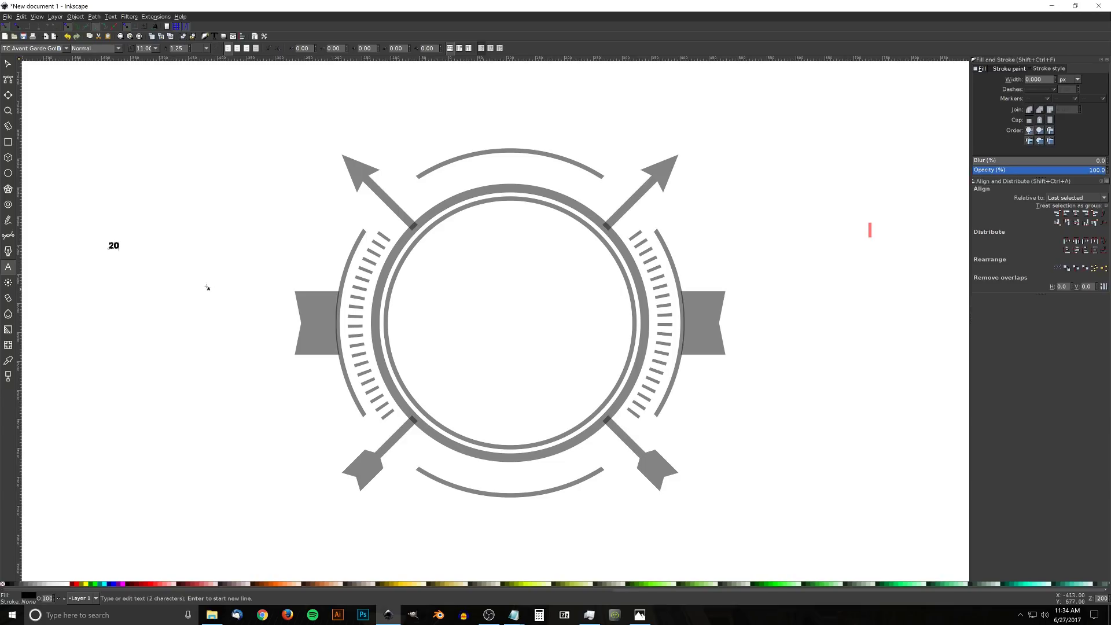
Set the "20" text's font to League Gothic at size 18.
{"action": "left_click", "coordinate": [214, 36]}
{"action": "left_click_drag", "start_coordinate": [837, 9], "coordinate": [648, 100]}
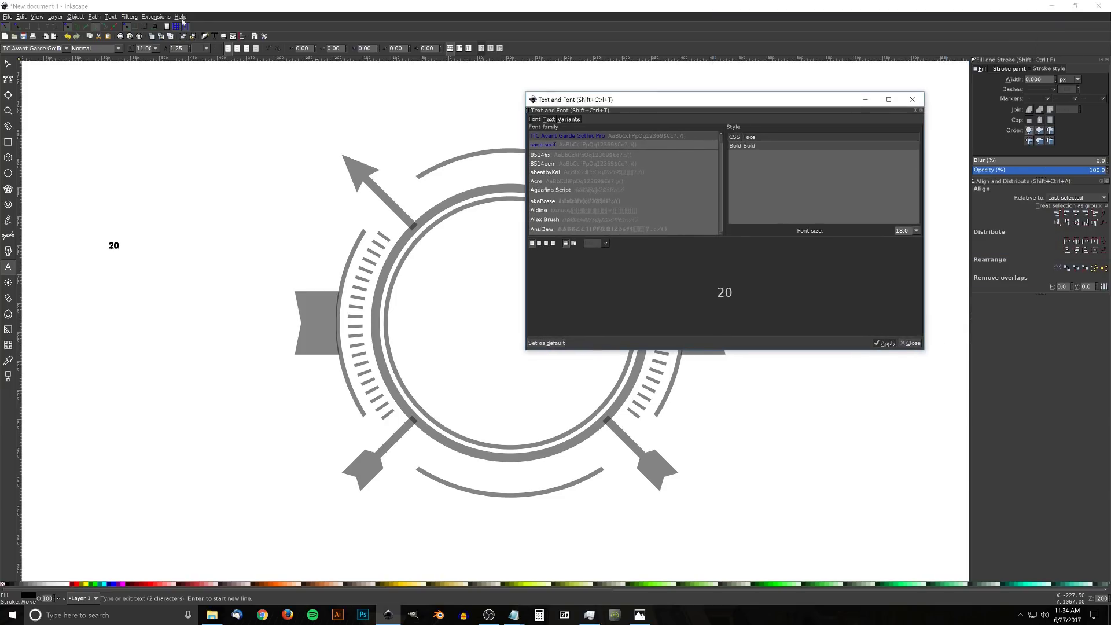
{"action": "type", "text": "leage"}
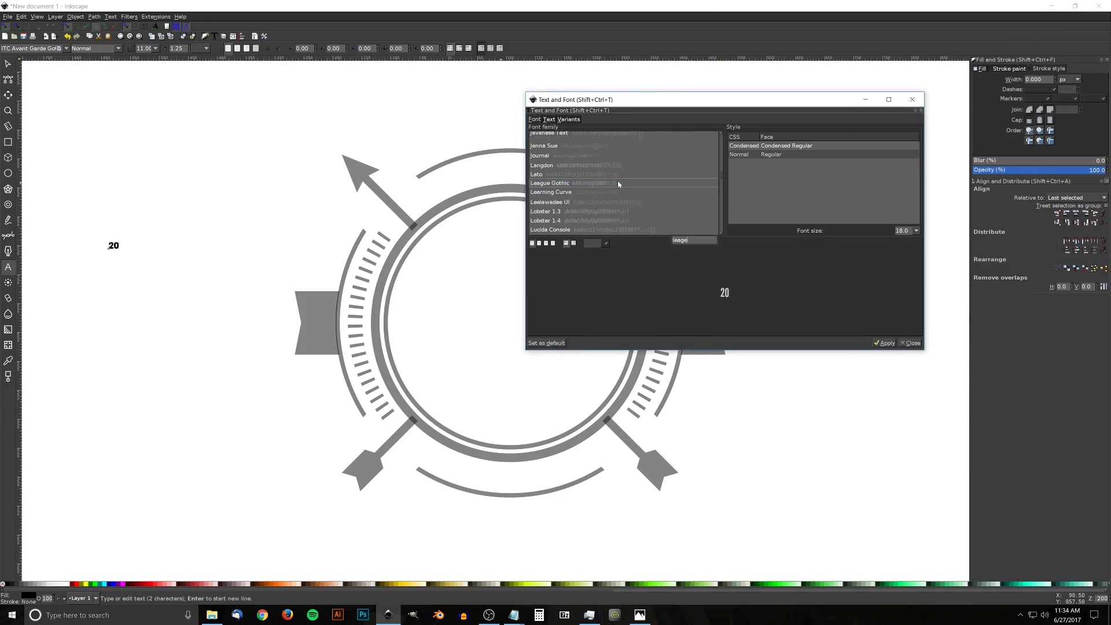
{"action": "left_click", "coordinate": [617, 183]}
{"action": "left_click", "coordinate": [885, 340]}
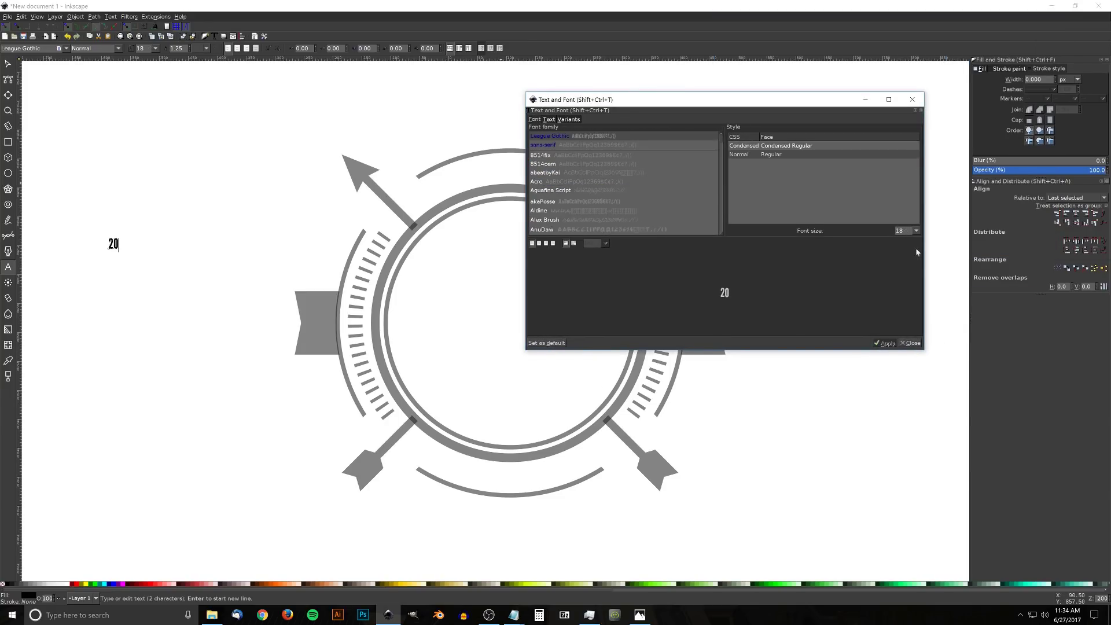
{"action": "left_click", "coordinate": [912, 99]}
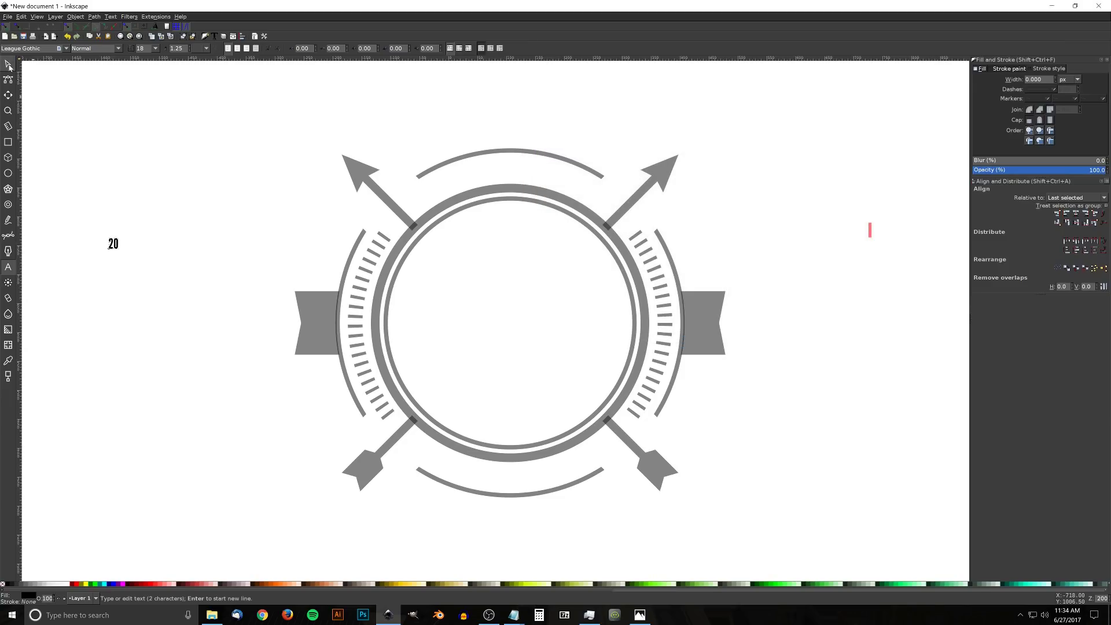
Centre the "20" text horizontally and vertically on the left ribbon and clear the selection.
{"action": "left_click", "coordinate": [8, 65]}
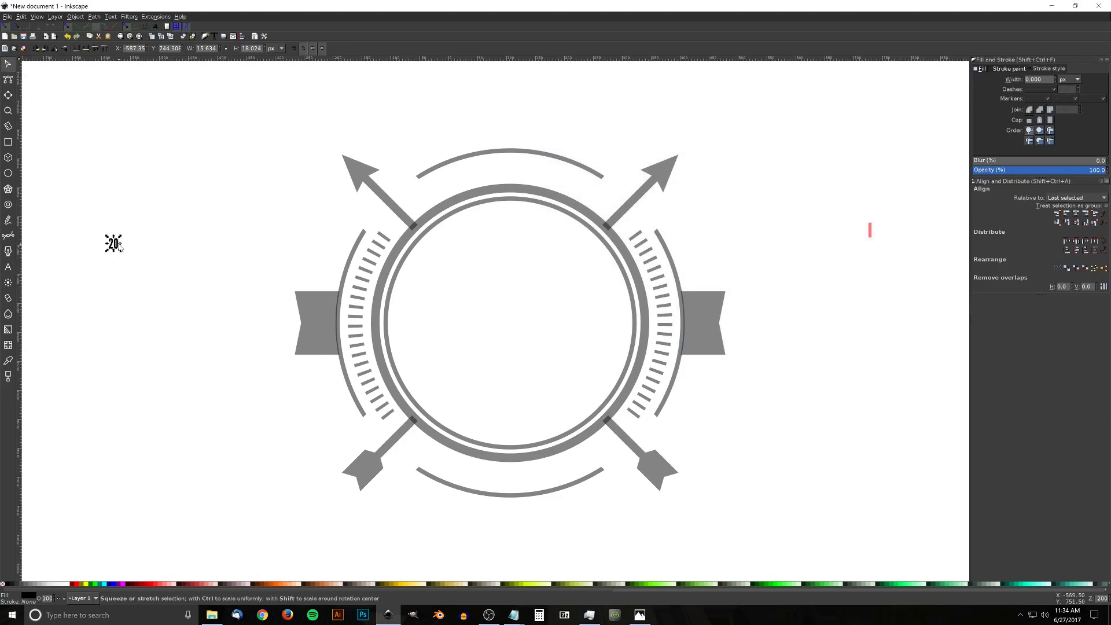
{"action": "left_click", "coordinate": [318, 301], "text": "shift"}
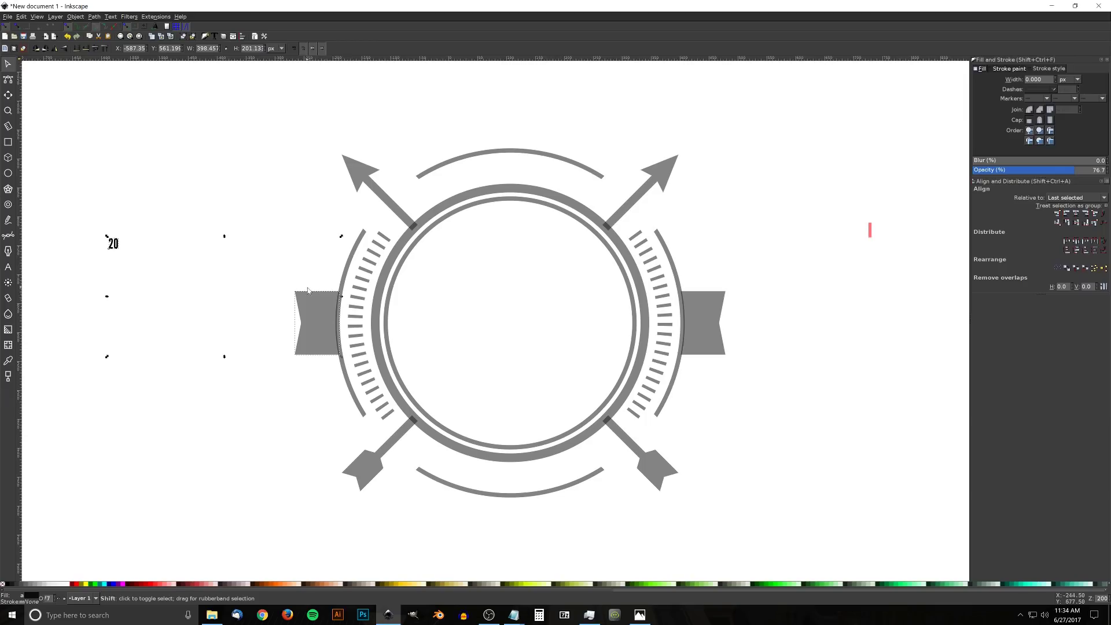
{"action": "left_click", "coordinate": [1075, 214]}
{"action": "left_click", "coordinate": [1076, 223]}
{"action": "left_click", "coordinate": [195, 245]}
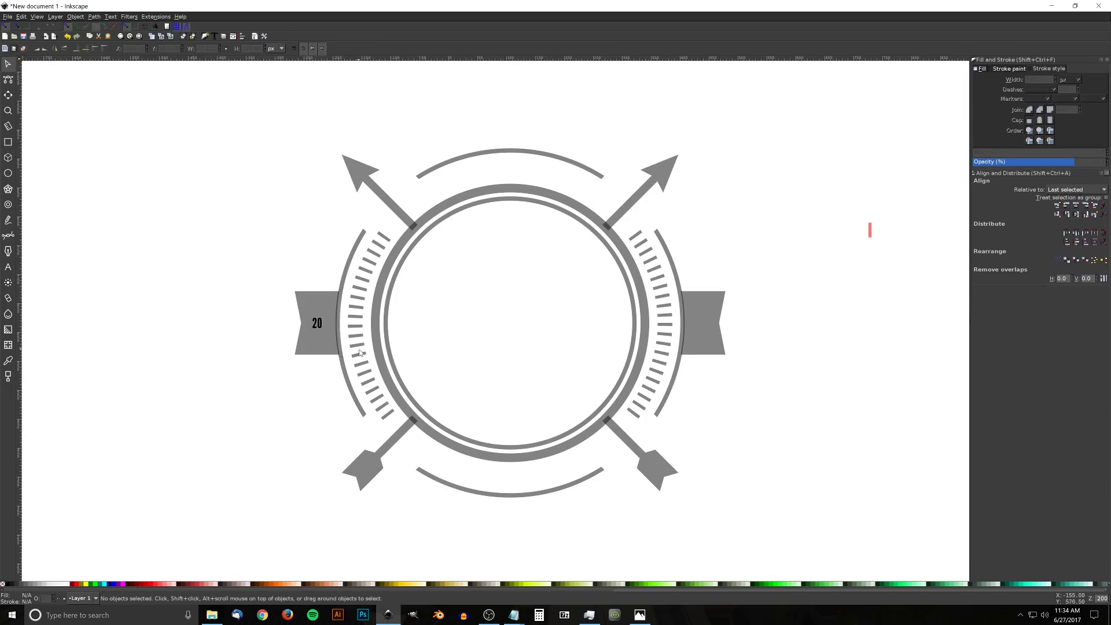
Enlarge the "20" text to about 37 × 42 px, nudge it slightly right on the ribbon and fill it white.
{"action": "left_click", "coordinate": [320, 325]}
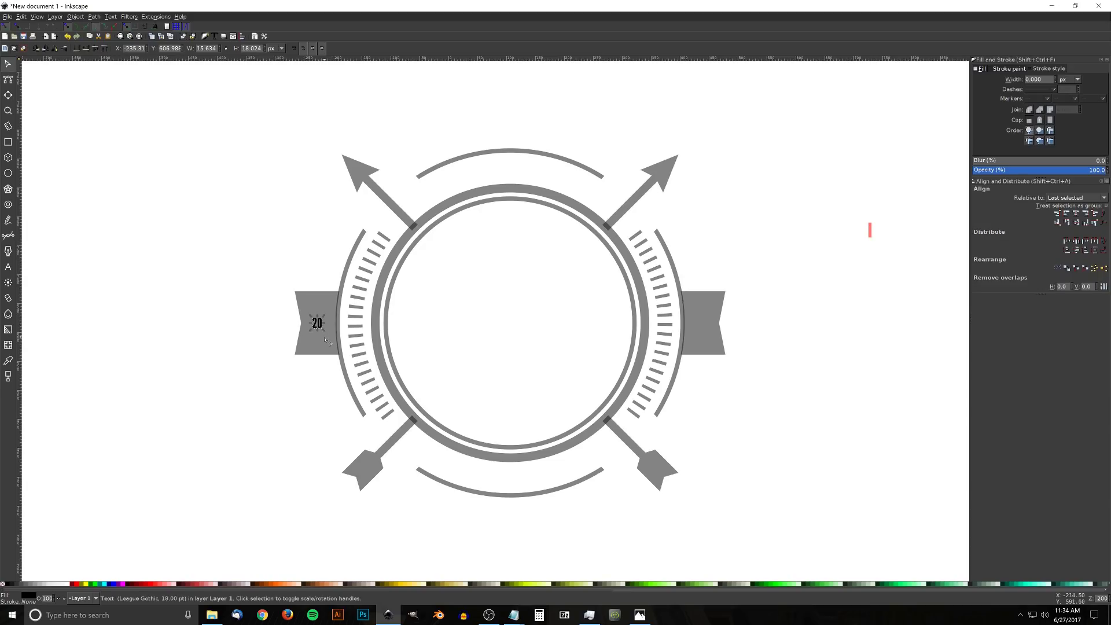
{"action": "mouse_move", "coordinate": [324, 330]}
{"action": "left_mouse_down"}
{"action": "mouse_move", "coordinate": [332, 342]}
{"action": "mouse_move", "coordinate": [328, 332]}
{"action": "left_mouse_up"}
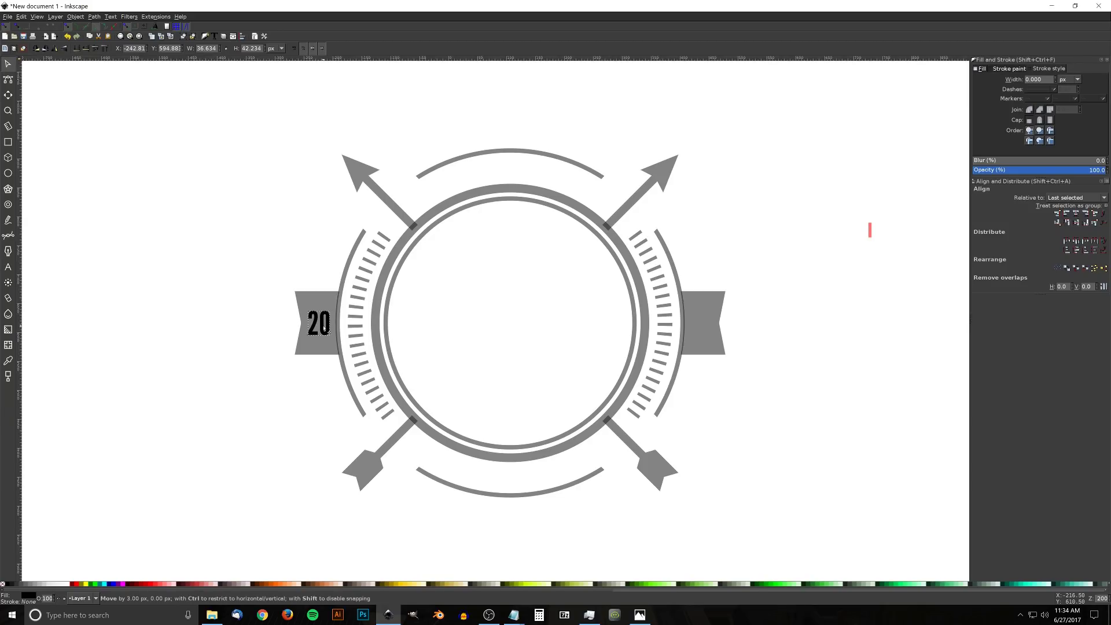
{"action": "left_click", "coordinate": [65, 586]}
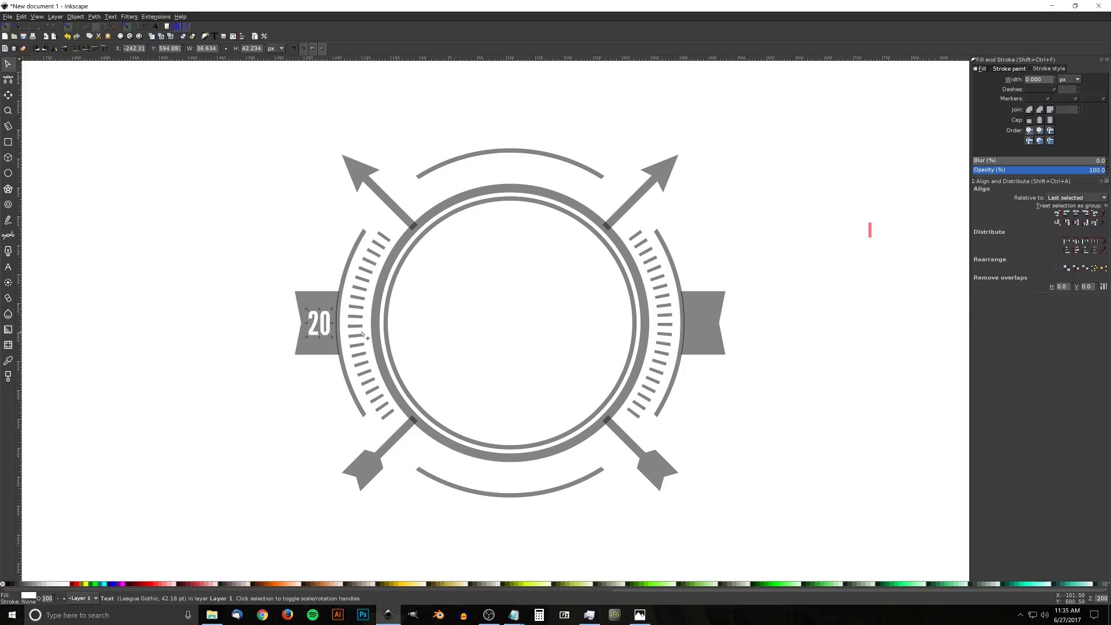
Duplicate the white "20" onto the right ribbon and change the copy's text to "17".
{"action": "key", "text": "ctrl+d"}
{"action": "left_click_drag", "start_coordinate": [318, 328], "coordinate": [702, 342]}
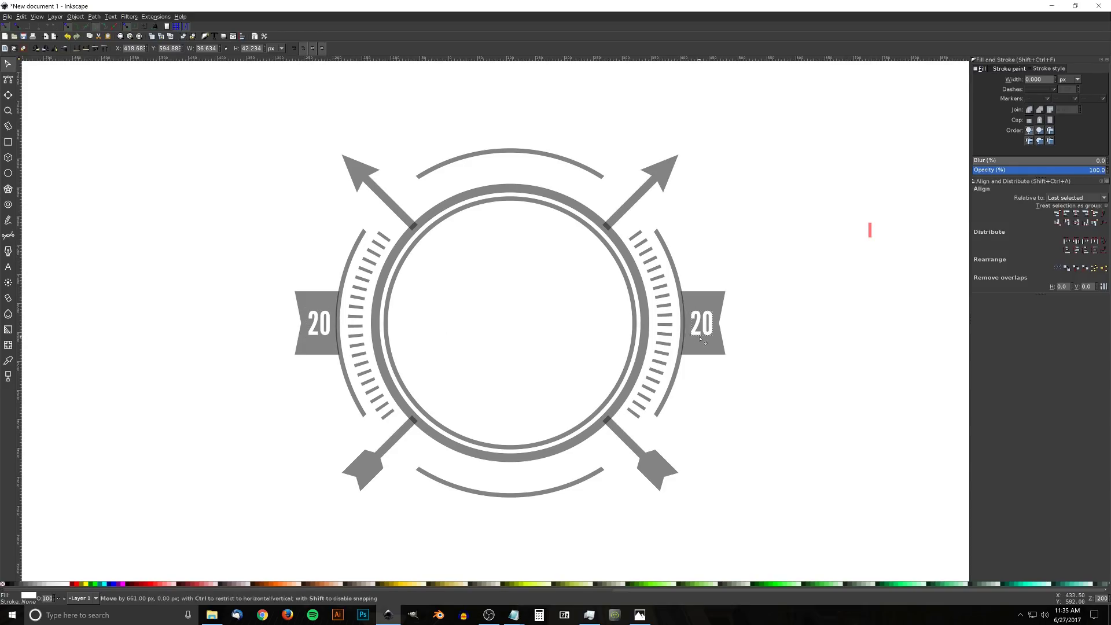
{"action": "left_click", "coordinate": [11, 269]}
{"action": "left_click", "coordinate": [702, 321]}
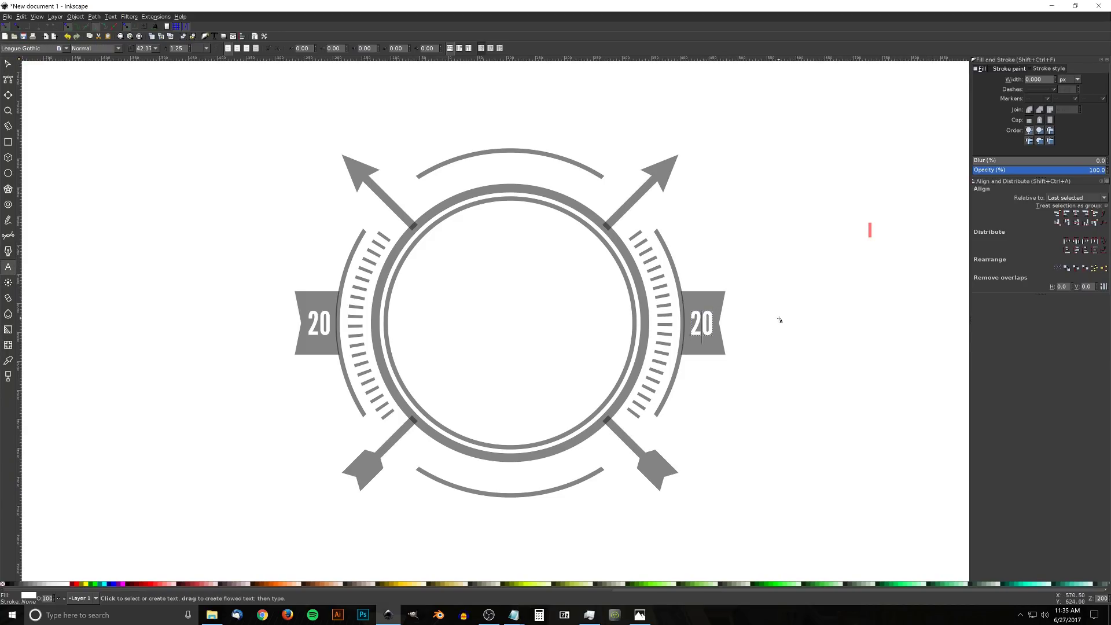
{"action": "key", "text": "Right"}
{"action": "key", "text": "BackSpace"}
{"action": "key", "text": "BackSpace"}
{"action": "type", "text": "17"}
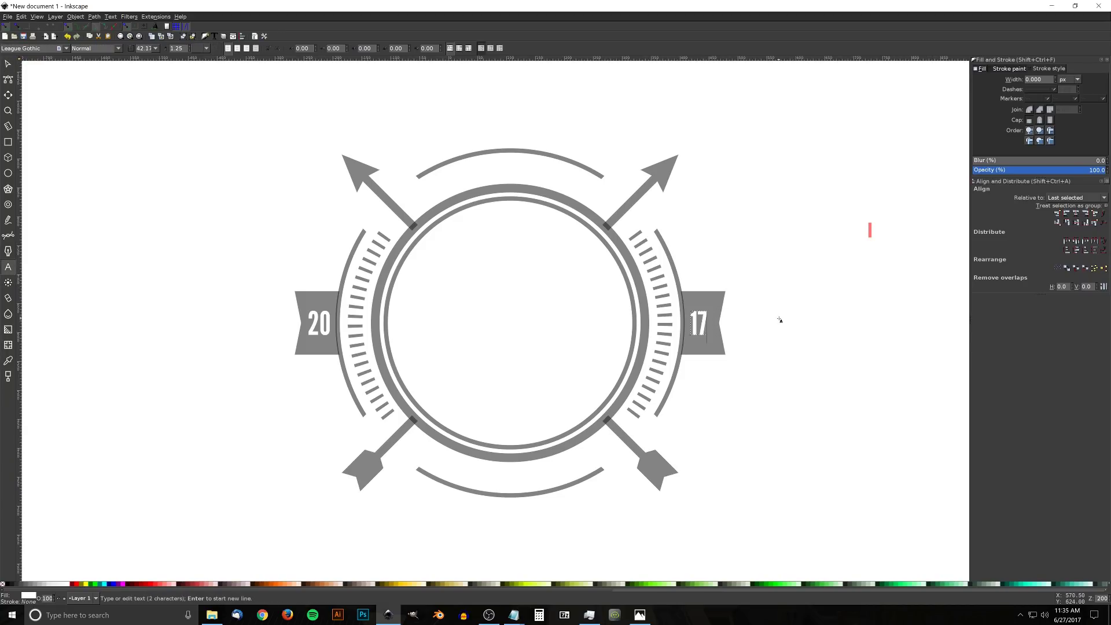
Nudge the "17" text slightly right on the right ribbon and clear the selection.
{"action": "left_click", "coordinate": [8, 63]}
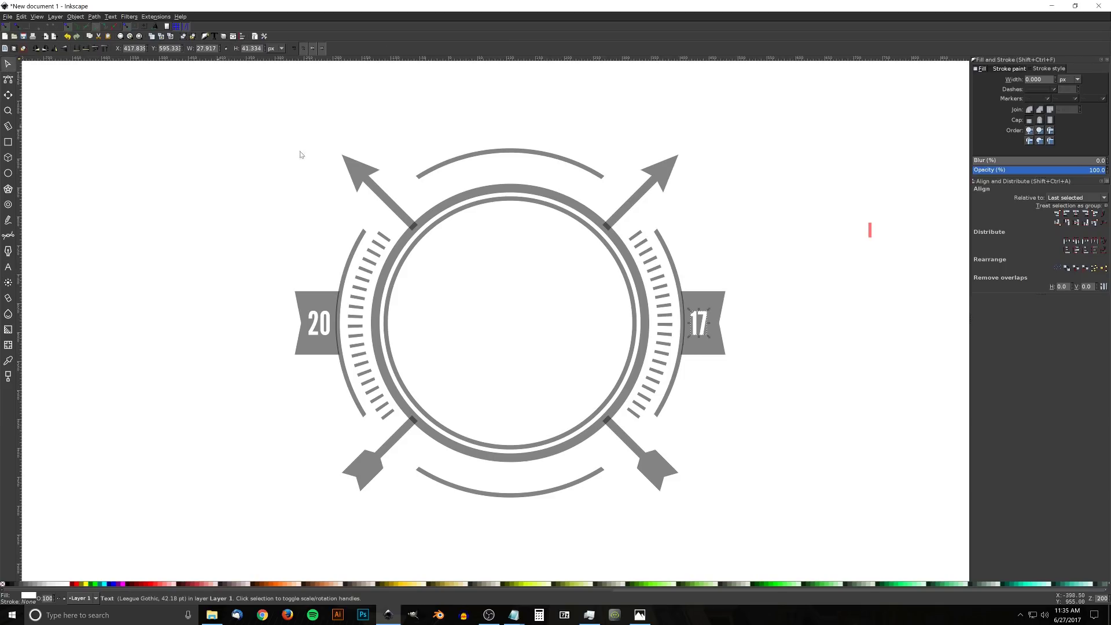
{"action": "left_click_drag", "start_coordinate": [704, 321], "coordinate": [706, 321]}
{"action": "left_click", "coordinate": [730, 396]}
{"action": "left_click_drag", "start_coordinate": [617, 380], "coordinate": [561, 381]}
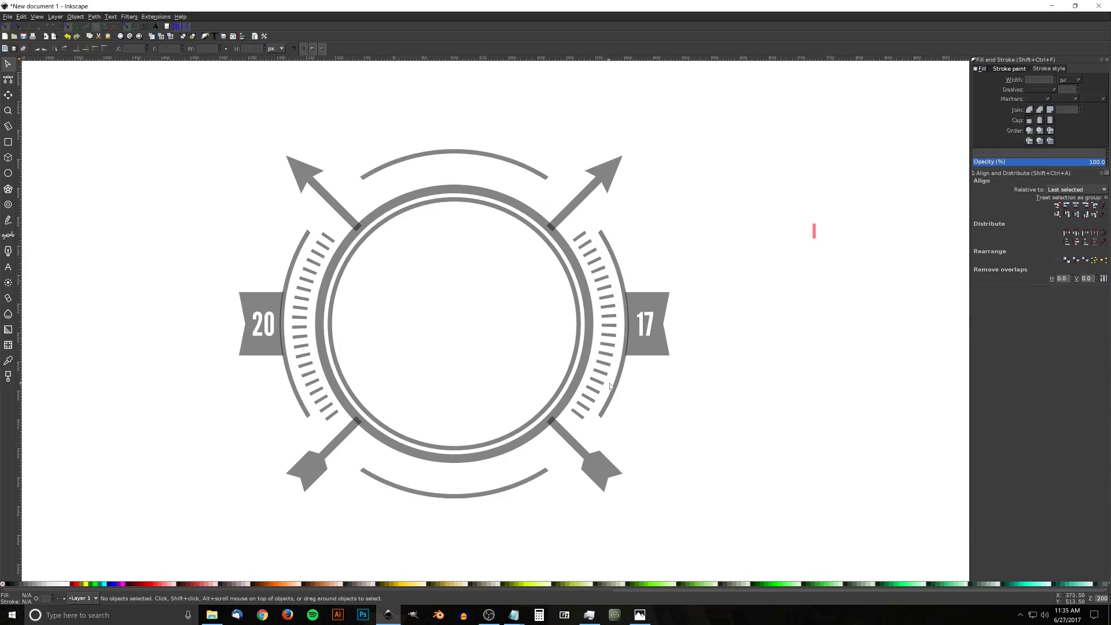
{"action": "scroll", "coordinate": [561, 382], "scroll_direction": "down", "scroll_amount": 1, "text": "ctrl"}
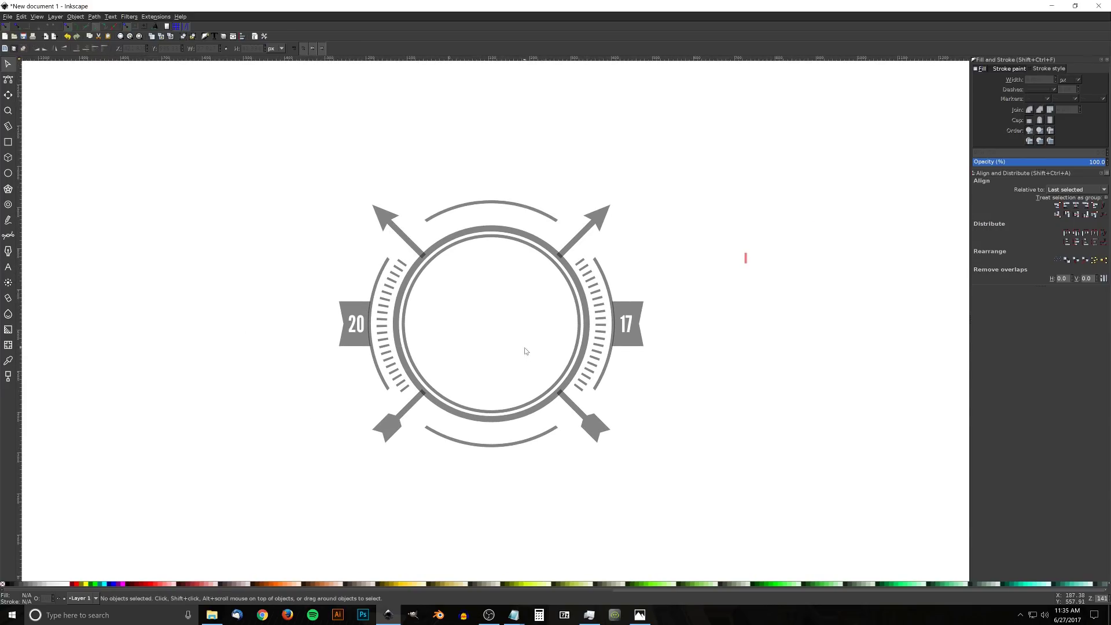
Switch to the Photos app to examine the reference logo's text, then return to the Inkscape drawing.
{"action": "left_click", "coordinate": [641, 615]}
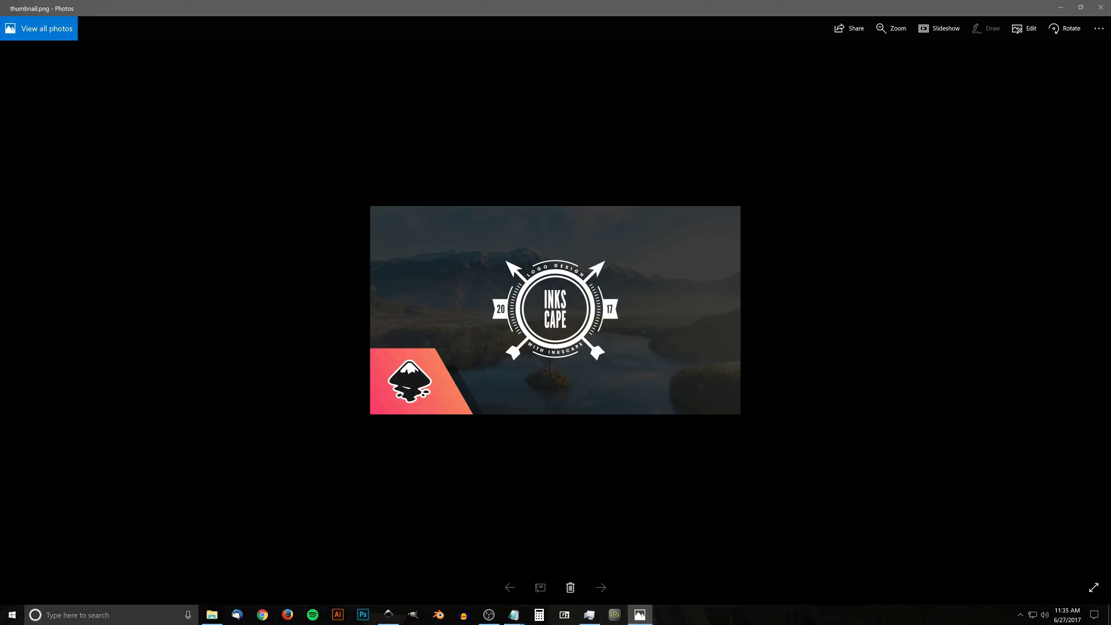
{"action": "left_click", "coordinate": [1102, 33]}
{"action": "left_click", "coordinate": [1103, 36]}
{"action": "left_click", "coordinate": [1057, 8]}
{"action": "left_click_drag", "start_coordinate": [641, 287], "coordinate": [606, 317]}
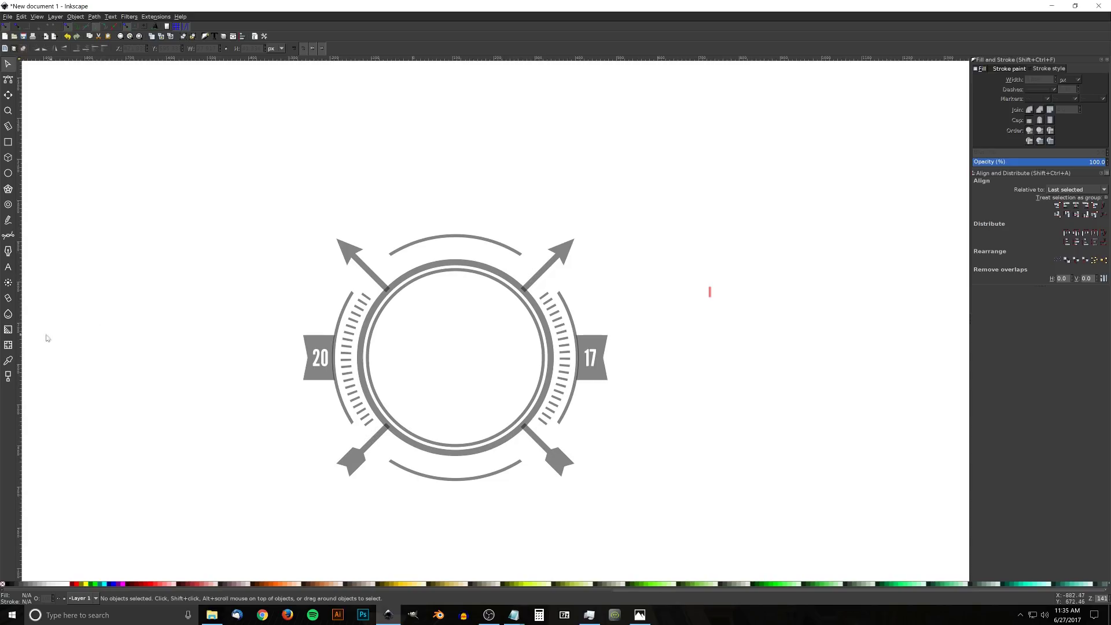
Duplicate the thick outer ring, remove the copy's stroke and fill it red.
{"action": "left_click", "coordinate": [436, 263]}
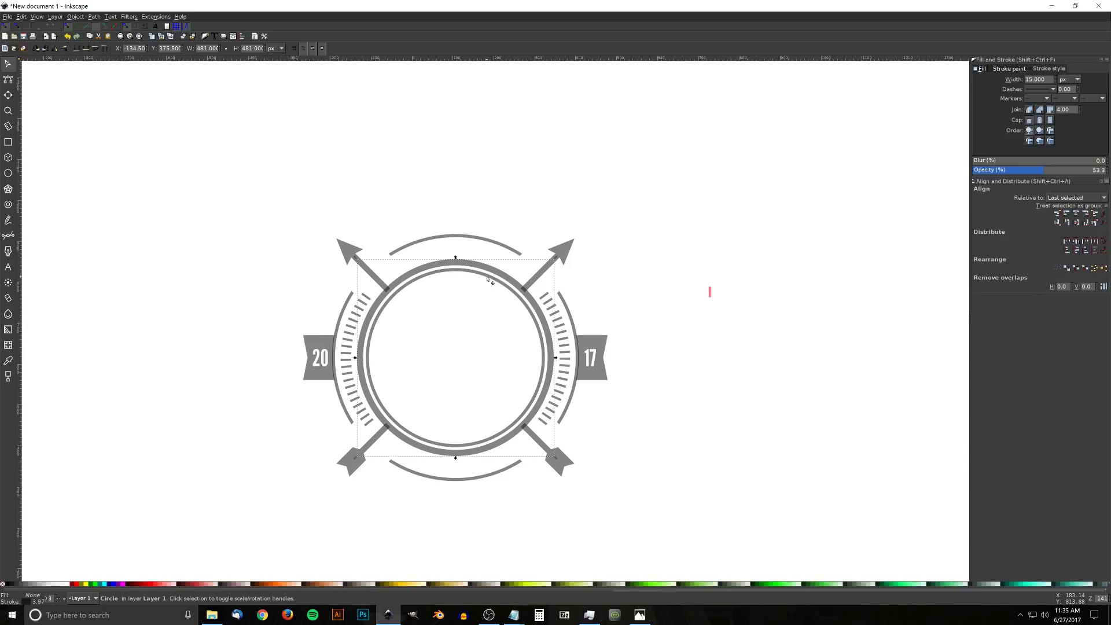
{"action": "key", "text": "ctrl+d"}
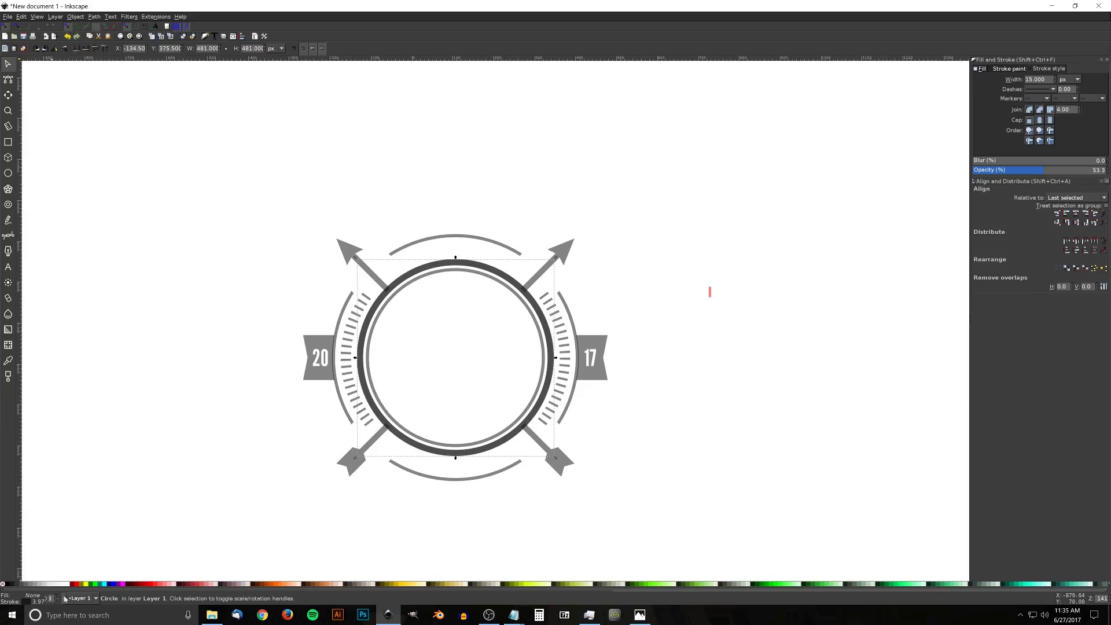
{"action": "left_click", "coordinate": [77, 585]}
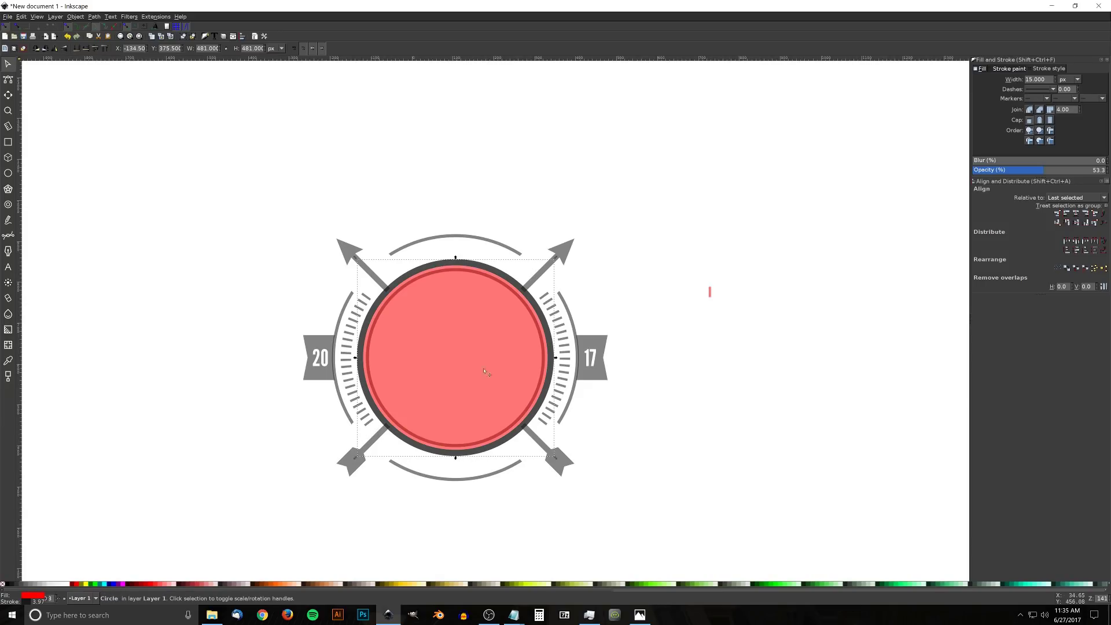
{"action": "left_click", "coordinate": [2, 584]}
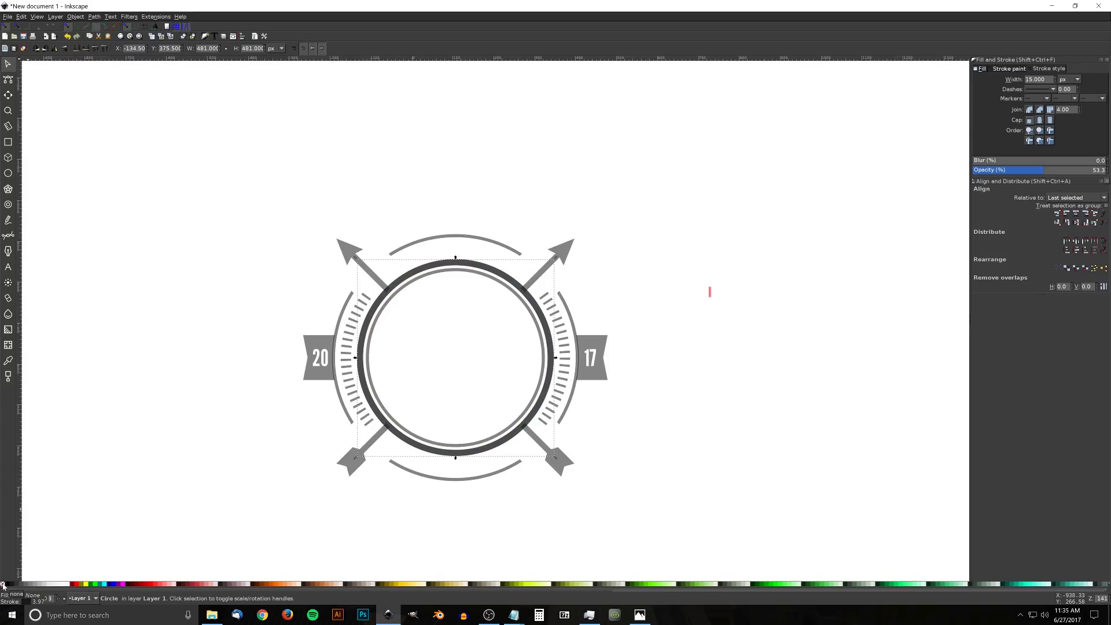
{"action": "left_click", "coordinate": [3, 584], "text": "shift"}
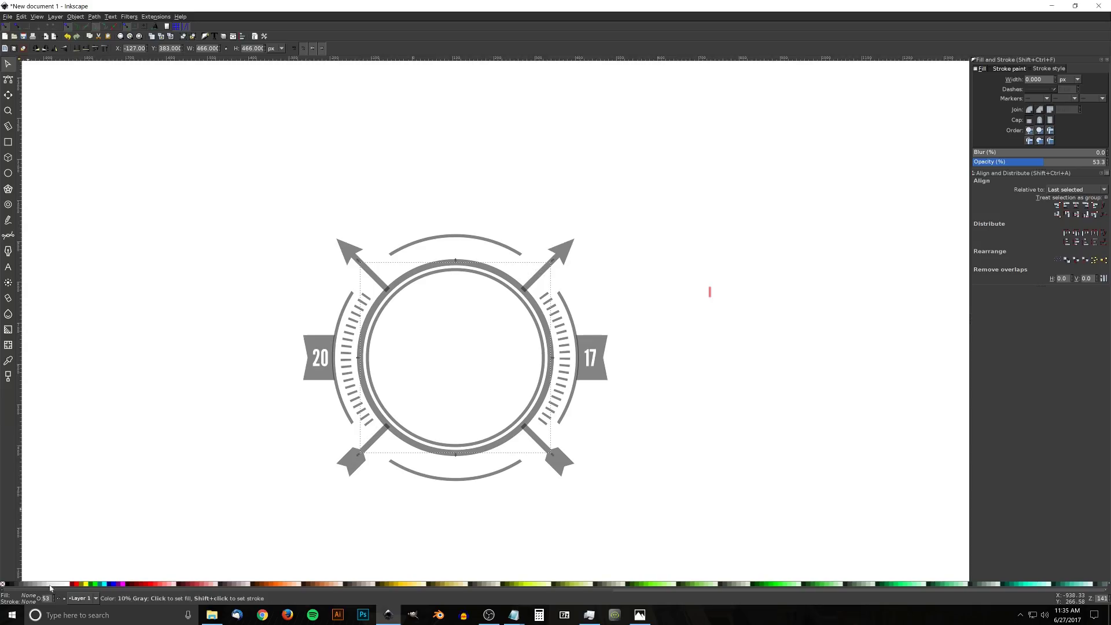
{"action": "left_click", "coordinate": [78, 584]}
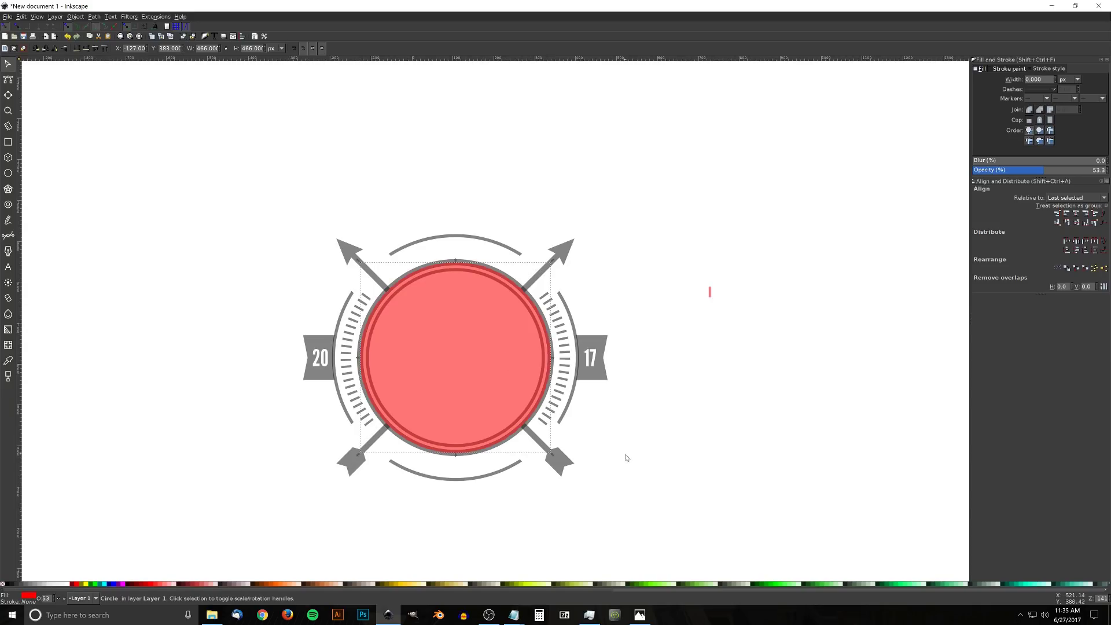
Enlarge the red circle evenly around its centre to about 503 px across, slightly beyond the thick ring.
{"action": "left_click_drag", "start_coordinate": [554, 456], "coordinate": [565, 471]}
{"action": "scroll", "coordinate": [489, 260], "scroll_direction": "up", "scroll_amount": 2}
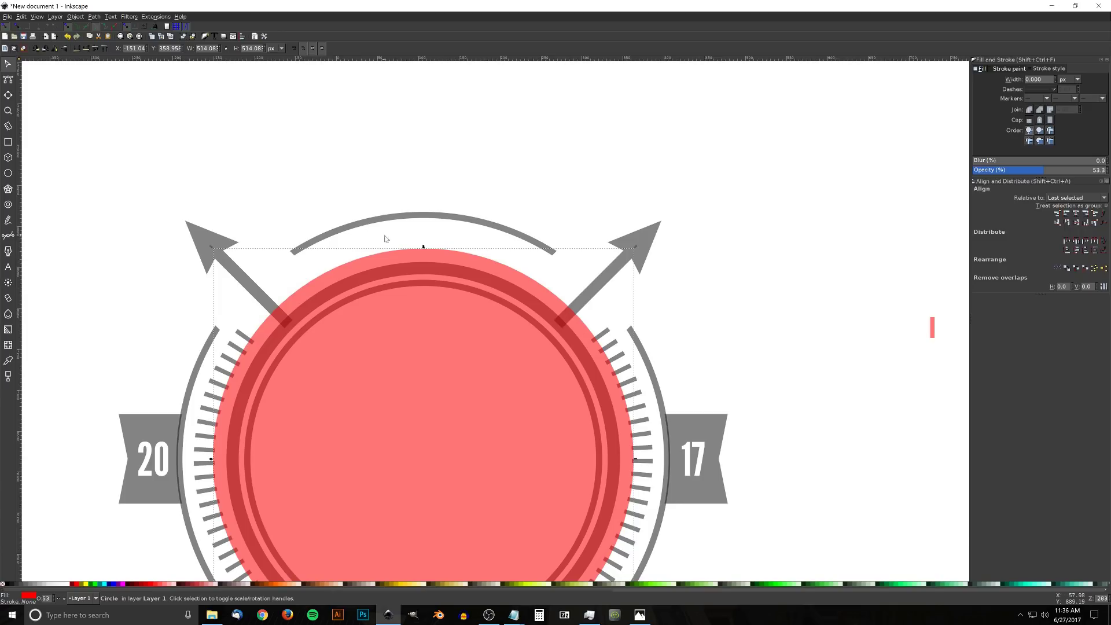
{"action": "left_click_drag", "start_coordinate": [423, 247], "coordinate": [426, 252]}
{"action": "left_click_drag", "start_coordinate": [406, 358], "coordinate": [437, 288]}
{"action": "mouse_move", "coordinate": [422, 217]}
{"action": "left_mouse_down"}
{"action": "mouse_move", "coordinate": [432, 346]}
{"action": "mouse_move", "coordinate": [420, 379]}
{"action": "mouse_move", "coordinate": [371, 353]}
{"action": "left_mouse_up"}
{"action": "key", "text": "1"}
{"action": "mouse_move", "coordinate": [436, 402]}
{"action": "left_mouse_down"}
{"action": "mouse_move", "coordinate": [446, 476]}
{"action": "mouse_move", "coordinate": [454, 423]}
{"action": "left_mouse_up"}
{"action": "mouse_move", "coordinate": [449, 381]}
{"action": "left_mouse_down"}
{"action": "mouse_move", "coordinate": [451, 414]}
{"action": "mouse_move", "coordinate": [457, 359]}
{"action": "left_mouse_up"}
{"action": "left_click_drag", "start_coordinate": [467, 313], "coordinate": [457, 364]}
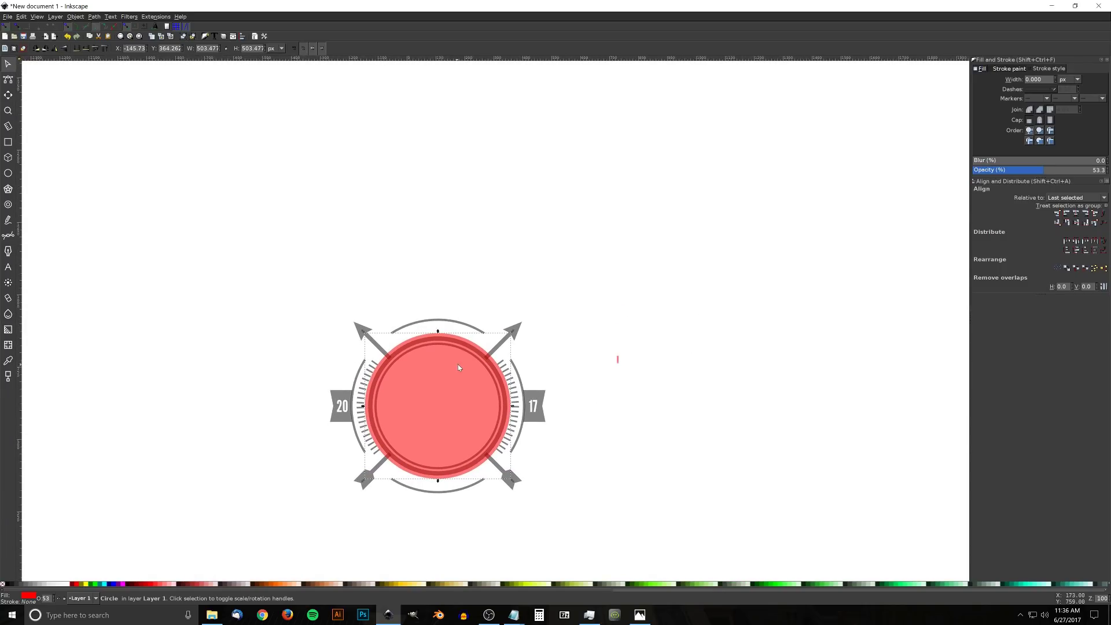
Add the text "LOGO DESIGN" above the badge with widened letter spacing and scale it to about 266 × 20 px.
{"action": "left_click", "coordinate": [8, 267]}
{"action": "left_click", "coordinate": [384, 249]}
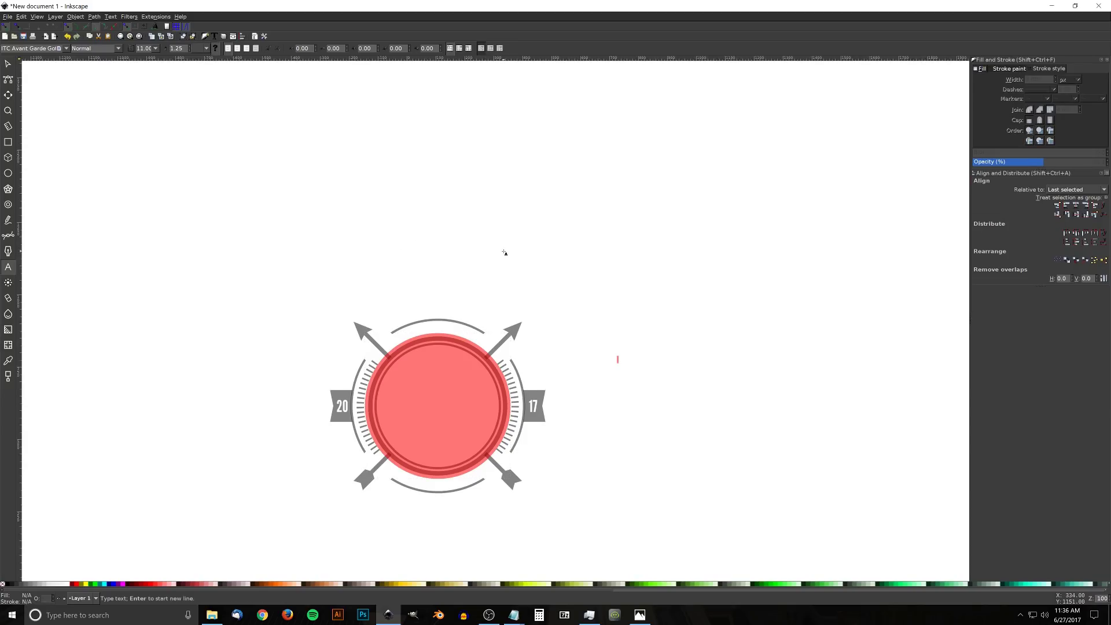
{"action": "type", "text": "LOGO DESIGN"}
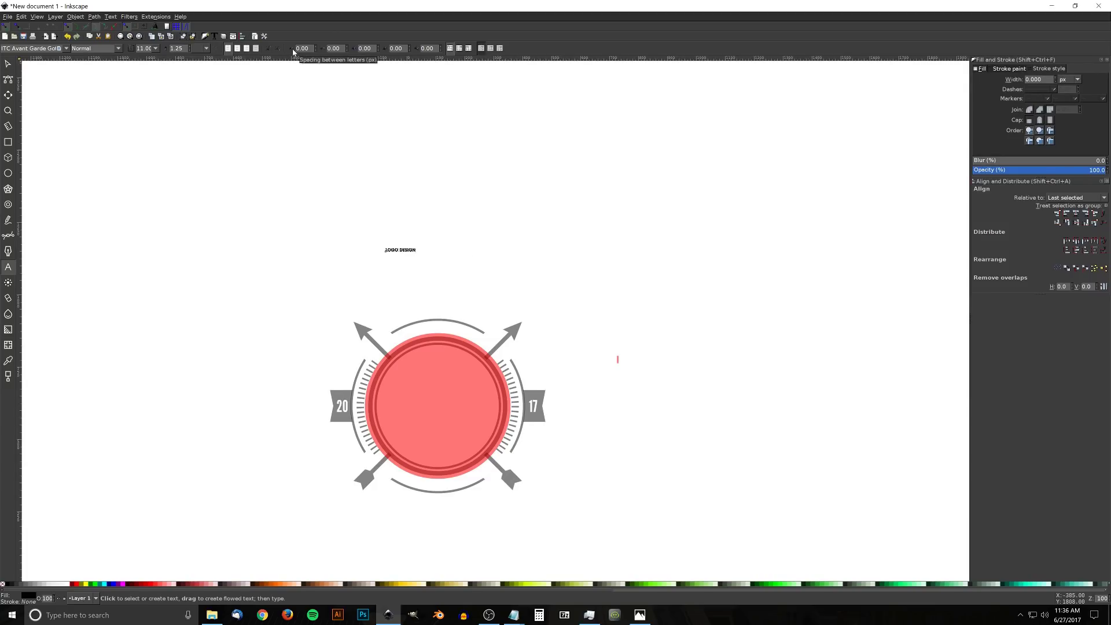
{"action": "left_click", "coordinate": [316, 48]}
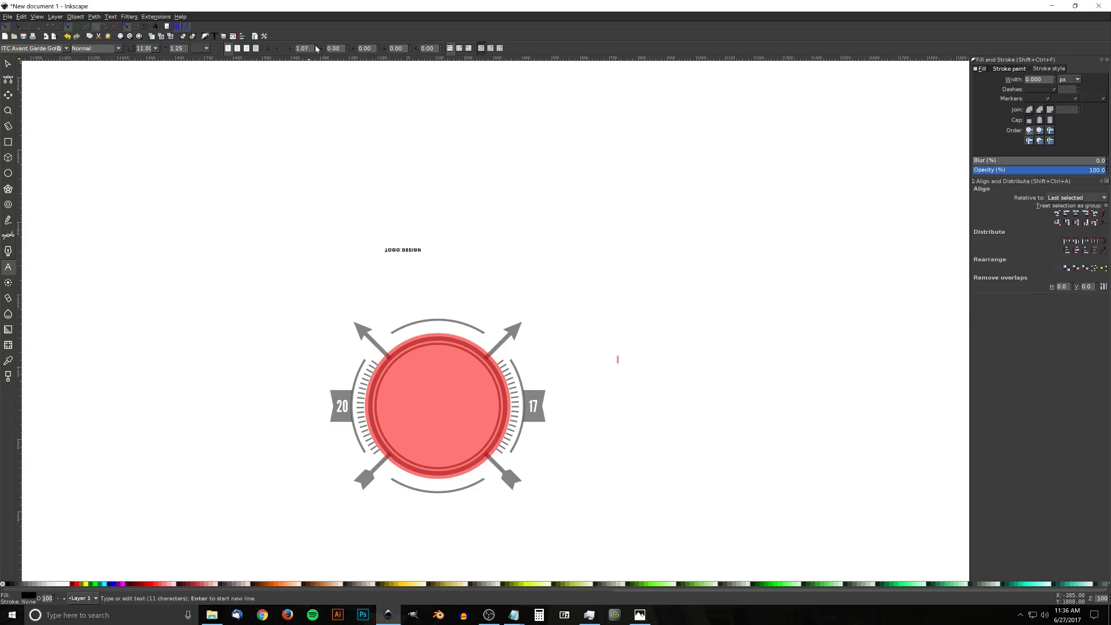
{"action": "left_click", "coordinate": [8, 63]}
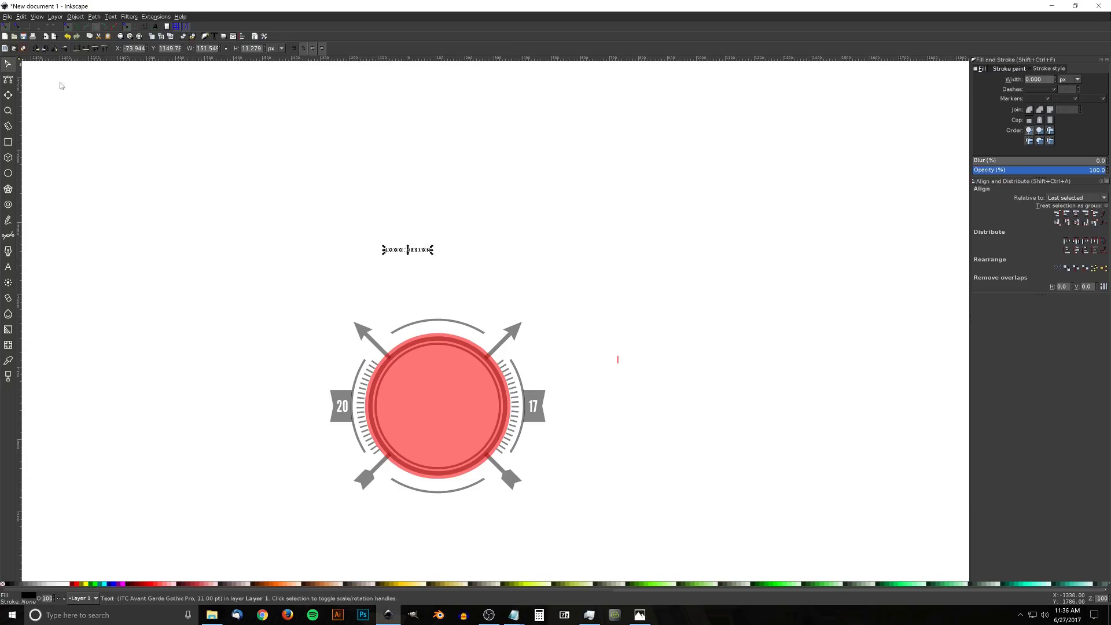
{"action": "scroll", "coordinate": [445, 394], "scroll_direction": "up", "scroll_amount": 2}
{"action": "left_click_drag", "start_coordinate": [418, 111], "coordinate": [455, 112]}
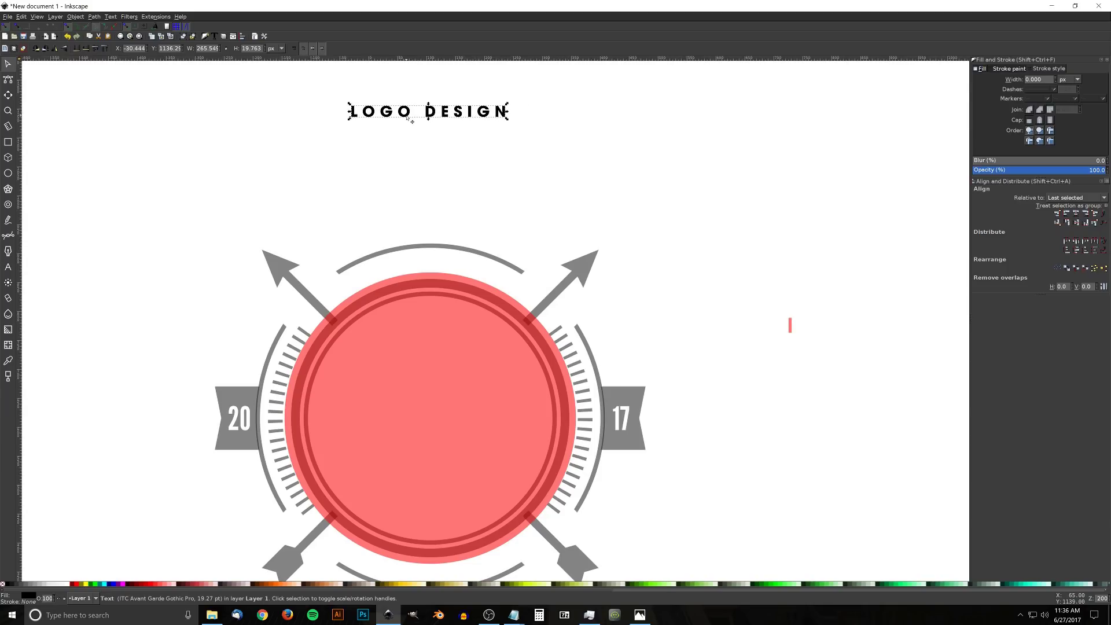
Duplicate the "LOGO DESIGN" text below the original and change the copy to "WITH INKSCAPE".
{"action": "key", "text": "ctrl+d"}
{"action": "left_click_drag", "start_coordinate": [409, 119], "coordinate": [410, 165]}
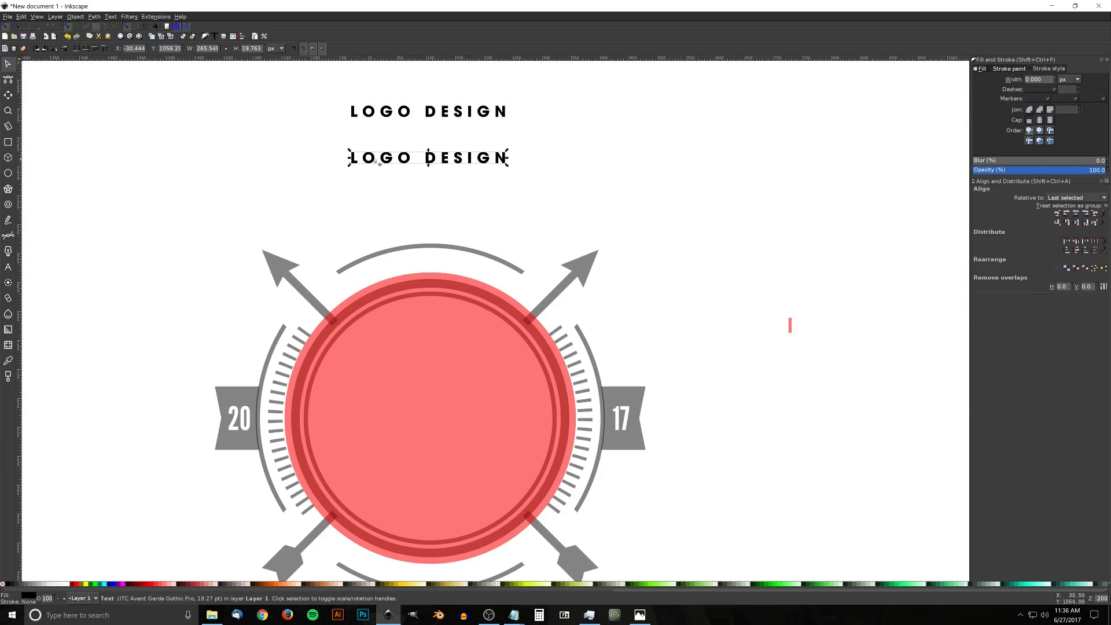
{"action": "left_click", "coordinate": [8, 267]}
{"action": "left_click_drag", "start_coordinate": [510, 158], "coordinate": [344, 155]}
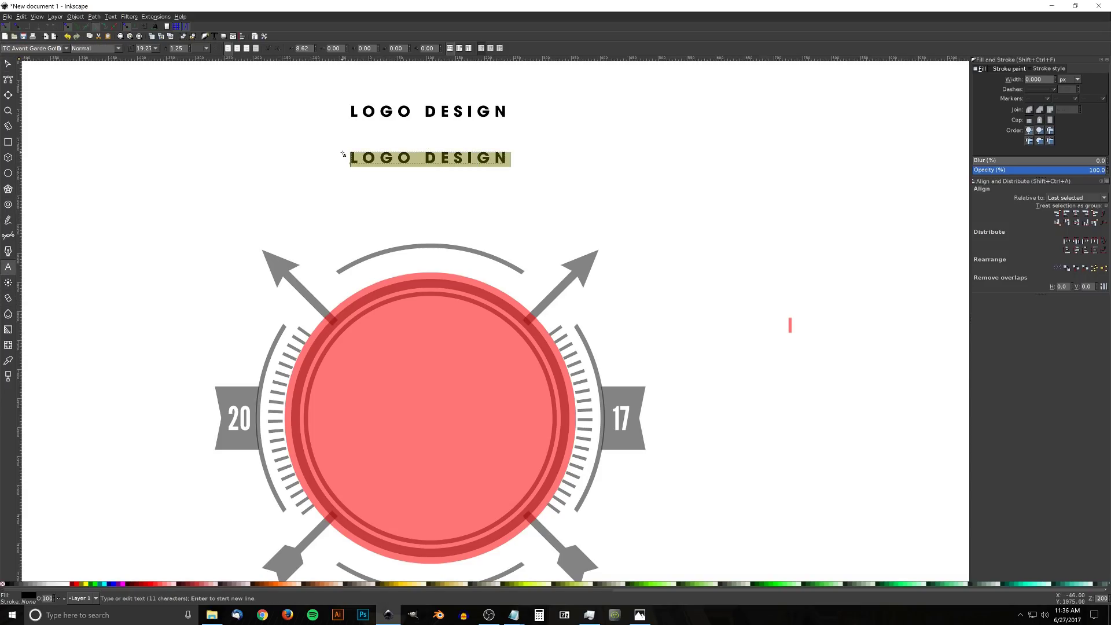
{"action": "type", "text": "WITH INKSCAPE"}
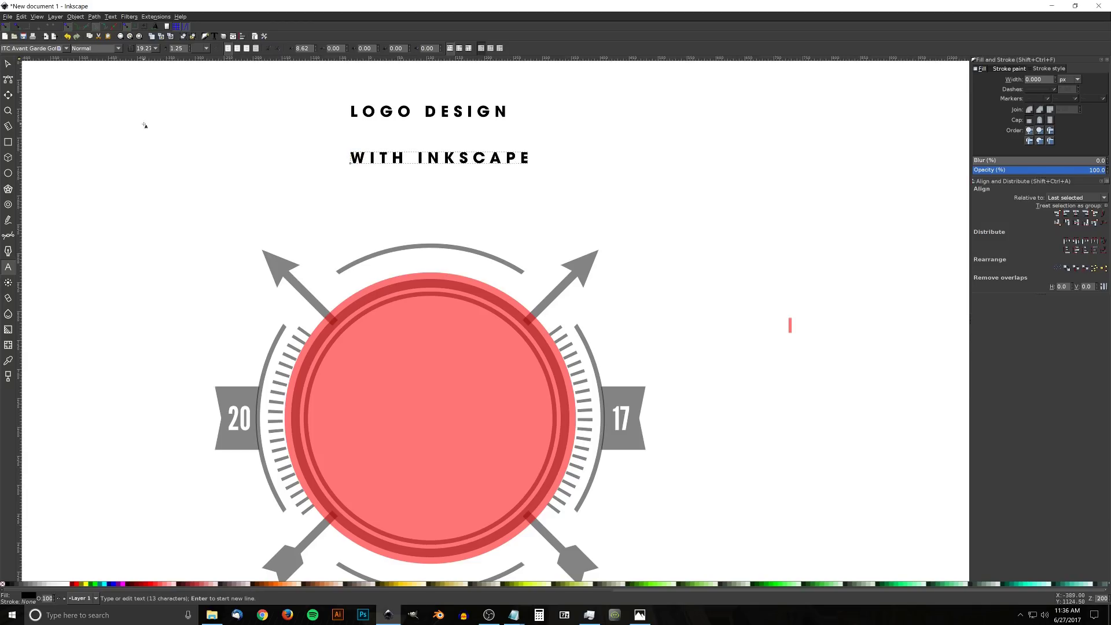
{"action": "left_click", "coordinate": [8, 64]}
{"action": "left_click_drag", "start_coordinate": [389, 258], "coordinate": [387, 251]}
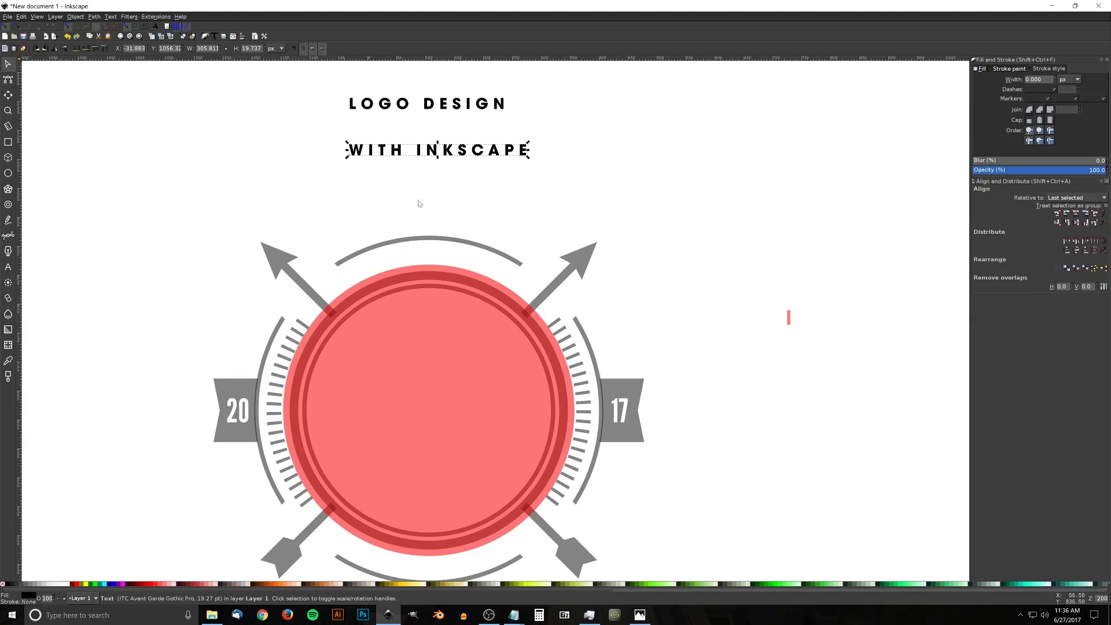
Put the "LOGO DESIGN" text on the red circle's path and clear the selection.
{"action": "left_click_drag", "start_coordinate": [457, 110], "coordinate": [426, 112]}
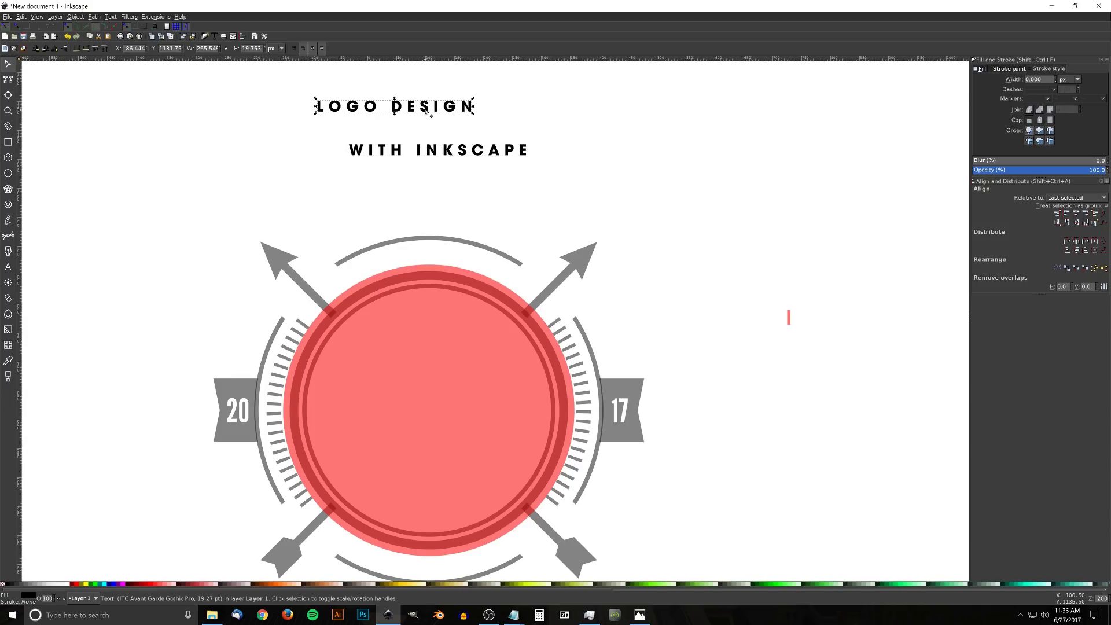
{"action": "left_click", "coordinate": [441, 302], "text": "shift"}
{"action": "left_click", "coordinate": [111, 16]}
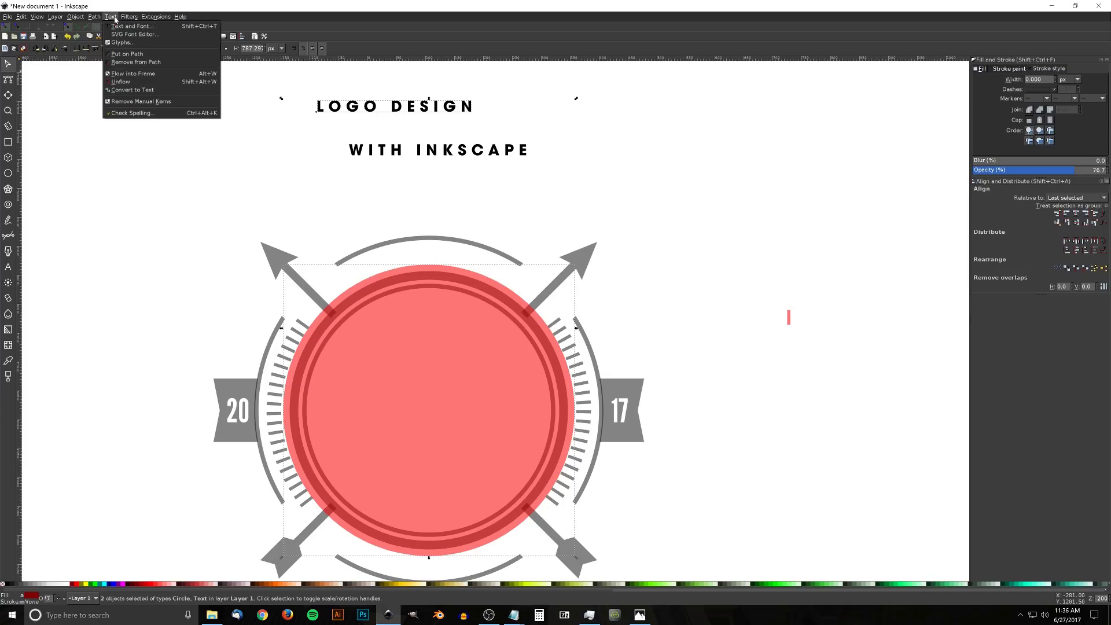
{"action": "left_click", "coordinate": [129, 54]}
{"action": "left_click_drag", "start_coordinate": [482, 257], "coordinate": [472, 221]}
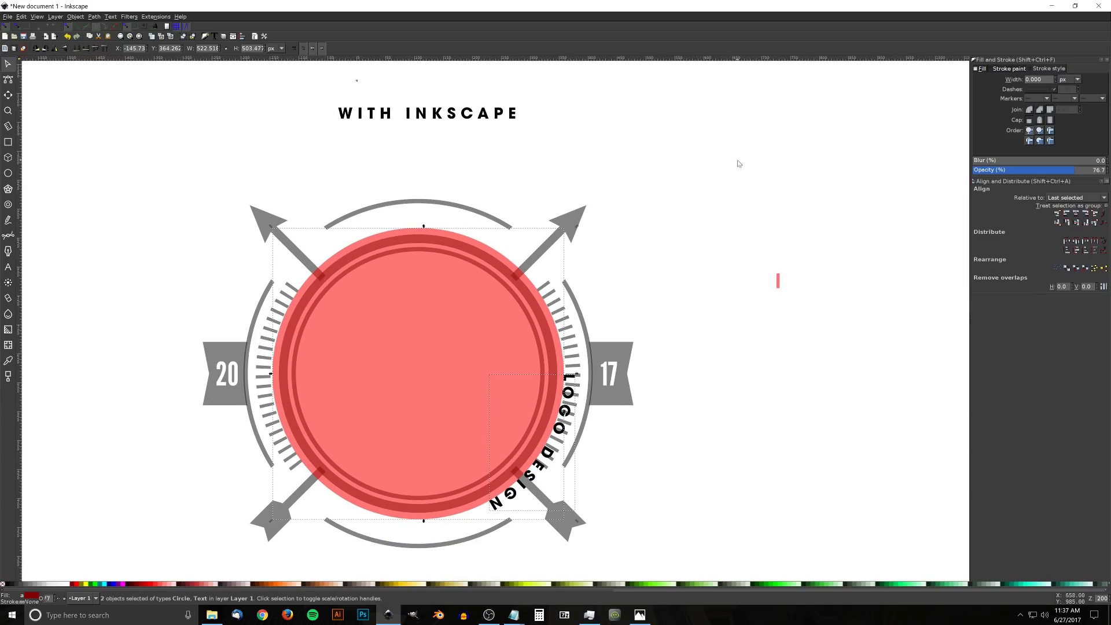
{"action": "left_click", "coordinate": [720, 135]}
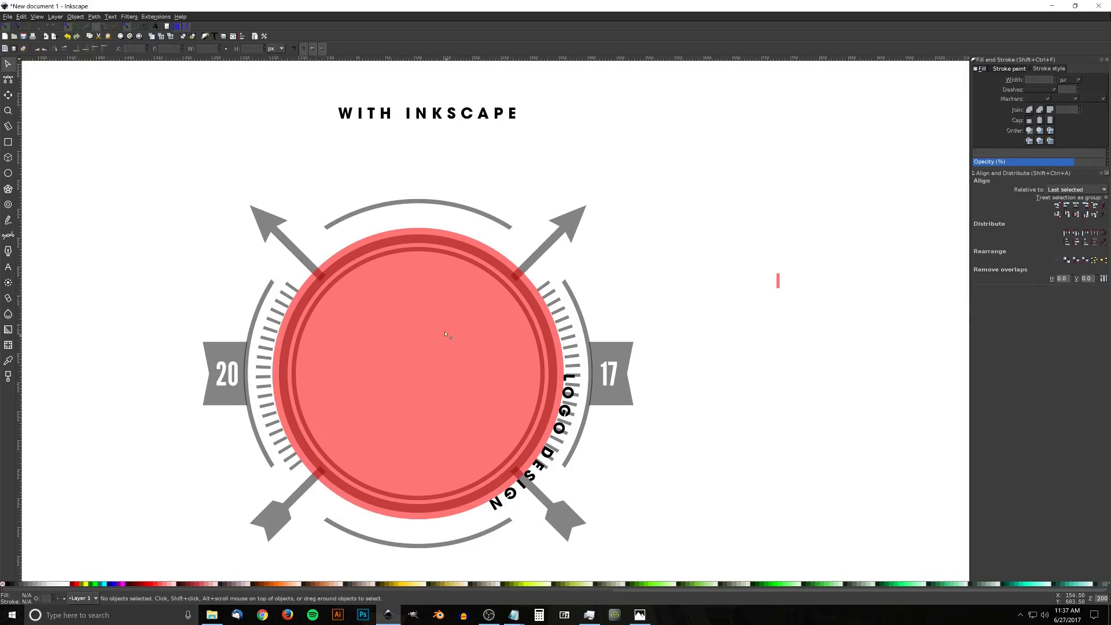
Rotate the red circle until "LOGO DESIGN" sits centred beneath the upper outer arc.
{"action": "left_click", "coordinate": [403, 276]}
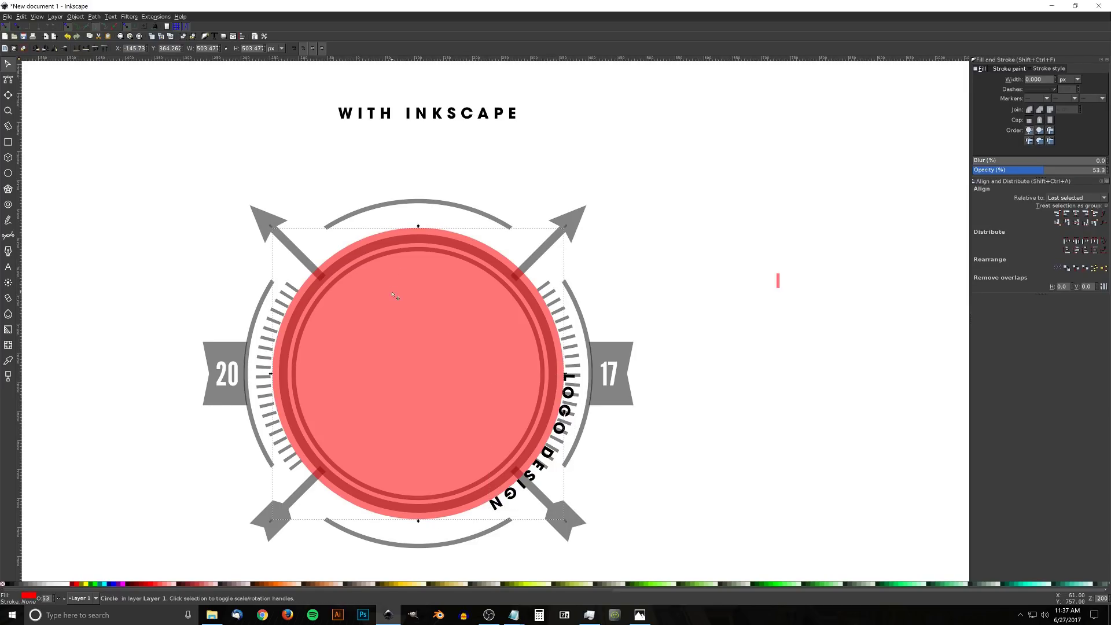
{"action": "left_click_drag", "start_coordinate": [554, 235], "coordinate": [262, 337]}
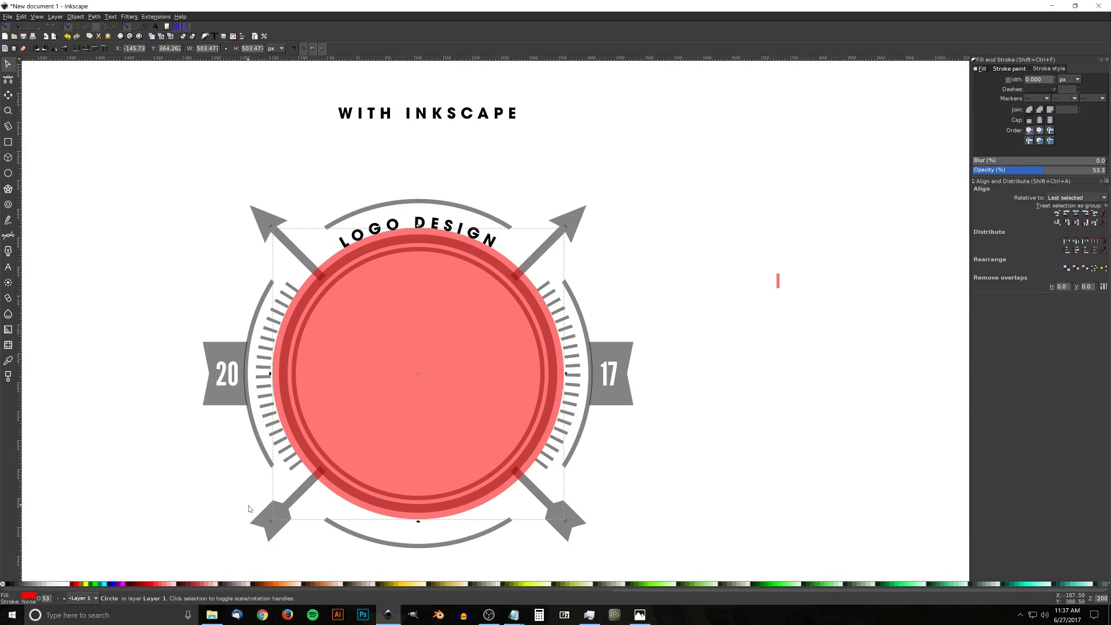
{"action": "left_click_drag", "start_coordinate": [569, 229], "coordinate": [569, 231]}
Convert the curved "LOGO DESIGN" text to a path.
{"action": "left_click", "coordinate": [429, 220]}
{"action": "left_click", "coordinate": [96, 17]}
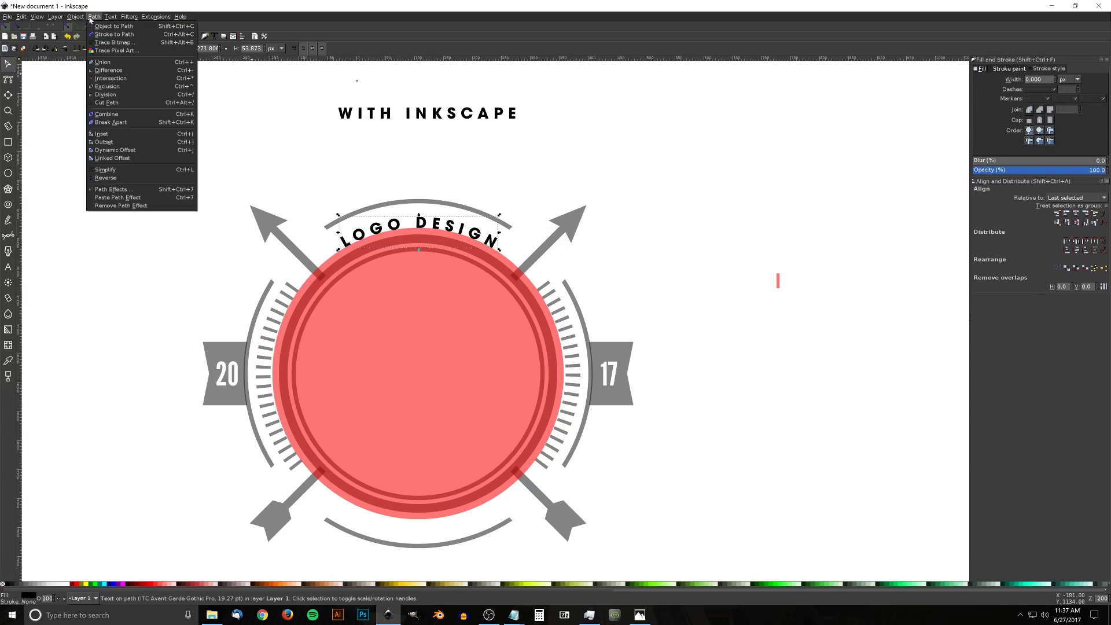
{"action": "left_click", "coordinate": [97, 26]}
{"action": "left_click_drag", "start_coordinate": [418, 438], "coordinate": [426, 404]}
Enlarge the red circle around its centre to about 546 px across and flip it horizontally.
{"action": "left_click", "coordinate": [458, 281]}
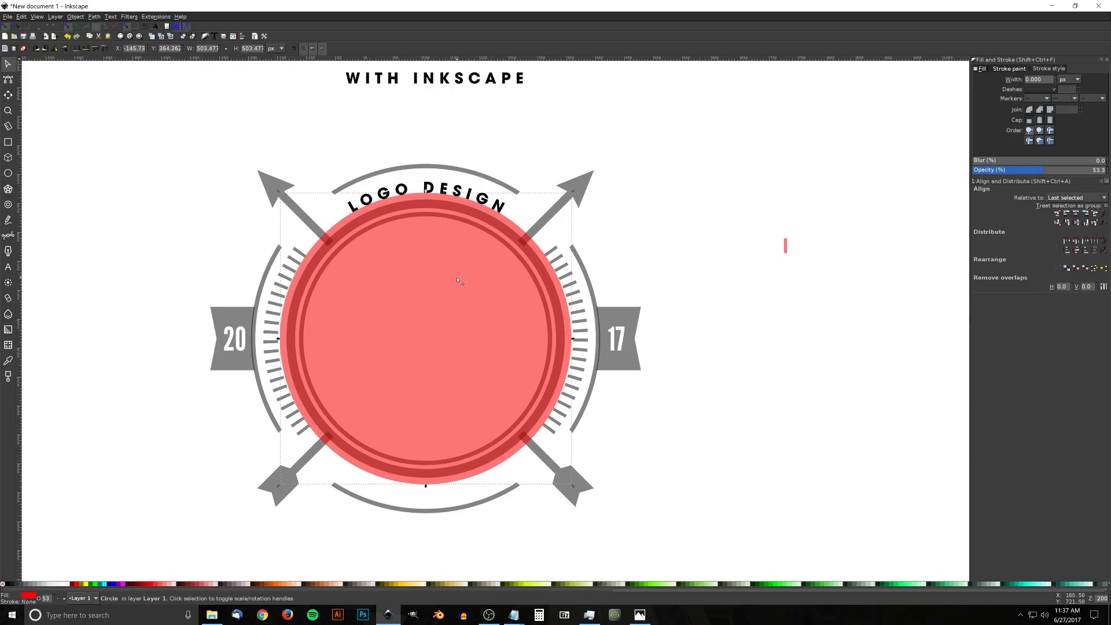
{"action": "left_click_drag", "start_coordinate": [573, 338], "coordinate": [586, 345]}
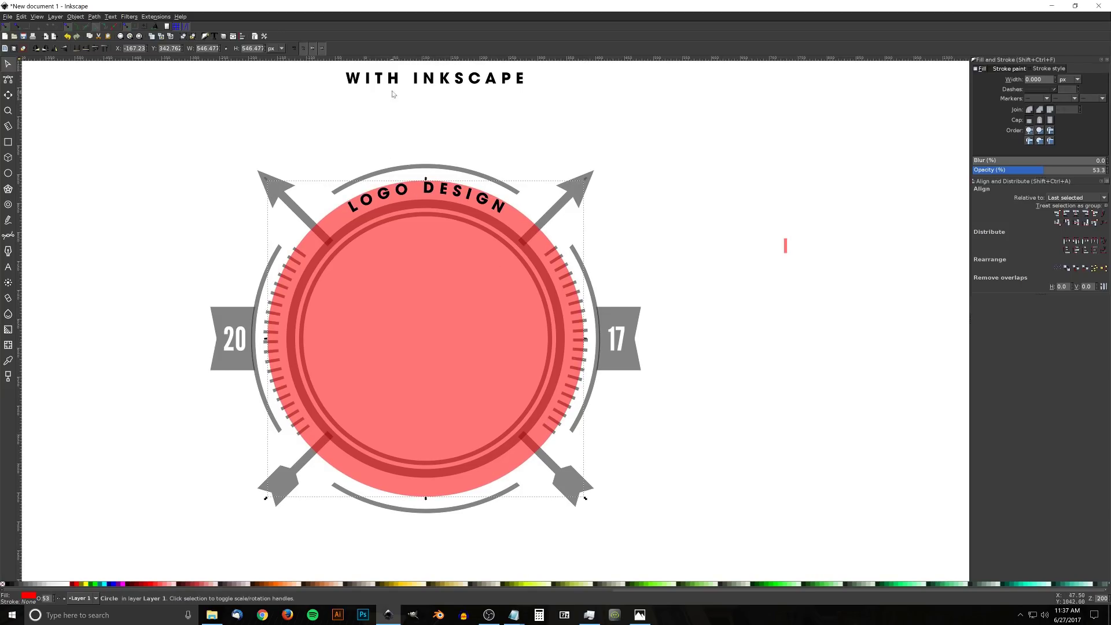
{"action": "left_click_drag", "start_coordinate": [474, 331], "coordinate": [479, 352]}
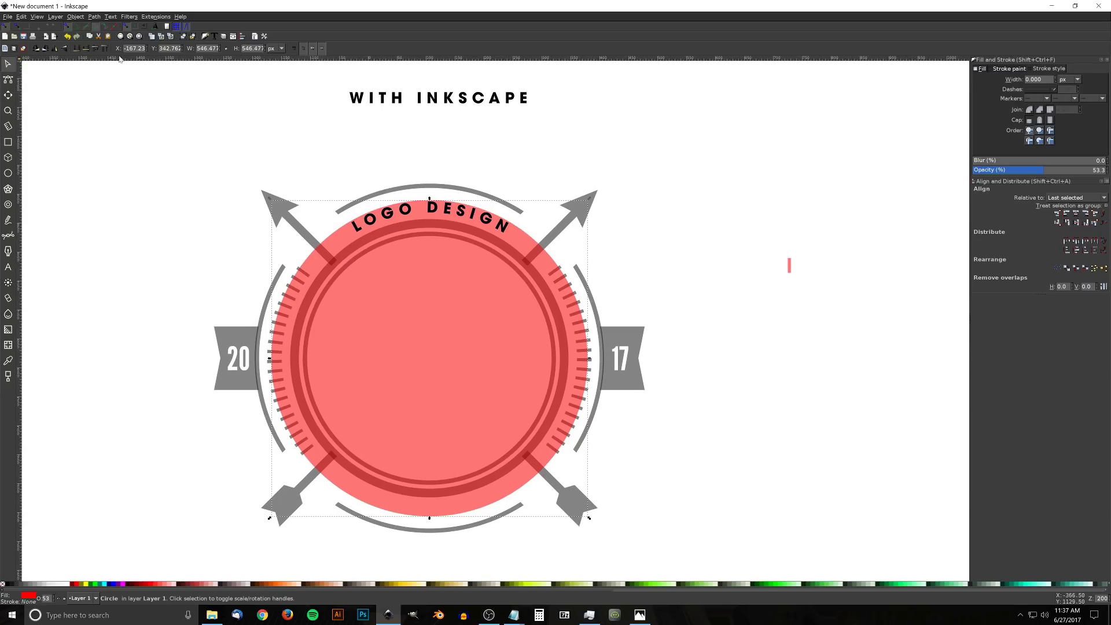
{"action": "left_click", "coordinate": [53, 50]}
Move "WITH INKSCAPE" closer above the badge and put it on the flipped red circle's path.
{"action": "mouse_move", "coordinate": [440, 101]}
{"action": "left_mouse_down"}
{"action": "mouse_move", "coordinate": [517, 348]}
{"action": "mouse_move", "coordinate": [415, 507]}
{"action": "mouse_move", "coordinate": [405, 478]}
{"action": "mouse_move", "coordinate": [391, 474]}
{"action": "mouse_move", "coordinate": [462, 496]}
{"action": "mouse_move", "coordinate": [458, 110]}
{"action": "left_mouse_up"}
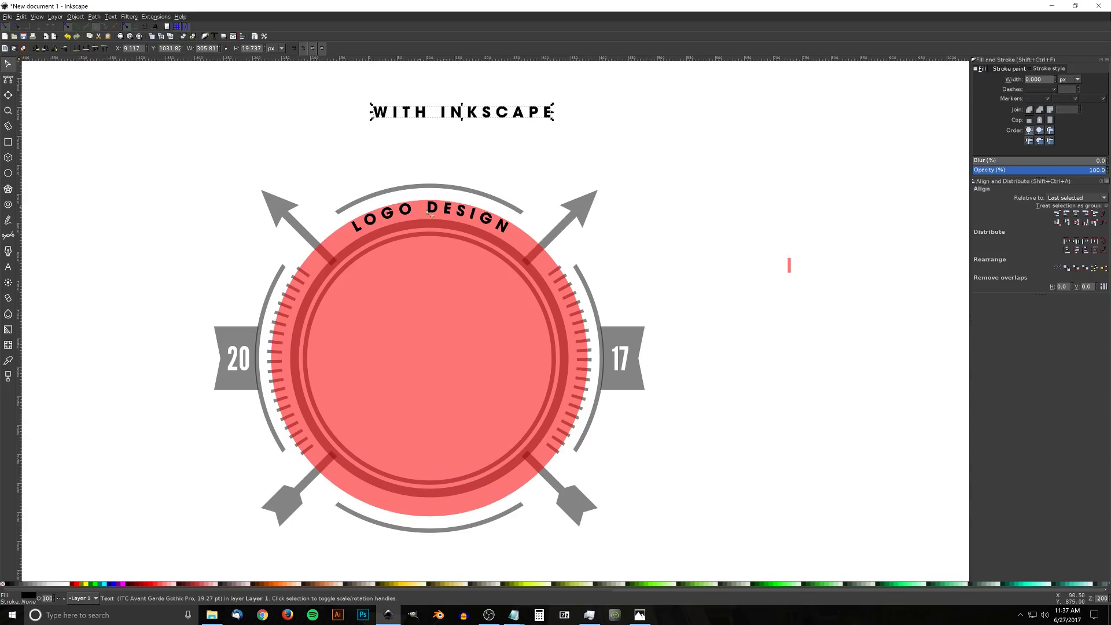
{"action": "mouse_move", "coordinate": [457, 118]}
{"action": "left_mouse_down"}
{"action": "mouse_move", "coordinate": [464, 110]}
{"action": "mouse_move", "coordinate": [438, 129]}
{"action": "left_mouse_up"}
{"action": "left_click", "coordinate": [441, 311], "text": "shift"}
{"action": "left_click", "coordinate": [110, 17]}
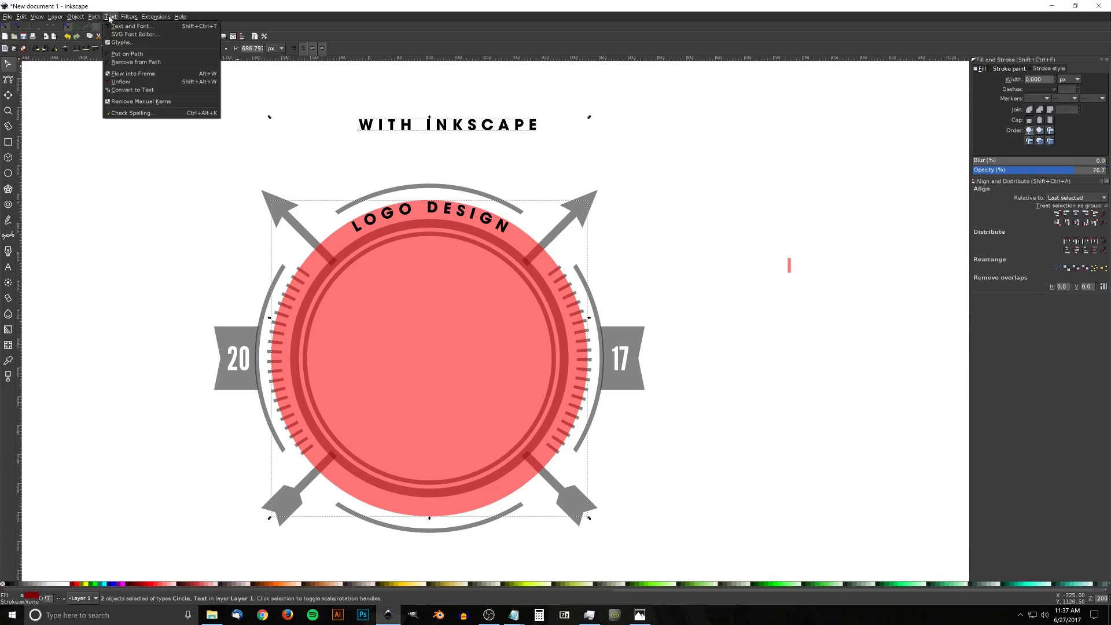
{"action": "left_click", "coordinate": [113, 53]}
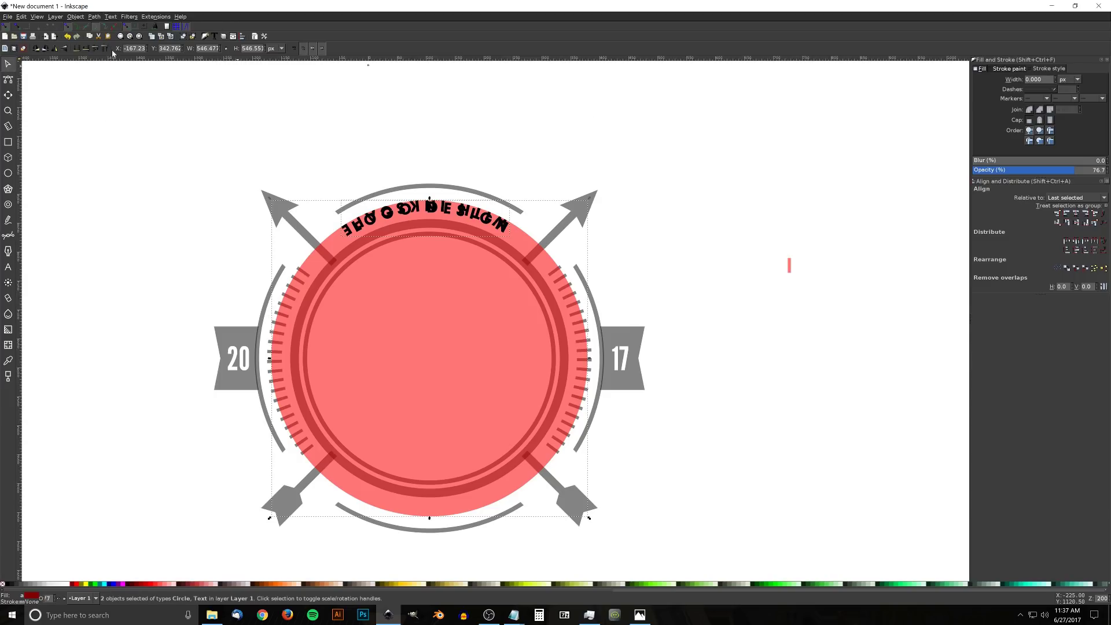
Rotate the red circle about 178° so "WITH INKSCAPE" sits centred above the lower outer arc.
{"action": "left_click", "coordinate": [677, 257]}
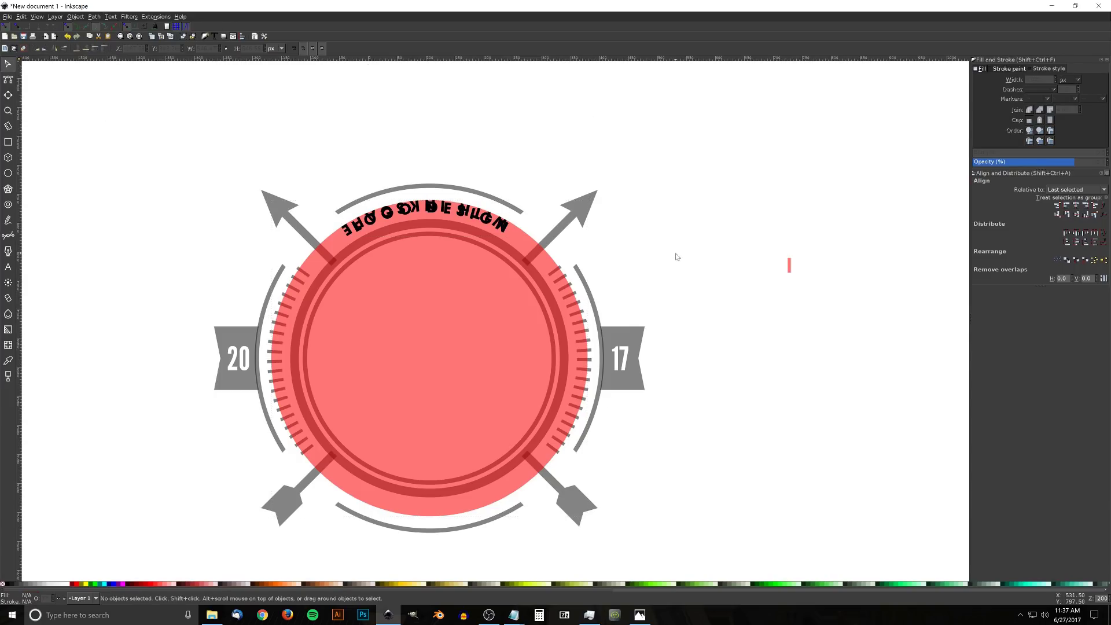
{"action": "left_click", "coordinate": [458, 395]}
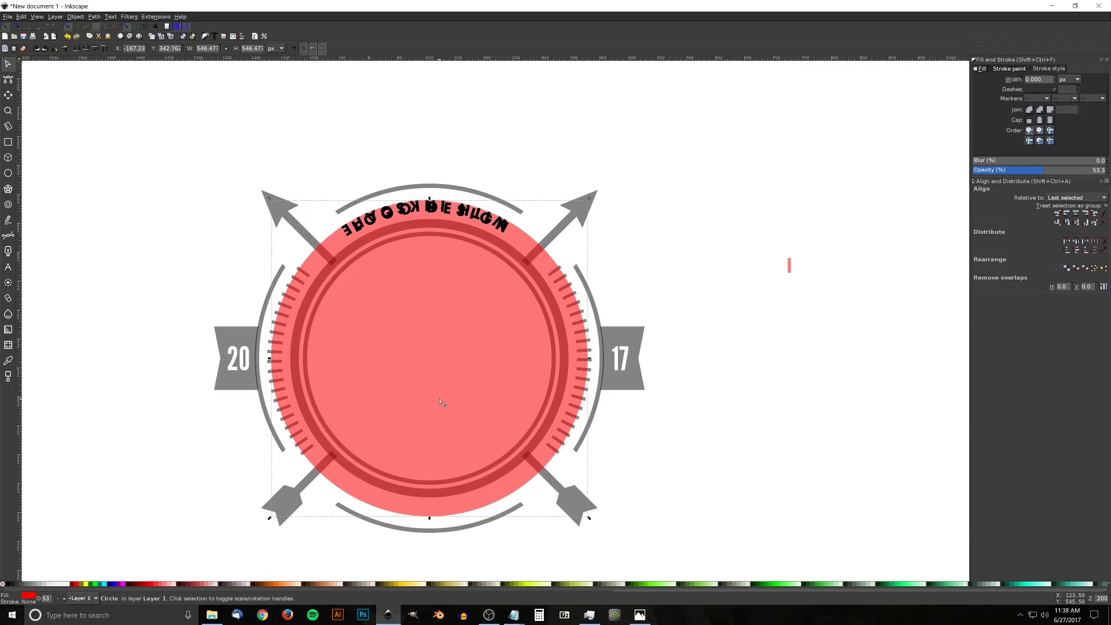
{"action": "left_click_drag", "start_coordinate": [270, 518], "coordinate": [579, 223]}
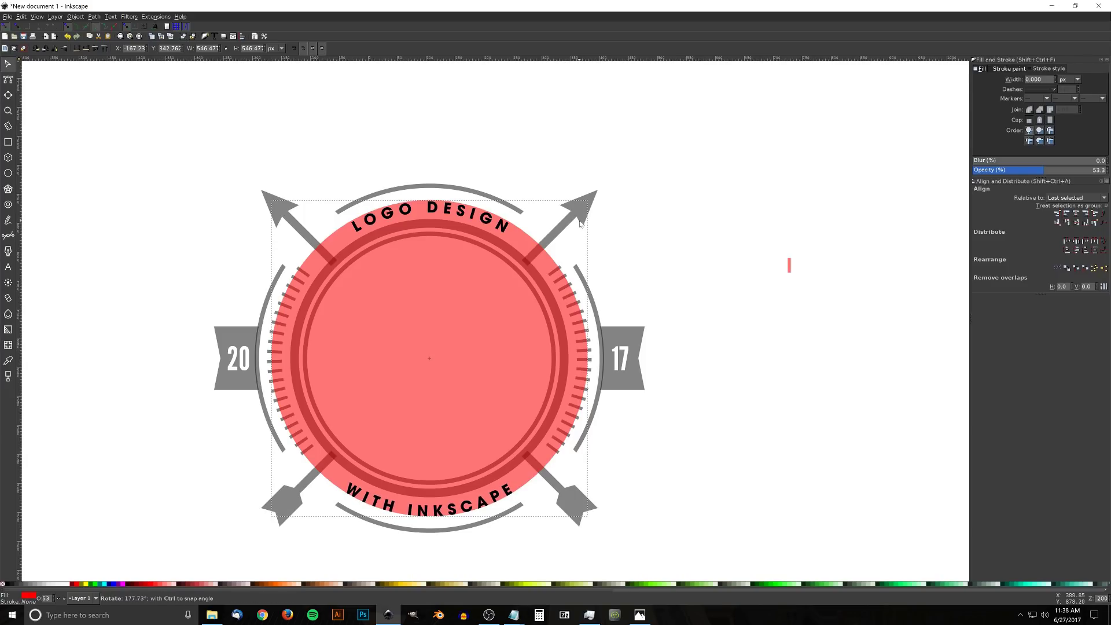
Convert the curved "WITH INKSCAPE" text to a path.
{"action": "left_click", "coordinate": [495, 502]}
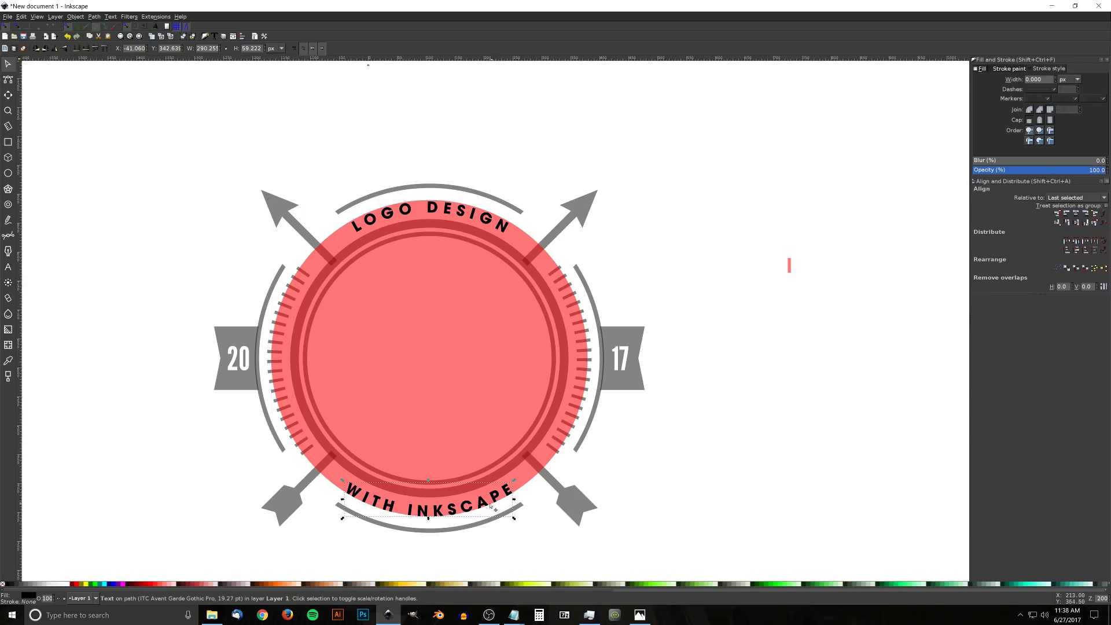
{"action": "left_click", "coordinate": [101, 17]}
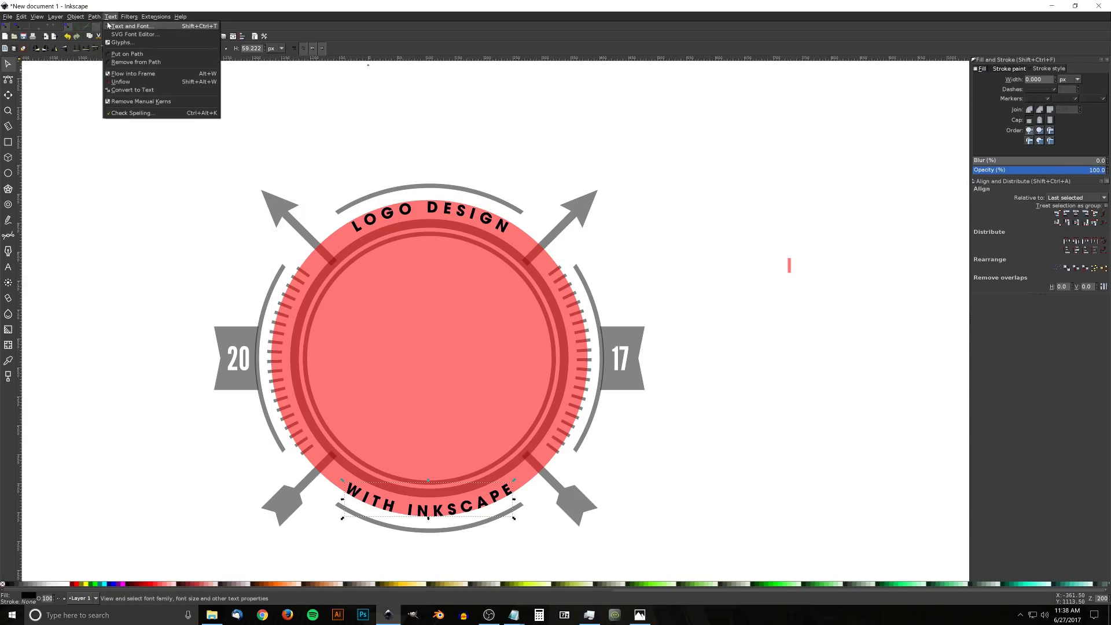
{"action": "left_click", "coordinate": [93, 26]}
Delete the red guide circle covering the badge.
{"action": "left_click", "coordinate": [461, 326]}
{"action": "left_click_drag", "start_coordinate": [449, 334], "coordinate": [638, 276]}
{"action": "key", "text": "Delete"}
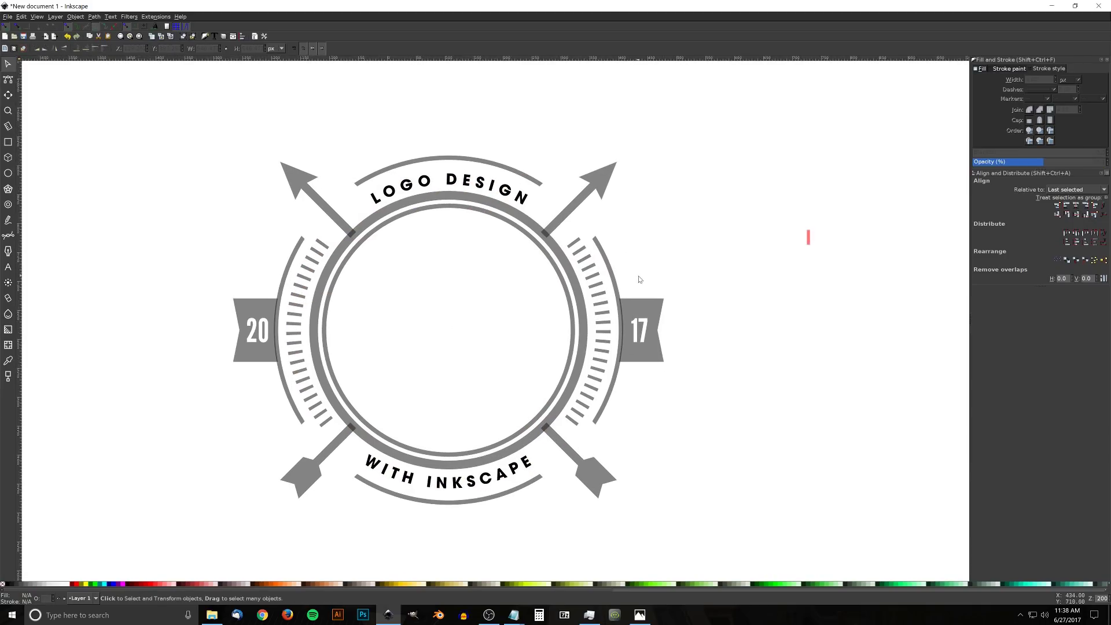
Convert the strokes of the thin inner ring and the thick outer ring to paths.
{"action": "left_click", "coordinate": [385, 227]}
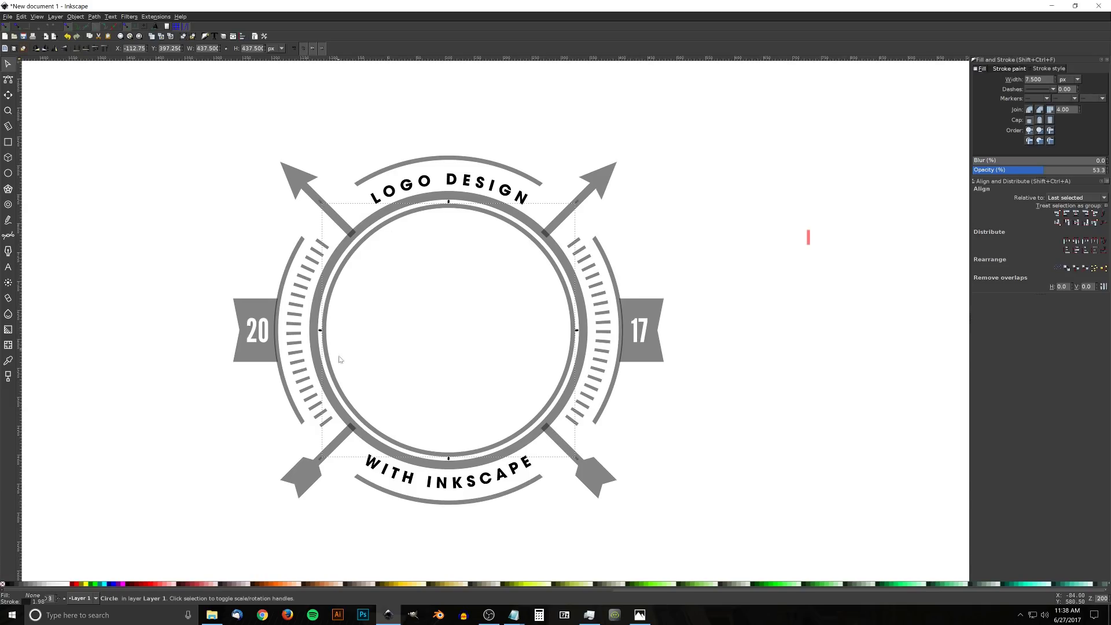
{"action": "left_click", "coordinate": [93, 17]}
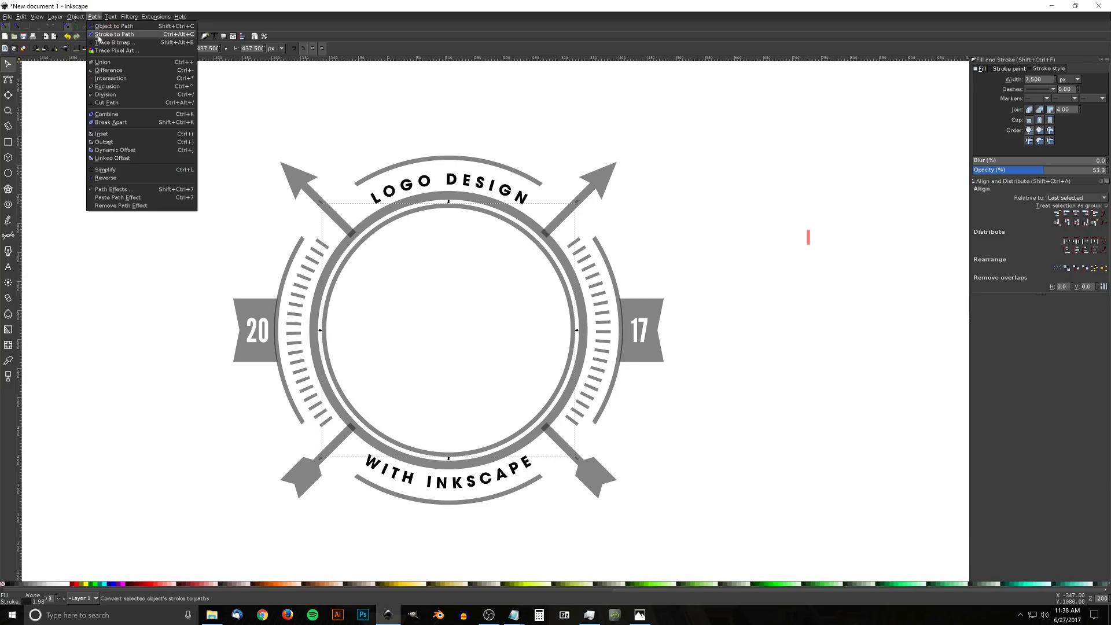
{"action": "left_click", "coordinate": [98, 35]}
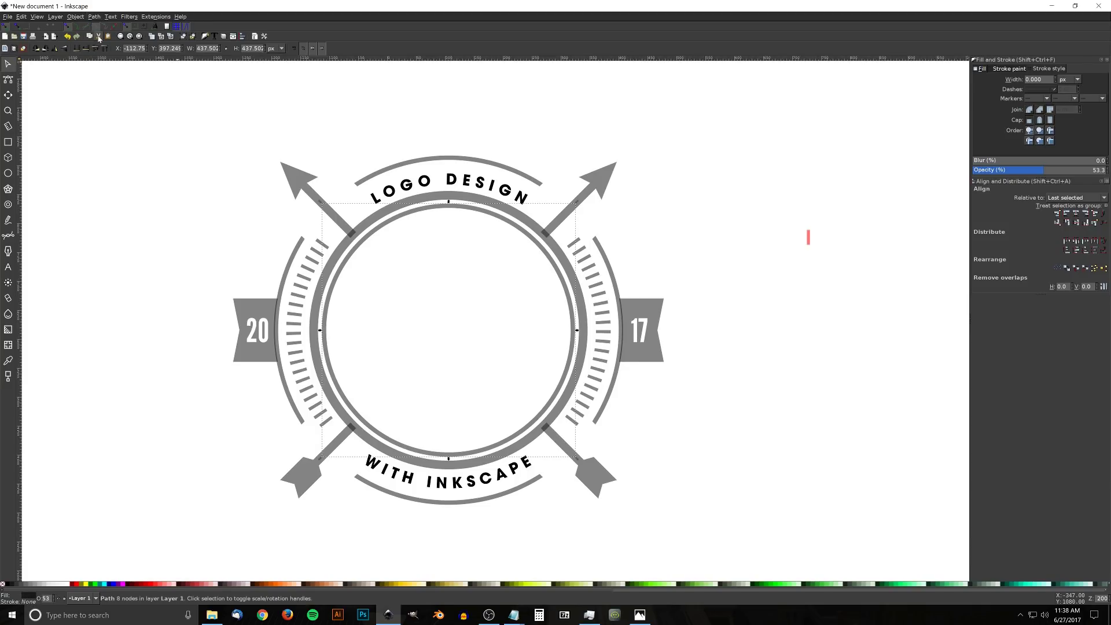
{"action": "left_click", "coordinate": [468, 196]}
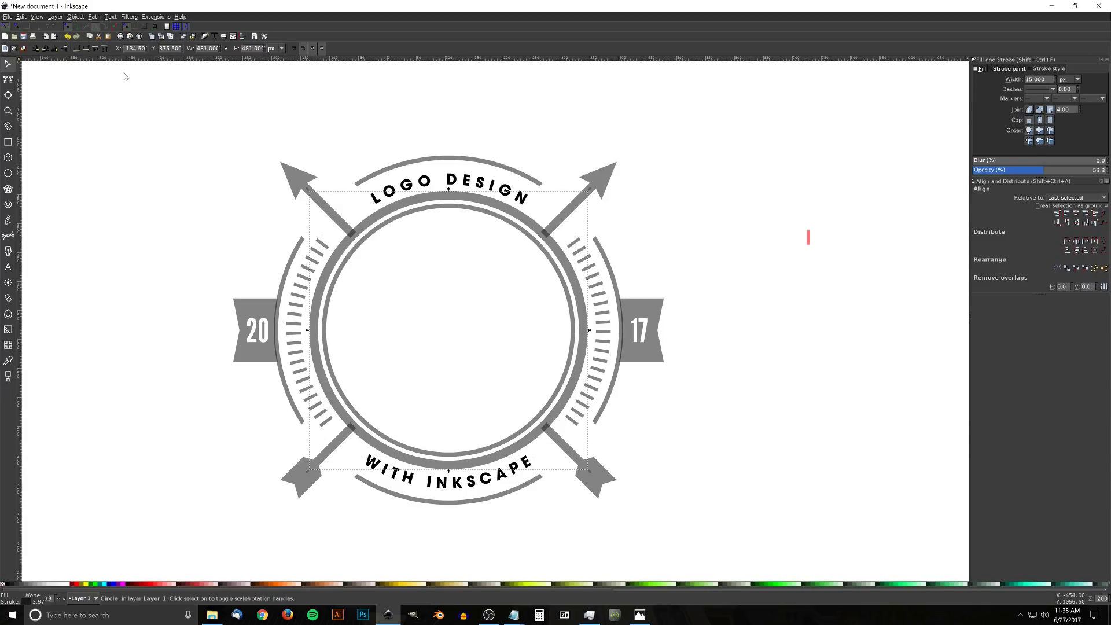
{"action": "left_click", "coordinate": [94, 18]}
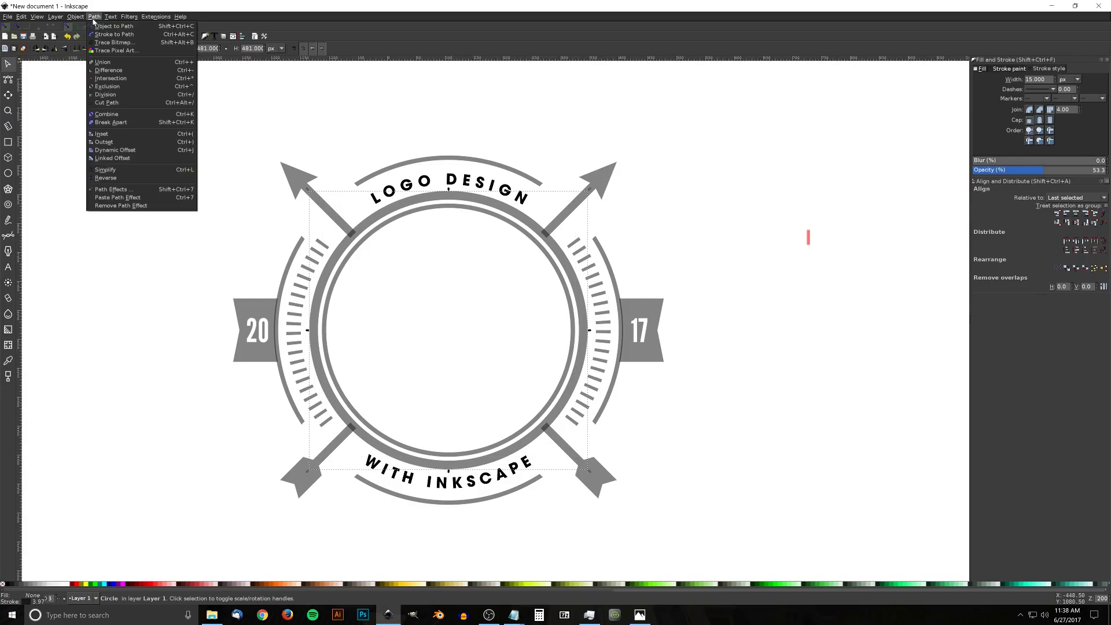
{"action": "left_click", "coordinate": [98, 36]}
Select all the badge's elements and set their opacity to 100%.
{"action": "left_click_drag", "start_coordinate": [676, 371], "coordinate": [644, 362]}
{"action": "left_click_drag", "start_coordinate": [668, 378], "coordinate": [623, 376]}
{"action": "key", "text": "minus"}
{"action": "key", "text": "minus"}
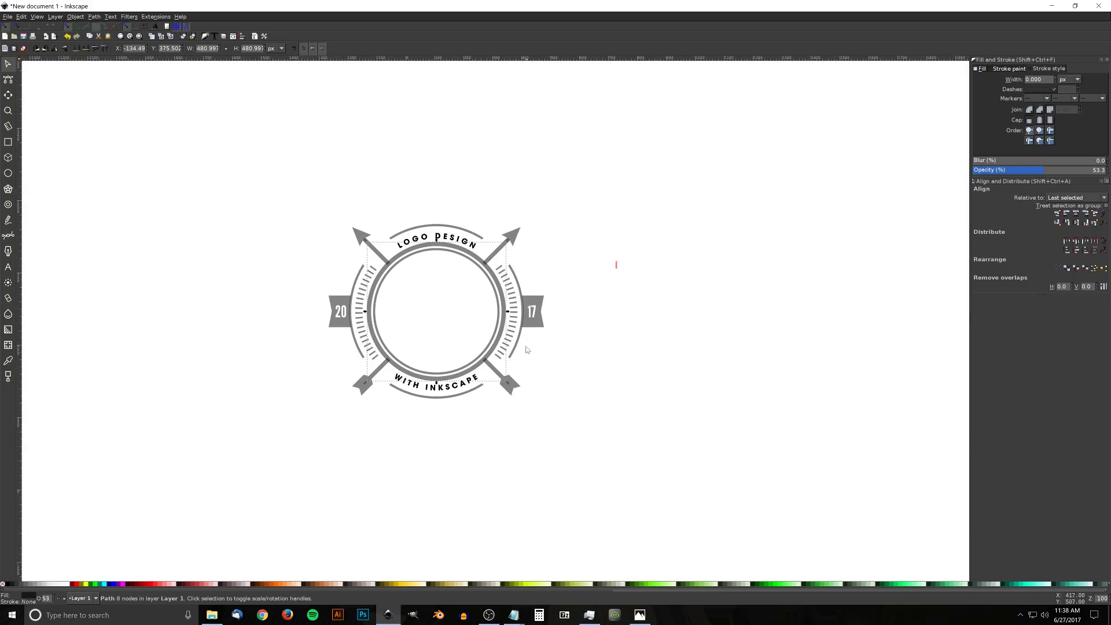
{"action": "left_click_drag", "start_coordinate": [588, 461], "coordinate": [259, 134]}
{"action": "right_click", "coordinate": [260, 134]}
{"action": "left_click", "coordinate": [259, 134]}
{"action": "left_click", "coordinate": [18, 18]}
{"action": "left_click", "coordinate": [260, 211]}
{"action": "left_click_drag", "start_coordinate": [273, 169], "coordinate": [582, 459]}
{"action": "left_click_drag", "start_coordinate": [1071, 170], "coordinate": [1109, 179]}
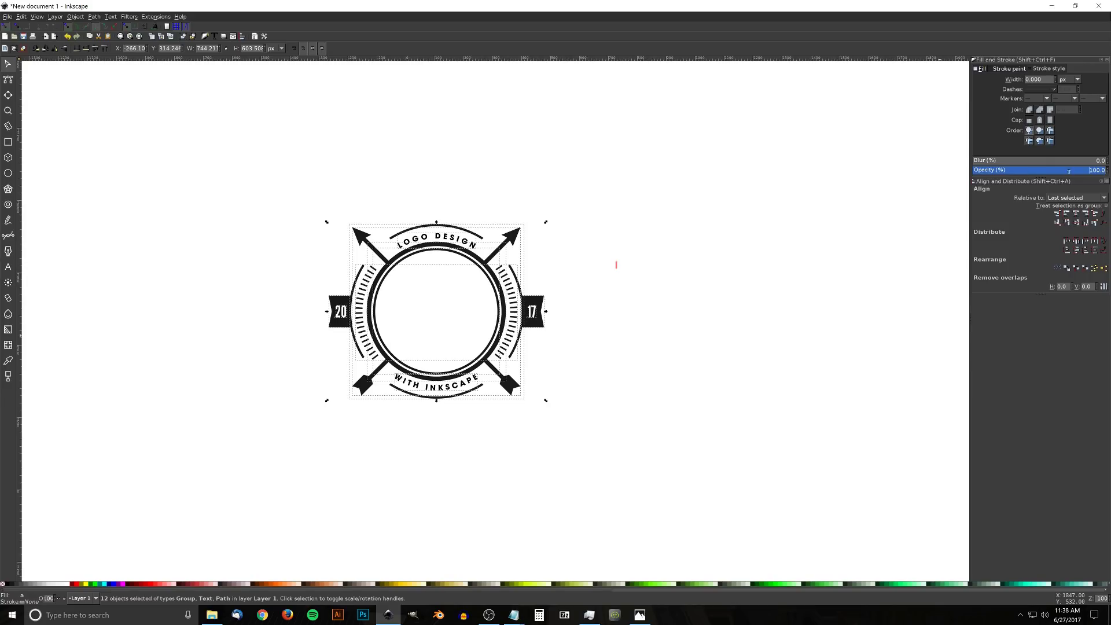
{"action": "left_click", "coordinate": [711, 325]}
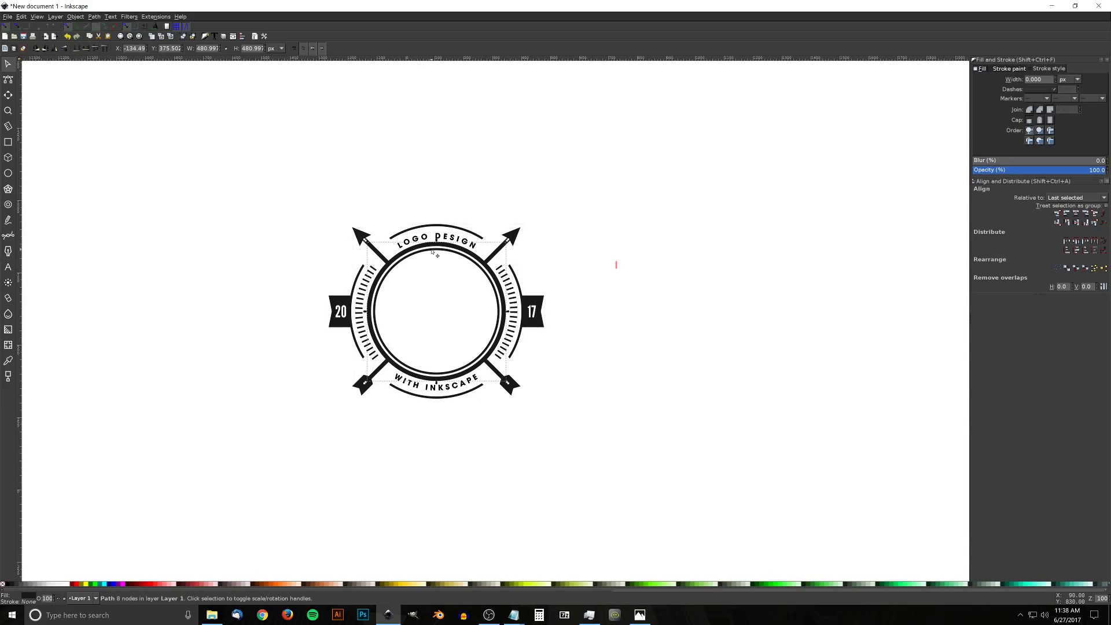
Check the reference image in Photos and, back in Inkscape, add separate text objects "INKS" and "CAPE" in the empty area beside the badge.
{"action": "left_click", "coordinate": [639, 615]}
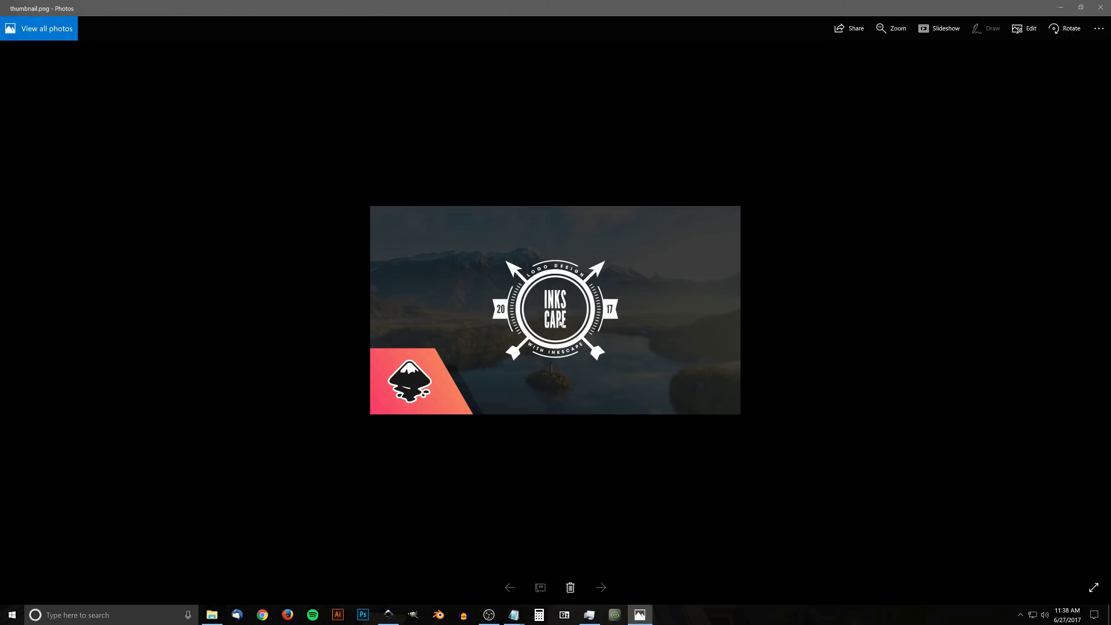
{"action": "left_click", "coordinate": [390, 615]}
{"action": "left_click_drag", "start_coordinate": [274, 328], "coordinate": [346, 333]}
{"action": "key", "text": "t"}
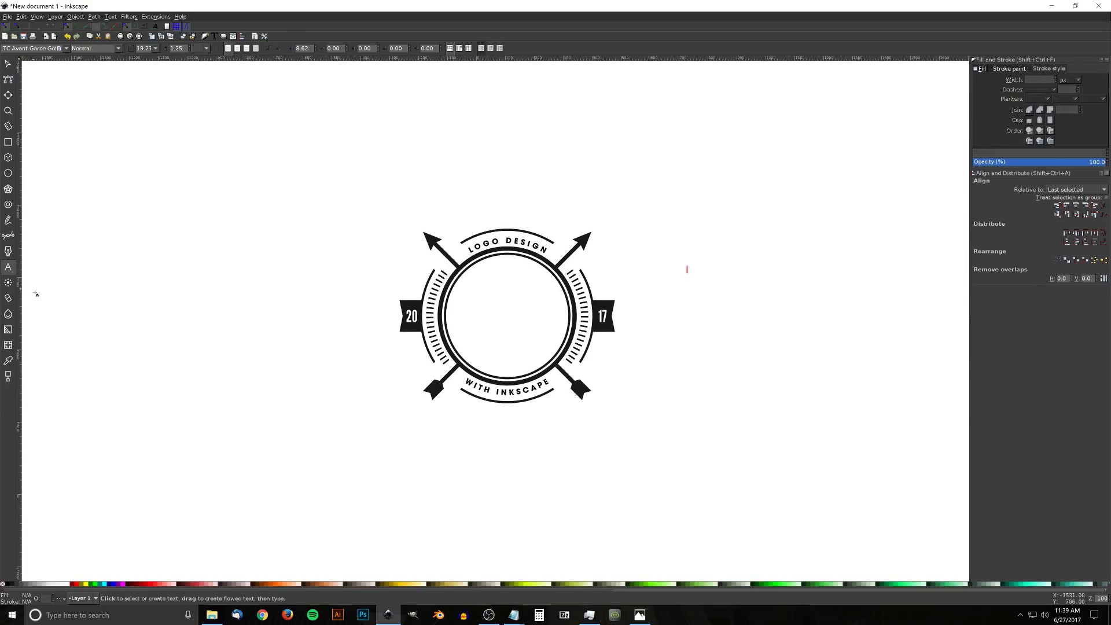
{"action": "left_click", "coordinate": [231, 282]}
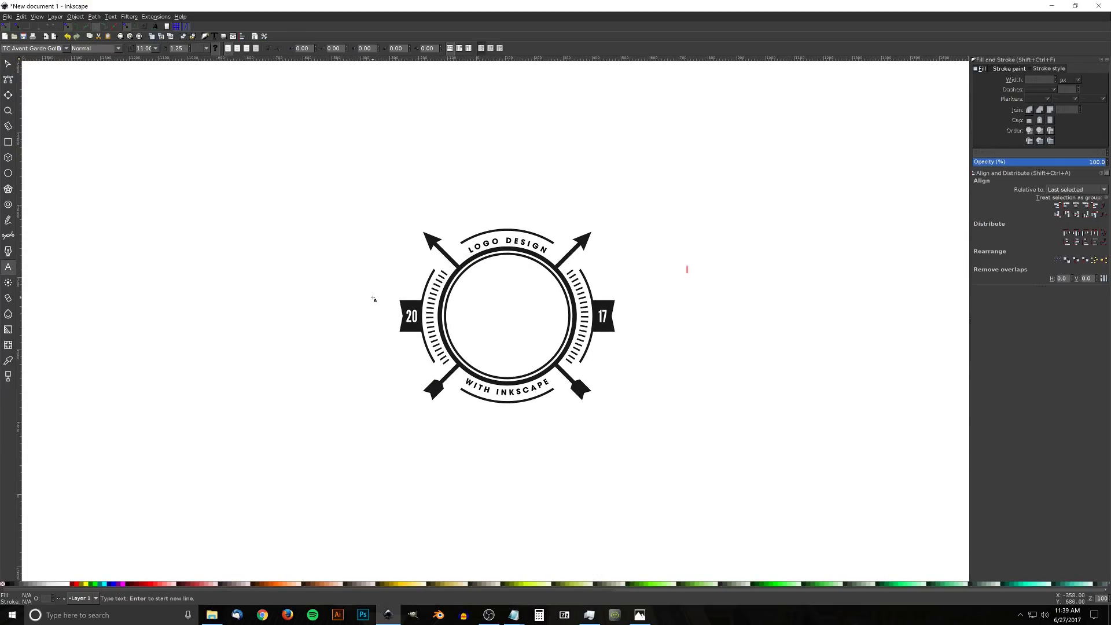
{"action": "type", "text": "INKS"}
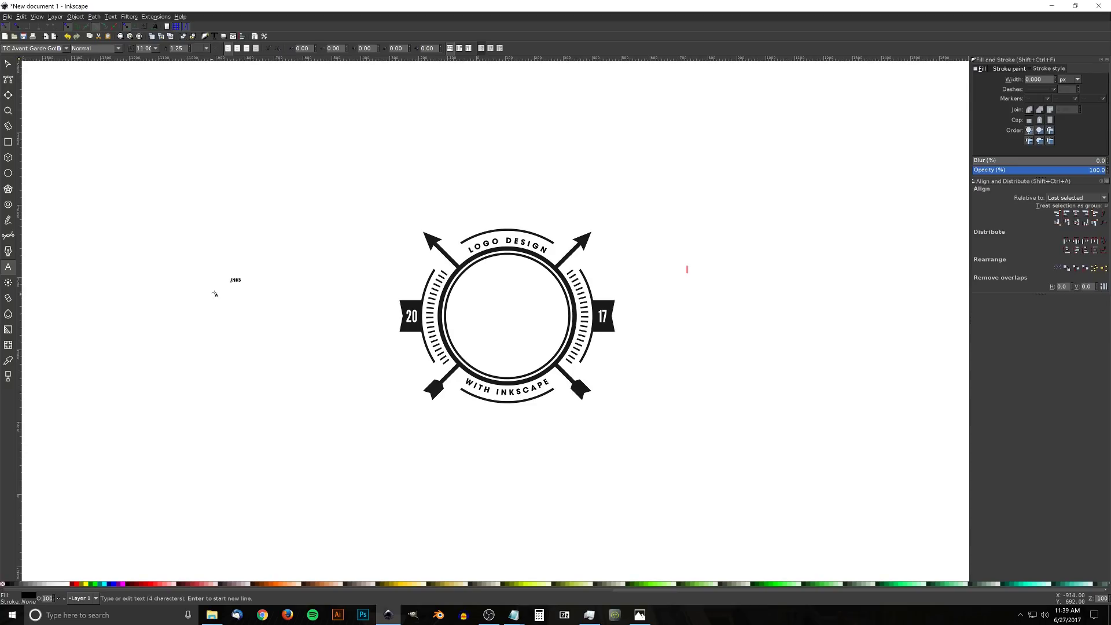
{"action": "left_click", "coordinate": [233, 294]}
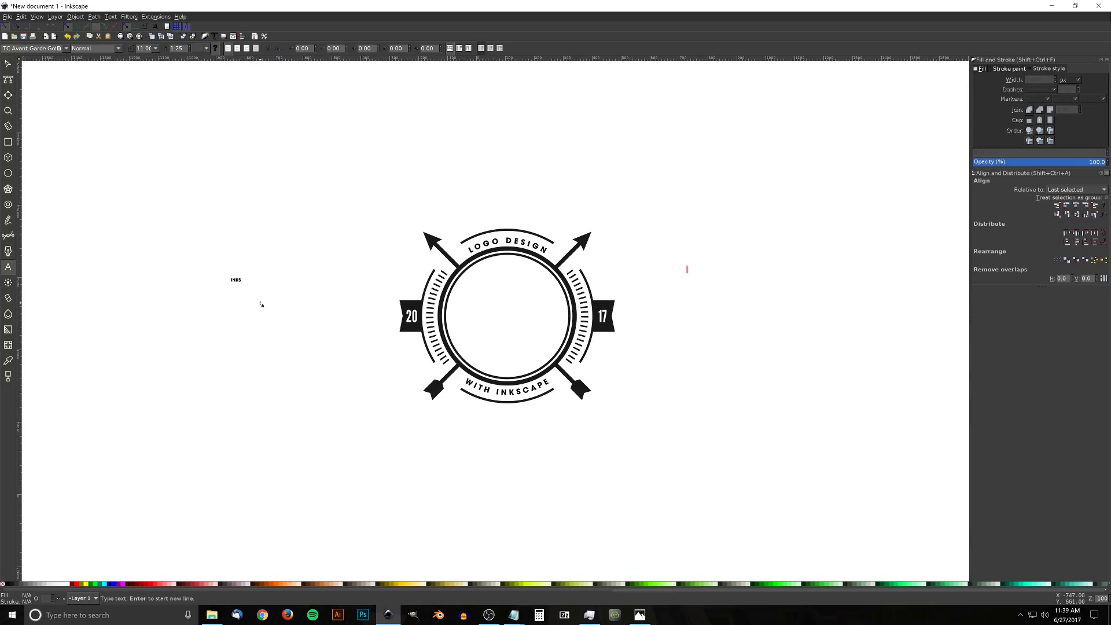
{"action": "type", "text": "CAPE"}
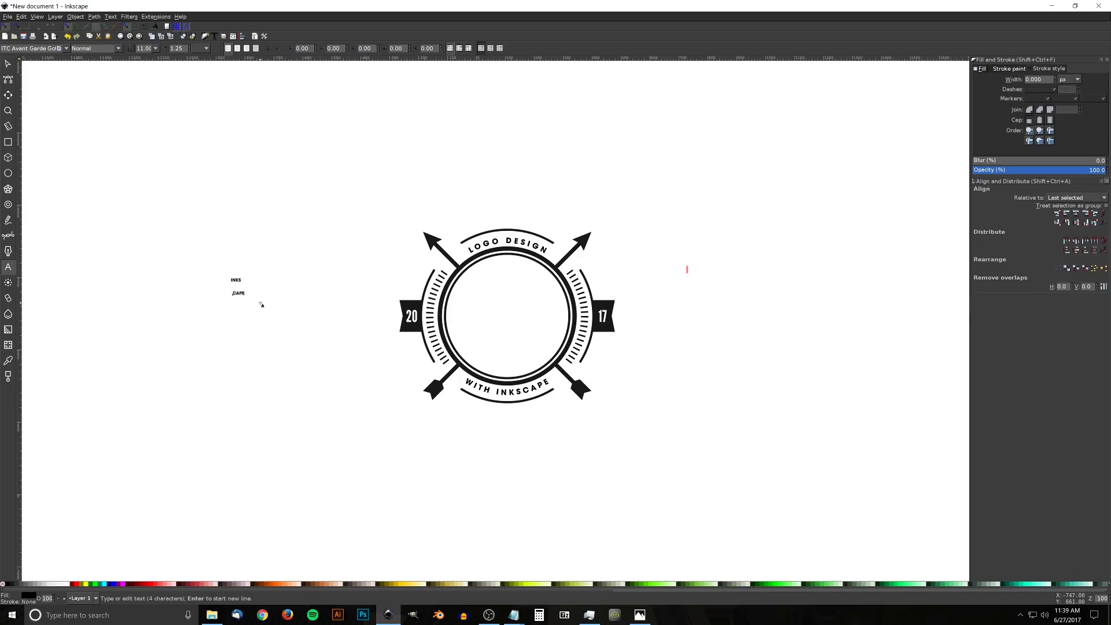
Set both "INKS" and "CAPE" in League Gothic, Condensed Regular style.
{"action": "left_click", "coordinate": [10, 70]}
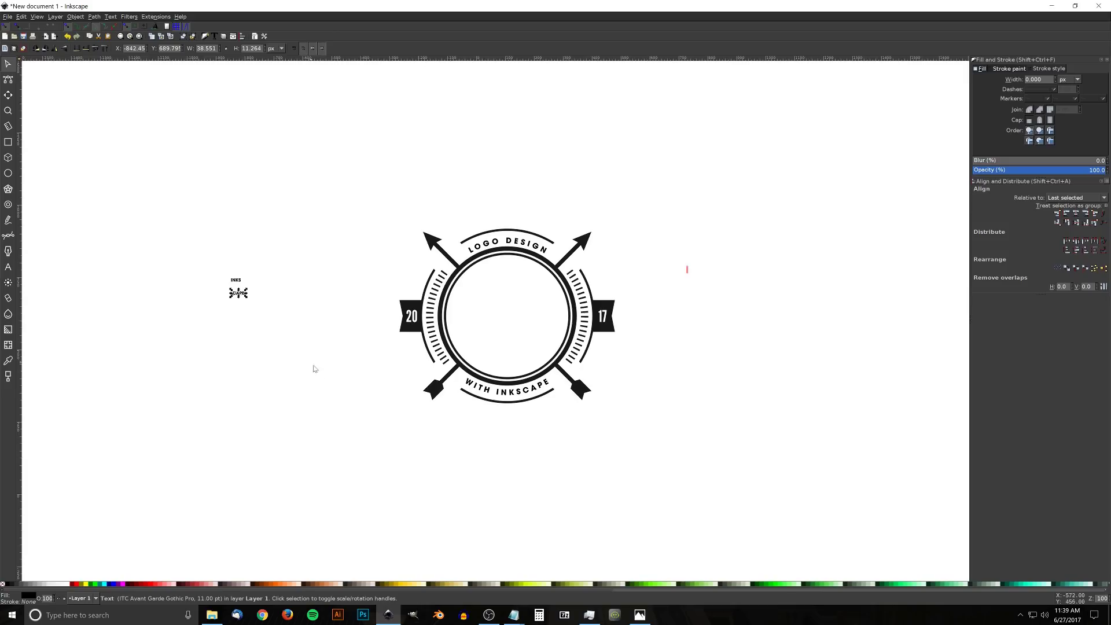
{"action": "left_click_drag", "start_coordinate": [321, 383], "coordinate": [164, 197]}
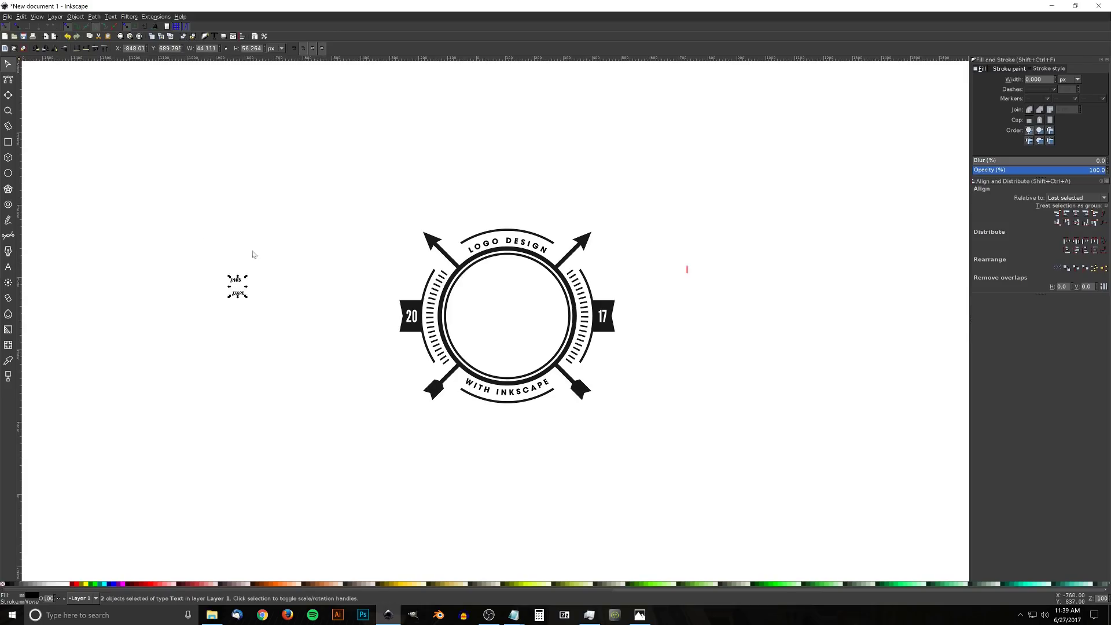
{"action": "left_click", "coordinate": [215, 37]}
{"action": "left_click", "coordinate": [805, 99]}
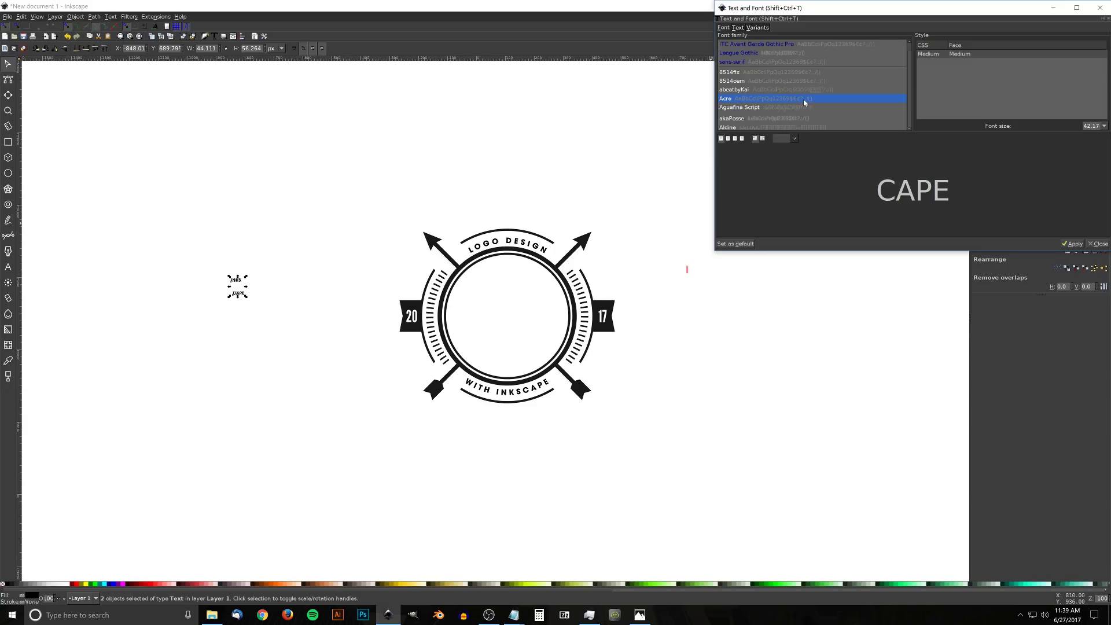
{"action": "left_click", "coordinate": [749, 54]}
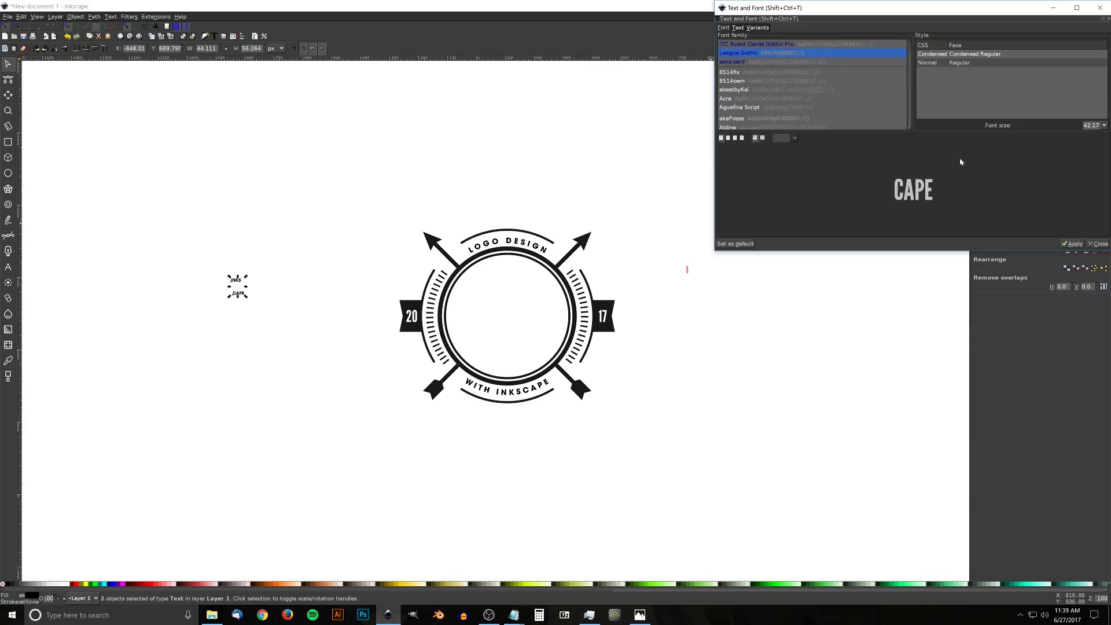
{"action": "left_click", "coordinate": [1073, 244]}
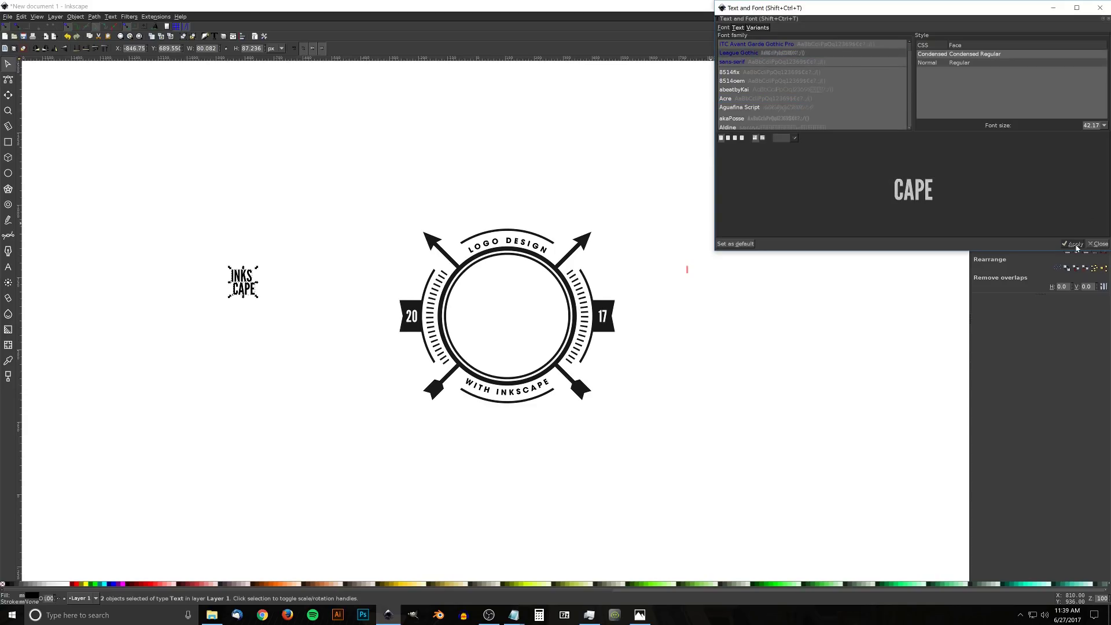
{"action": "left_click", "coordinate": [1100, 7]}
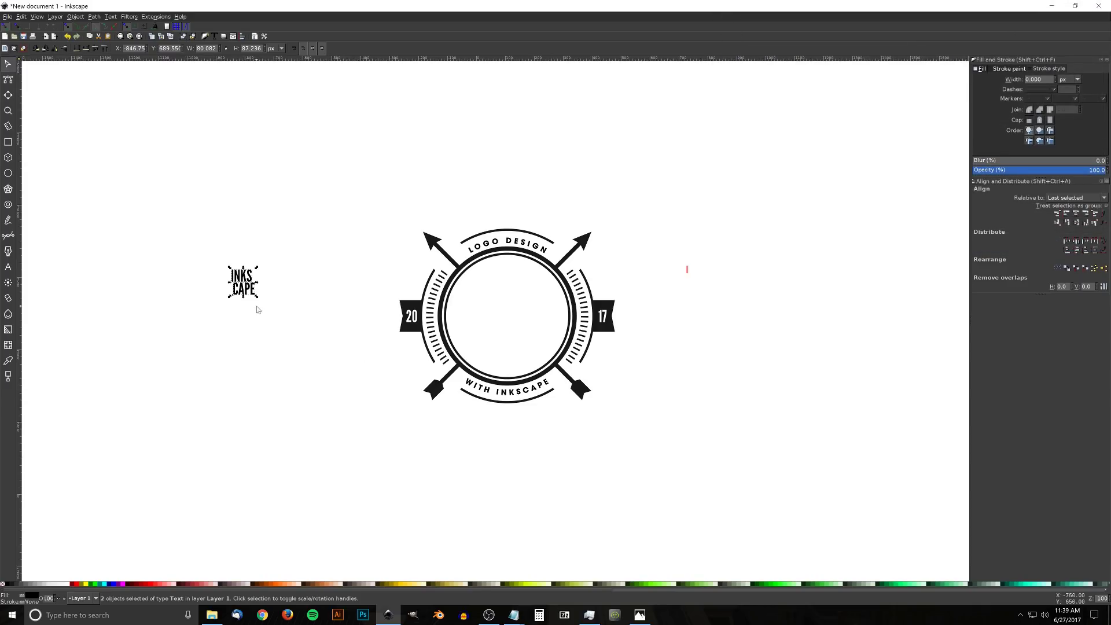
Enlarge both words together to about 237 px tall inside the inner ring and centre them horizontally on each other.
{"action": "left_click_drag", "start_coordinate": [258, 297], "coordinate": [543, 351]}
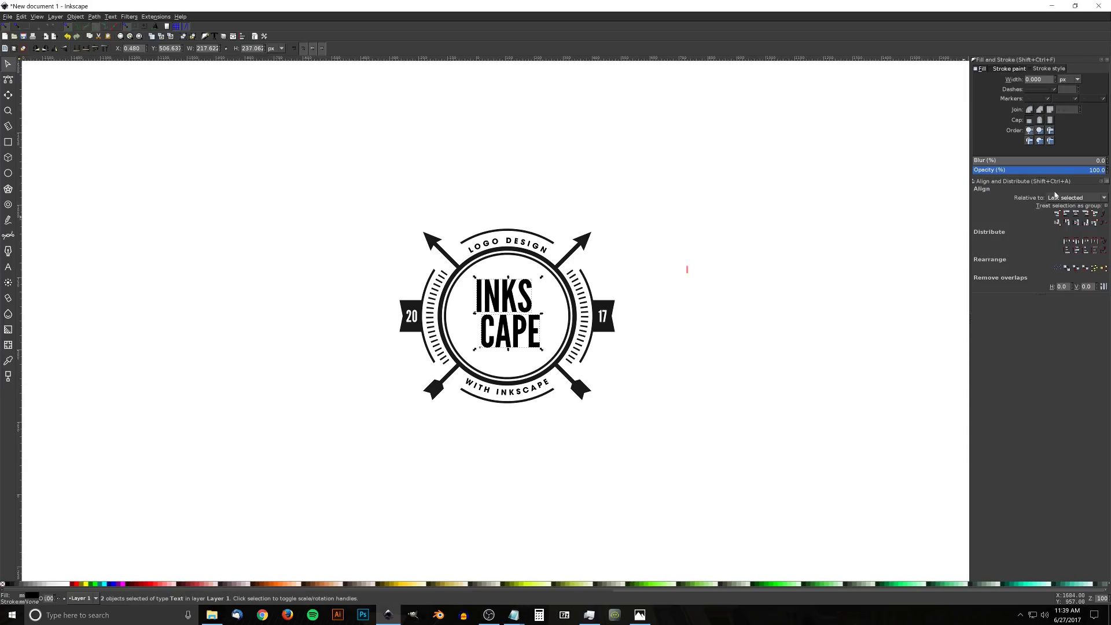
{"action": "left_click", "coordinate": [1076, 214]}
{"action": "left_click_drag", "start_coordinate": [535, 331], "coordinate": [532, 337]}
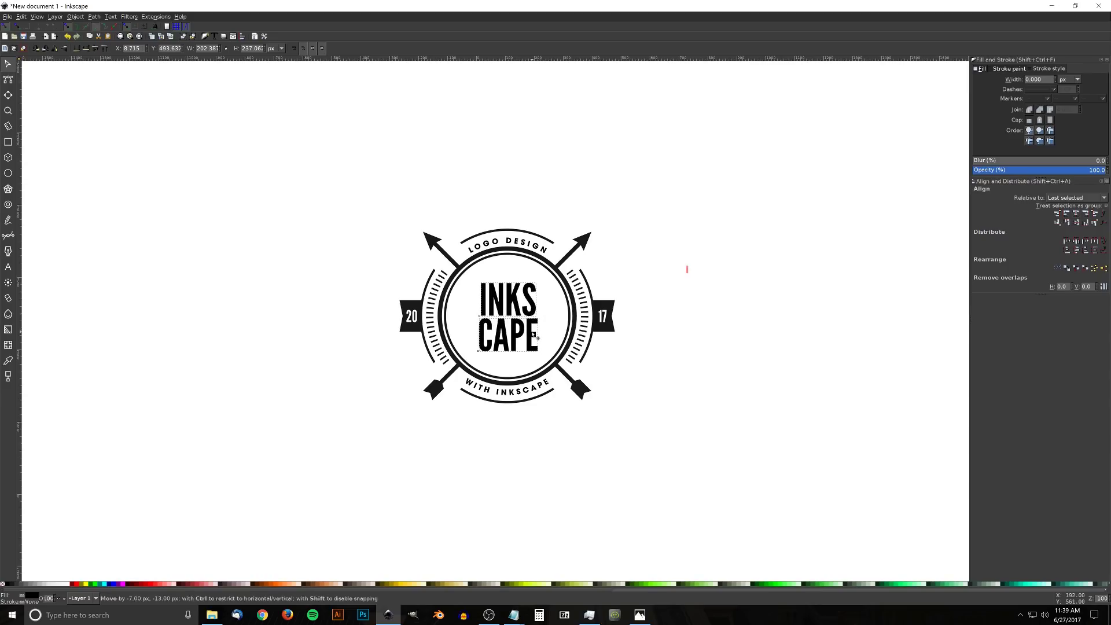
Fill "INKS" and "CAPE" with the badge's near-black colour and group the two words.
{"action": "left_click", "coordinate": [12, 585]}
{"action": "left_click_drag", "start_coordinate": [592, 328], "coordinate": [585, 354]}
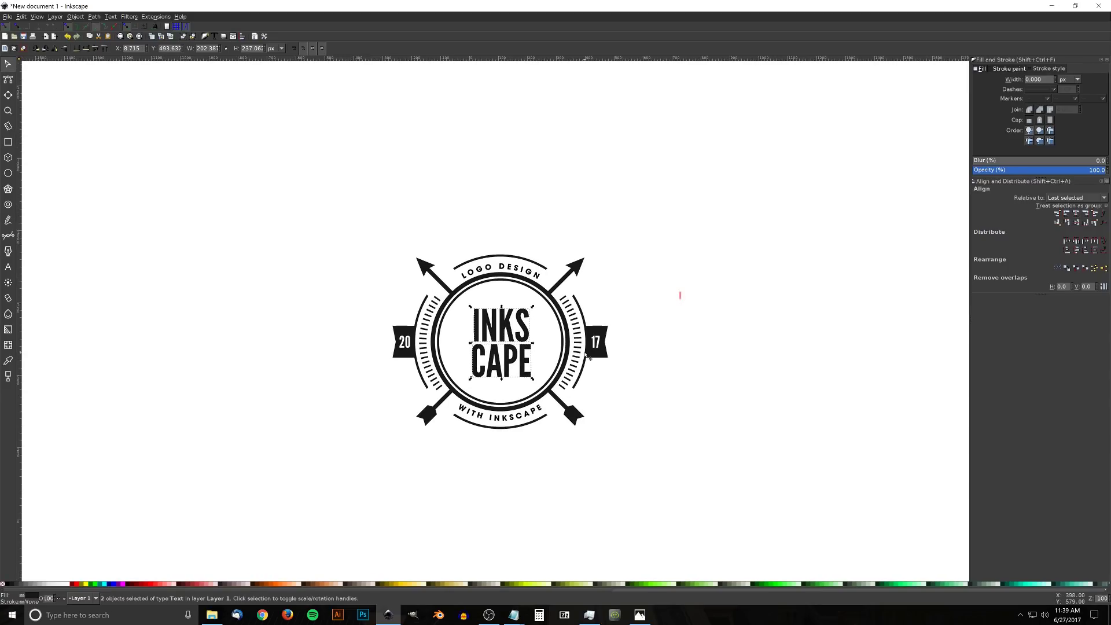
{"action": "left_click", "coordinate": [183, 37]}
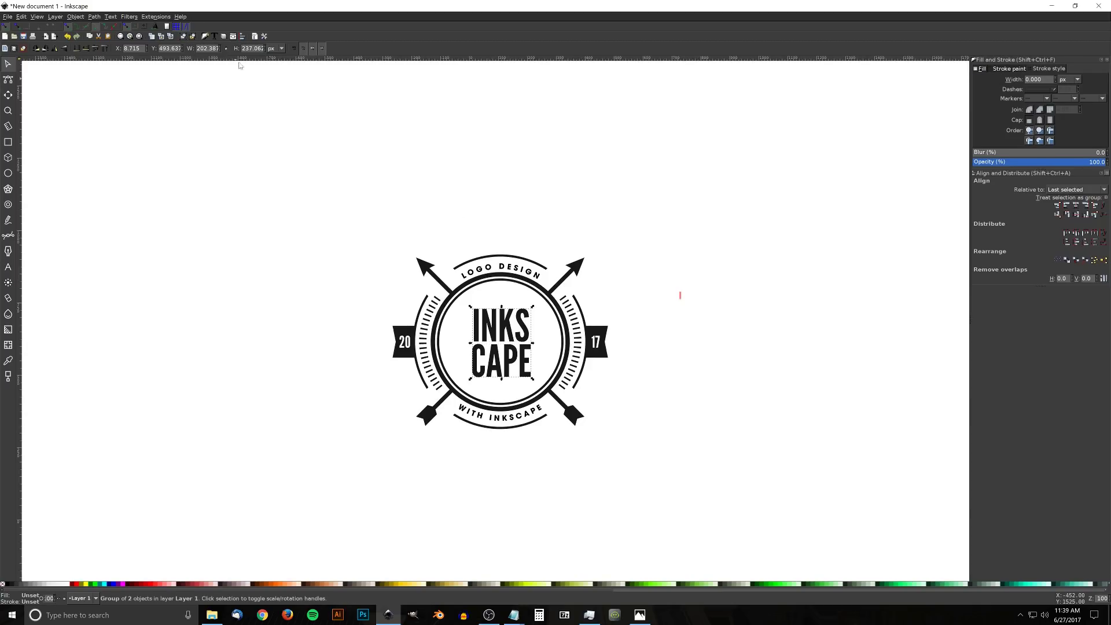
Centre the grouped "INKS CAPE" text on the thin inner ring both horizontally and vertically.
{"action": "left_click", "coordinate": [507, 283], "text": "shift"}
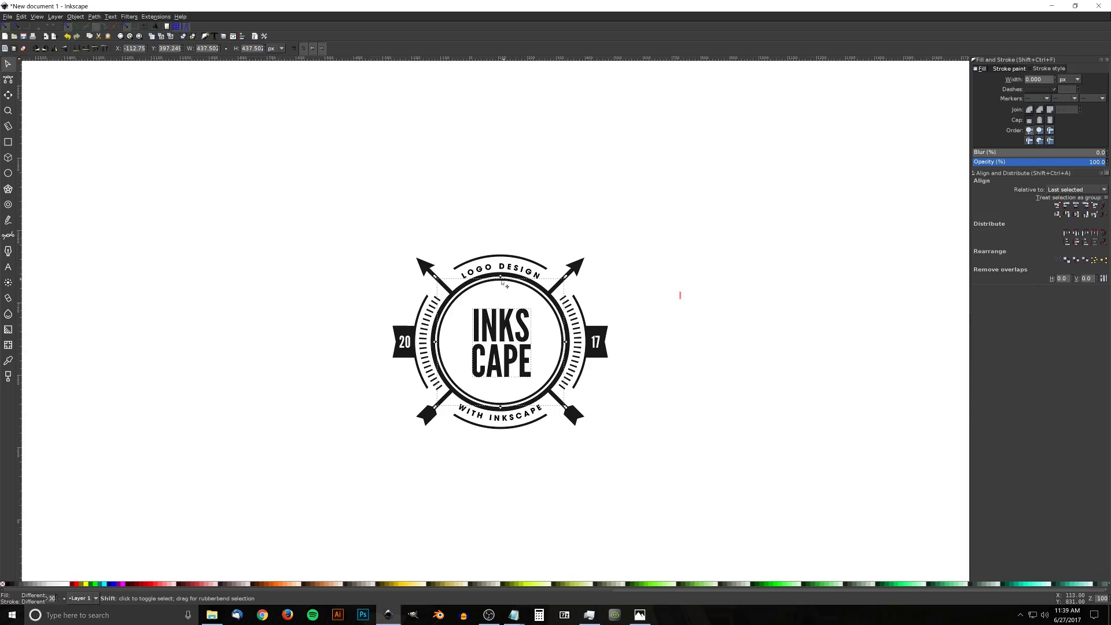
{"action": "left_click", "coordinate": [1077, 207]}
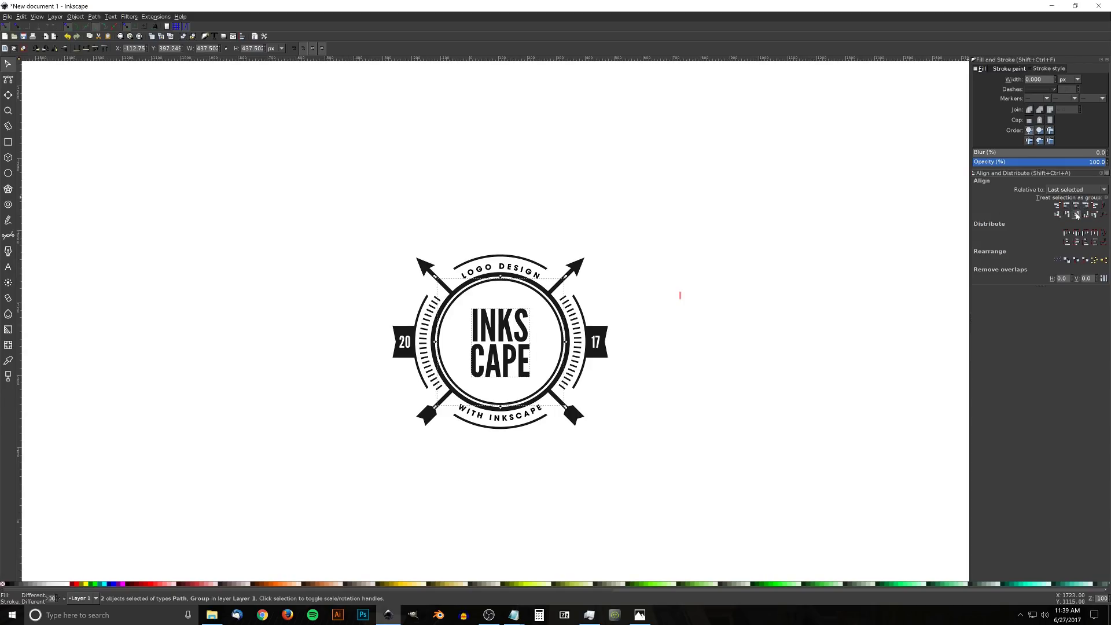
{"action": "left_click", "coordinate": [1077, 215]}
Delete the leftover small red rectangle beside the badge.
{"action": "left_click", "coordinate": [752, 298]}
{"action": "left_click_drag", "start_coordinate": [757, 300], "coordinate": [678, 228]}
{"action": "left_click_drag", "start_coordinate": [690, 328], "coordinate": [559, 149]}
{"action": "key", "text": "Delete"}
{"action": "left_click_drag", "start_coordinate": [536, 270], "coordinate": [607, 284]}
{"action": "scroll", "coordinate": [556, 331], "scroll_direction": "up", "scroll_amount": 1}
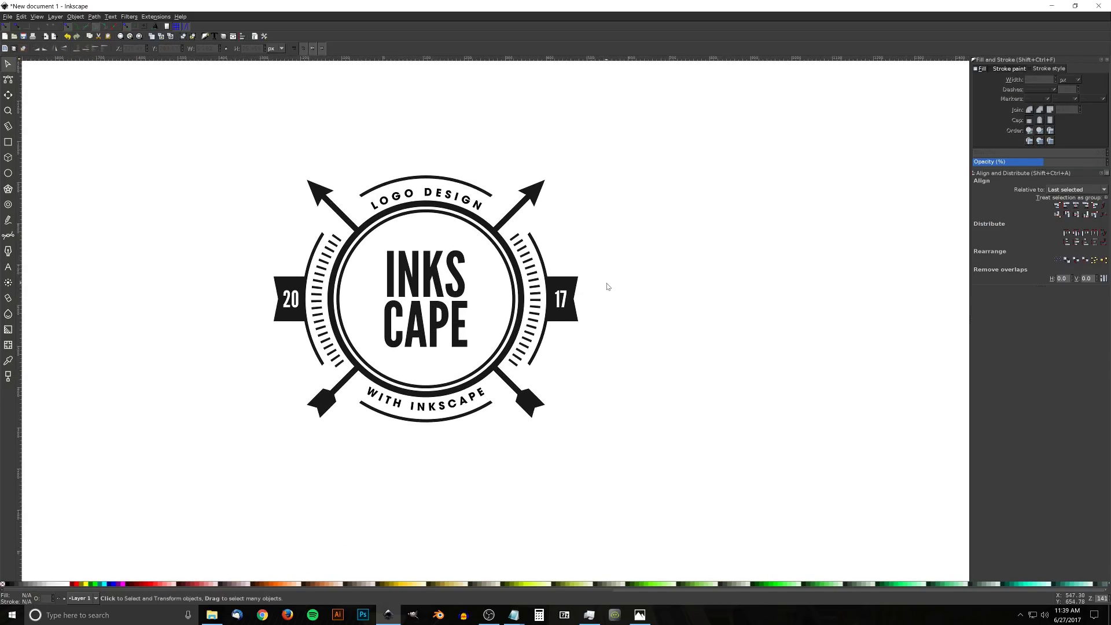